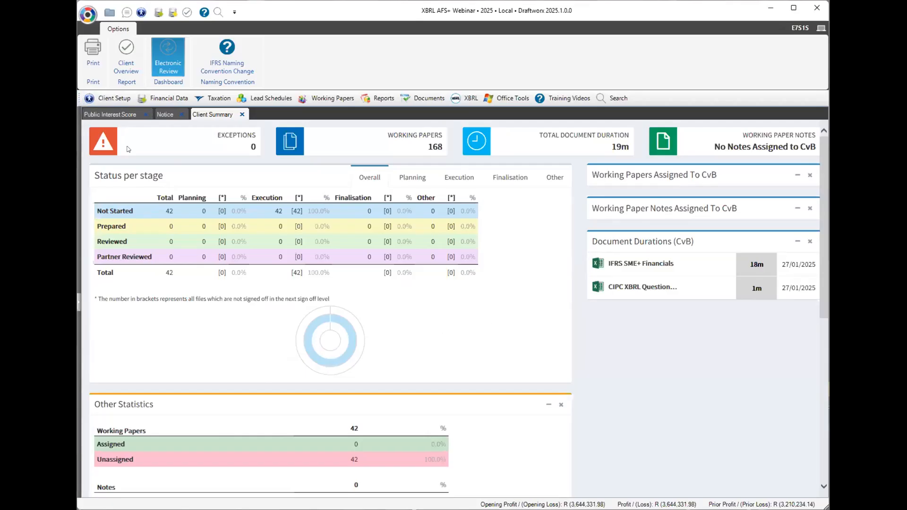
Open the working trial balance from the financial data documents, then close it.
{"action": "left_click", "coordinate": [172, 99]}
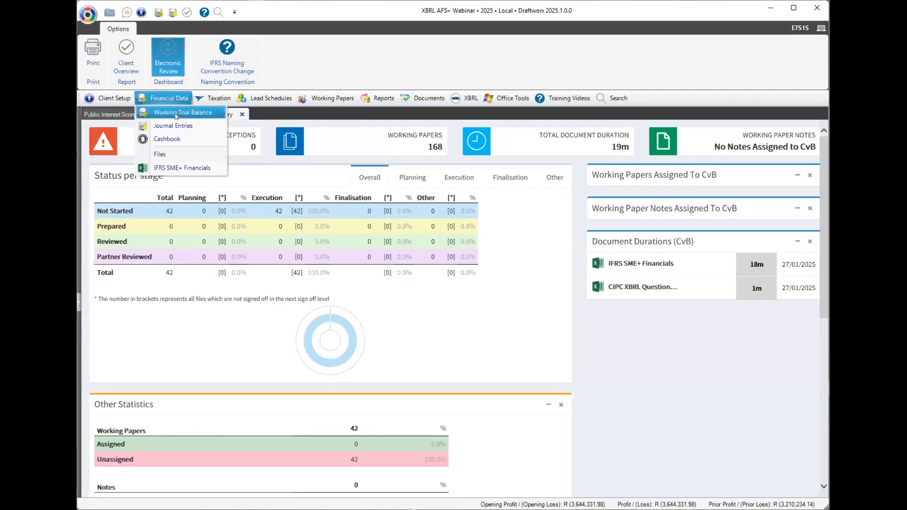
{"action": "left_click", "coordinate": [176, 114]}
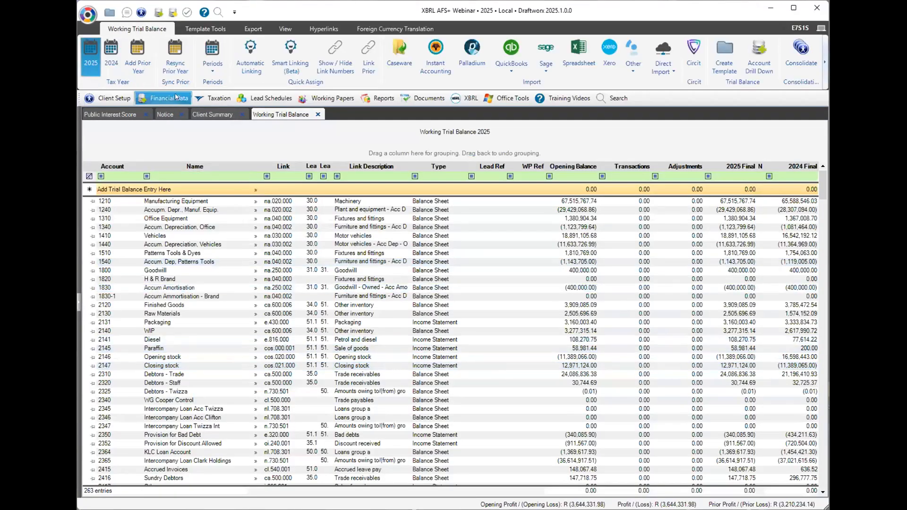
{"action": "left_click", "coordinate": [318, 115]}
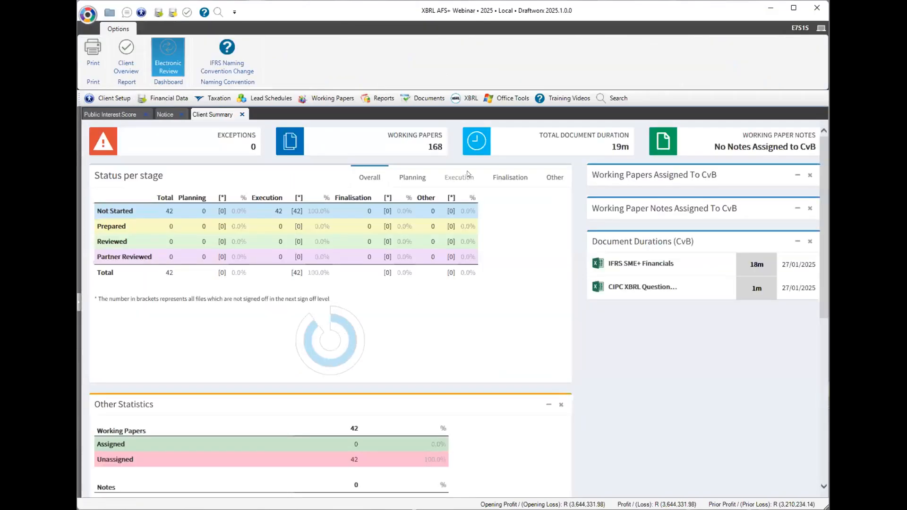
Review the CIPC XBRL Questionnaire, including its Public Interest Score sheet, then close it.
{"action": "left_click", "coordinate": [464, 100]}
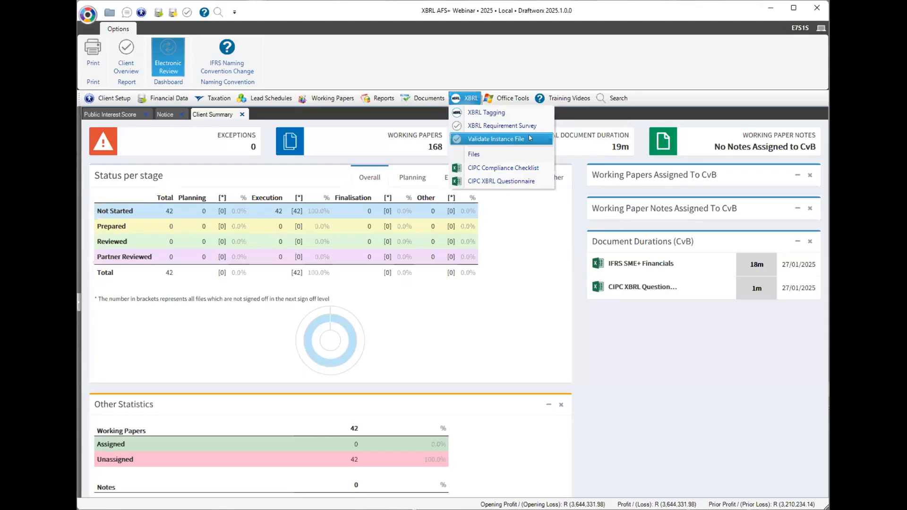
{"action": "left_click", "coordinate": [537, 181]}
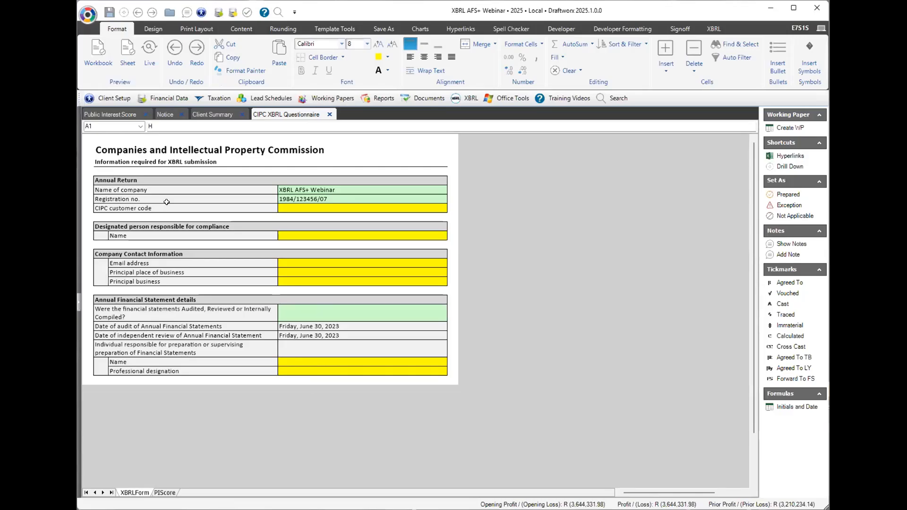
{"action": "left_click_drag", "start_coordinate": [165, 208], "coordinate": [293, 210]}
{"action": "left_click", "coordinate": [305, 235]}
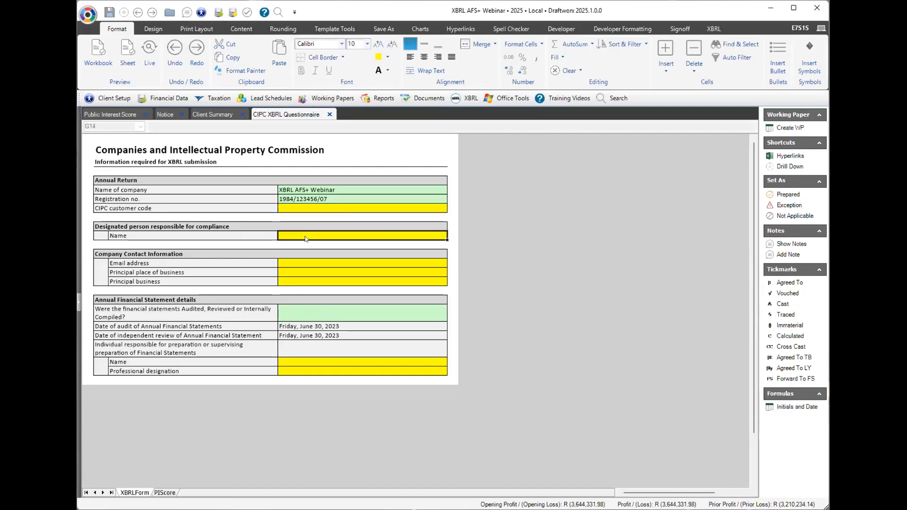
{"action": "left_click", "coordinate": [164, 492]}
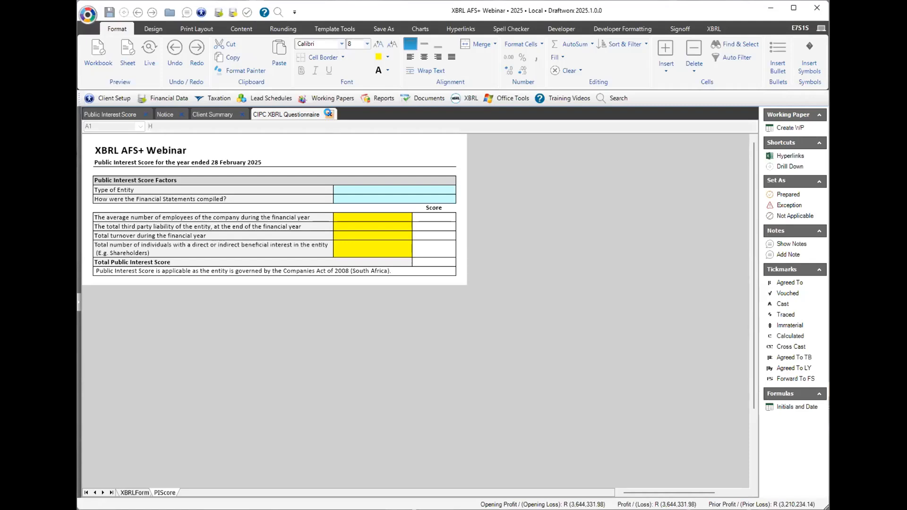
{"action": "left_click", "coordinate": [329, 114]}
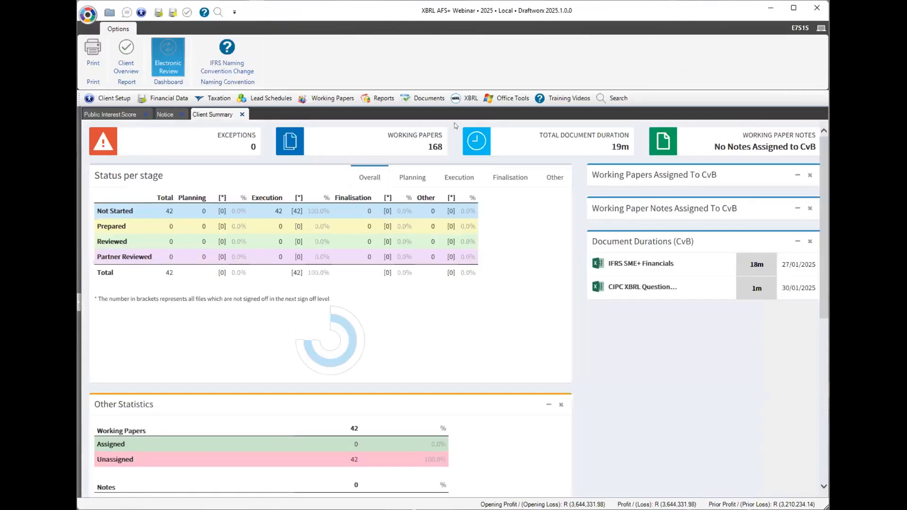
Open the CIPC Compliance Checklist, browse its Summary questions, and switch to the Questionnaire sheet.
{"action": "left_click", "coordinate": [469, 100]}
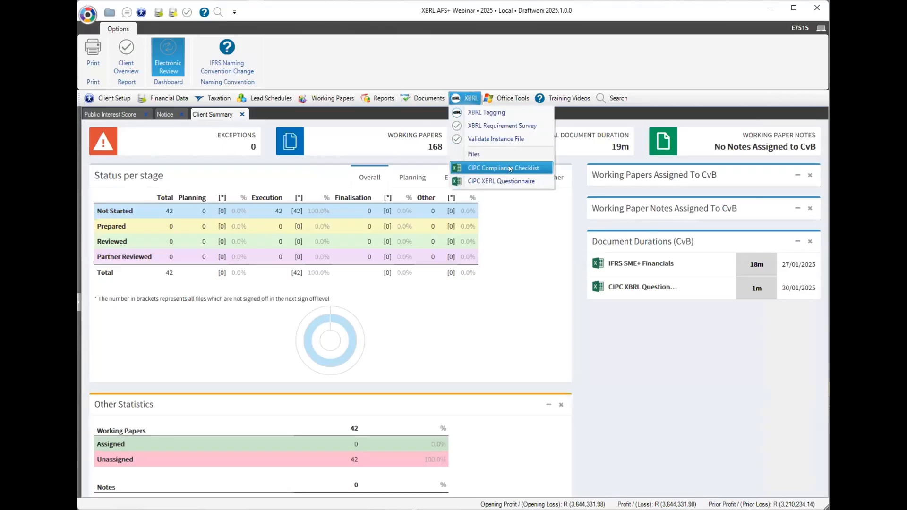
{"action": "left_click", "coordinate": [509, 168]}
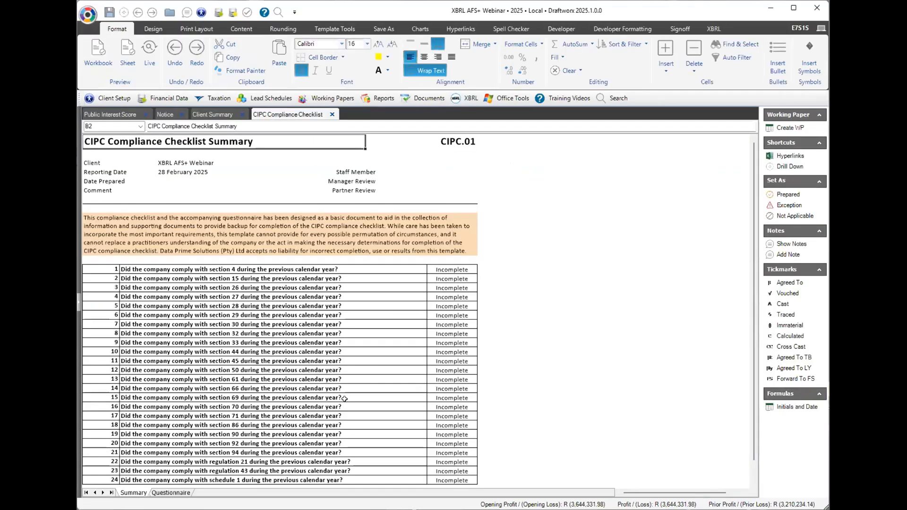
{"action": "left_click", "coordinate": [353, 268]}
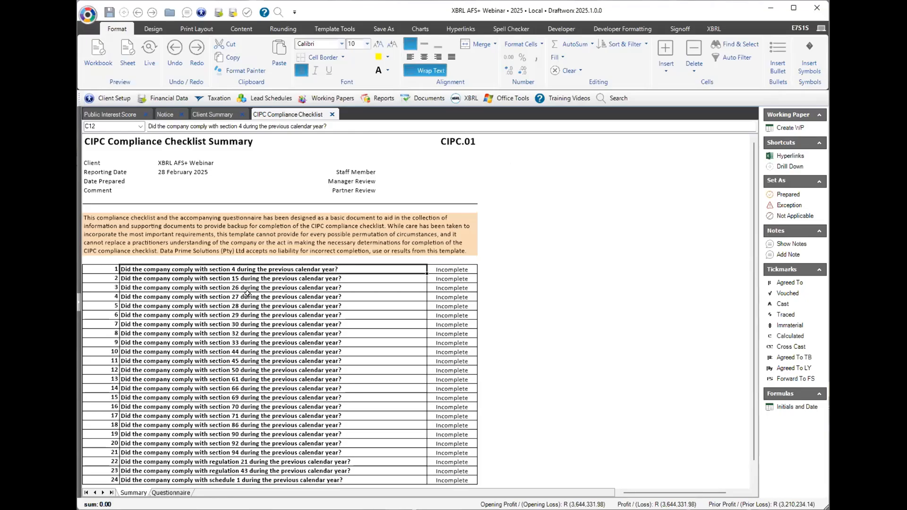
{"action": "left_click", "coordinate": [573, 276]}
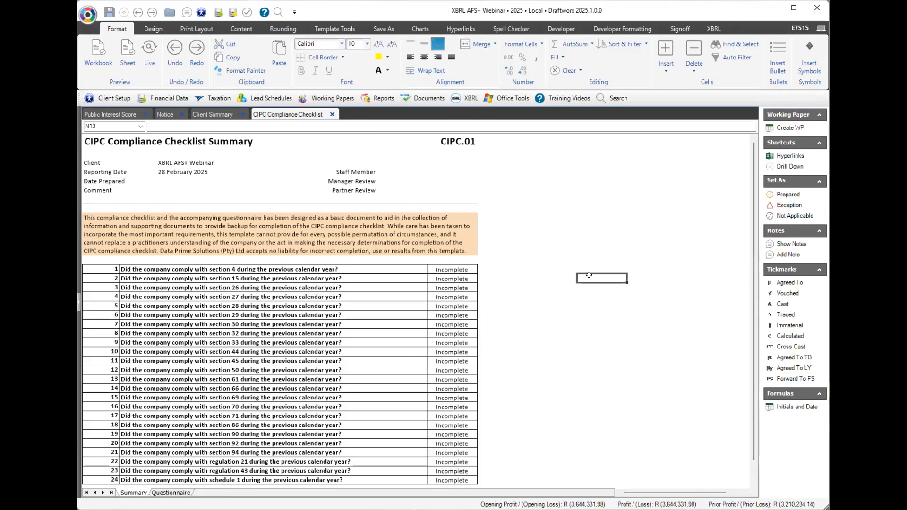
{"action": "scroll", "coordinate": [529, 333], "scroll_direction": "down", "scroll_amount": 1}
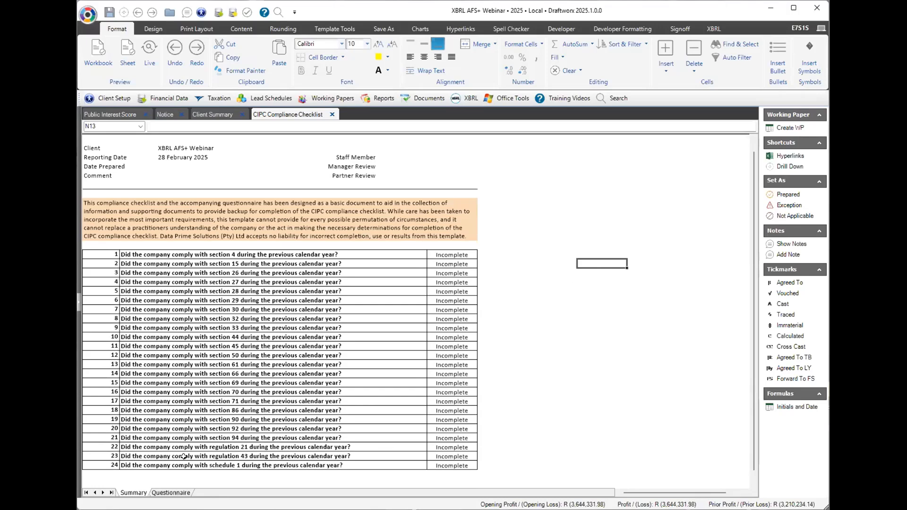
{"action": "left_click", "coordinate": [171, 492]}
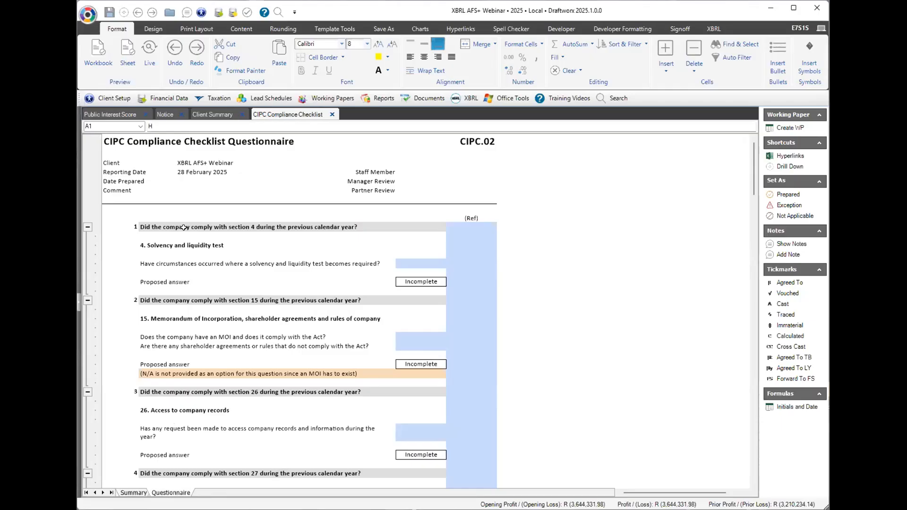
Answer Y to both the solvency test required and directors performed the tests questions.
{"action": "left_click", "coordinate": [134, 492]}
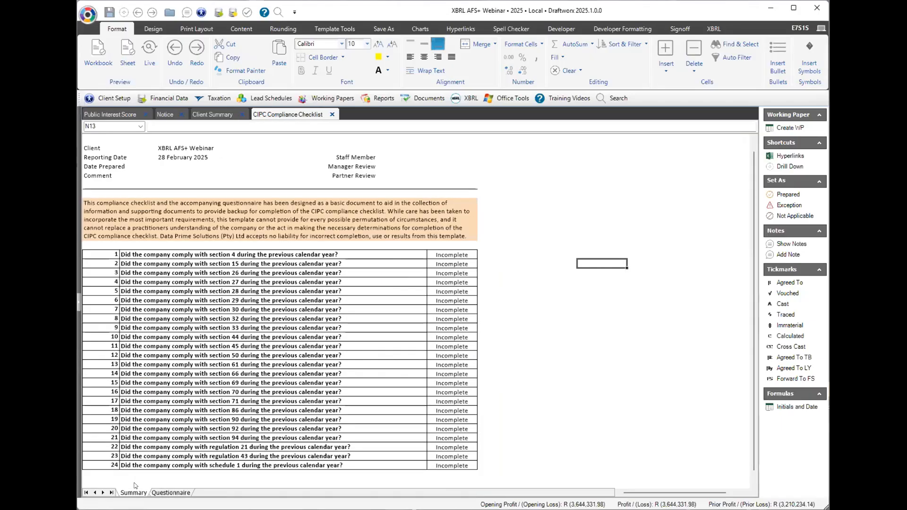
{"action": "left_click", "coordinate": [169, 493]}
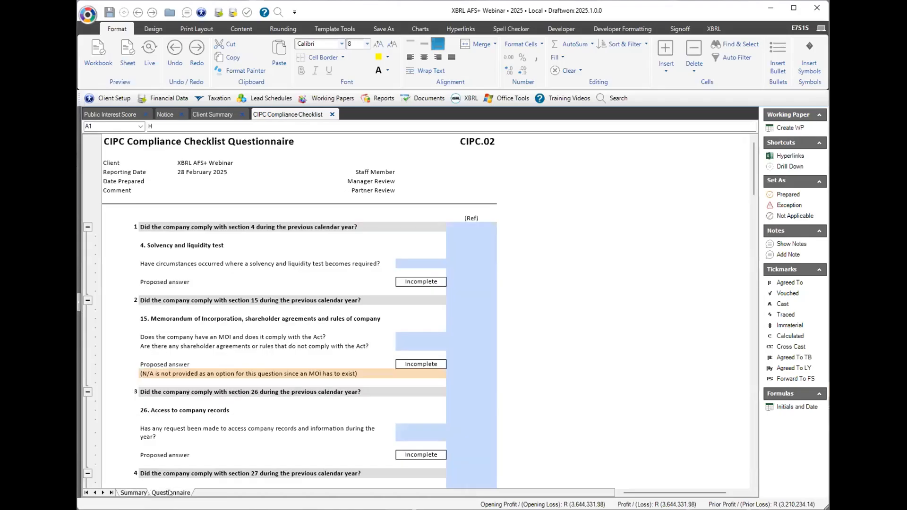
{"action": "left_click", "coordinate": [166, 244]}
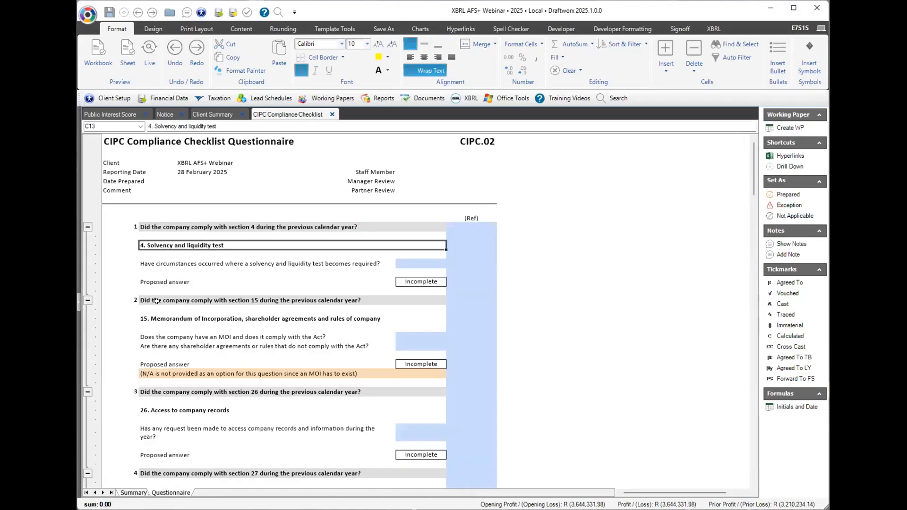
{"action": "left_click", "coordinate": [411, 264]}
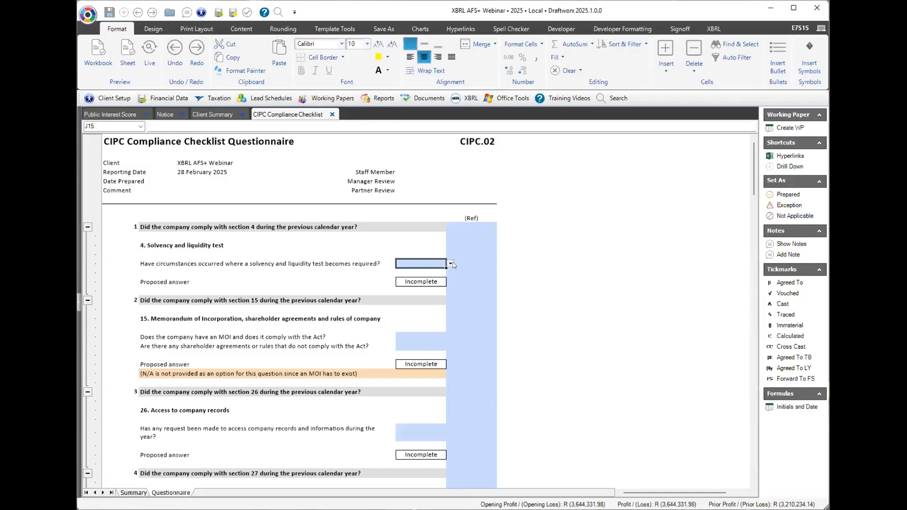
{"action": "left_click", "coordinate": [449, 264]}
{"action": "left_click", "coordinate": [415, 274]}
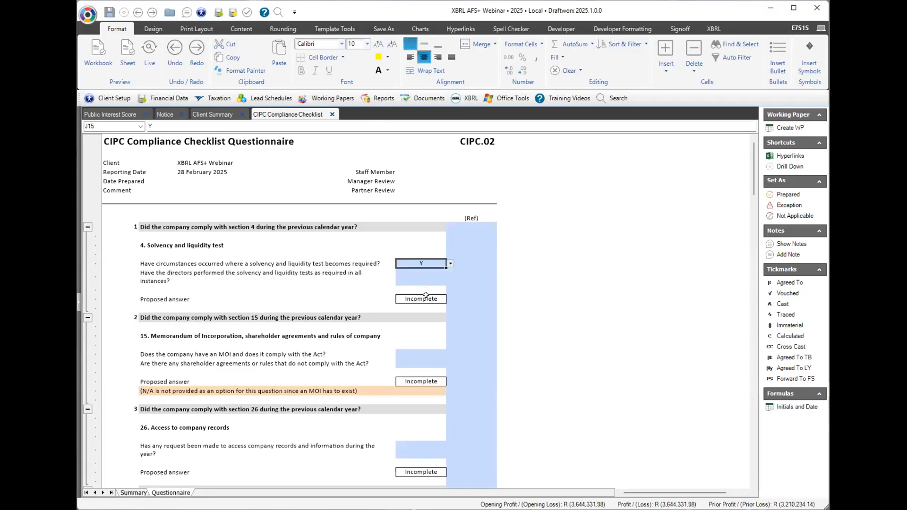
{"action": "left_click", "coordinate": [415, 350]}
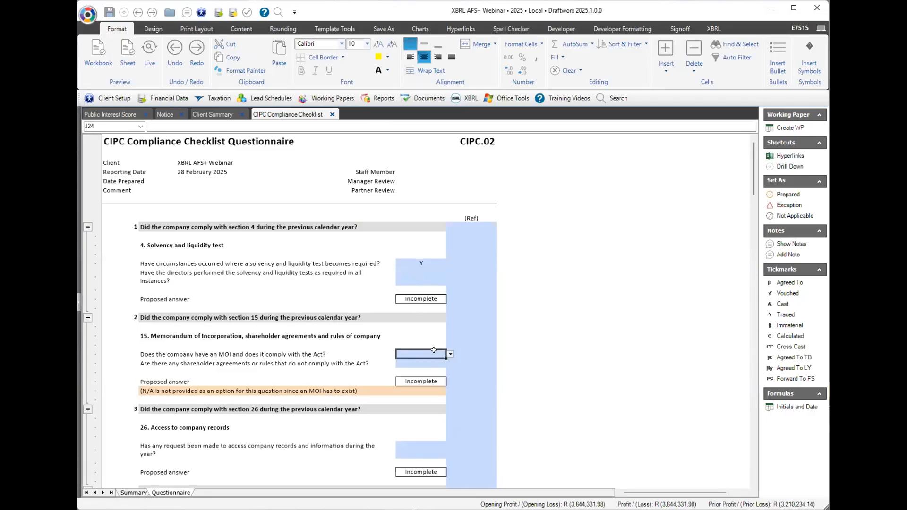
{"action": "left_click", "coordinate": [257, 279]}
{"action": "left_click", "coordinate": [425, 276]}
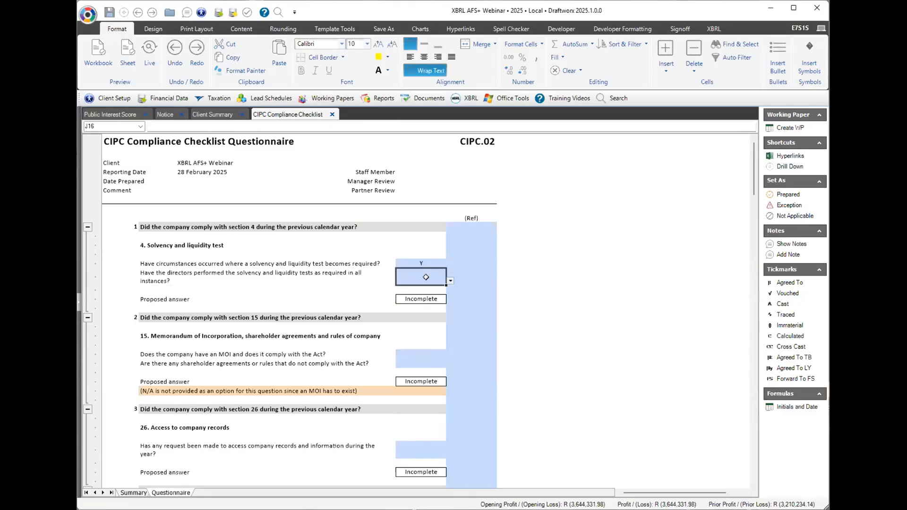
{"action": "left_click", "coordinate": [449, 281]}
{"action": "left_click", "coordinate": [415, 289]}
{"action": "left_click", "coordinate": [413, 296]}
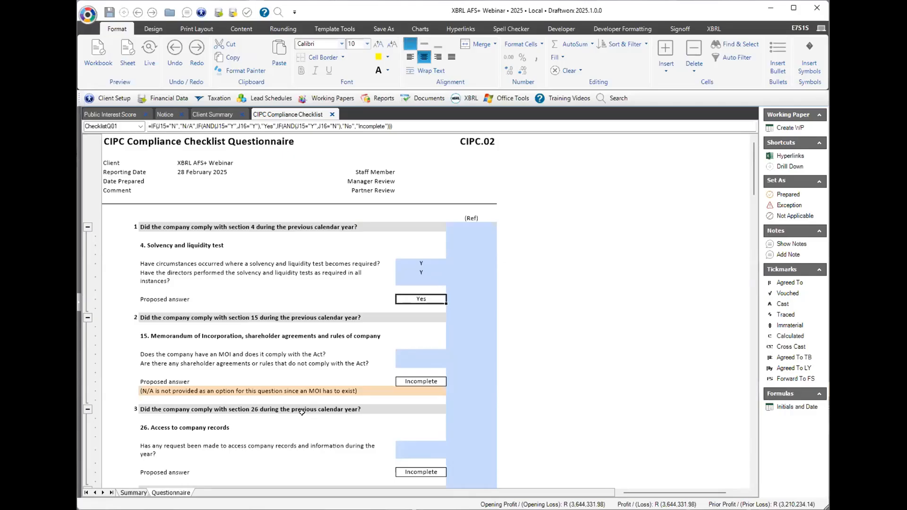
Confirm item 1 on the checklist Summary reads Yes, then close the CIPC Compliance Checklist.
{"action": "left_click", "coordinate": [137, 493]}
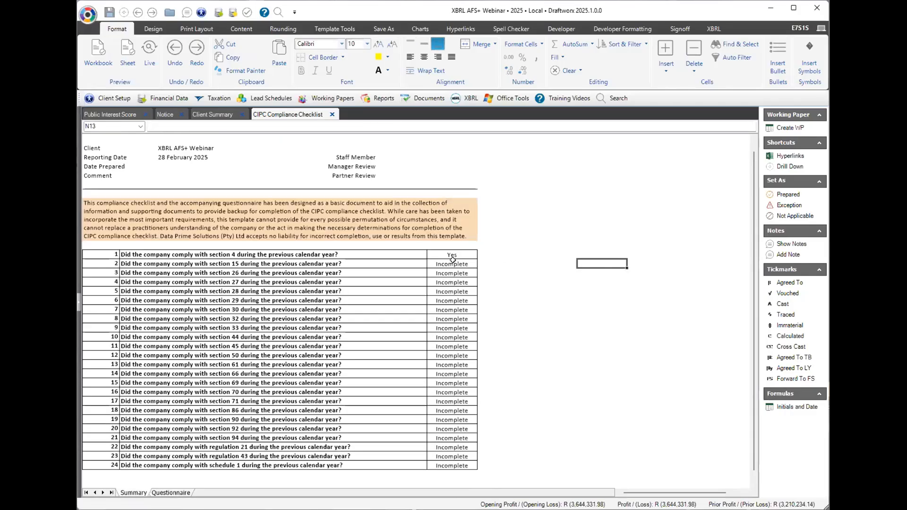
{"action": "left_click_drag", "start_coordinate": [451, 254], "coordinate": [437, 463]}
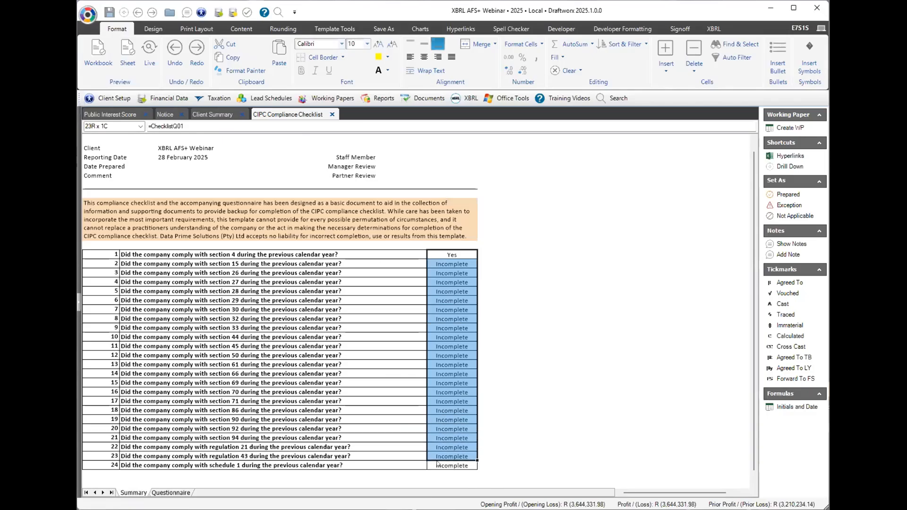
{"action": "left_click", "coordinate": [511, 304]}
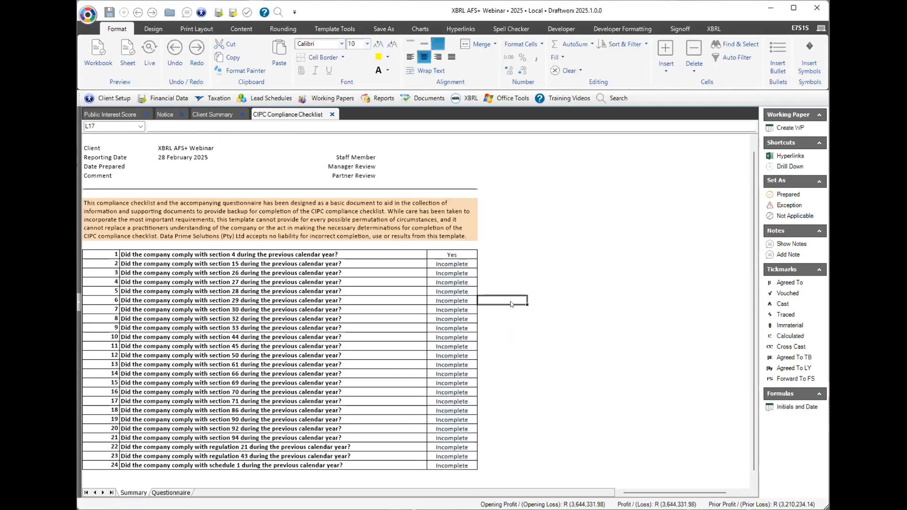
{"action": "left_click", "coordinate": [332, 115]}
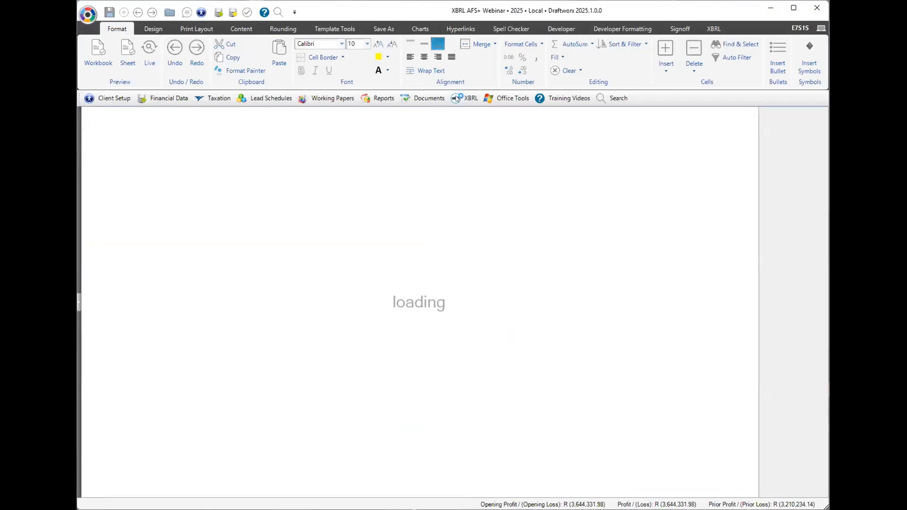
Start the XBRL tagging grid's requirement questionnaire: Private Company, No to MOI audit and fiduciary assets.
{"action": "left_click", "coordinate": [468, 98]}
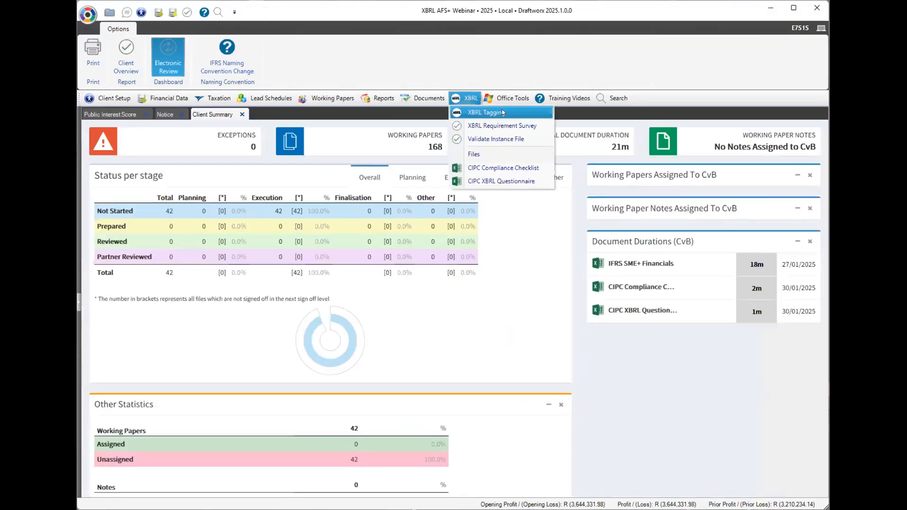
{"action": "left_click", "coordinate": [509, 113]}
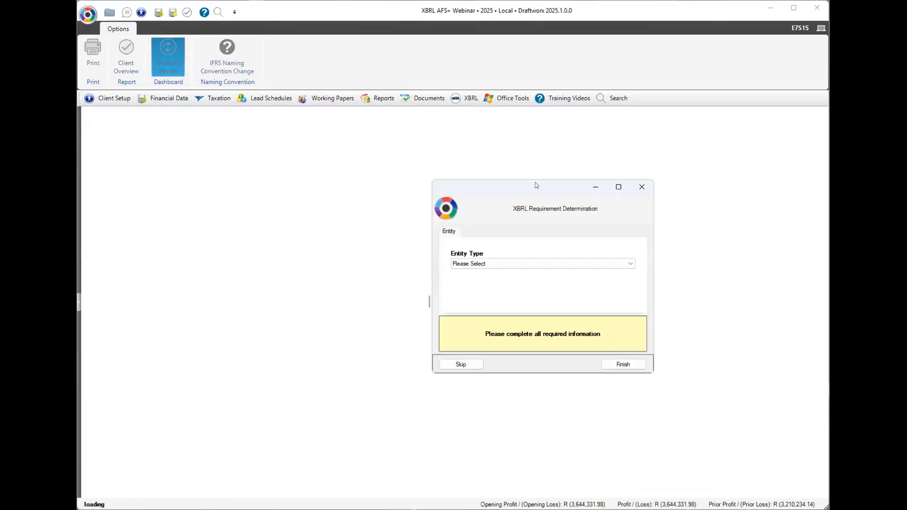
{"action": "left_click_drag", "start_coordinate": [536, 185], "coordinate": [435, 172]}
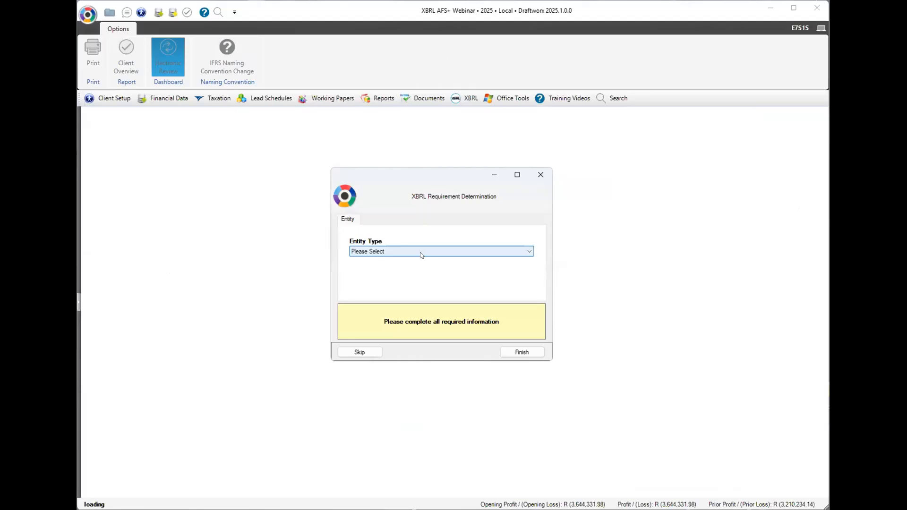
{"action": "left_click", "coordinate": [421, 253]}
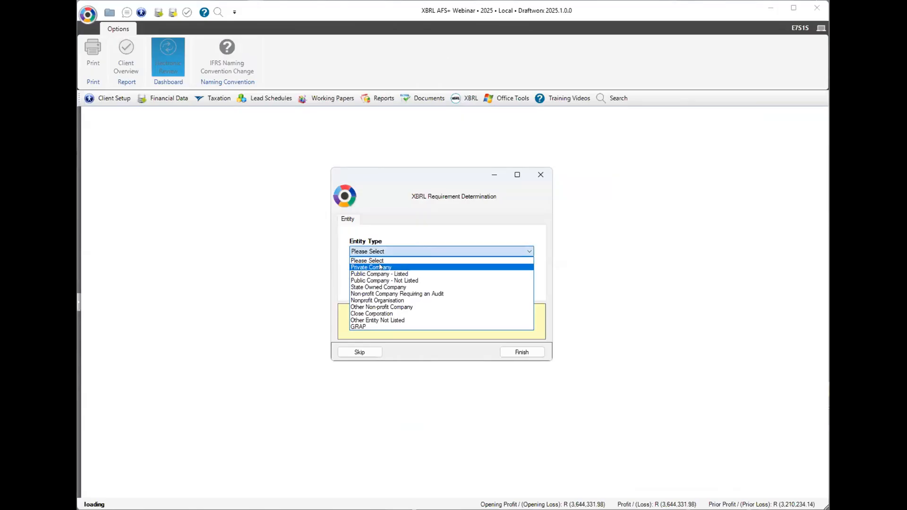
{"action": "left_click", "coordinate": [380, 267]}
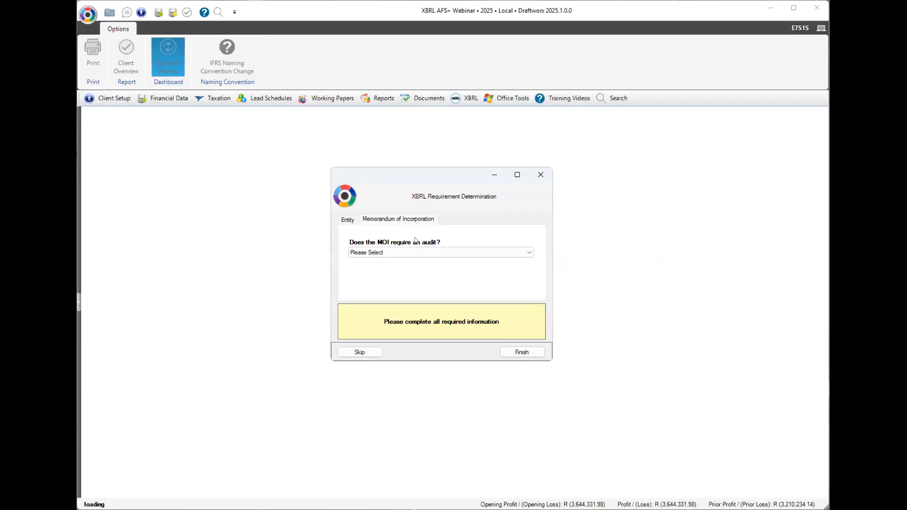
{"action": "left_click", "coordinate": [394, 254]}
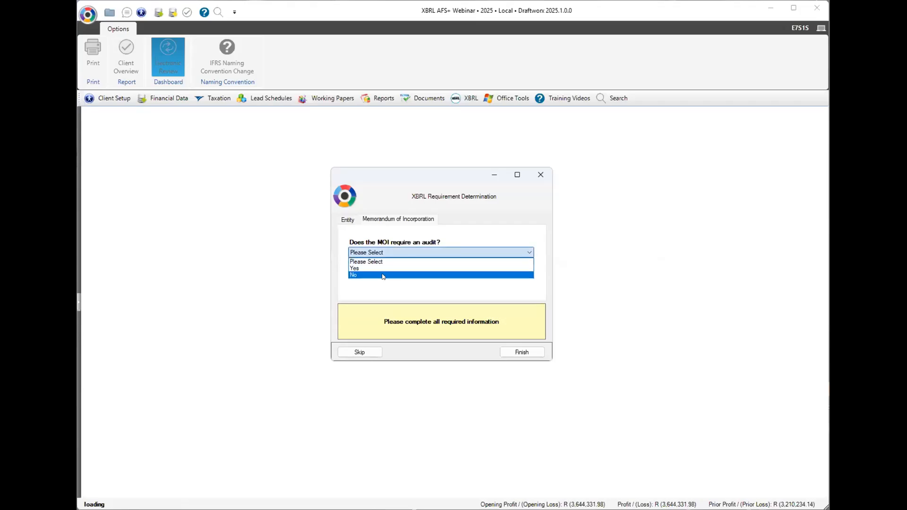
{"action": "left_click", "coordinate": [383, 275]}
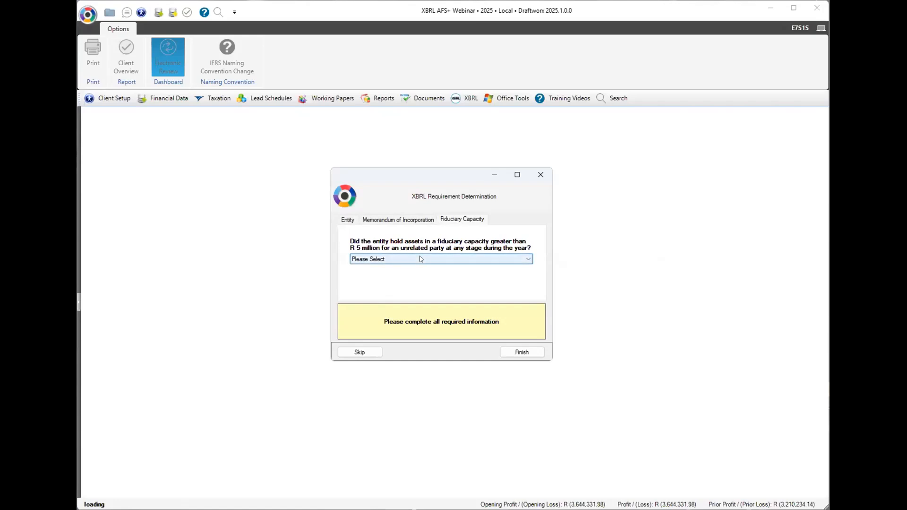
{"action": "left_click", "coordinate": [420, 258]}
{"action": "left_click", "coordinate": [408, 282]}
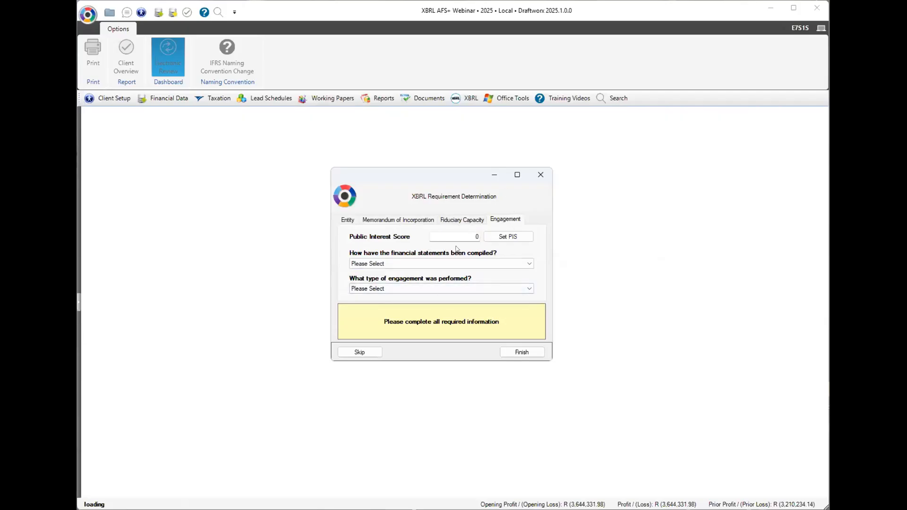
Enter a public interest score of 10, statements externally compiled, engagement type Review.
{"action": "left_click", "coordinate": [474, 234]}
{"action": "type", "text": "10"}
{"action": "left_click", "coordinate": [397, 263]}
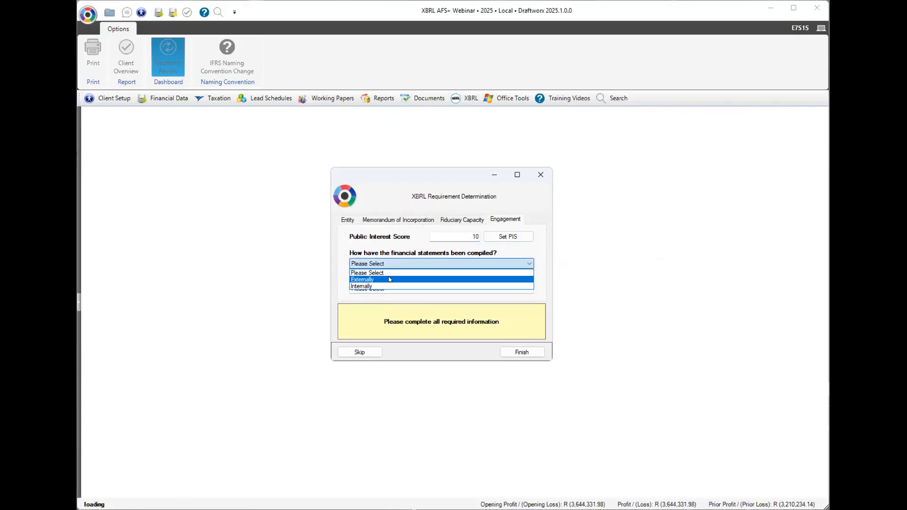
{"action": "left_click", "coordinate": [389, 279]}
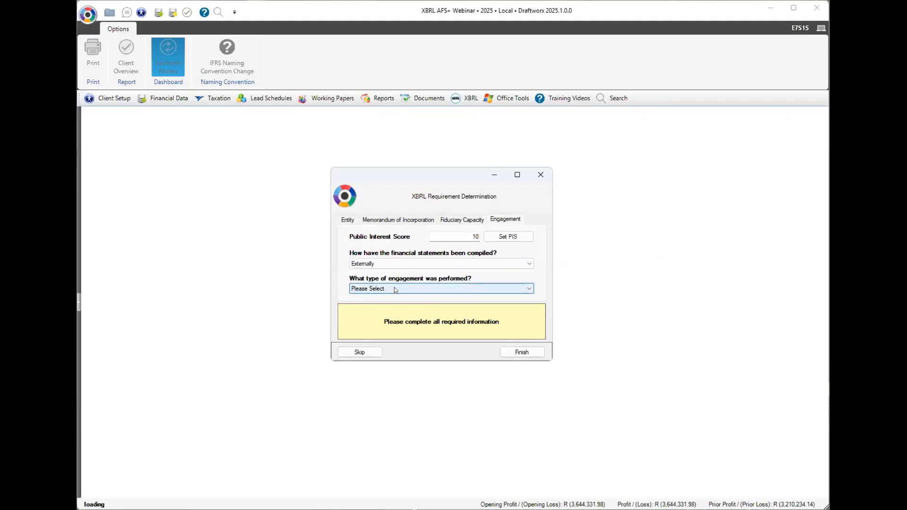
{"action": "left_click", "coordinate": [395, 288]}
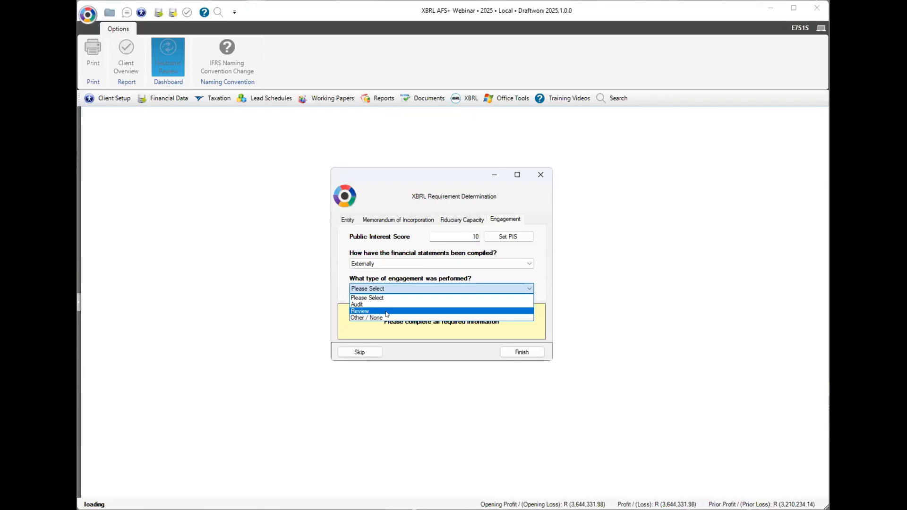
{"action": "left_click", "coordinate": [387, 312]}
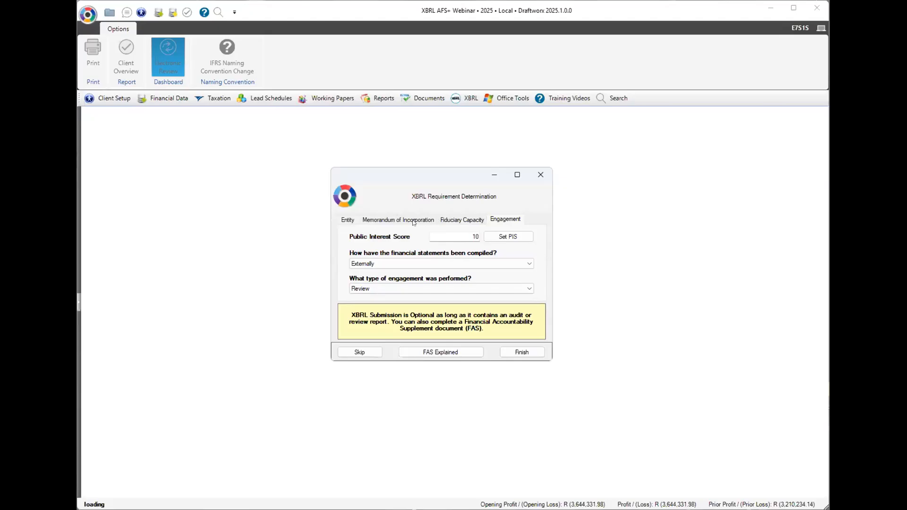
Revise to engagement Other / None, compiled Internally, MOI requires audit Yes, and finish the questionnaire.
{"action": "left_click", "coordinate": [411, 288]}
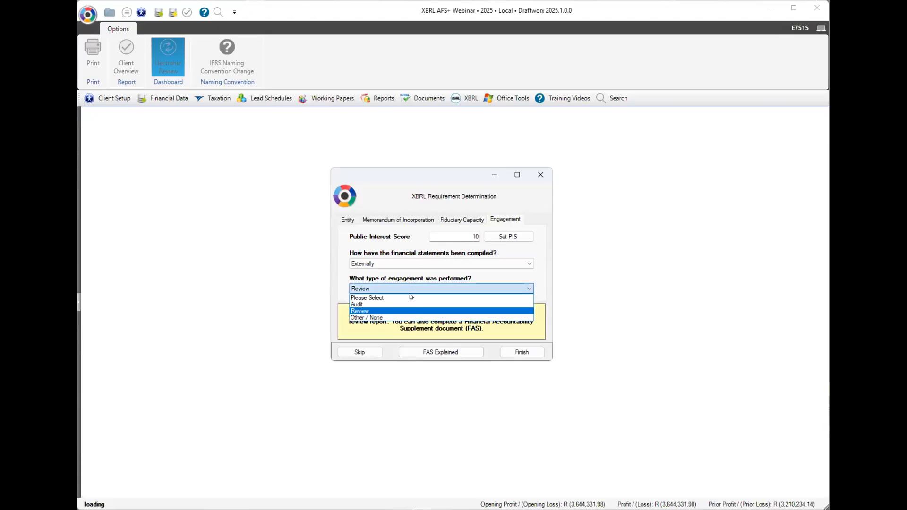
{"action": "left_click", "coordinate": [381, 318]}
{"action": "left_click", "coordinate": [391, 263]}
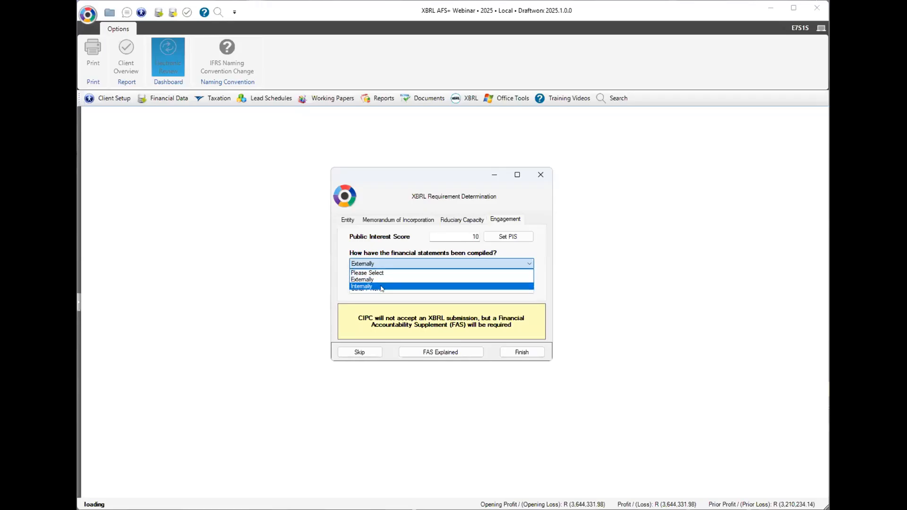
{"action": "left_click", "coordinate": [381, 286]}
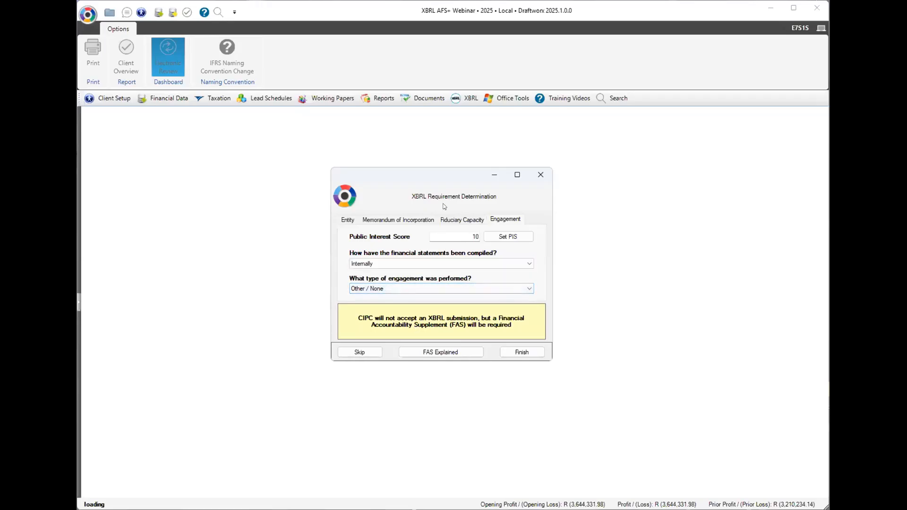
{"action": "left_click", "coordinate": [404, 220]}
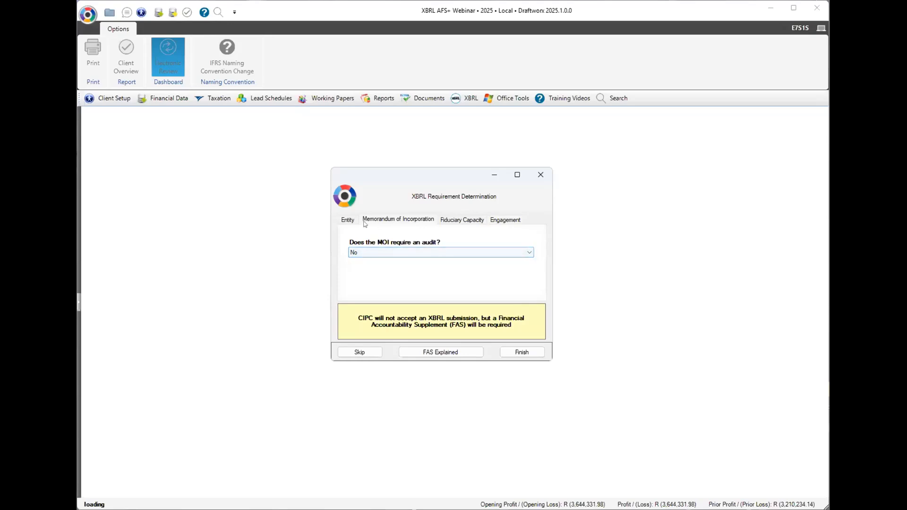
{"action": "left_click", "coordinate": [403, 257]}
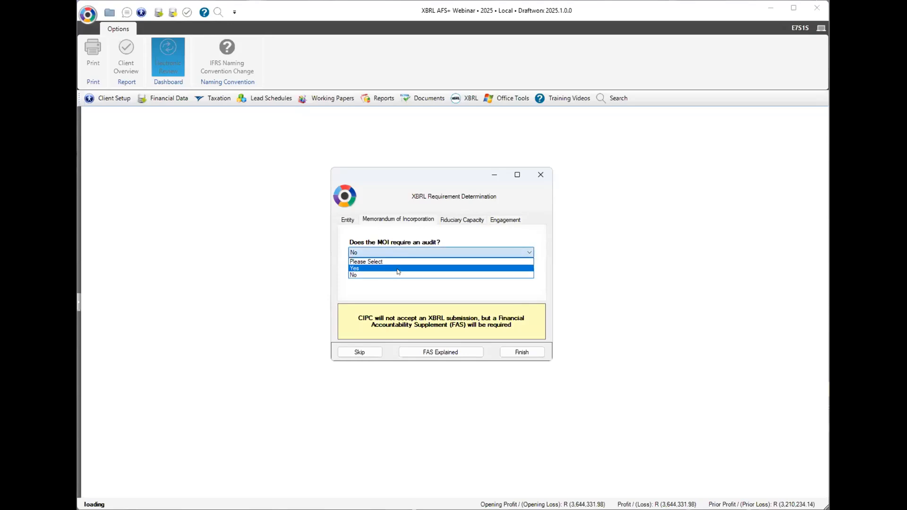
{"action": "left_click", "coordinate": [399, 268]}
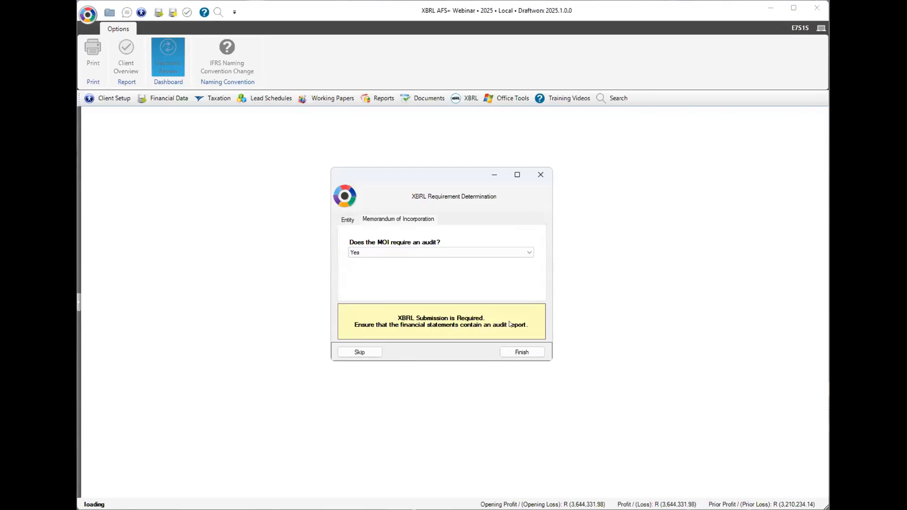
{"action": "left_click", "coordinate": [522, 352]}
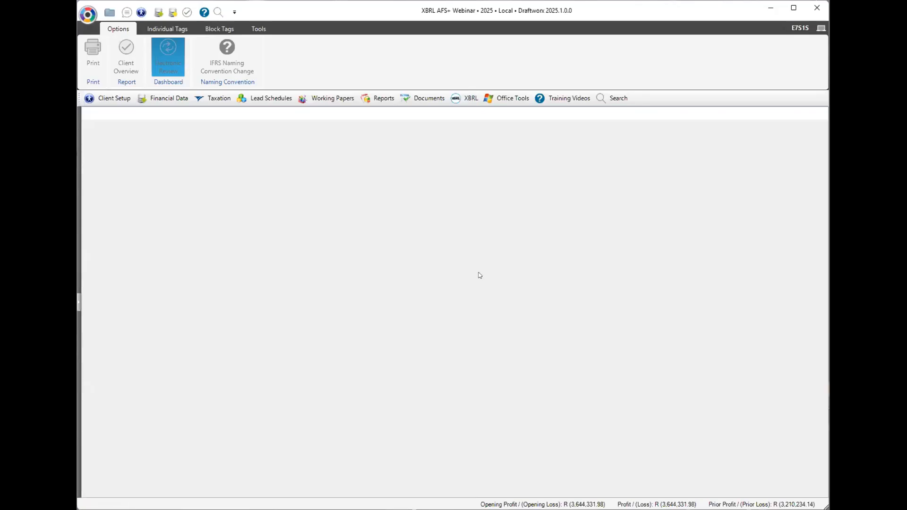
Inspect the Total score and Registration no. tag rows, glance at Tools, then return to Individual Tags.
{"action": "left_click", "coordinate": [454, 270]}
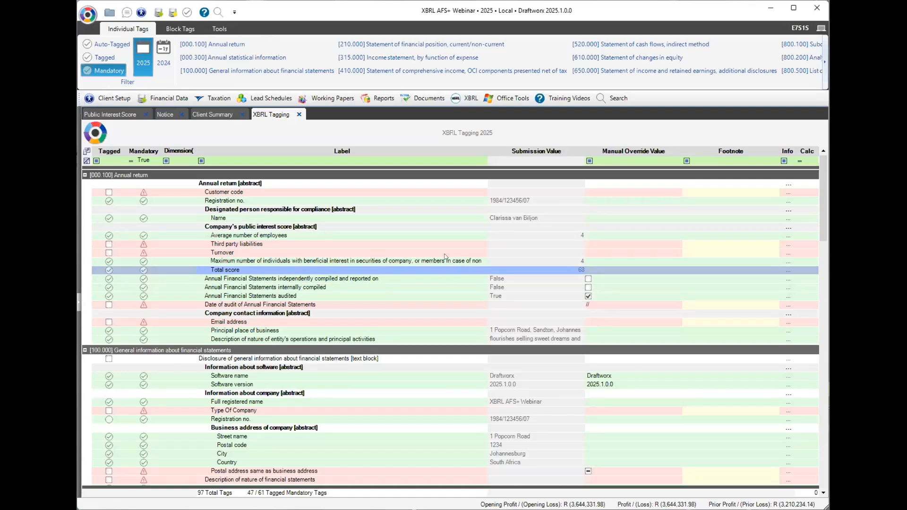
{"action": "left_click", "coordinate": [422, 200]}
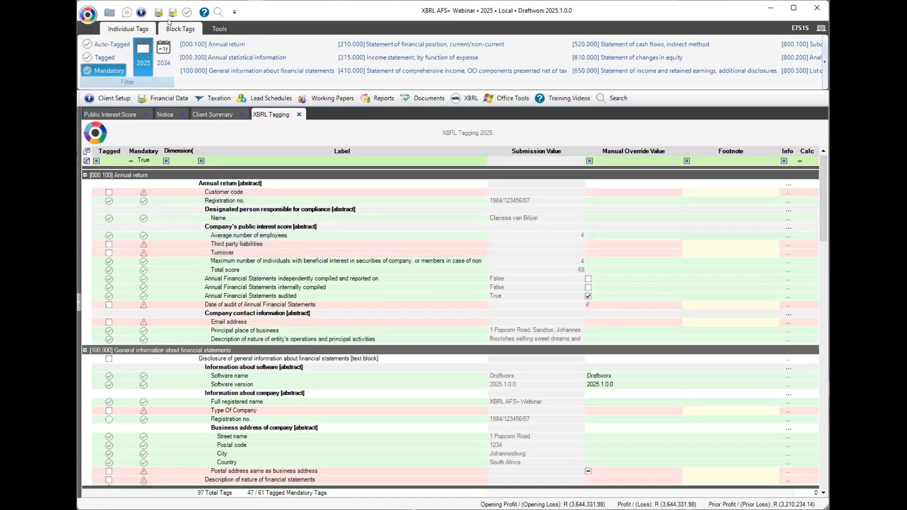
{"action": "left_click", "coordinate": [220, 30]}
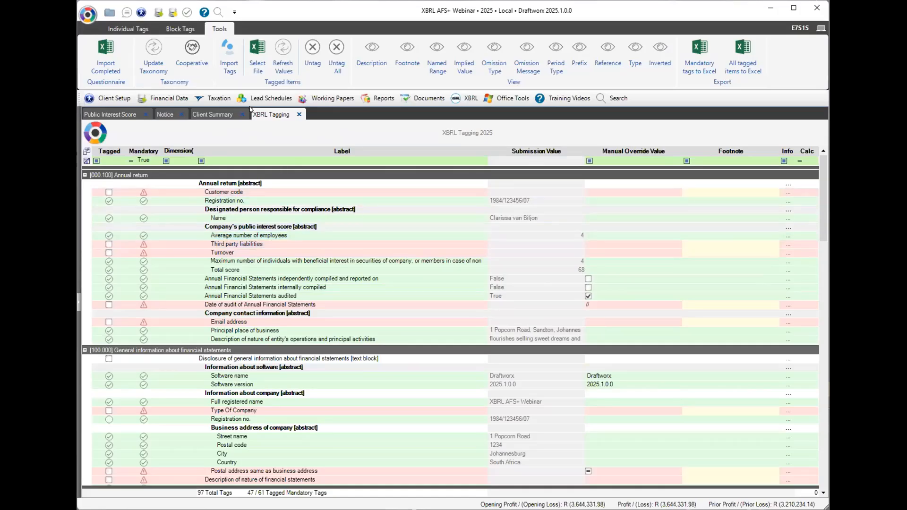
{"action": "left_click", "coordinate": [129, 29]}
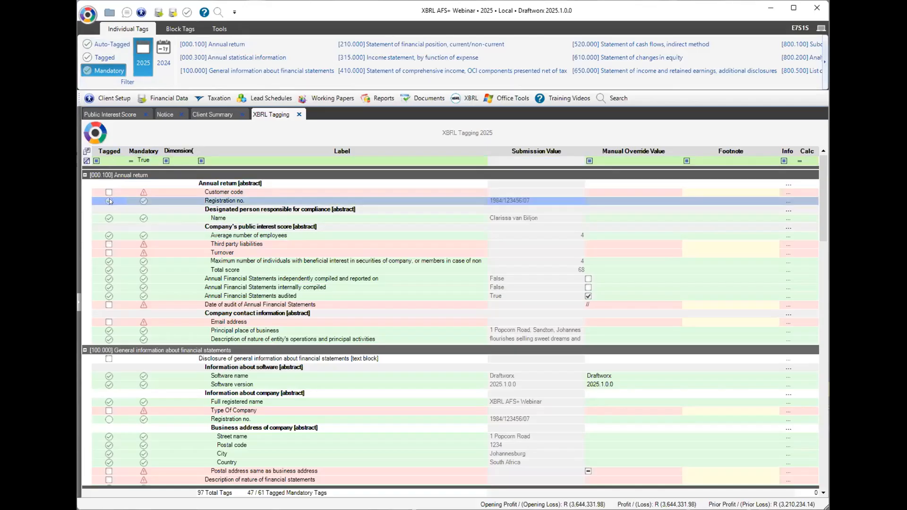
{"action": "mouse_move", "coordinate": [109, 201]}
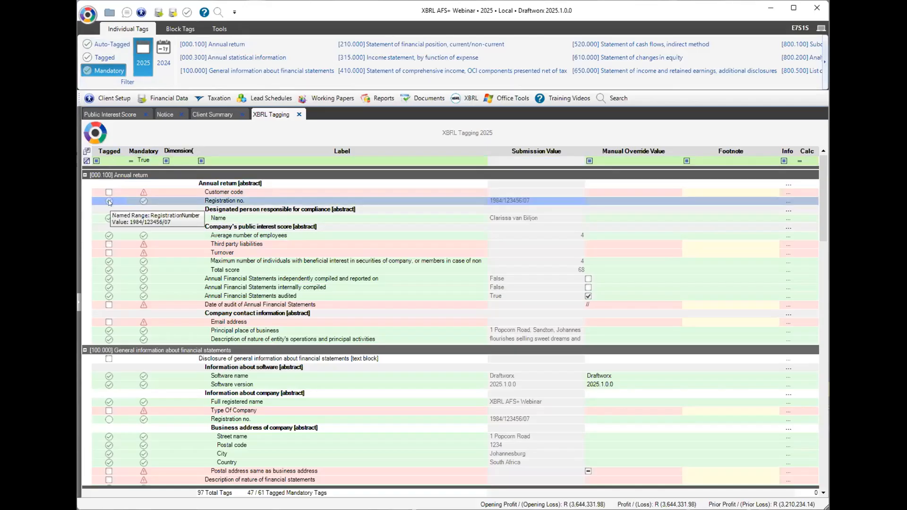
{"action": "left_click", "coordinate": [109, 201]}
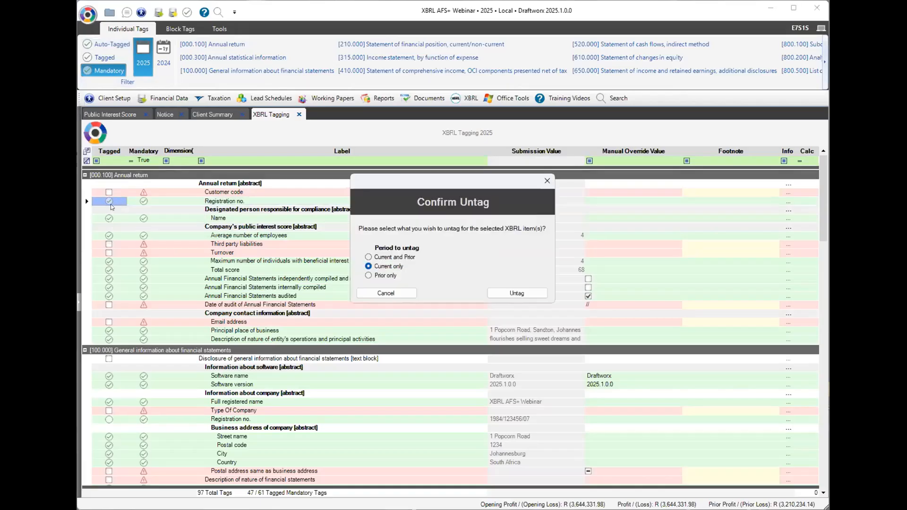
{"action": "left_click", "coordinate": [386, 293]}
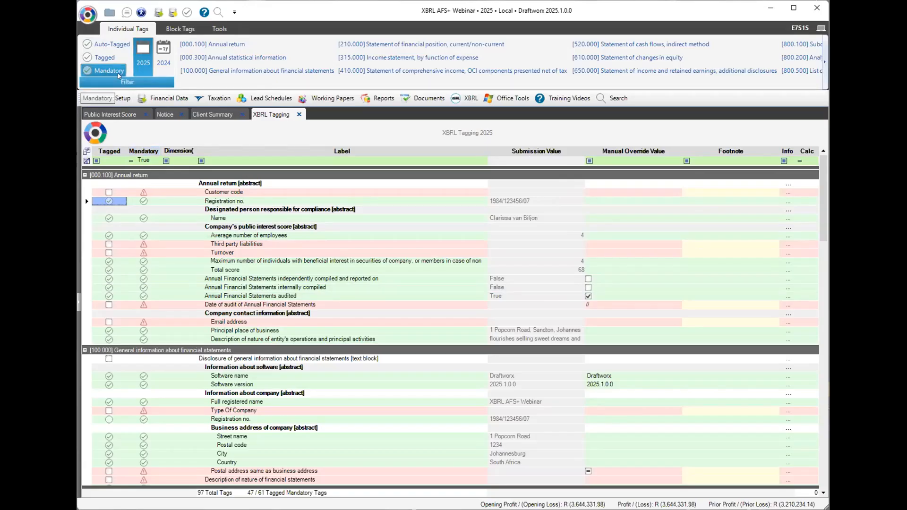
{"action": "left_click", "coordinate": [109, 71]}
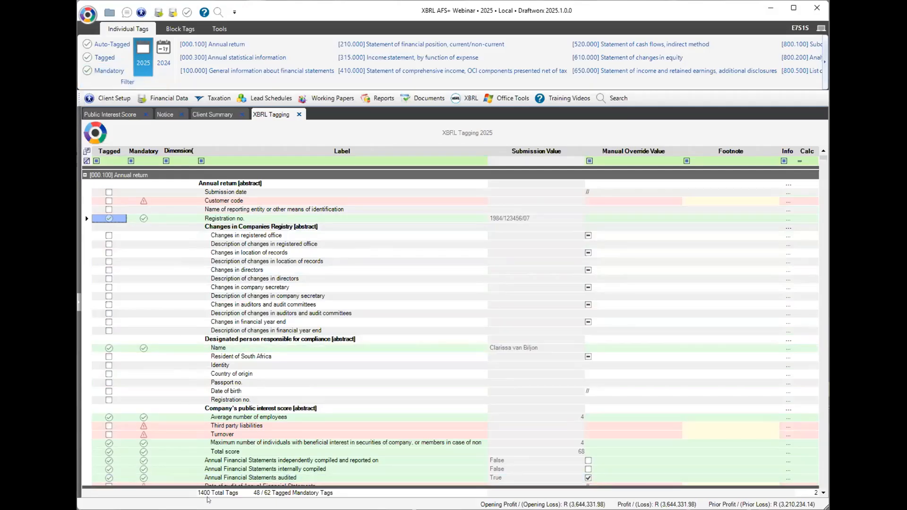
{"action": "left_click", "coordinate": [95, 70]}
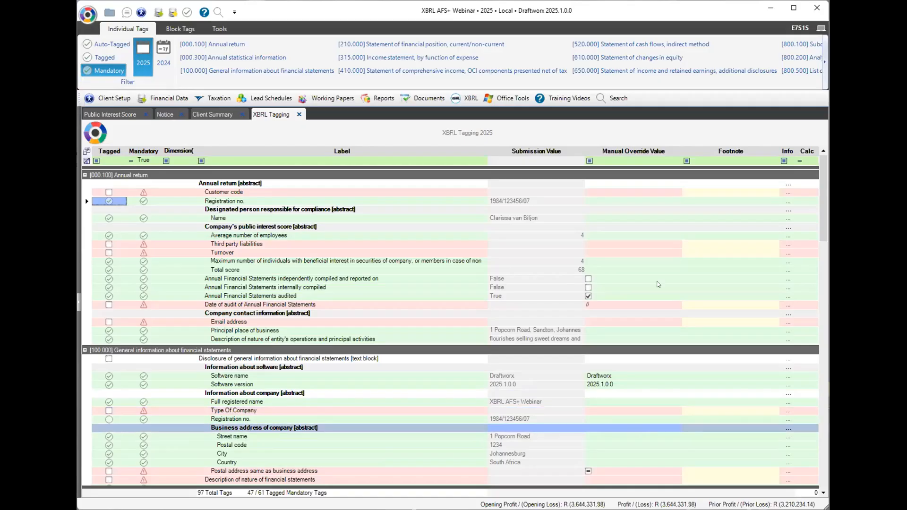
Enter the customer code as a manual override and check the Public Interest Score form figures.
{"action": "left_click", "coordinate": [602, 191]}
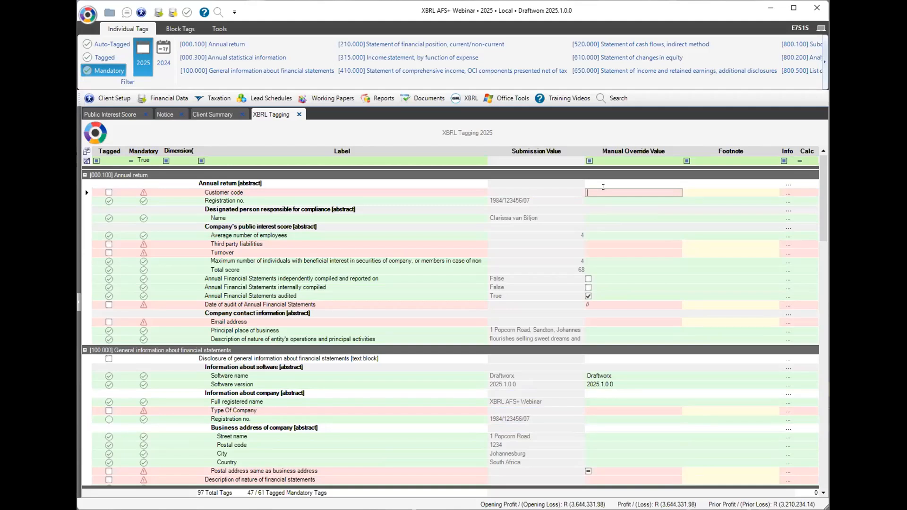
{"action": "type", "text": "ABC123"}
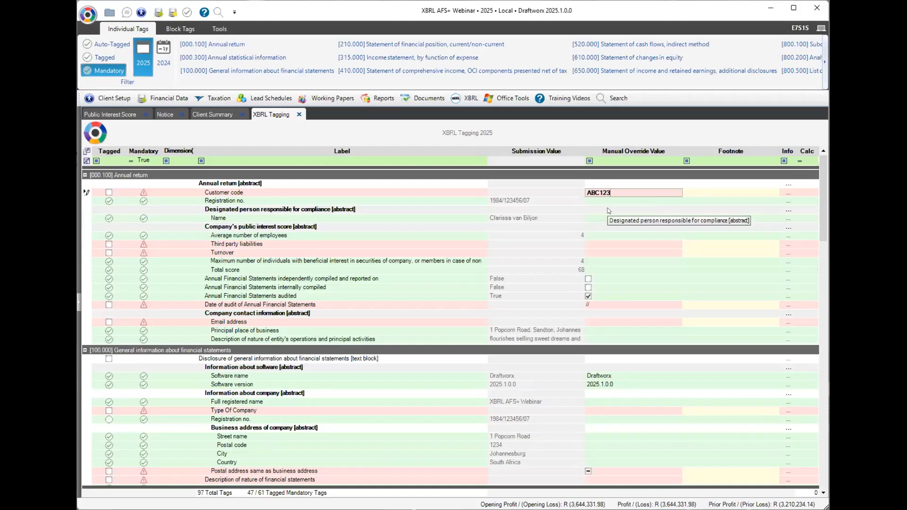
{"action": "left_click", "coordinate": [594, 244]}
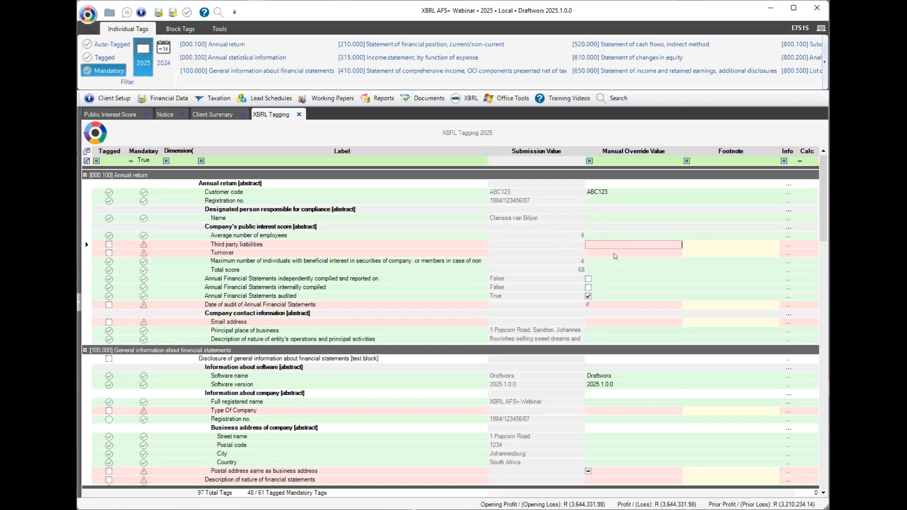
{"action": "left_click", "coordinate": [103, 115]}
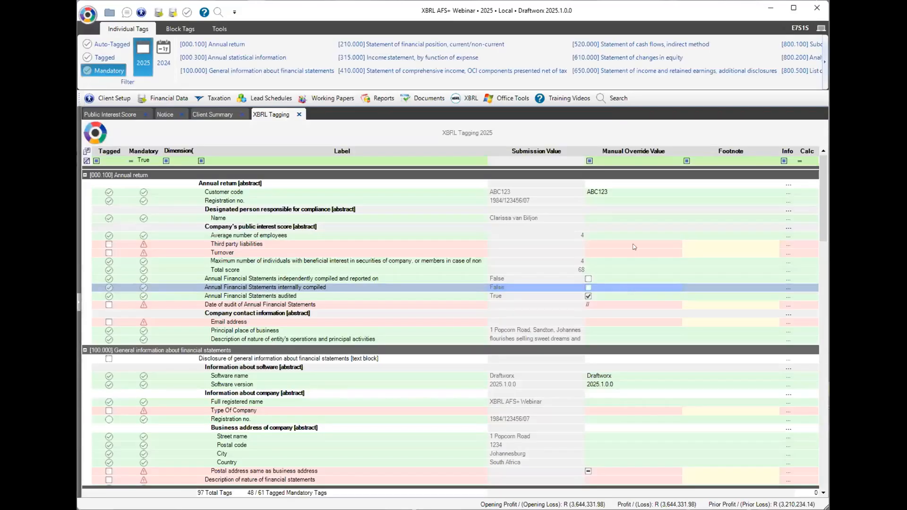
Override third party liabilities as 3,644,332 and turnover as 55,815,473.
{"action": "left_click", "coordinate": [633, 242]}
{"action": "type", "text": "3644332"}
{"action": "key", "text": "Return"}
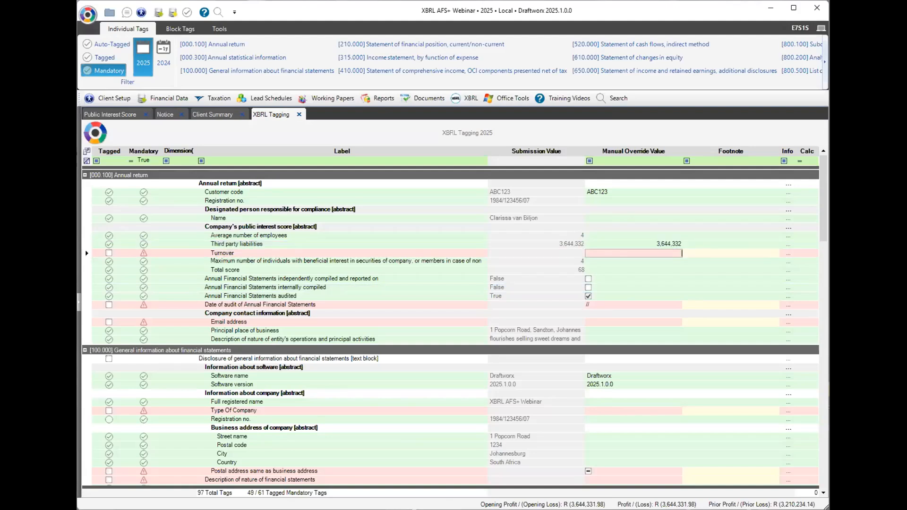
{"action": "type", "text": "55"}
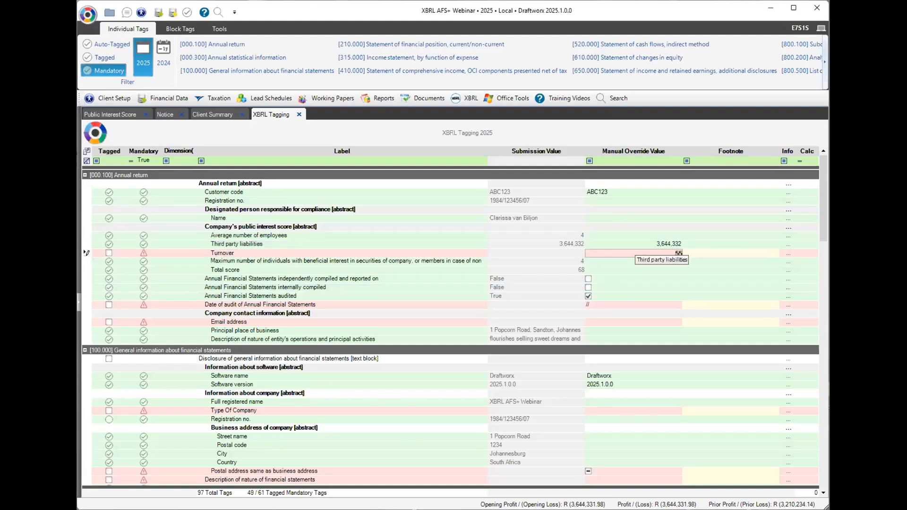
{"action": "type", "text": ",815,"}
{"action": "type", "text": "4"}
{"action": "type", "text": "73"}
{"action": "key", "text": "Return"}
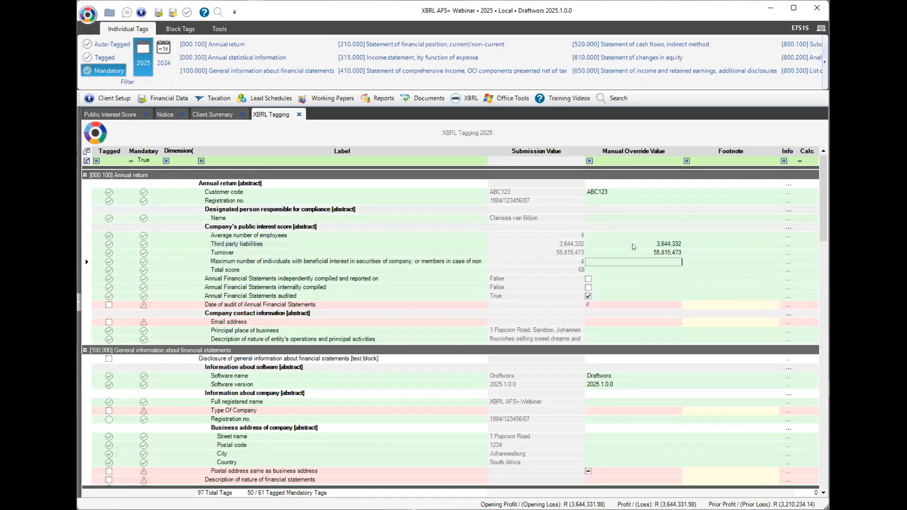
{"action": "left_click", "coordinate": [565, 269]}
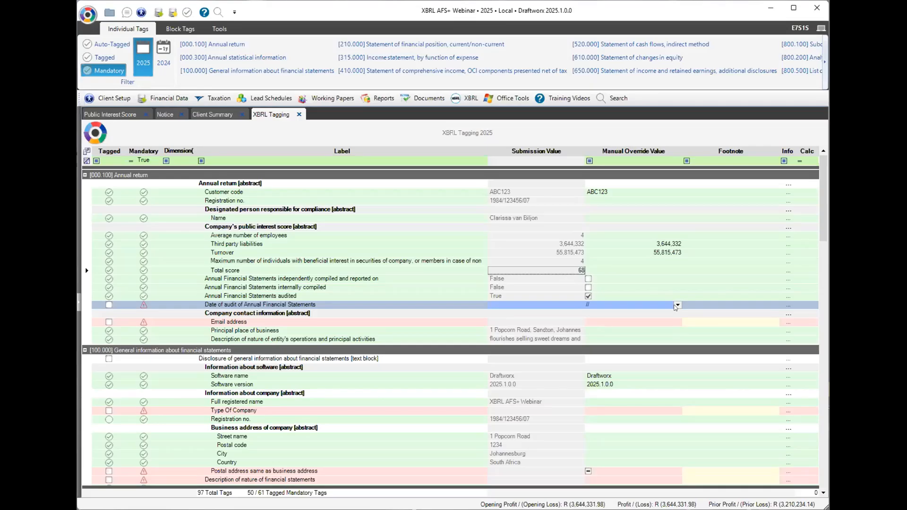
Set the audit date to 13 March 2025 from the calendar.
{"action": "left_click", "coordinate": [677, 305]}
{"action": "left_click", "coordinate": [676, 320]}
{"action": "left_click", "coordinate": [675, 320]}
{"action": "left_click", "coordinate": [625, 355]}
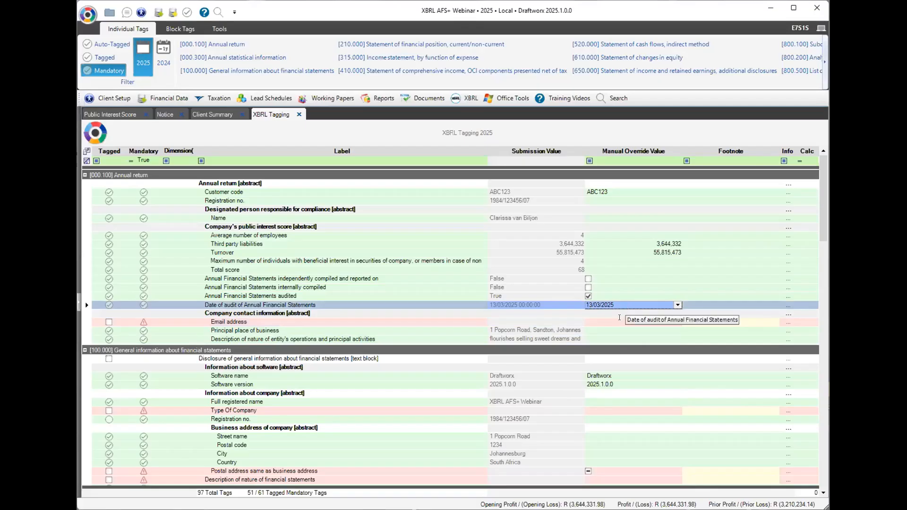
Enter the contact e-mail address override and set Type Of Company to Domestic private company.
{"action": "left_click", "coordinate": [624, 323]}
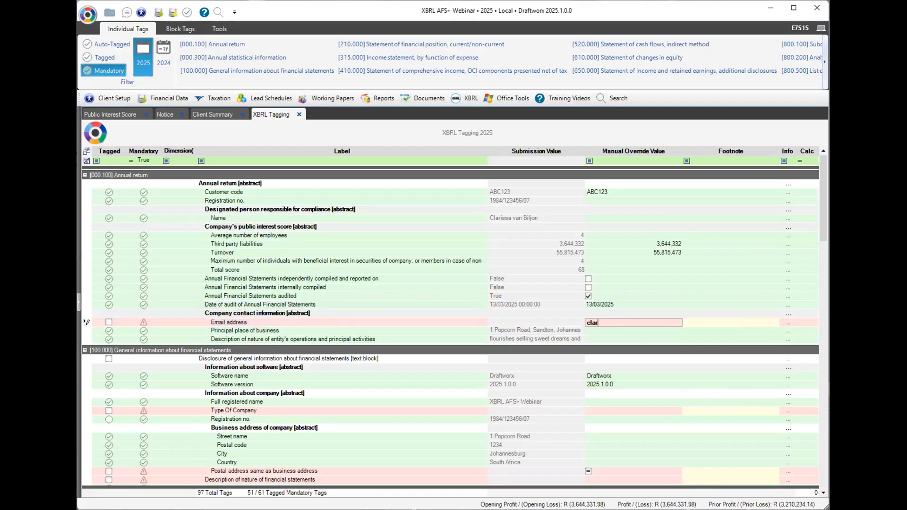
{"action": "mouse_move", "coordinate": [602, 410]}
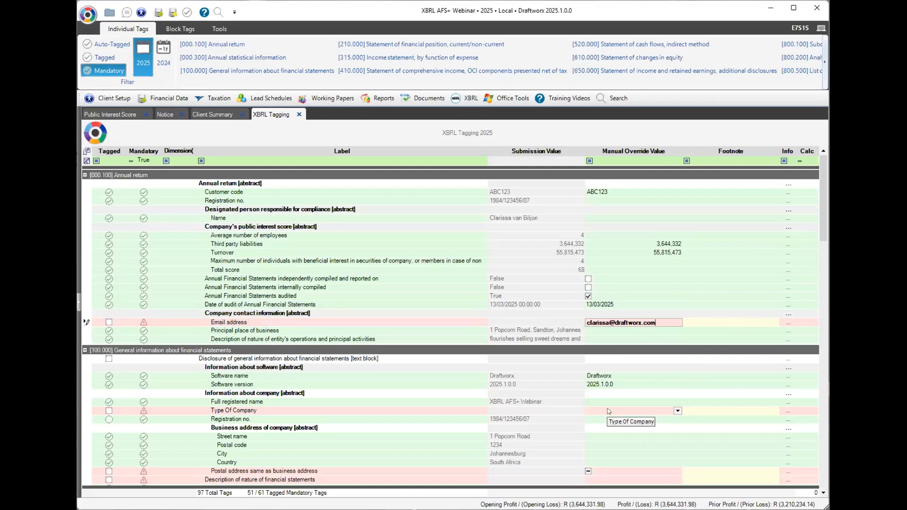
{"action": "left_click", "coordinate": [676, 411]}
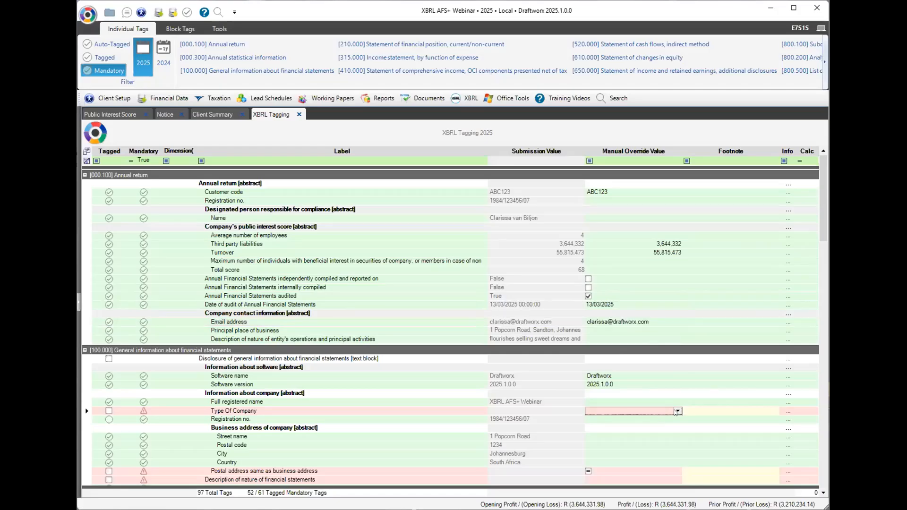
{"action": "left_click", "coordinate": [677, 410]}
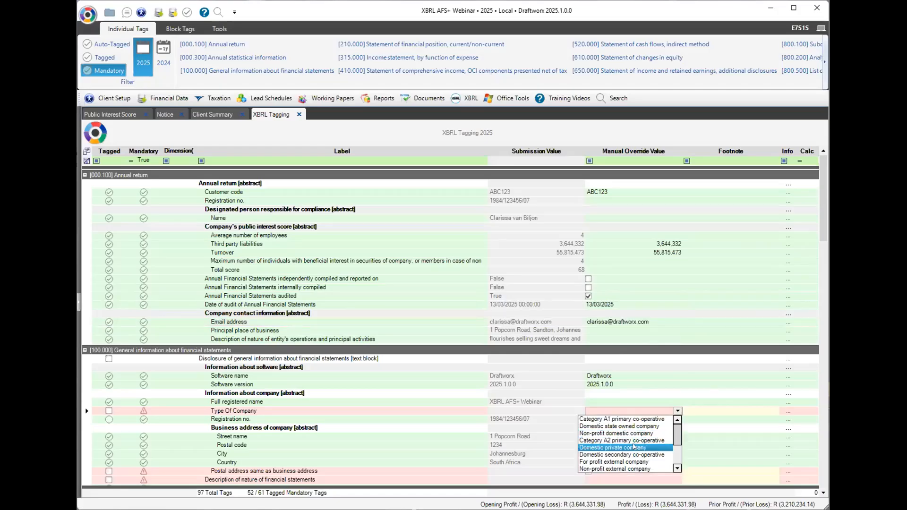
{"action": "left_click", "coordinate": [643, 446]}
{"action": "left_click_drag", "start_coordinate": [822, 215], "coordinate": [812, 321]}
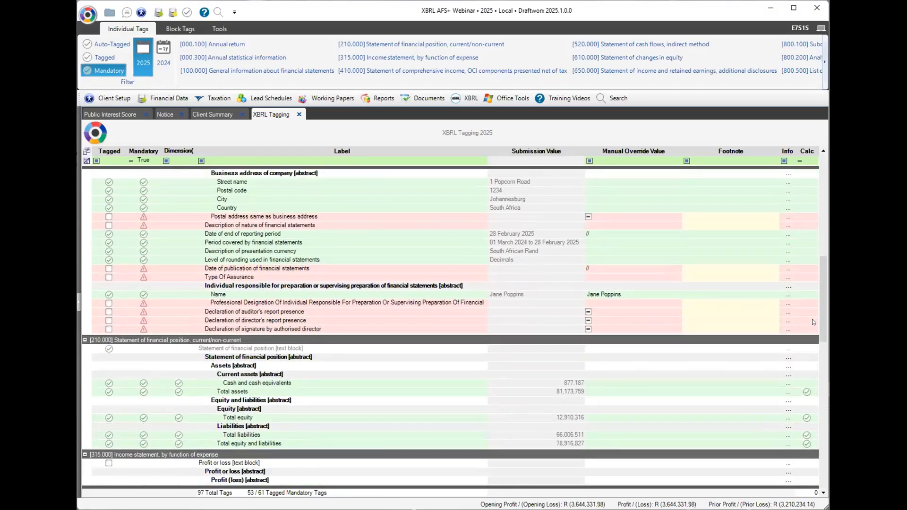
Tick postal address as different from business address and enter 'Annual Financial Statements' as nature description.
{"action": "left_click", "coordinate": [588, 217]}
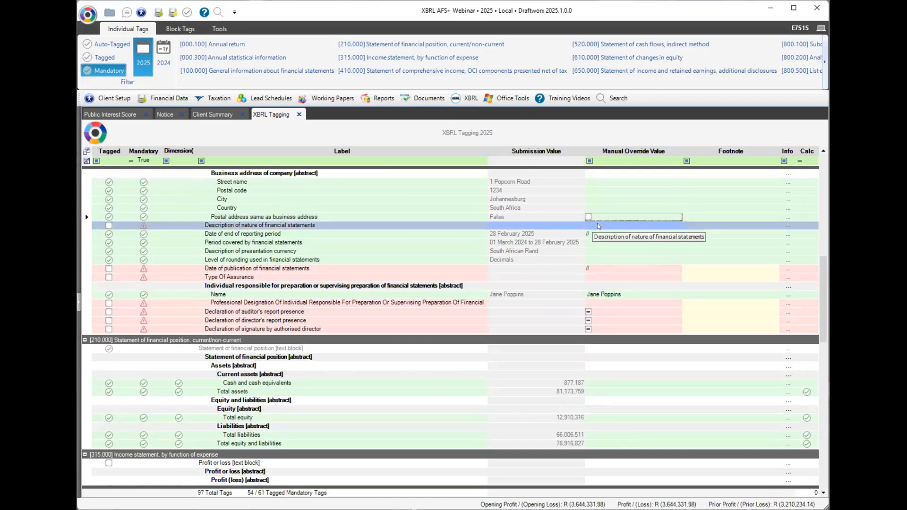
{"action": "left_click", "coordinate": [597, 226]}
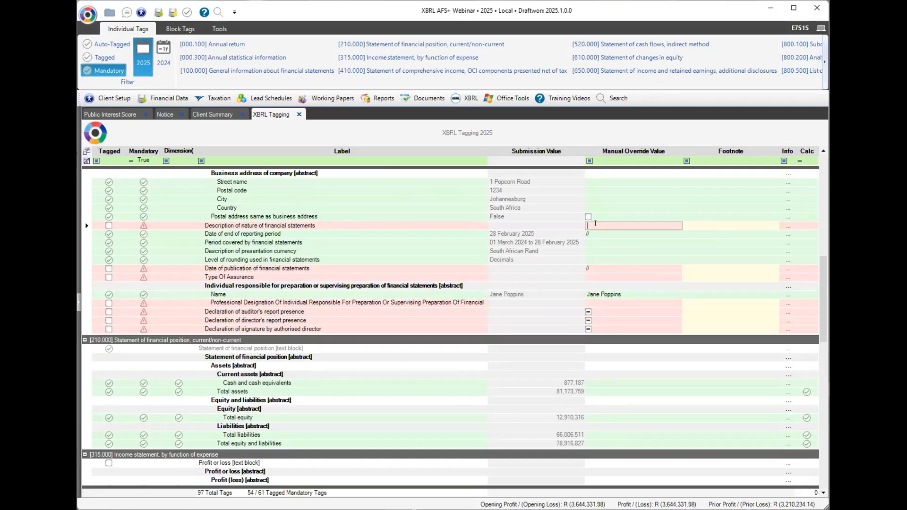
{"action": "type", "text": "Annual Financial Statements"}
{"action": "key", "text": "Return"}
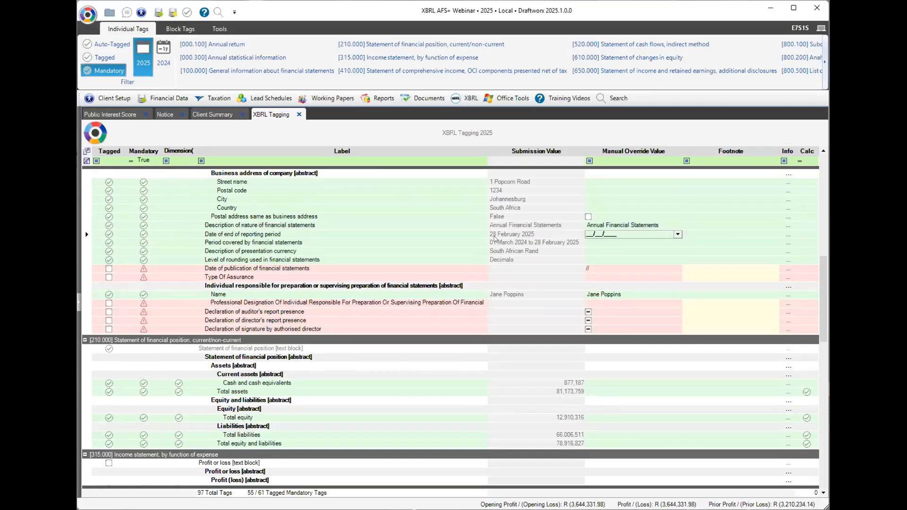
Set the date of publication to 13/03/2025 and Type Of Assurance to Audited.
{"action": "left_click", "coordinate": [505, 235]}
{"action": "left_click", "coordinate": [481, 269]}
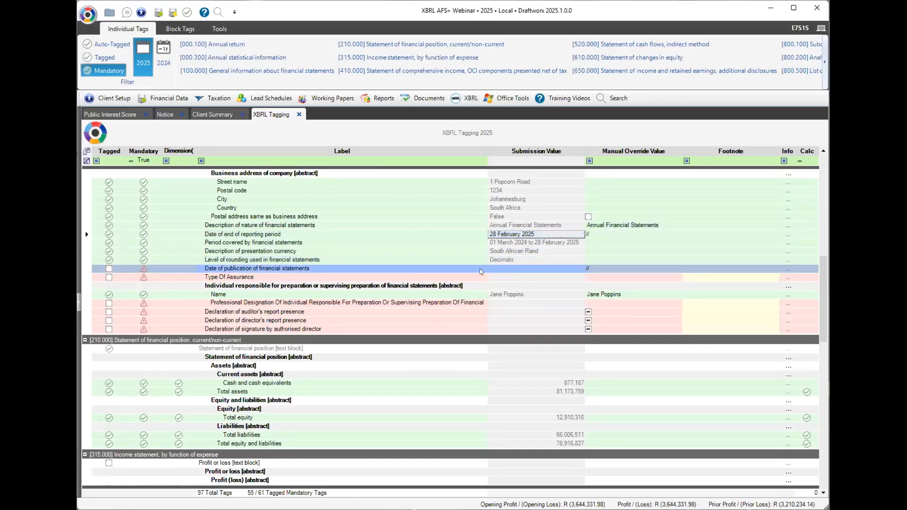
{"action": "left_click", "coordinate": [677, 269]}
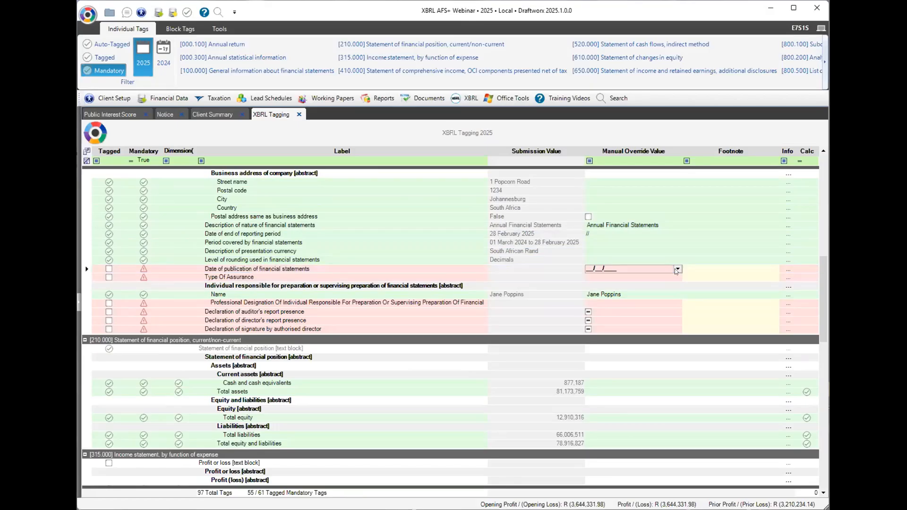
{"action": "left_click", "coordinate": [674, 282]}
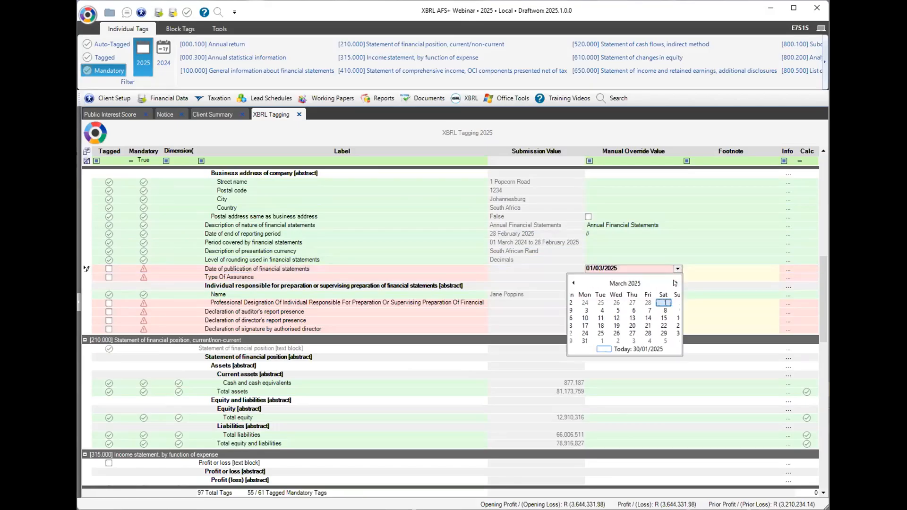
{"action": "left_click", "coordinate": [625, 318]}
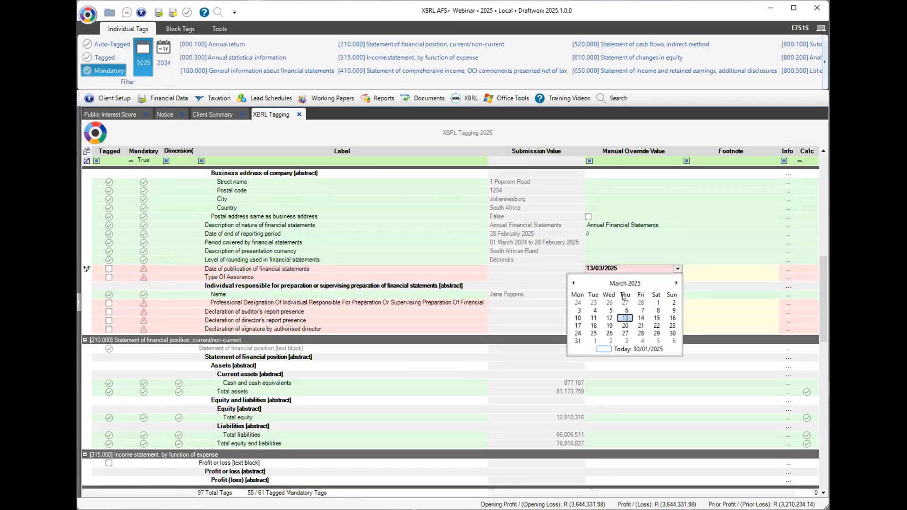
{"action": "left_click", "coordinate": [643, 268]}
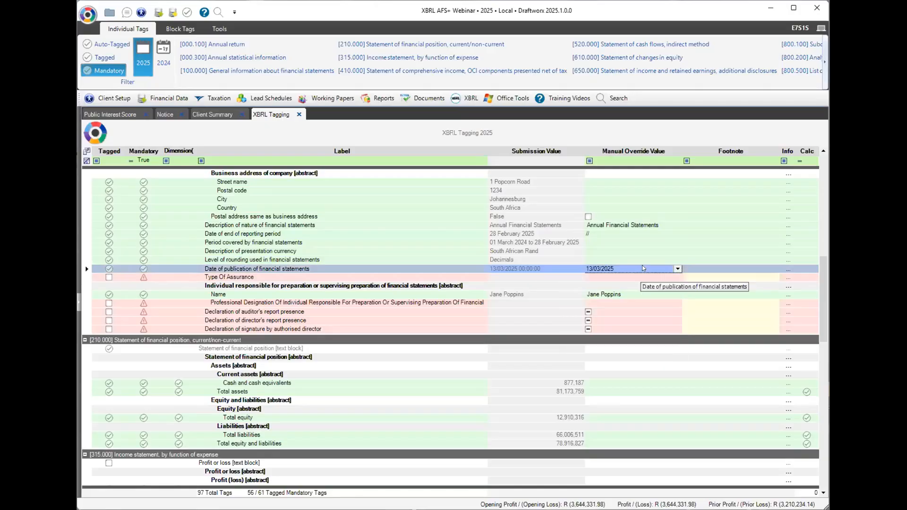
{"action": "left_click", "coordinate": [644, 278]}
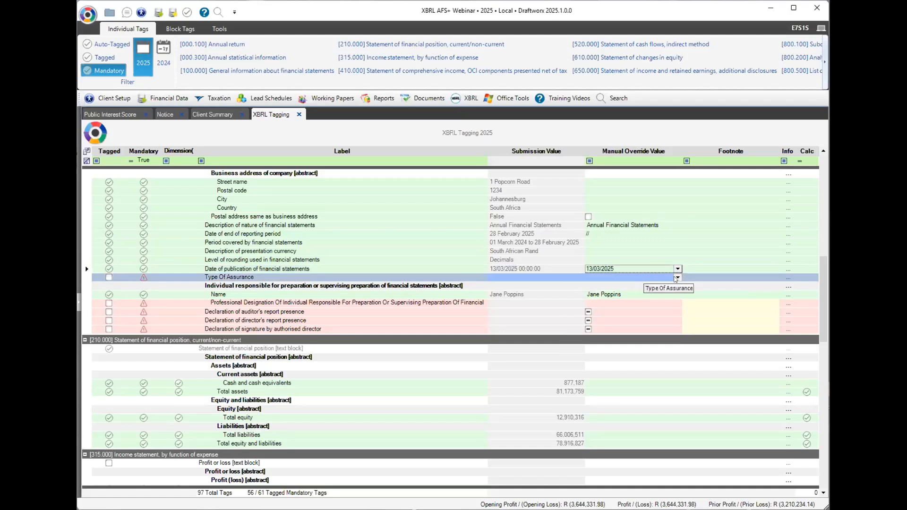
{"action": "left_click", "coordinate": [676, 277]}
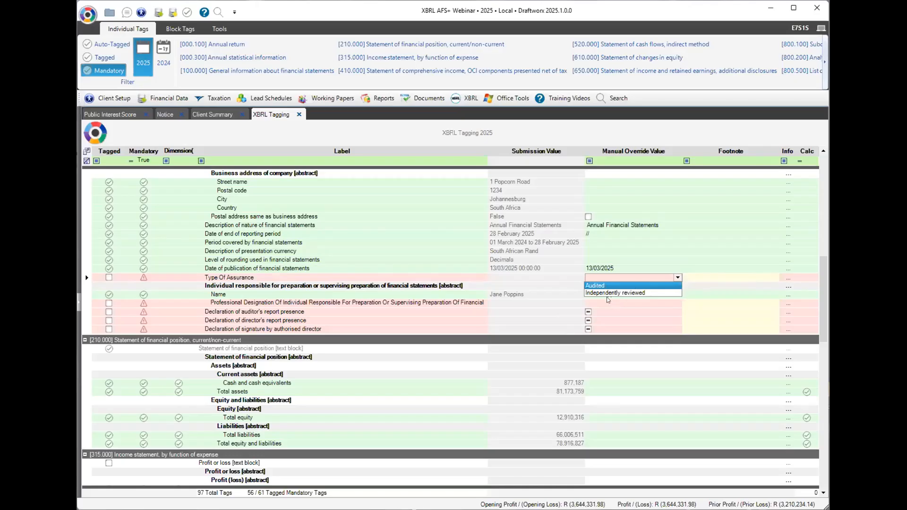
{"action": "left_click", "coordinate": [601, 295]}
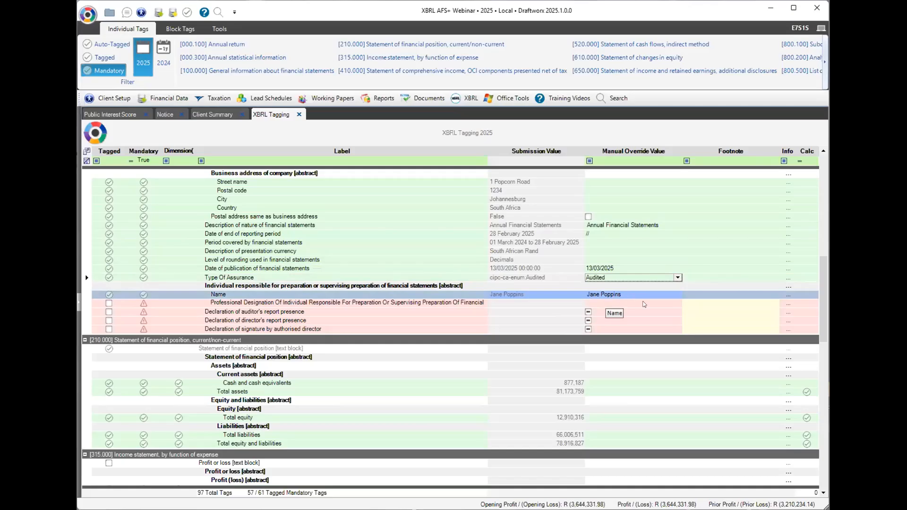
Set the professional designation to South African Institute of Chartered Accountants.
{"action": "left_click", "coordinate": [644, 304]}
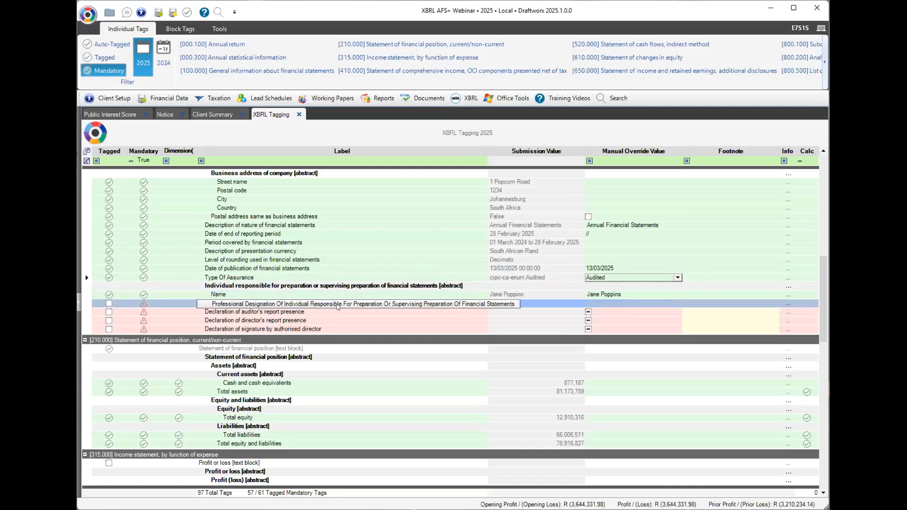
{"action": "left_click", "coordinate": [676, 304]}
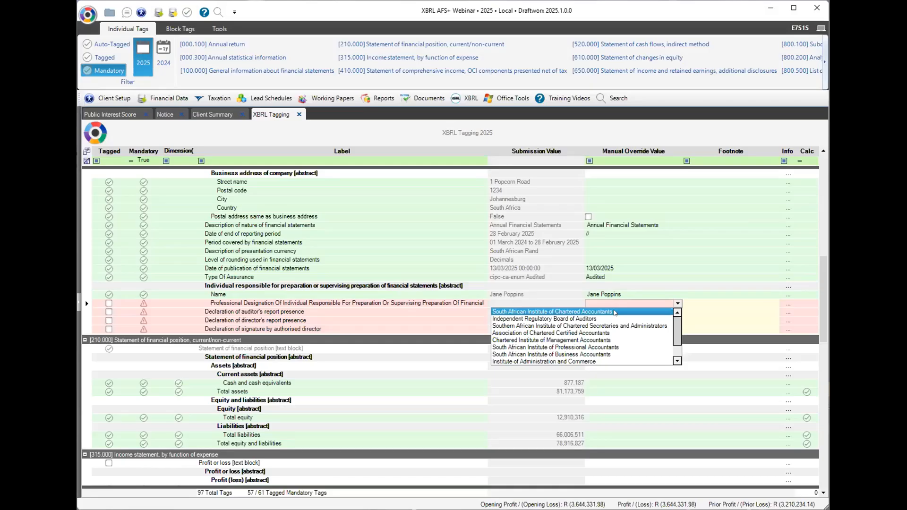
{"action": "key", "text": "Return"}
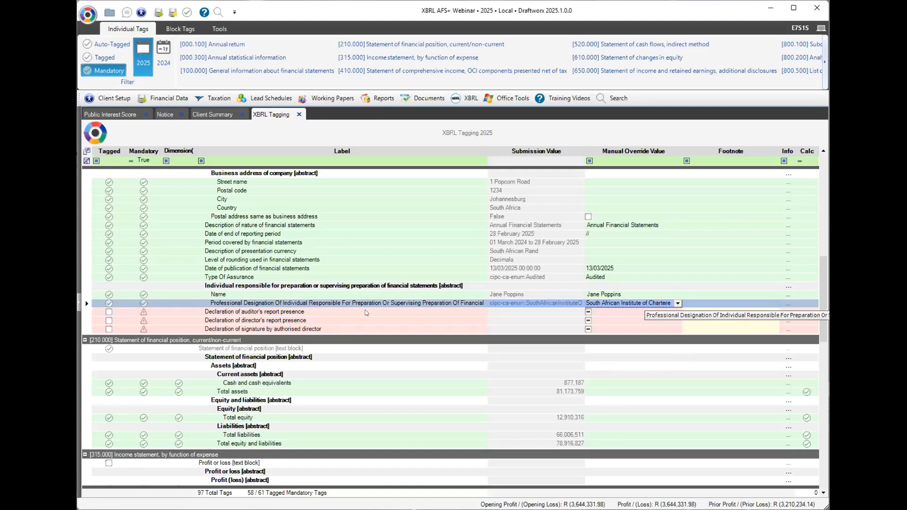
Tick the auditor's report, director's report and authorised director signature declarations as True.
{"action": "left_click", "coordinate": [365, 328]}
{"action": "left_click", "coordinate": [676, 321]}
{"action": "left_click", "coordinate": [699, 315]}
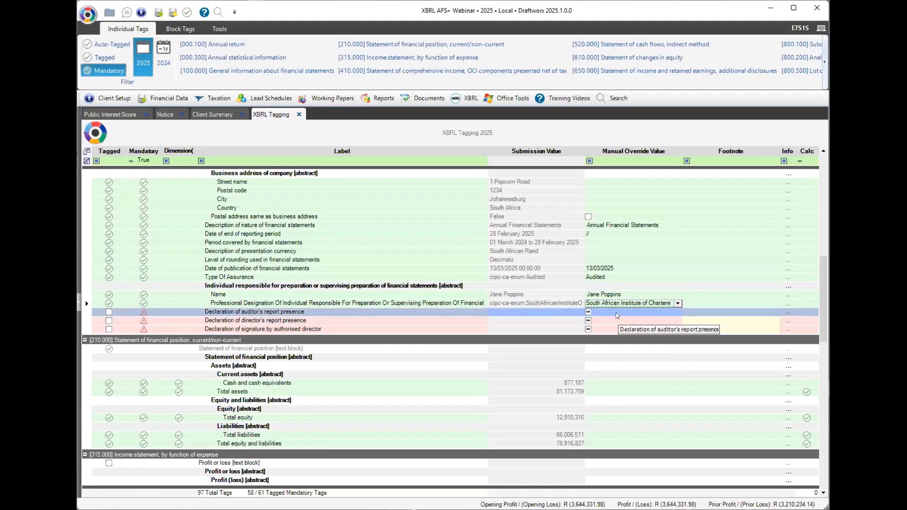
{"action": "left_click", "coordinate": [587, 311]}
{"action": "left_click", "coordinate": [587, 321]}
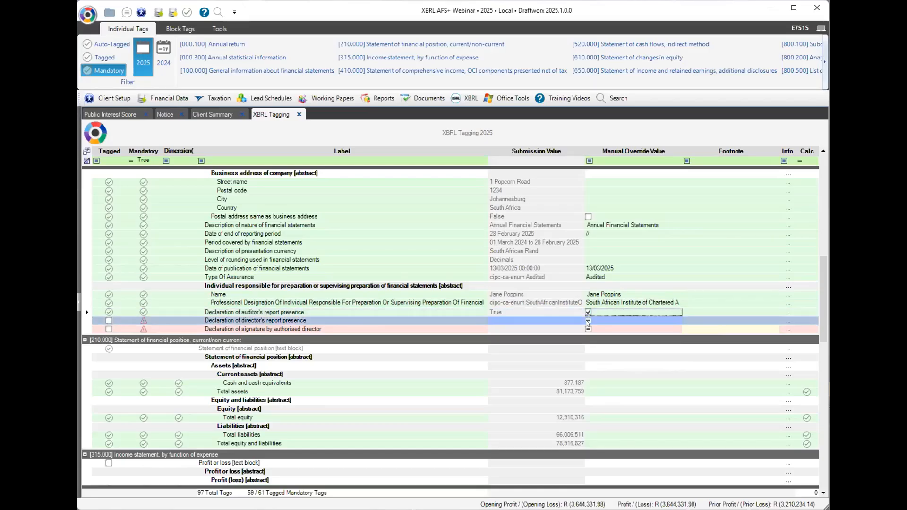
{"action": "left_click", "coordinate": [587, 321]}
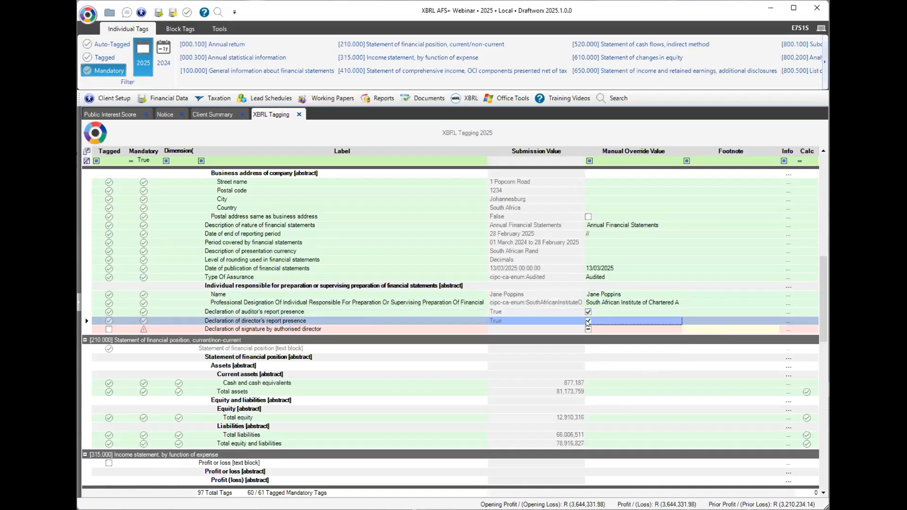
{"action": "left_click", "coordinate": [587, 329]}
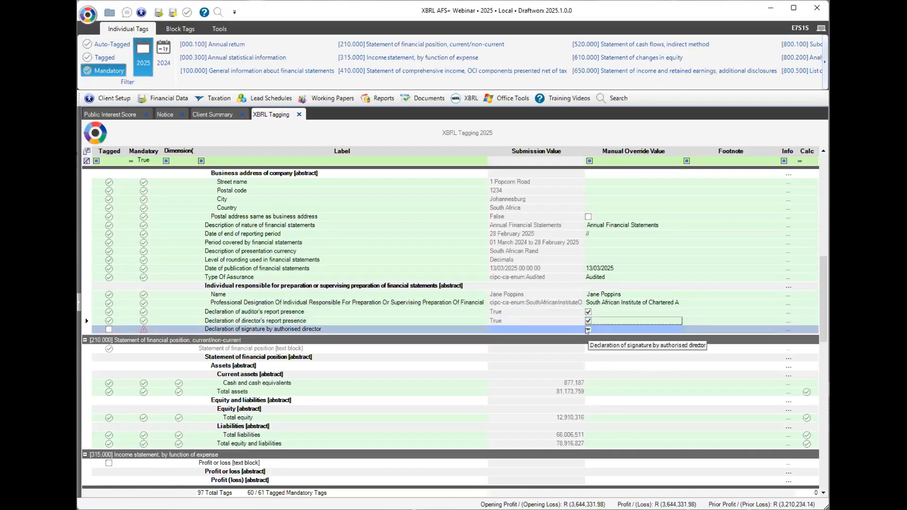
{"action": "left_click", "coordinate": [588, 329]}
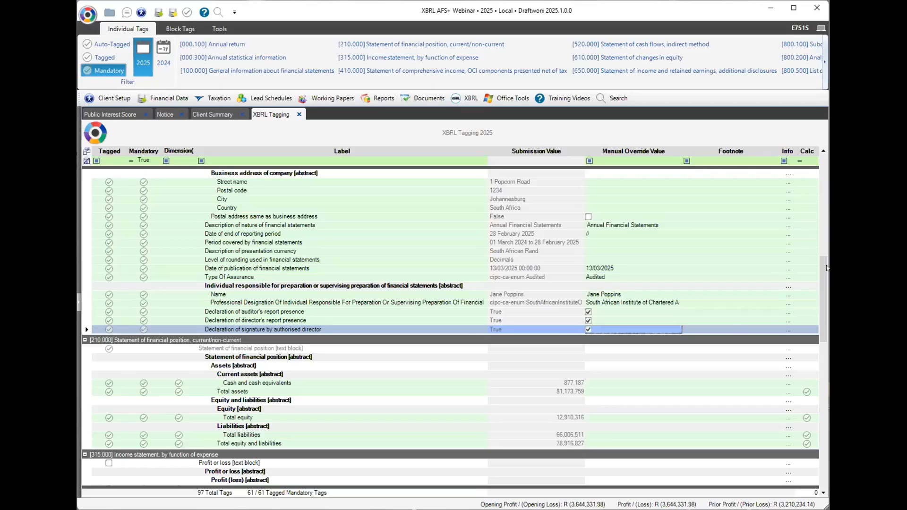
Add a 'None' footnote to Total other comprehensive income and Net cash flows from investing activities.
{"action": "left_click_drag", "start_coordinate": [826, 267], "coordinate": [814, 423]}
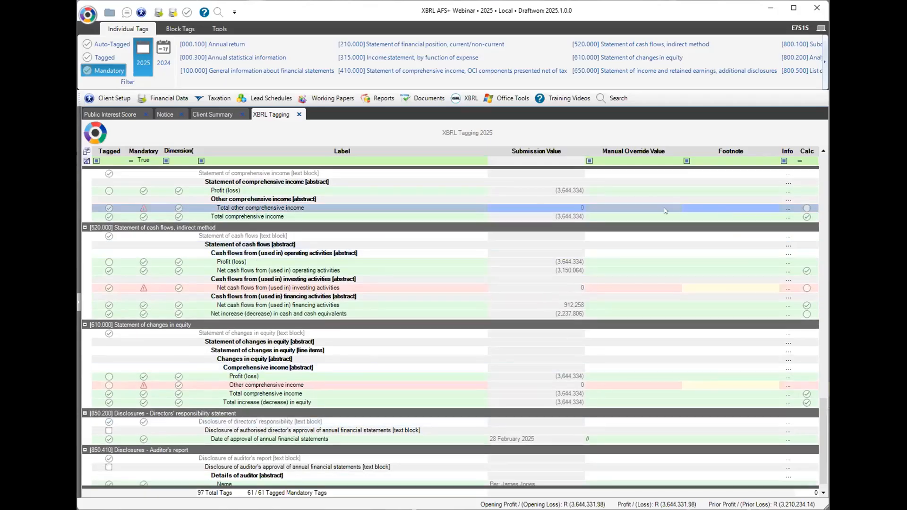
{"action": "left_click", "coordinate": [471, 207]}
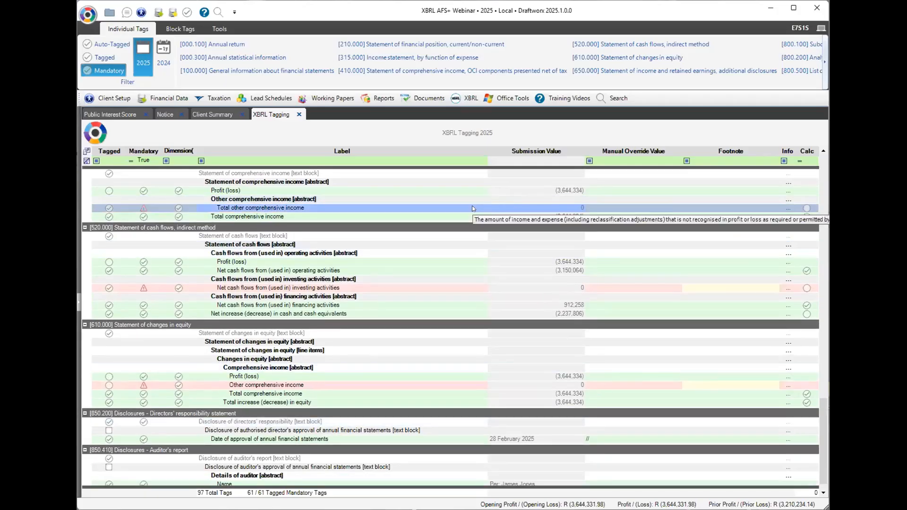
{"action": "left_click", "coordinate": [633, 208]}
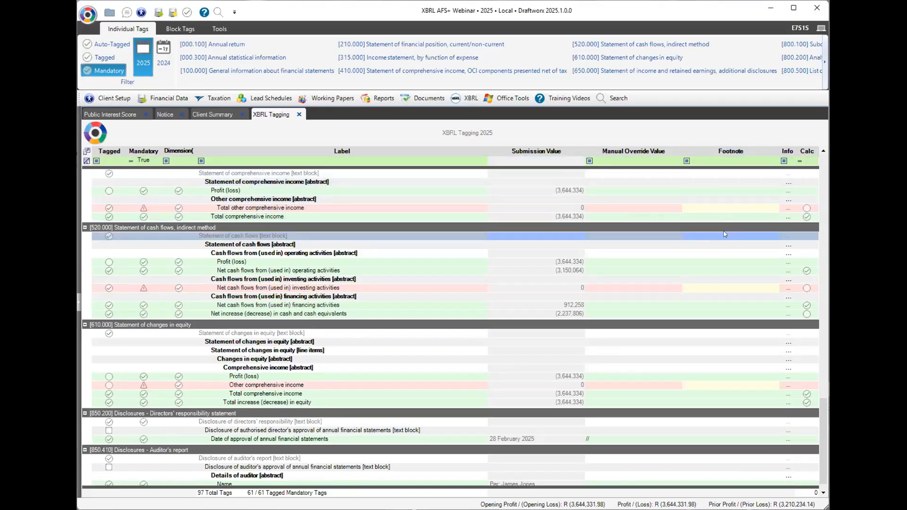
{"action": "left_click", "coordinate": [722, 208]}
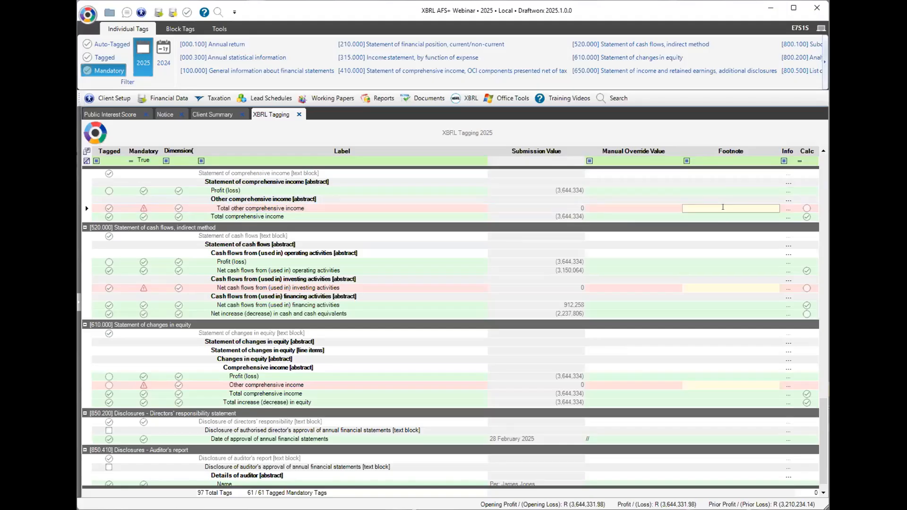
{"action": "type", "text": "None"}
{"action": "left_click", "coordinate": [273, 387]}
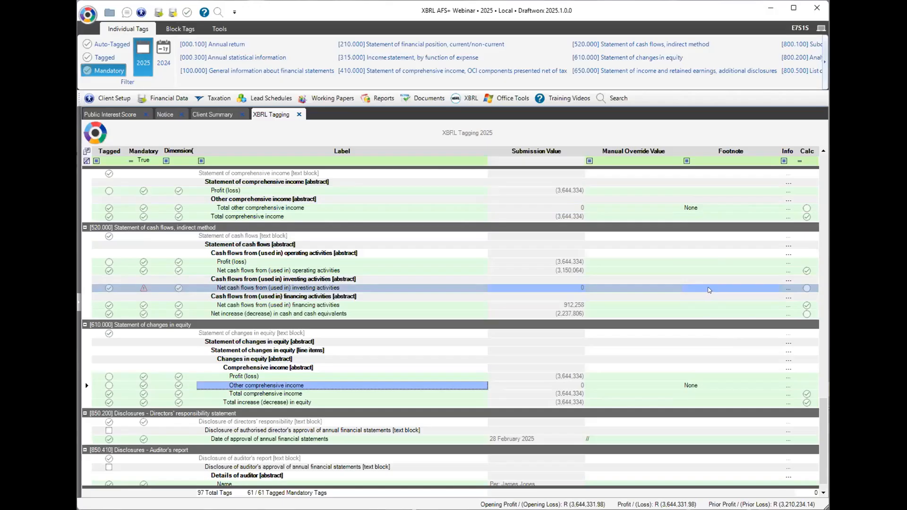
{"action": "left_click", "coordinate": [709, 288]}
{"action": "type", "text": "None"}
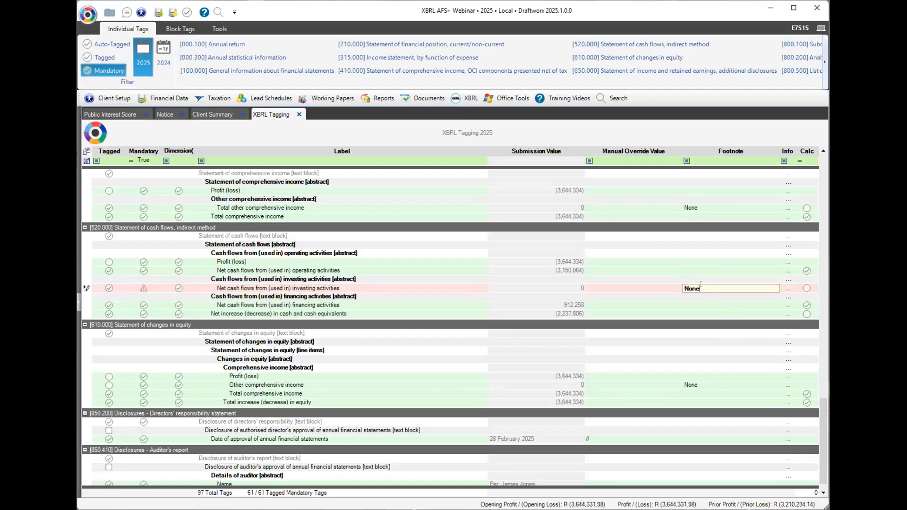
{"action": "left_click", "coordinate": [702, 299]}
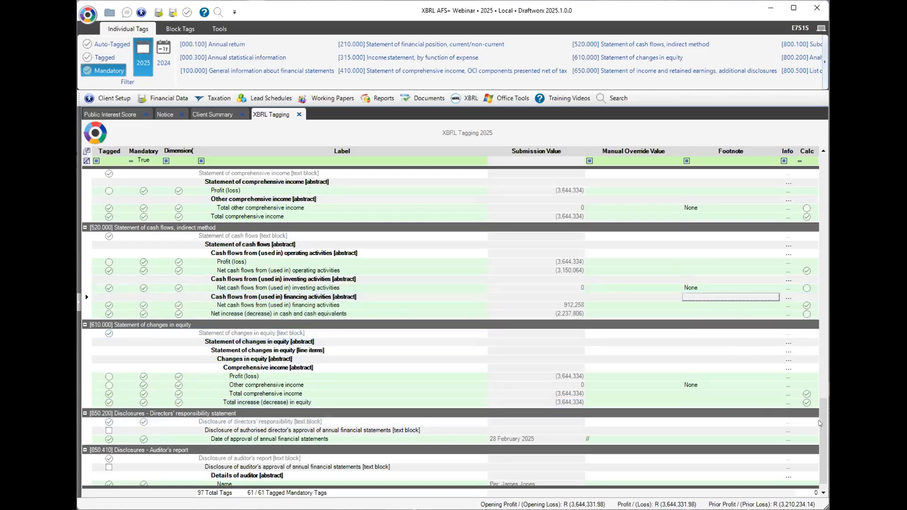
Scroll the XBRL Tagging grid back up and open the IFRS SME+ Financials workbook on its Cover sheet.
{"action": "scroll", "coordinate": [824, 442], "scroll_direction": "down", "scroll_amount": 1}
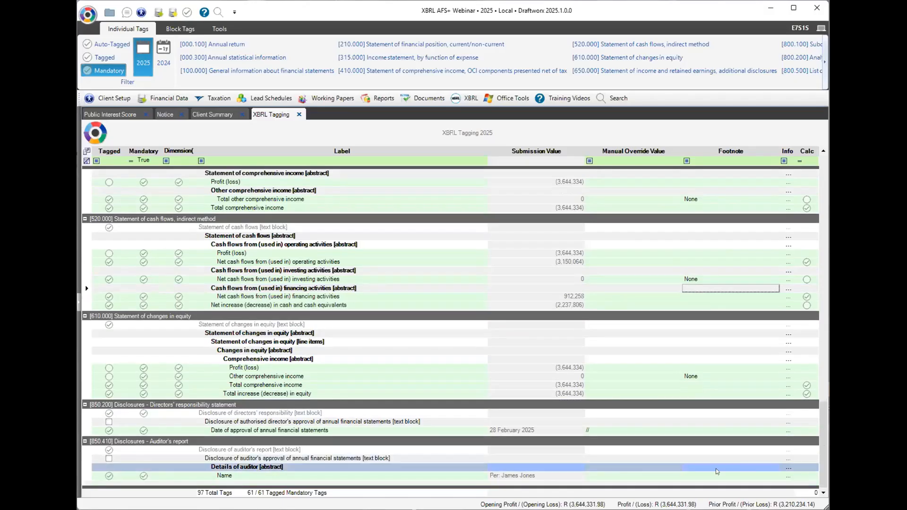
{"action": "left_click_drag", "start_coordinate": [822, 456], "coordinate": [821, 155]}
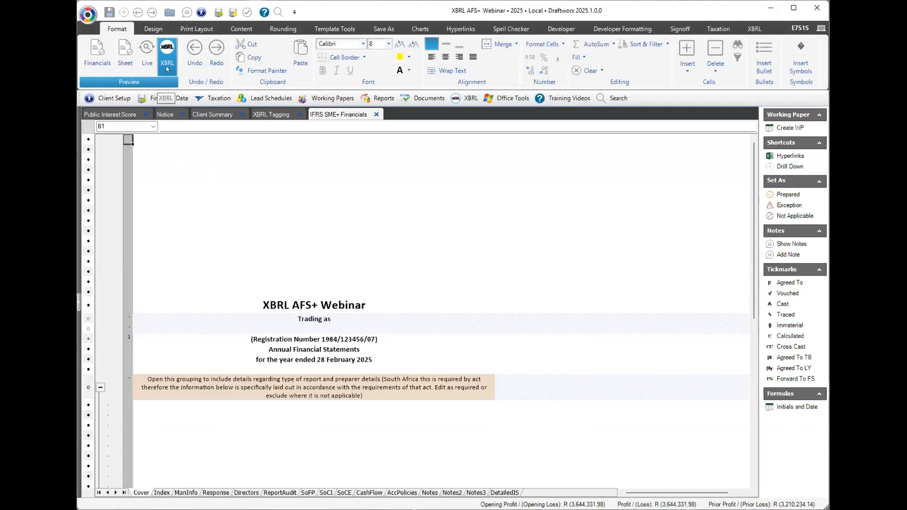
Open the XBRL preview of the IFRS SME+ Financials from the Format ribbon's Preview group.
{"action": "left_click", "coordinate": [167, 67]}
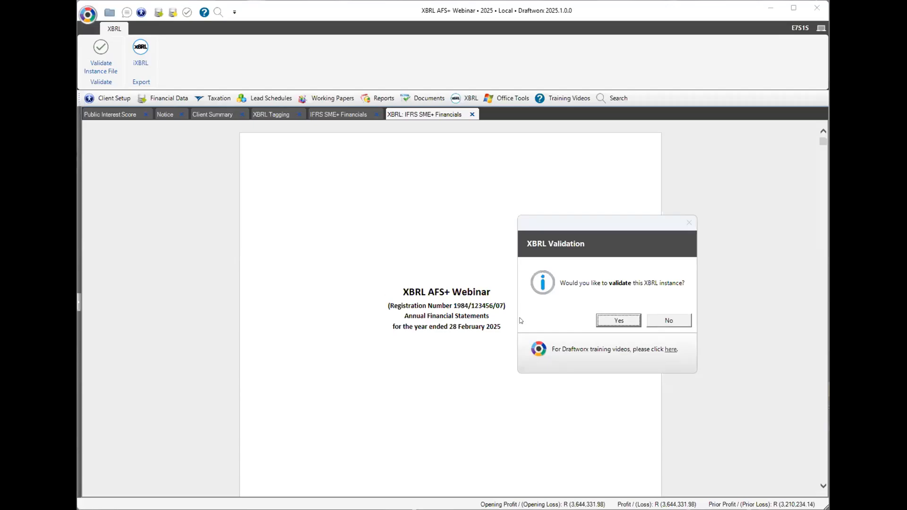
Accept XBRL instance validation and dismiss the remote-server connection error.
{"action": "left_click", "coordinate": [608, 322]}
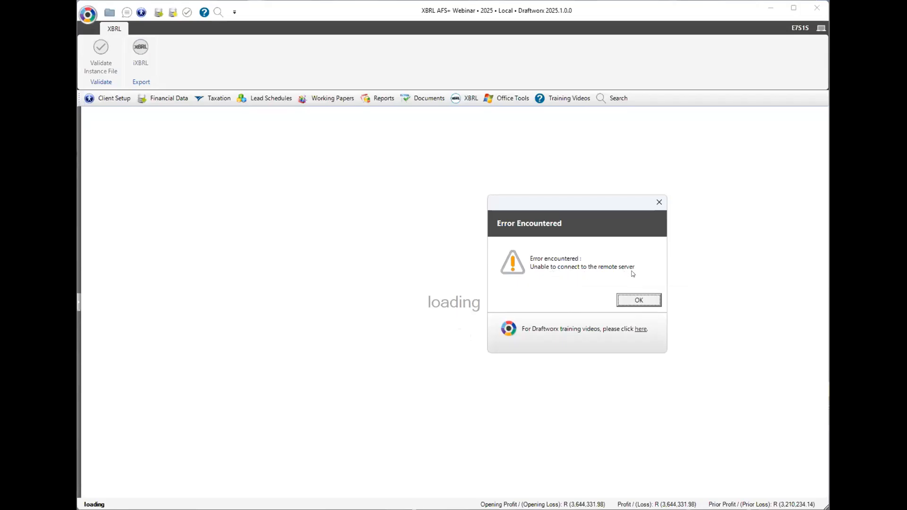
{"action": "left_click", "coordinate": [648, 301]}
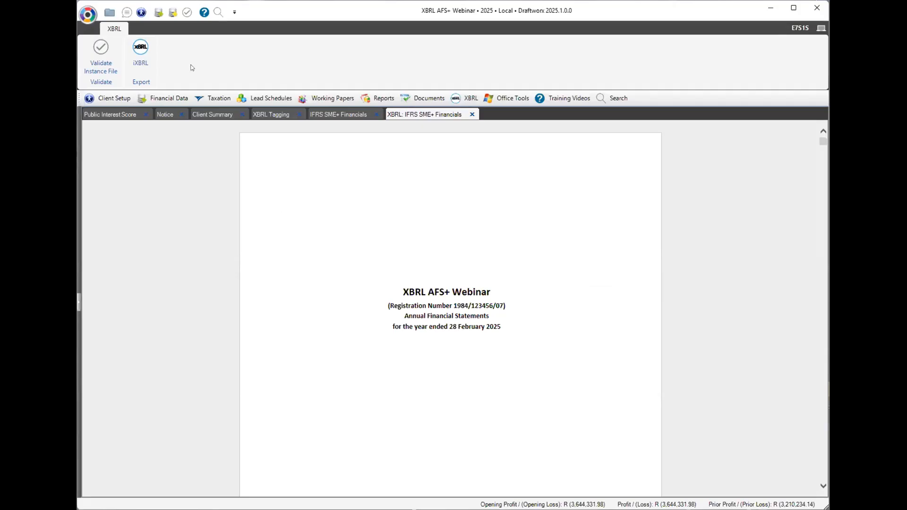
Export the financials as an iXBRL file into Desktop's 1 - XBRL Webinar folder.
{"action": "left_click", "coordinate": [141, 54]}
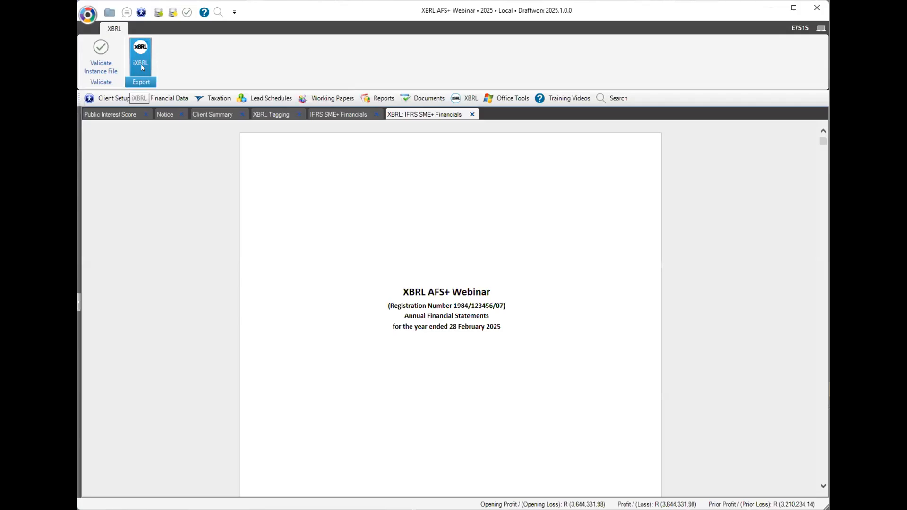
{"action": "left_click", "coordinate": [142, 68]}
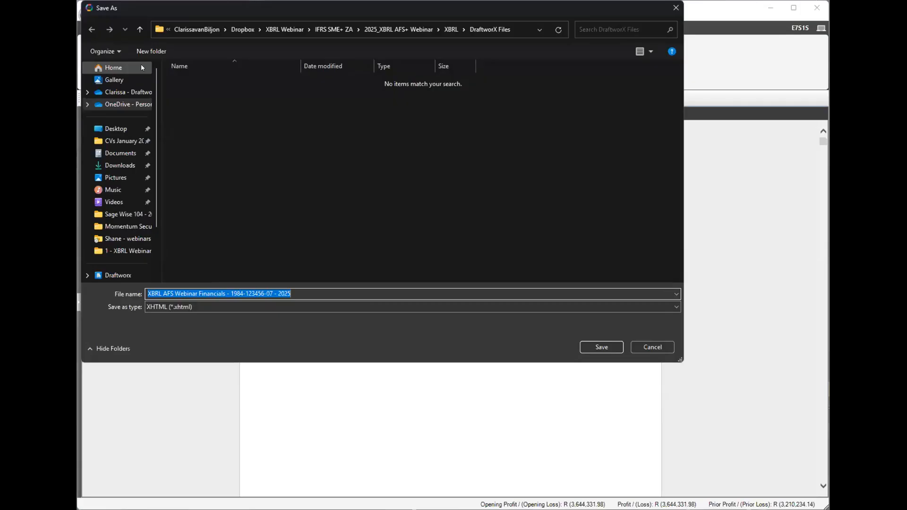
{"action": "left_click", "coordinate": [115, 129]}
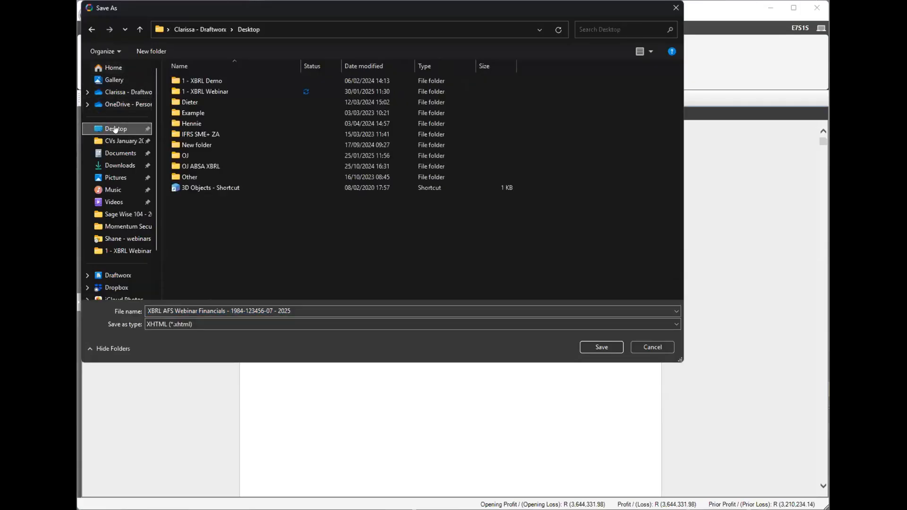
{"action": "double_click", "coordinate": [209, 90]}
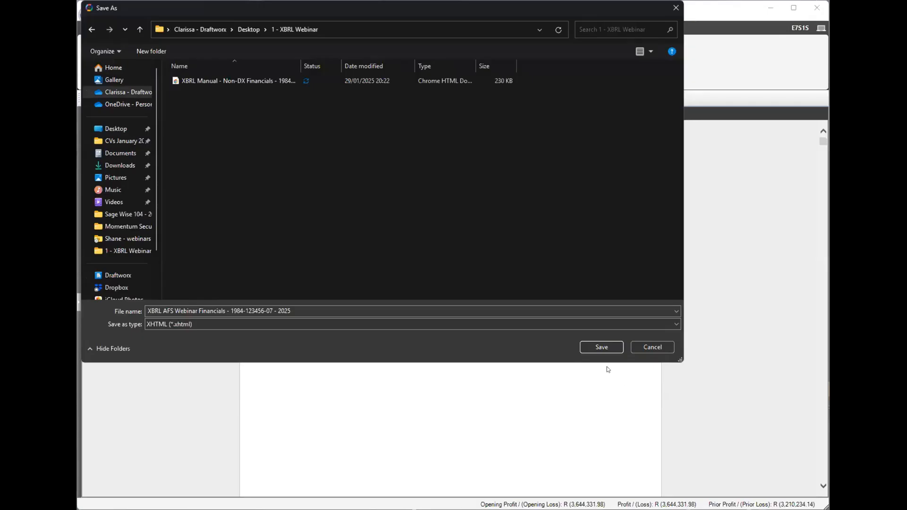
{"action": "left_click", "coordinate": [594, 346]}
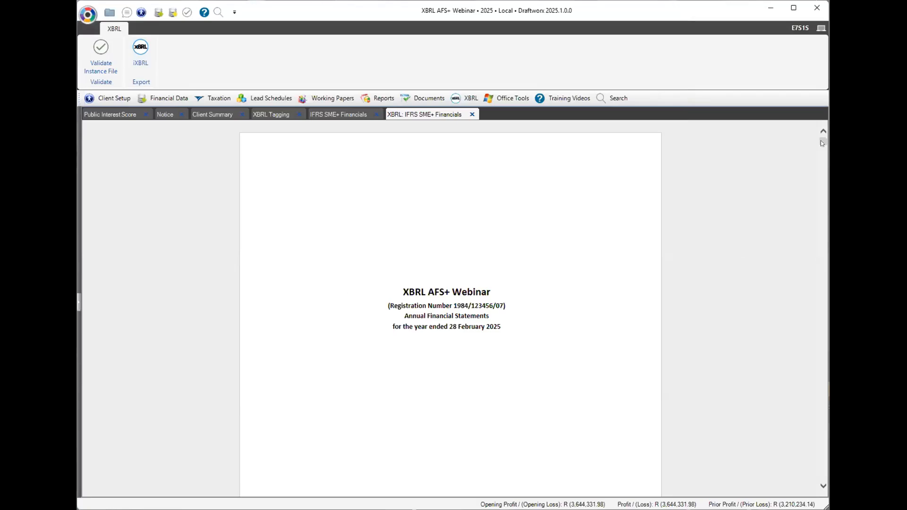
{"action": "left_click_drag", "start_coordinate": [821, 143], "coordinate": [822, 184]}
{"action": "left_click_drag", "start_coordinate": [822, 196], "coordinate": [821, 276]}
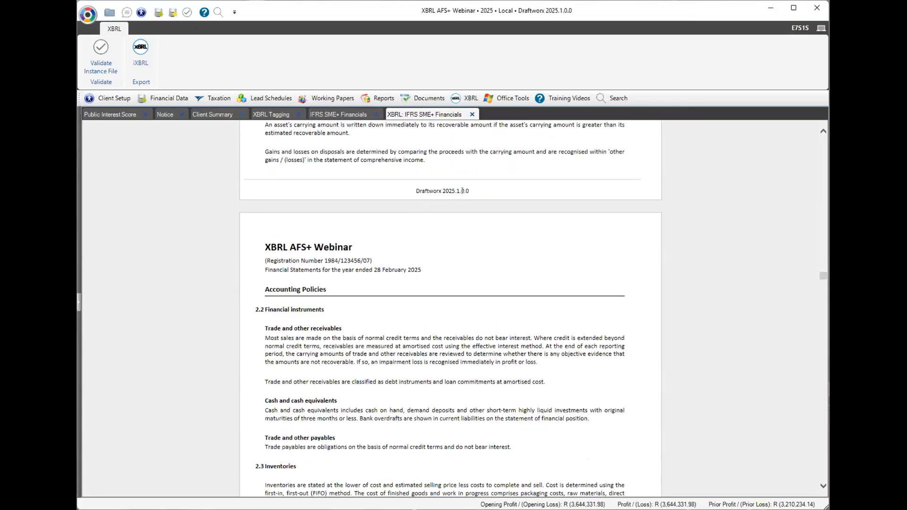
{"action": "left_click_drag", "start_coordinate": [822, 276], "coordinate": [800, 406]}
{"action": "scroll", "coordinate": [520, 261], "scroll_direction": "up", "scroll_amount": 2}
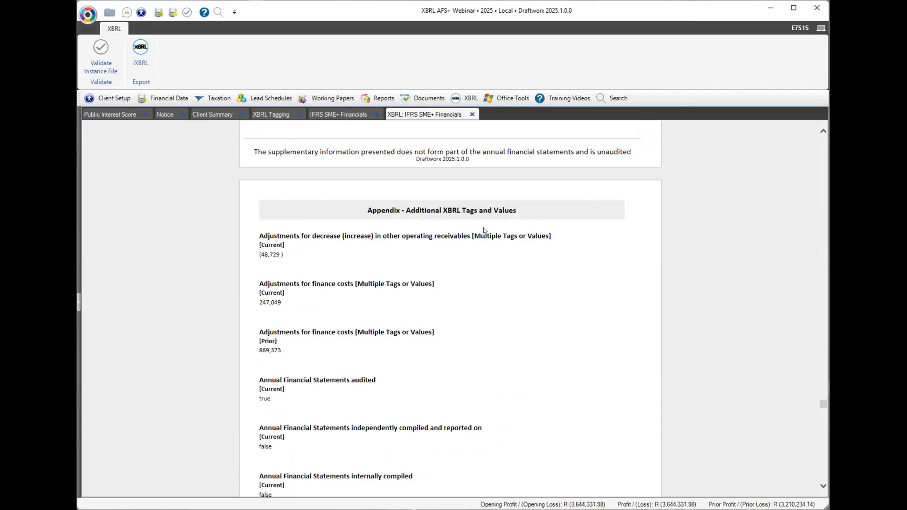
{"action": "left_click_drag", "start_coordinate": [319, 236], "coordinate": [300, 243]}
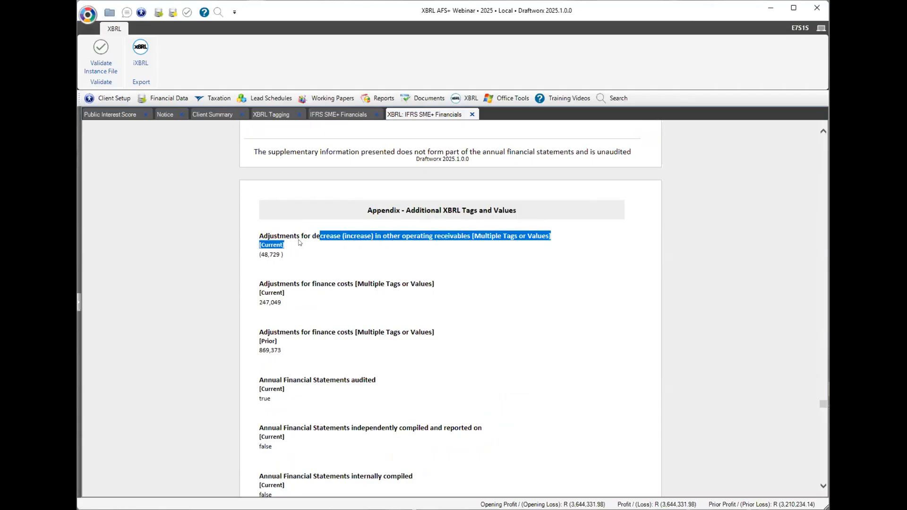
{"action": "left_click", "coordinate": [268, 255]}
{"action": "double_click", "coordinate": [271, 301]}
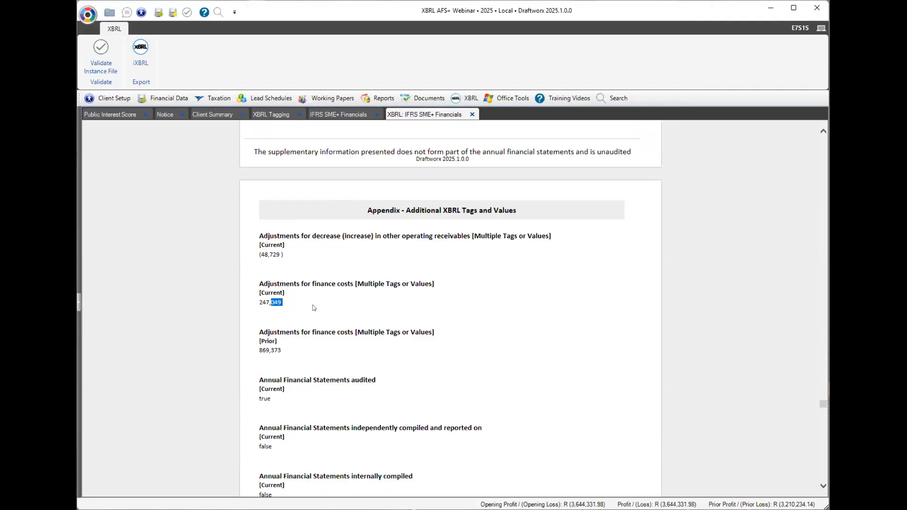
{"action": "scroll", "coordinate": [357, 336], "scroll_direction": "down", "scroll_amount": 5}
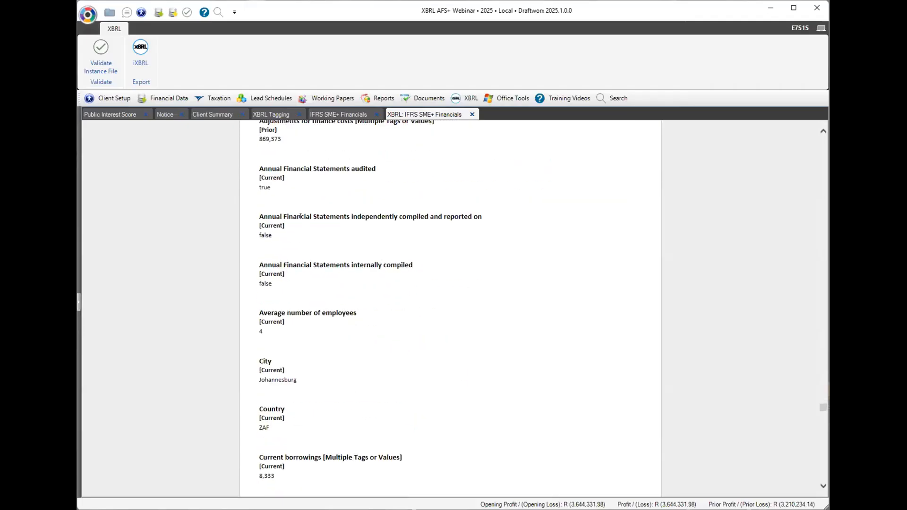
{"action": "scroll", "coordinate": [349, 377], "scroll_direction": "down", "scroll_amount": 5}
{"action": "scroll", "coordinate": [349, 378], "scroll_direction": "down", "scroll_amount": 9}
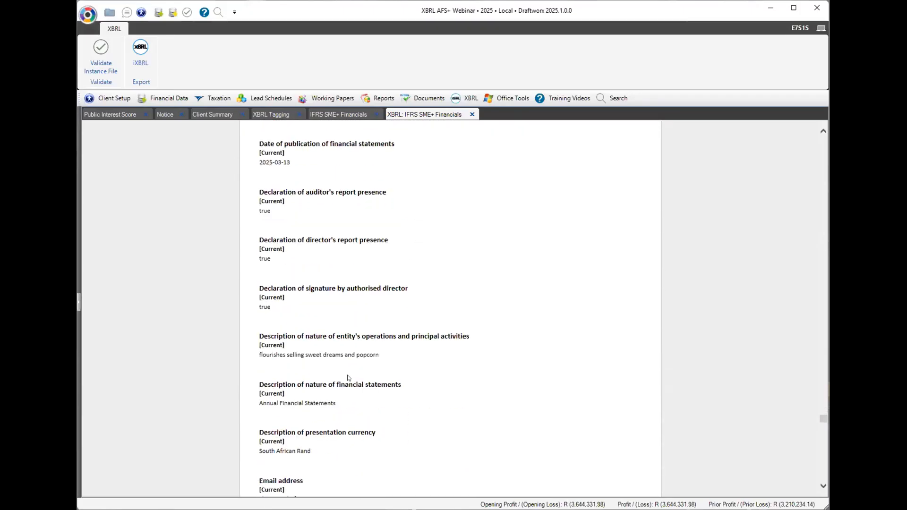
{"action": "scroll", "coordinate": [349, 378], "scroll_direction": "down", "scroll_amount": 3}
{"action": "left_click_drag", "start_coordinate": [820, 420], "coordinate": [823, 284]}
{"action": "mouse_move", "coordinate": [827, 233]}
{"action": "left_mouse_down"}
{"action": "mouse_move", "coordinate": [827, 218]}
{"action": "mouse_move", "coordinate": [826, 236]}
{"action": "left_mouse_up"}
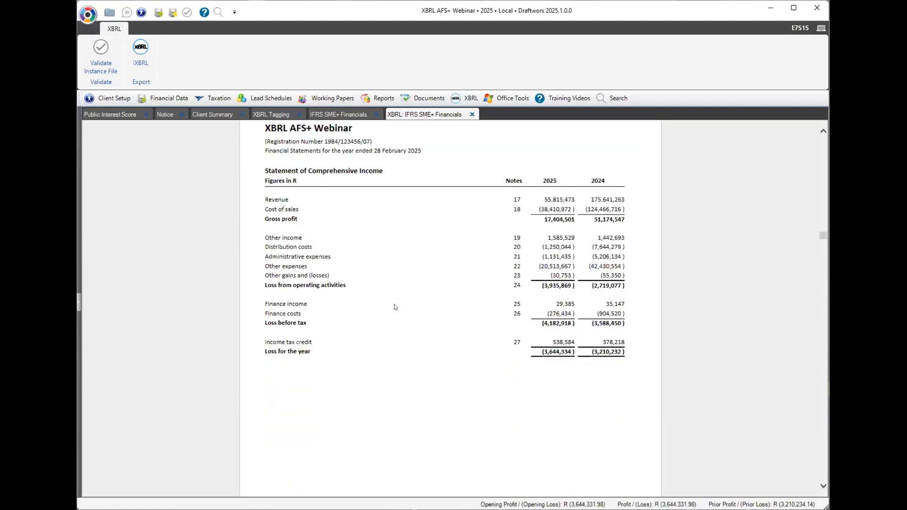
{"action": "scroll", "coordinate": [461, 331], "scroll_direction": "down", "scroll_amount": 10}
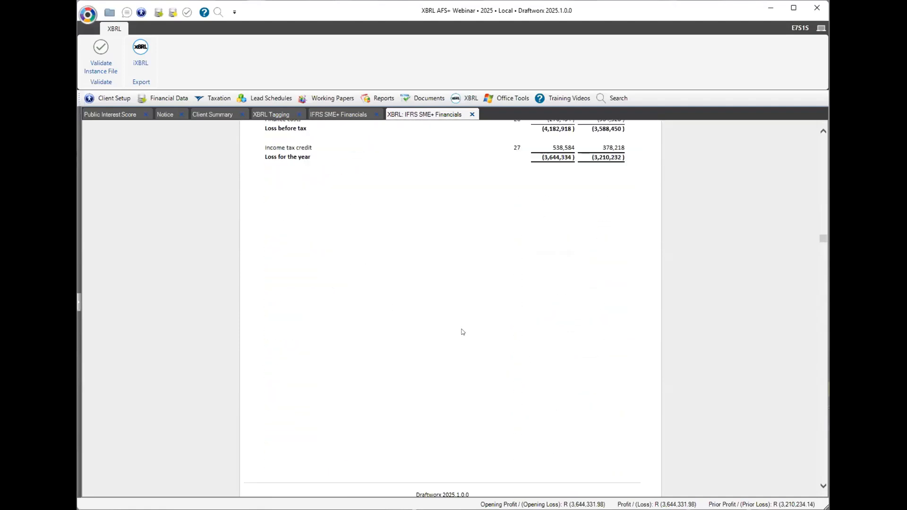
{"action": "scroll", "coordinate": [461, 340], "scroll_direction": "down", "scroll_amount": 10}
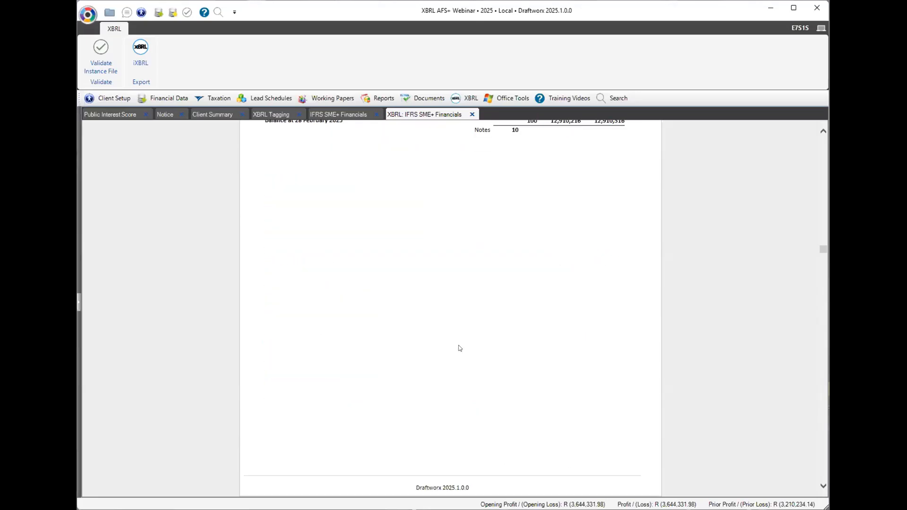
{"action": "scroll", "coordinate": [462, 356], "scroll_direction": "down", "scroll_amount": 3}
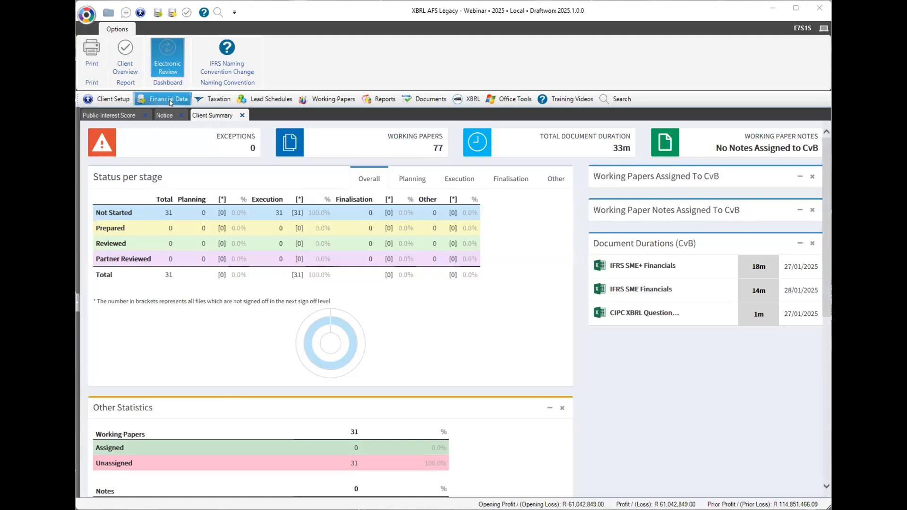
Start XBRL Tagging with entity type Private Company and the MOI audit question answered Yes.
{"action": "mouse_move", "coordinate": [471, 101]}
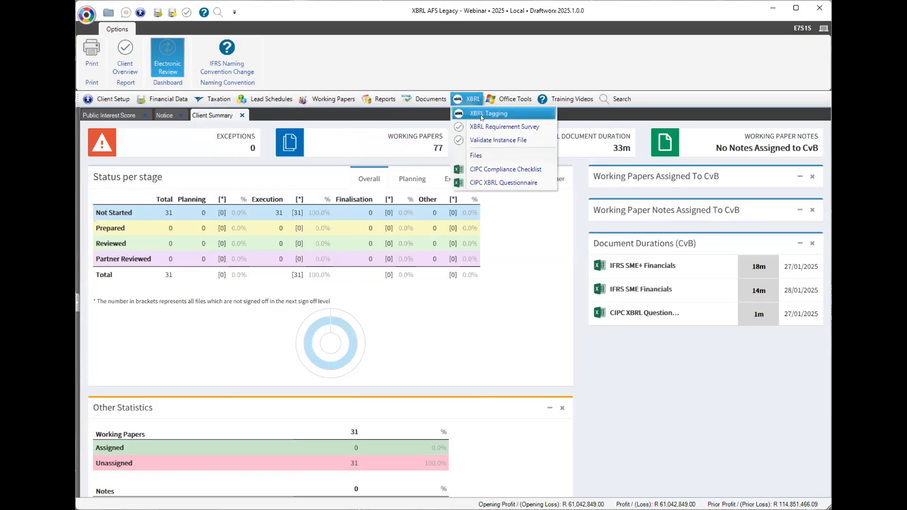
{"action": "left_click", "coordinate": [481, 115]}
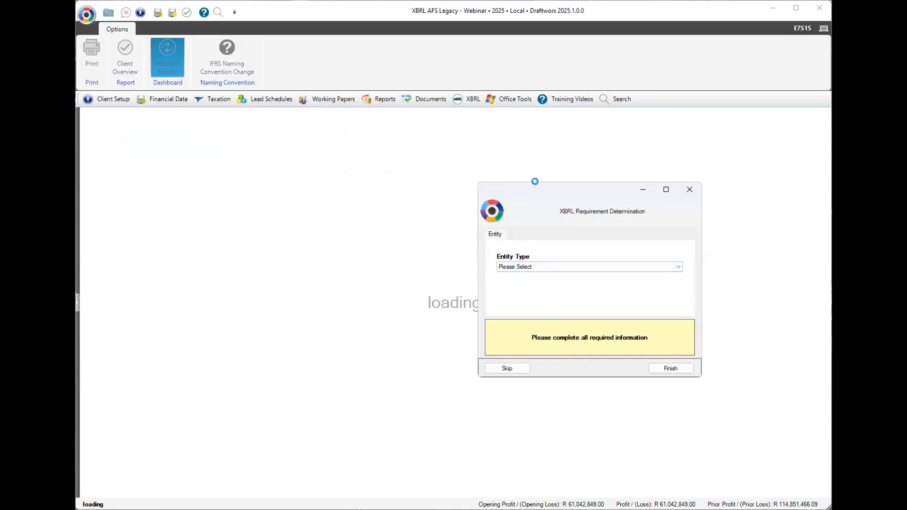
{"action": "left_click", "coordinate": [414, 256]}
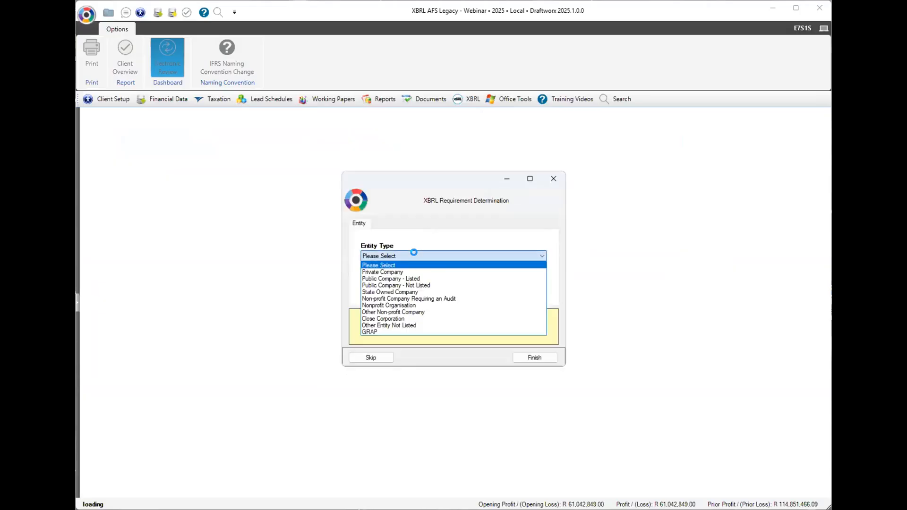
{"action": "left_click", "coordinate": [400, 271]}
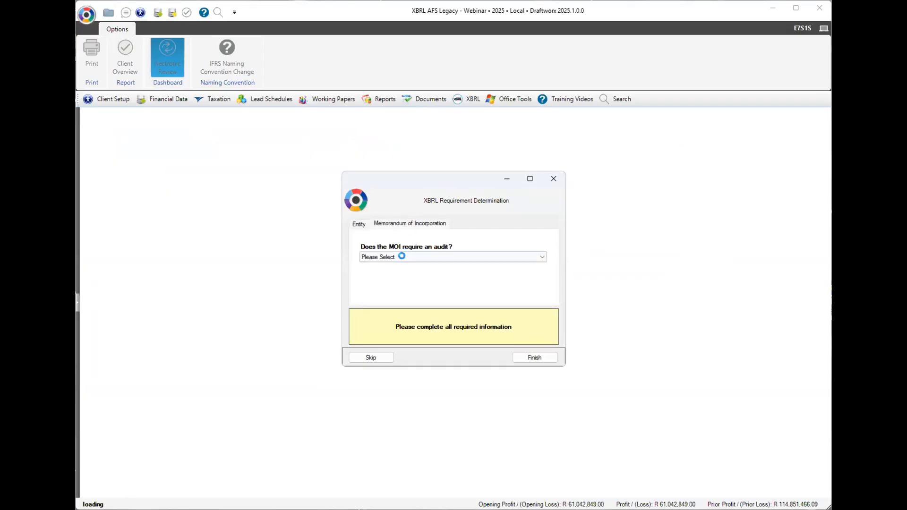
{"action": "left_click", "coordinate": [402, 257]}
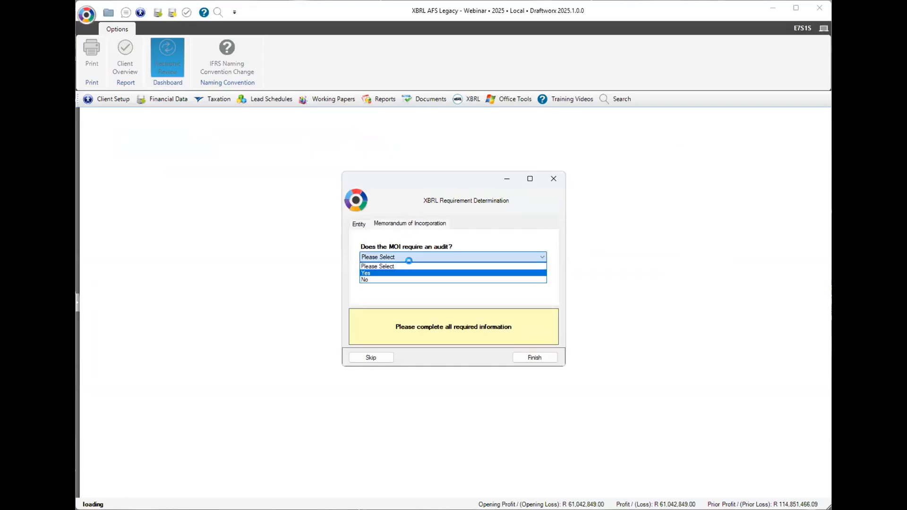
{"action": "left_click", "coordinate": [439, 273]}
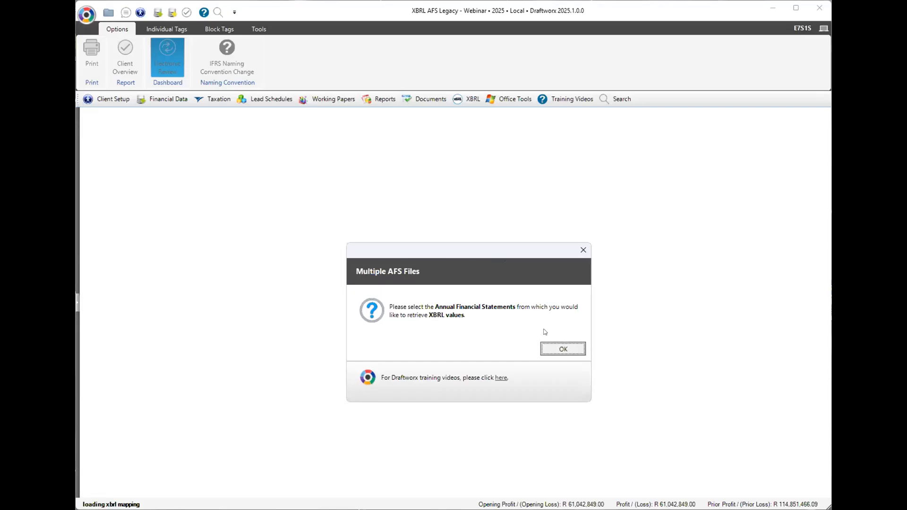
Dismiss the multiple AFS files notice and choose IFRS SME Financials as the source file.
{"action": "key", "text": "Return"}
{"action": "left_click", "coordinate": [522, 229]}
{"action": "left_click", "coordinate": [528, 220]}
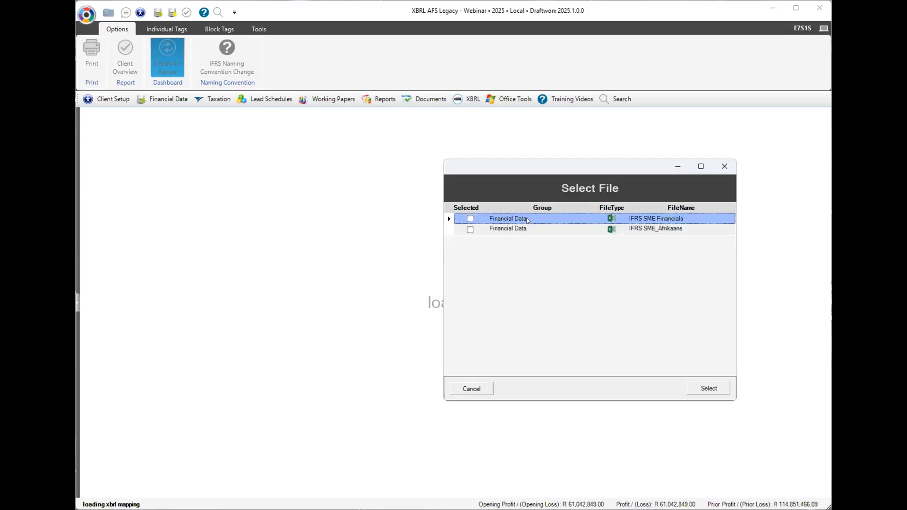
{"action": "left_click", "coordinate": [527, 230]}
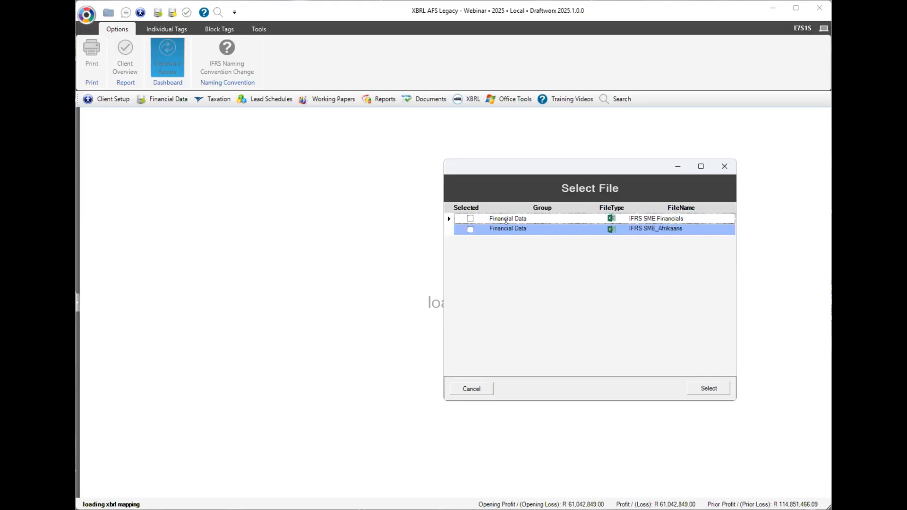
{"action": "left_click", "coordinate": [506, 220]}
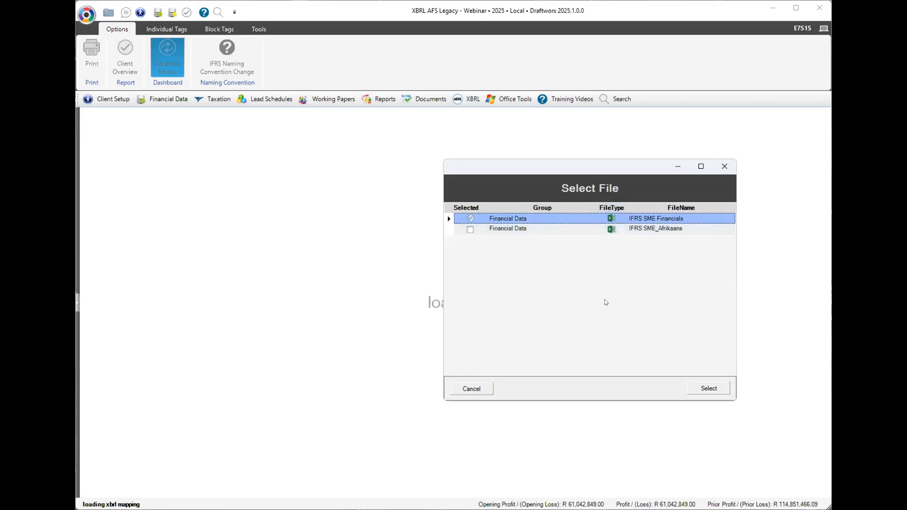
{"action": "left_click", "coordinate": [689, 391]}
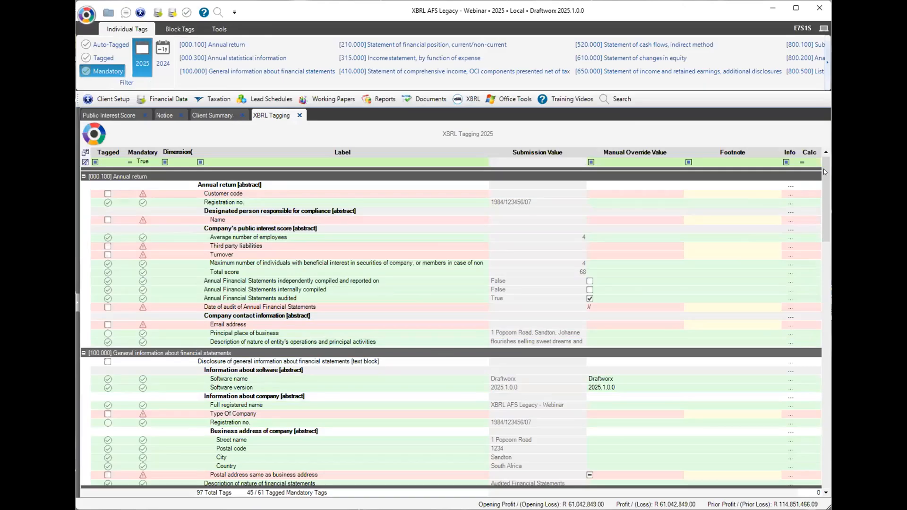
Enter the customer code and the Name override values in the tagging grid.
{"action": "mouse_move", "coordinate": [823, 169]}
{"action": "left_mouse_down"}
{"action": "mouse_move", "coordinate": [820, 330]}
{"action": "mouse_move", "coordinate": [802, 432]}
{"action": "mouse_move", "coordinate": [823, 165]}
{"action": "left_mouse_up"}
{"action": "left_click", "coordinate": [547, 195]}
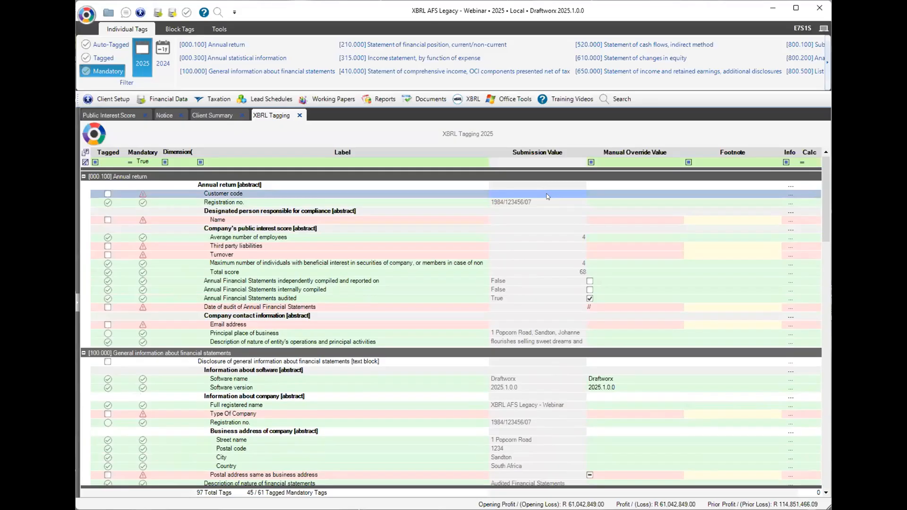
{"action": "left_click", "coordinate": [595, 196]}
{"action": "left_click", "coordinate": [595, 196]}
{"action": "type", "text": "ABC123"}
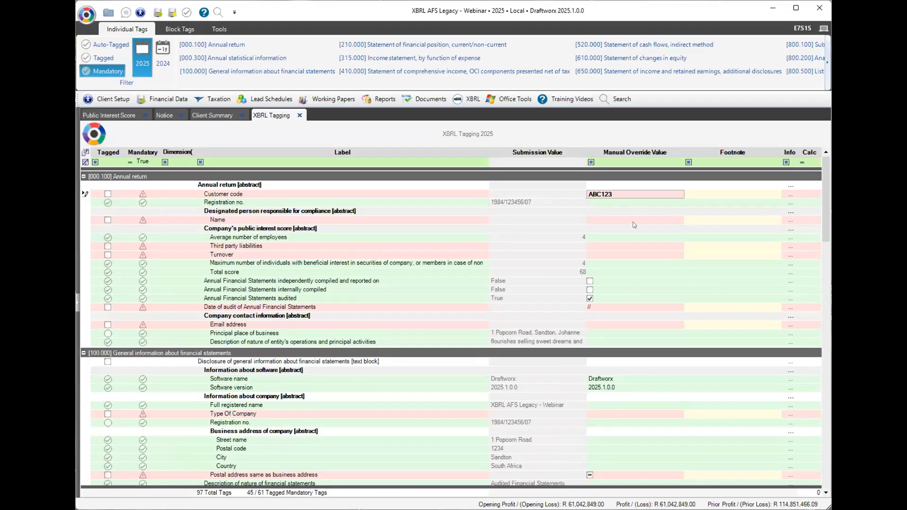
{"action": "left_click", "coordinate": [616, 217]}
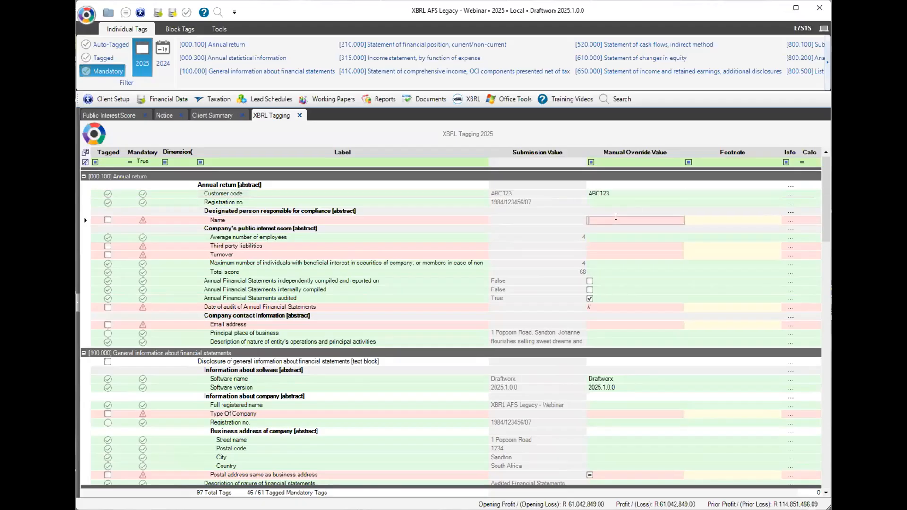
{"action": "type", "text": "Mary Poppins"}
Enter Third party liabilities 3644332 and Turnover 5,585,473.
{"action": "left_click", "coordinate": [599, 244]}
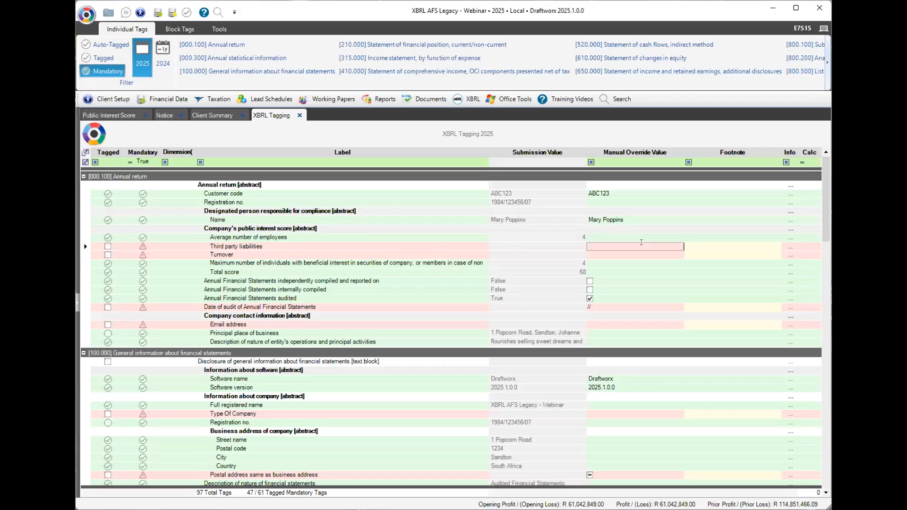
{"action": "type", "text": "3644332"}
{"action": "left_click", "coordinate": [661, 254]}
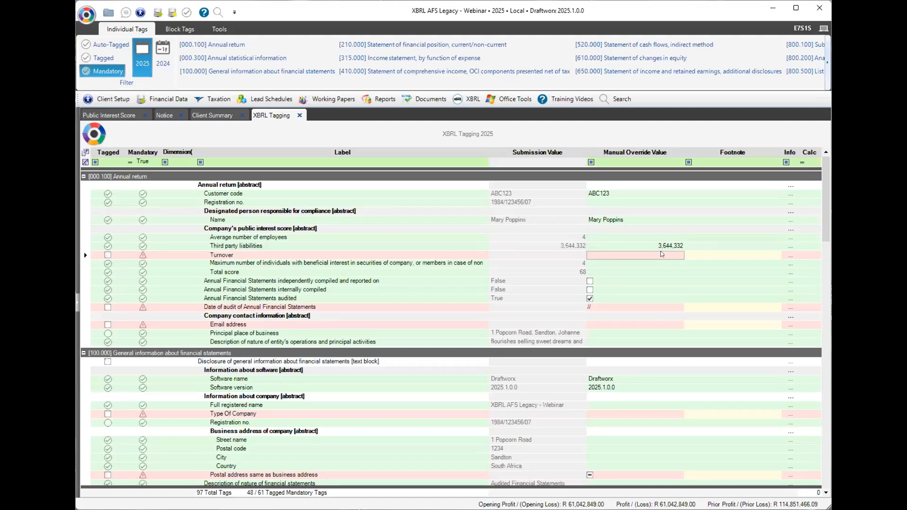
{"action": "type", "text": "5,5"}
{"action": "type", "text": "85,"}
{"action": "type", "text": "473"}
{"action": "key", "text": "Return"}
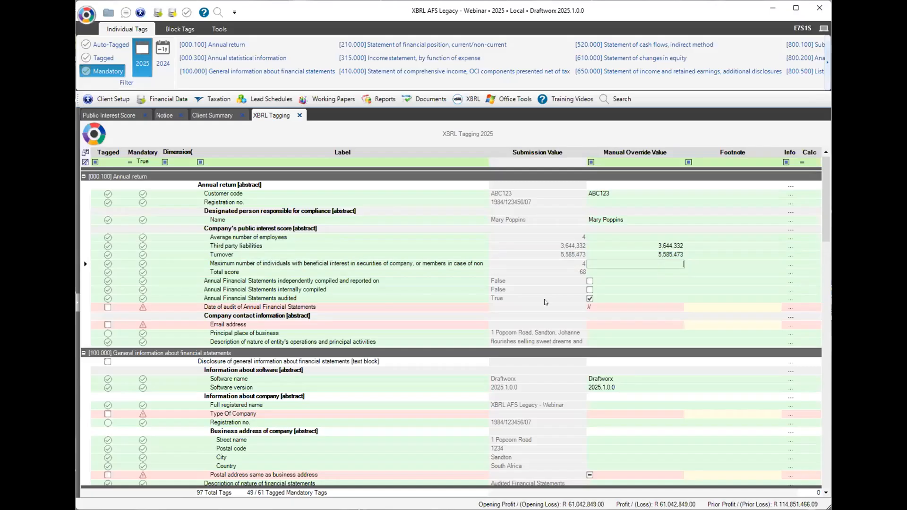
Set the audit date to 13 March 2025.
{"action": "left_click", "coordinate": [678, 308]}
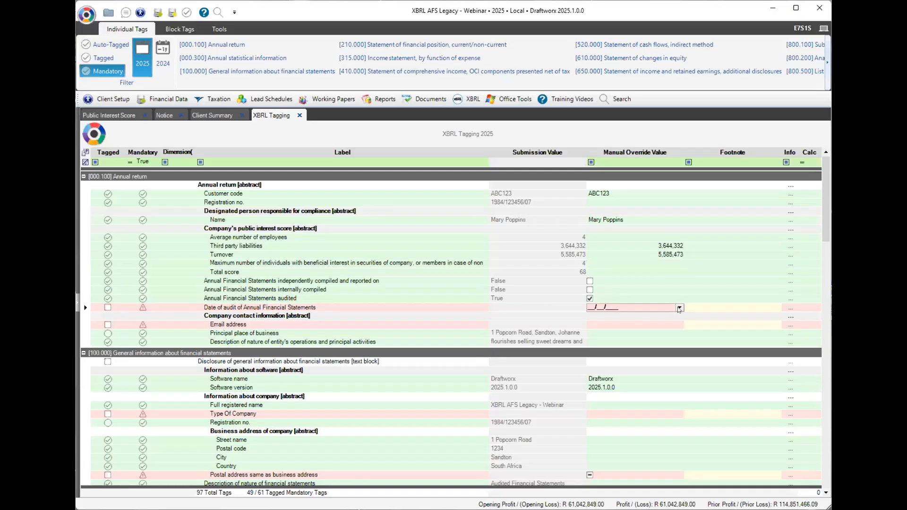
{"action": "left_click", "coordinate": [678, 322]}
{"action": "left_click", "coordinate": [678, 322]}
{"action": "left_click", "coordinate": [623, 358]}
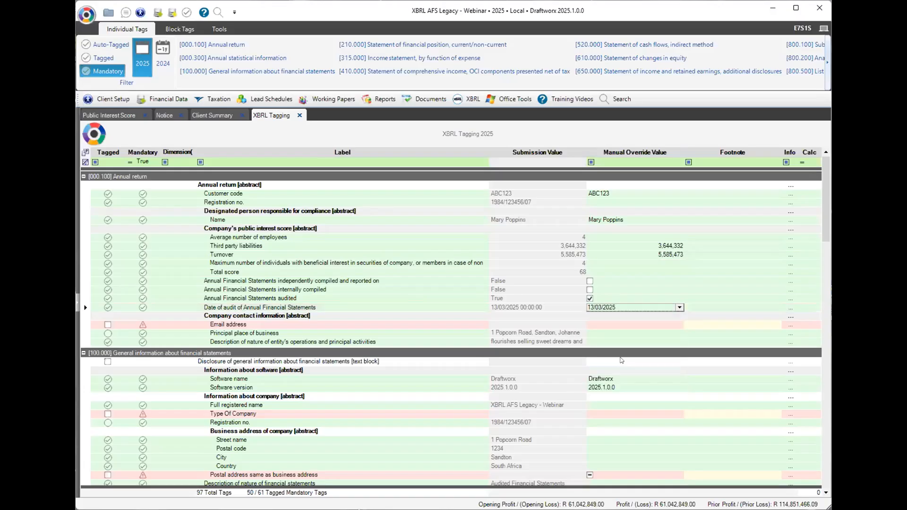
Enter the contact e-mail address and set company type to Domestic private company.
{"action": "left_click", "coordinate": [613, 326]}
{"action": "type", "text": "cal"}
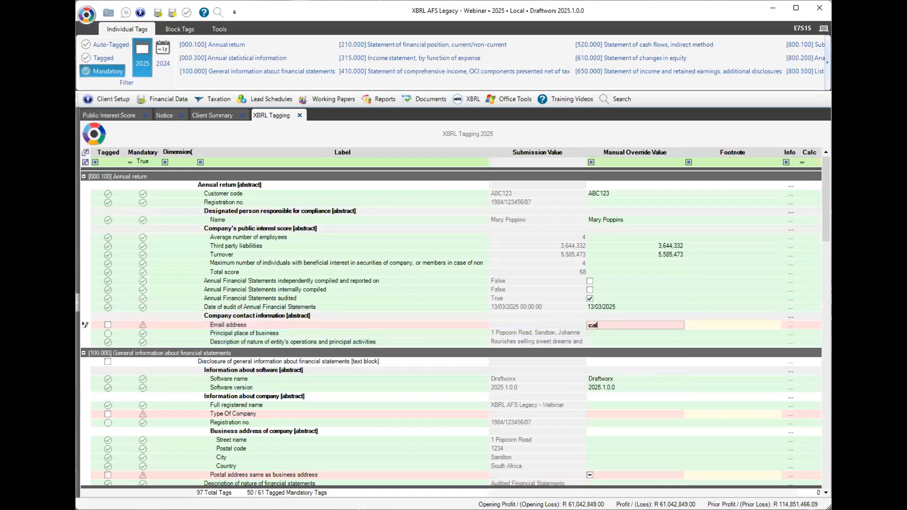
{"action": "key", "text": "BackSpace"}
{"action": "key", "text": "BackSpace"}
{"action": "left_click", "coordinate": [642, 414]}
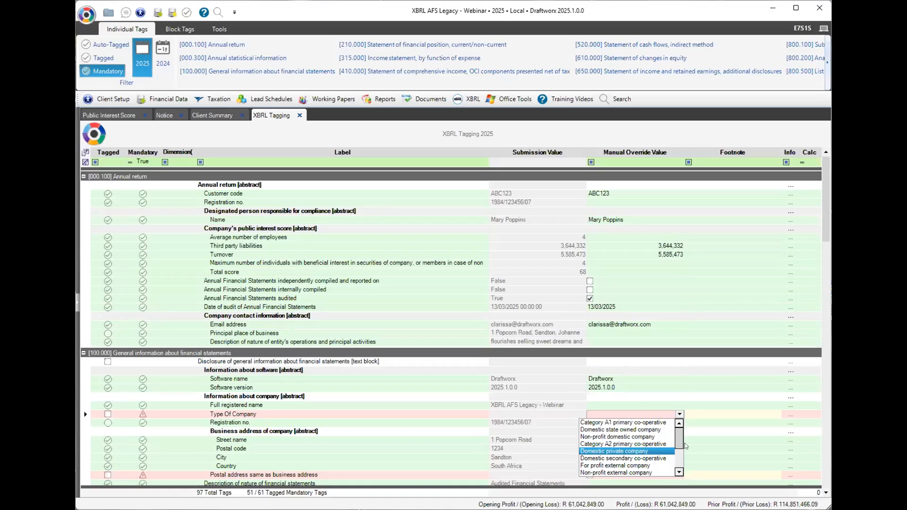
{"action": "left_click", "coordinate": [662, 451]}
Mark the postal address as different from the business address.
{"action": "left_click_drag", "start_coordinate": [822, 236], "coordinate": [813, 325]}
{"action": "left_click", "coordinate": [590, 201]}
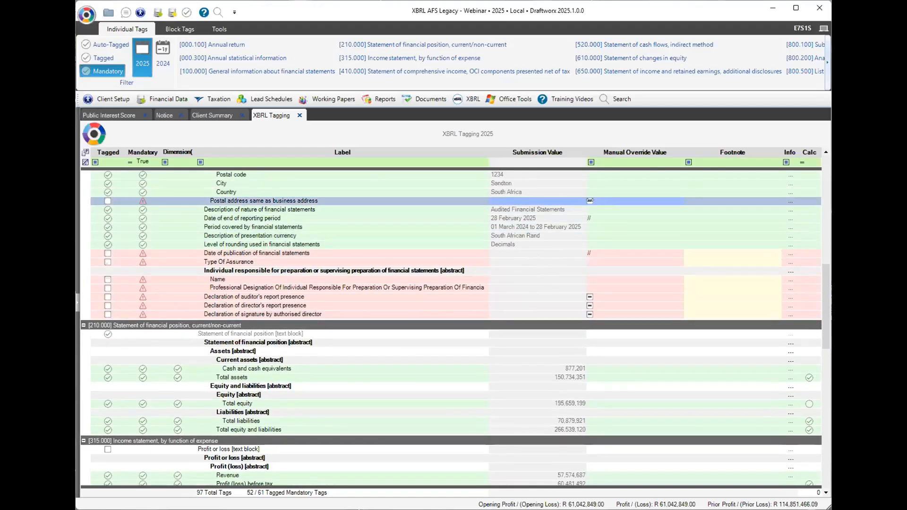
{"action": "left_click", "coordinate": [588, 200]}
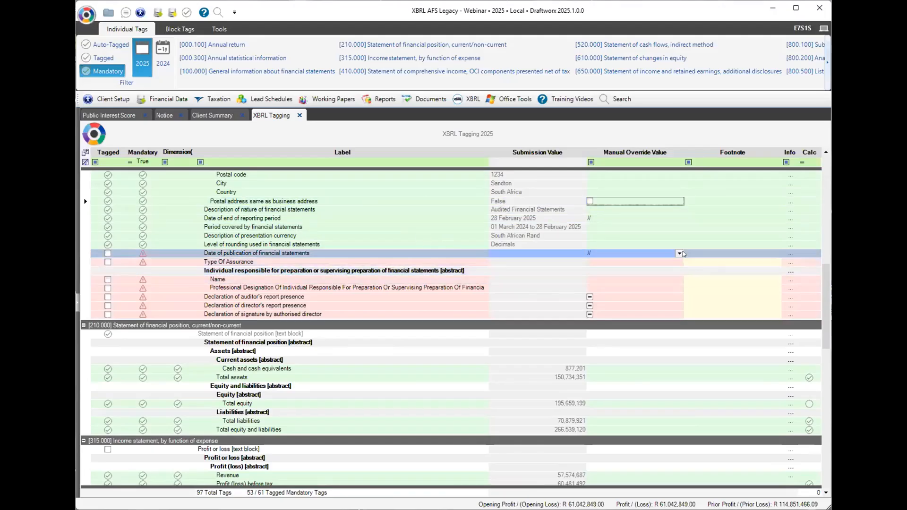
Set the publication date to 13 March 2025.
{"action": "left_click", "coordinate": [679, 253]}
{"action": "left_click", "coordinate": [679, 253]}
{"action": "left_click", "coordinate": [678, 268]}
{"action": "left_click", "coordinate": [678, 267]}
{"action": "left_click", "coordinate": [626, 303]}
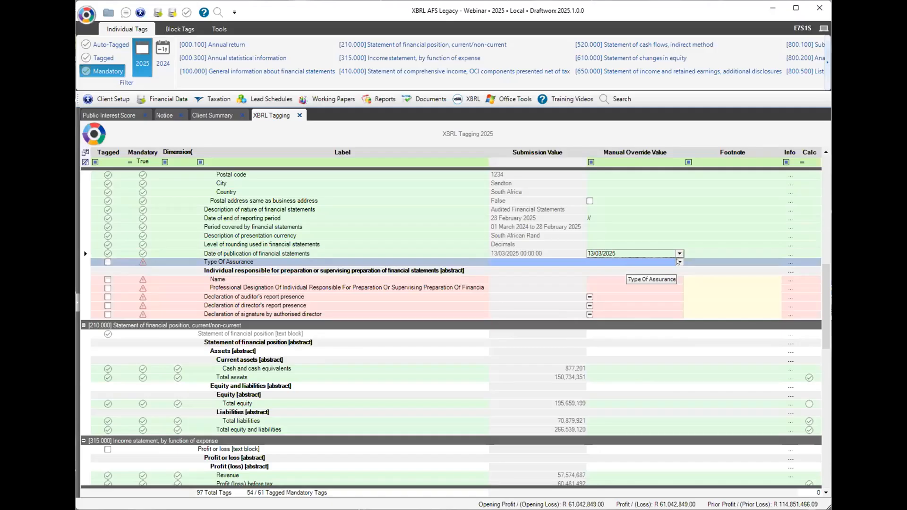
Confirm Audited as assurance type and enter the responsible individual's name.
{"action": "left_click", "coordinate": [619, 280]}
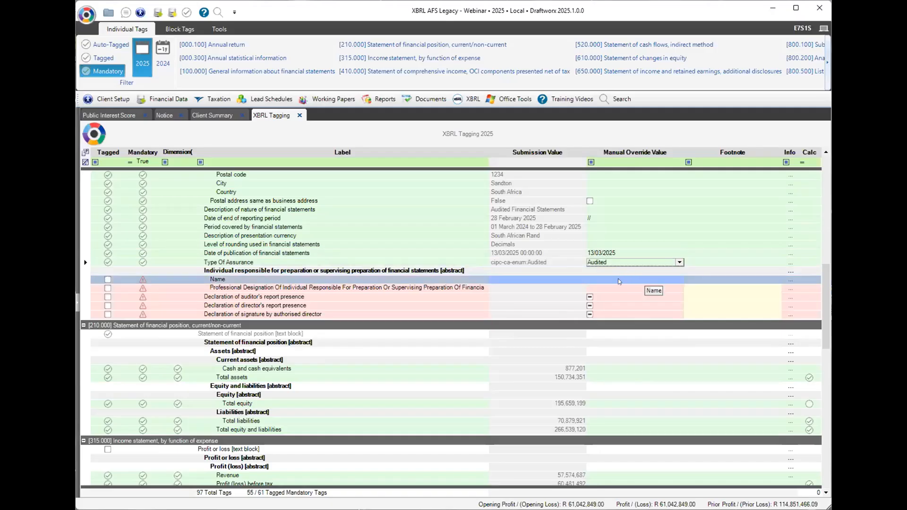
{"action": "left_click", "coordinate": [619, 281]}
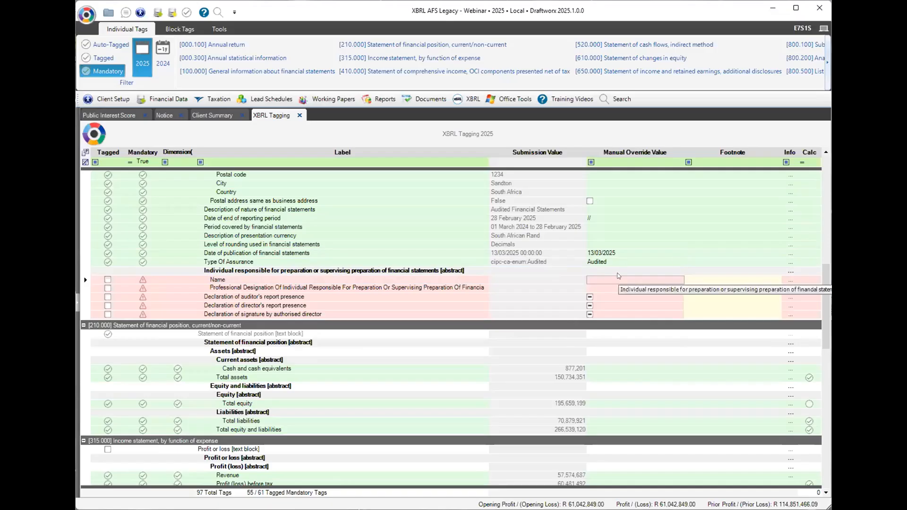
{"action": "type", "text": "Ellie Smelly"}
{"action": "key", "text": "Return"}
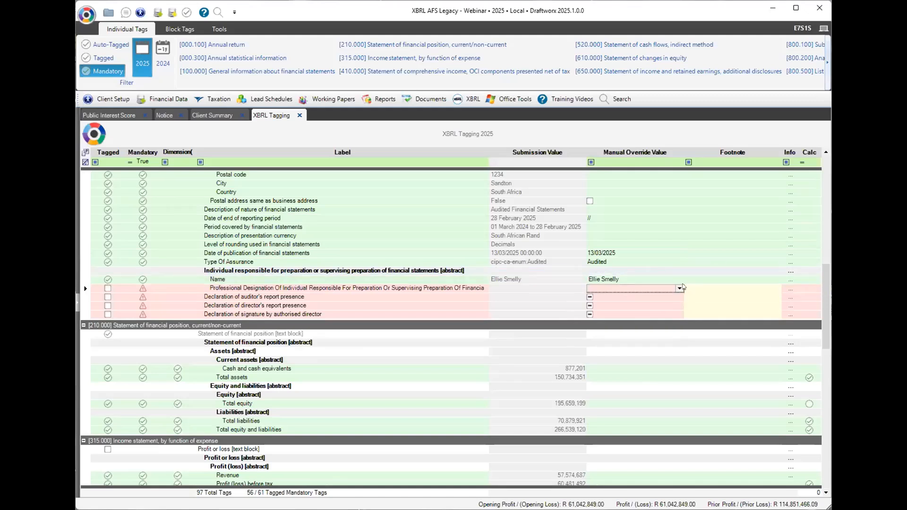
Choose the professional designation and declare the signature by authorised director as true.
{"action": "left_click", "coordinate": [678, 289]}
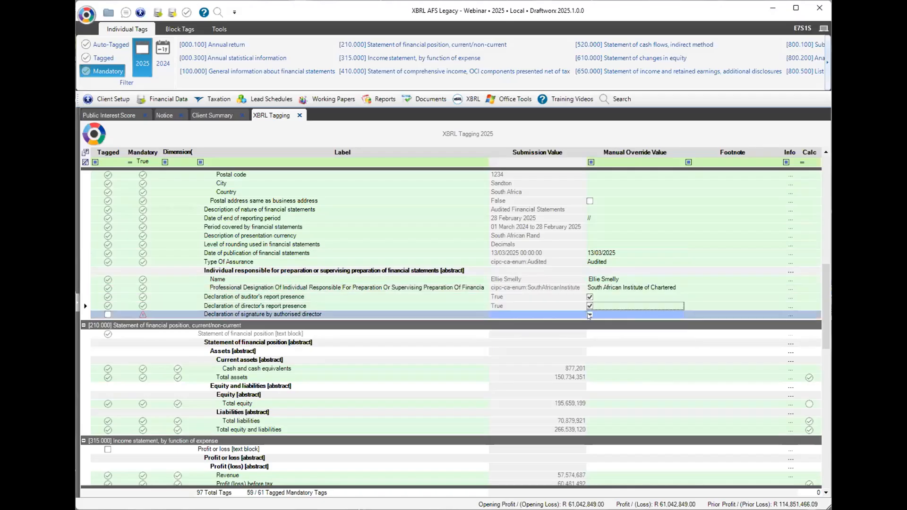
{"action": "left_click", "coordinate": [589, 315]}
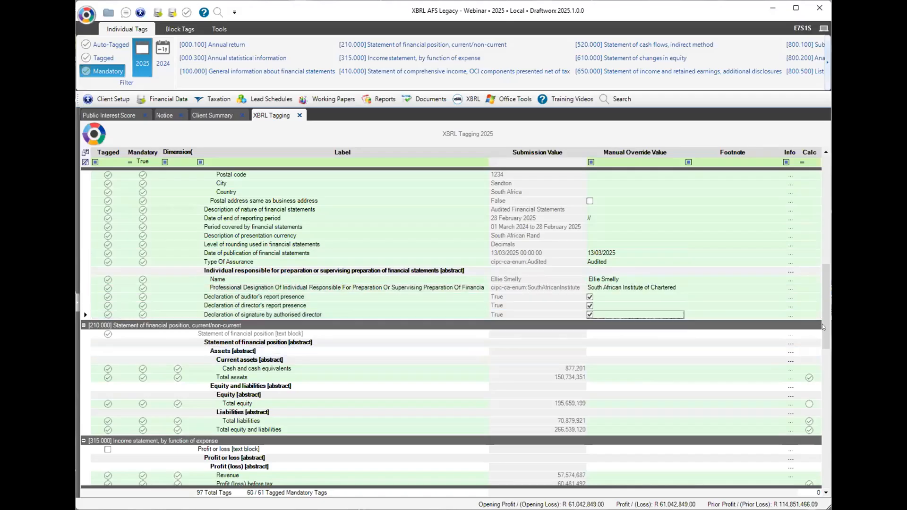
{"action": "left_click_drag", "start_coordinate": [822, 334], "coordinate": [801, 453]}
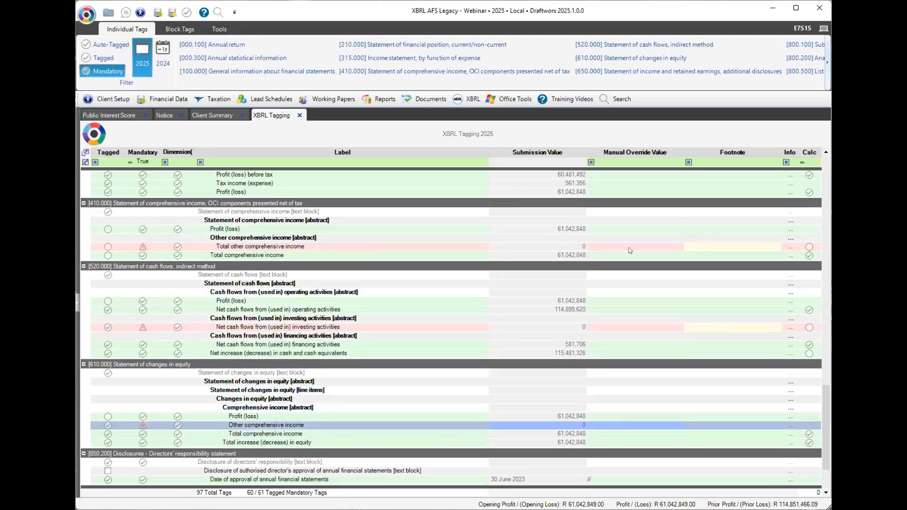
Enter the auditor's name under [850.410] Auditor's report, reaching 61 of 61 mandatory tags.
{"action": "left_click_drag", "start_coordinate": [823, 412], "coordinate": [824, 455]}
{"action": "left_click", "coordinate": [566, 481]}
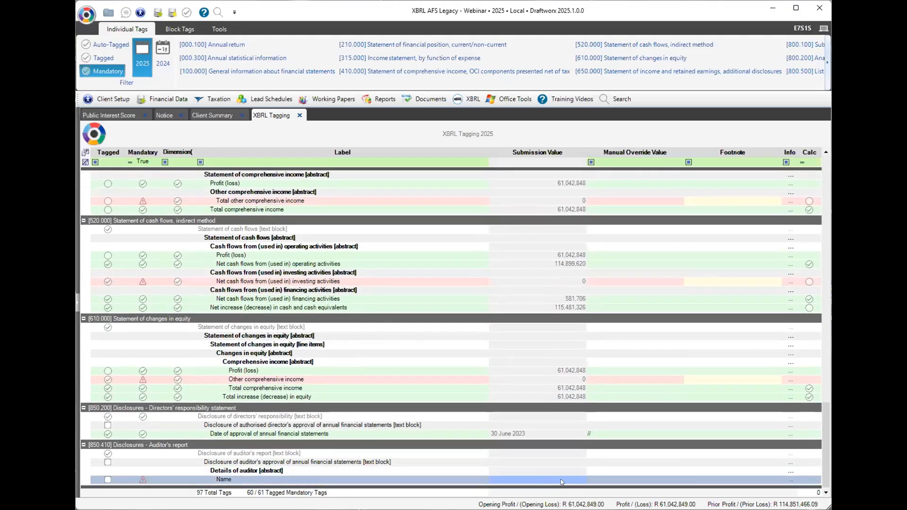
{"action": "left_click", "coordinate": [605, 479]}
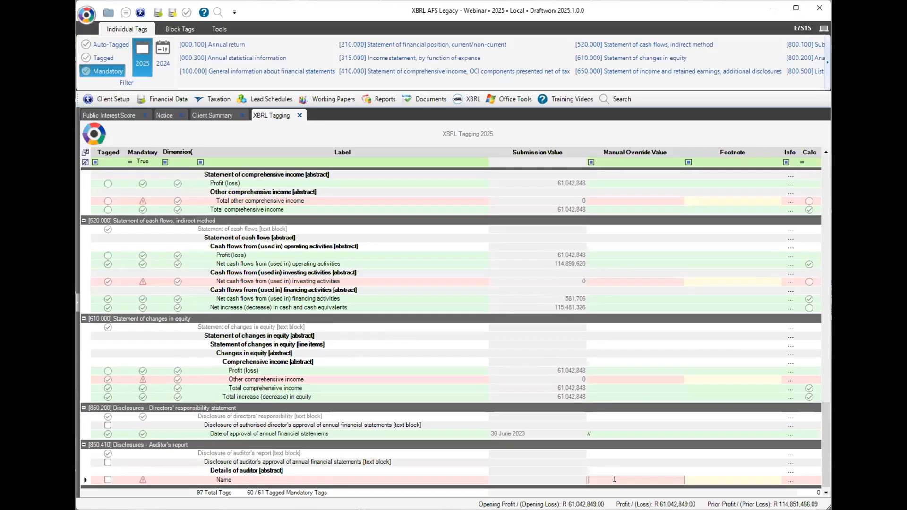
{"action": "type", "text": "Joe Slow"}
{"action": "key", "text": "Return"}
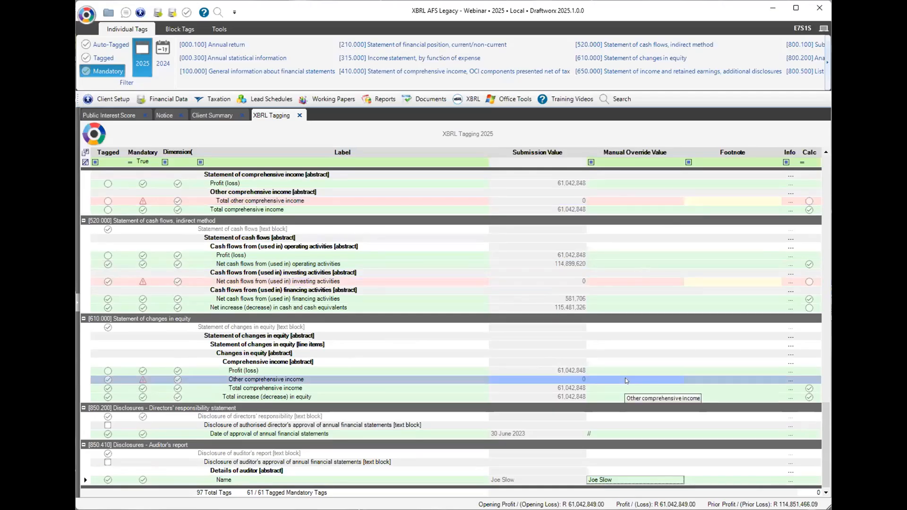
{"action": "left_click", "coordinate": [151, 101]}
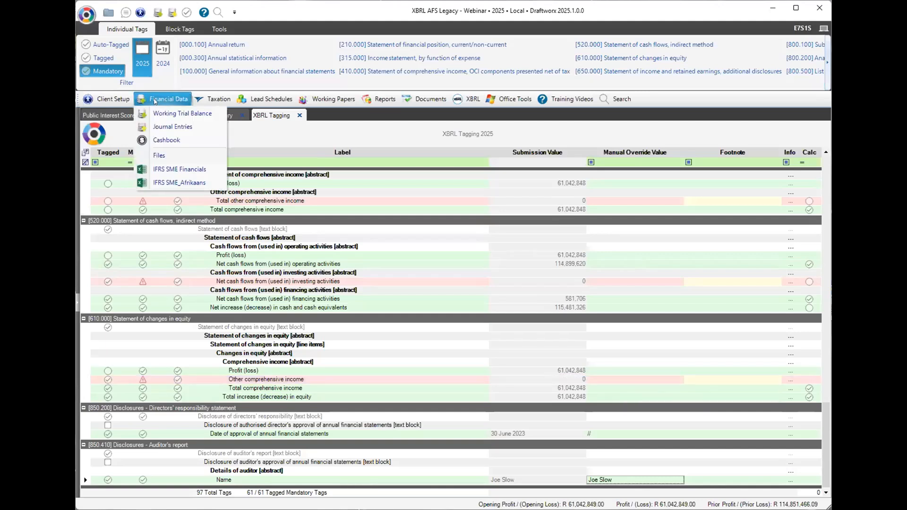
Open the IFRS SME Financials statements and bring up the XBRL ribbon features.
{"action": "left_click", "coordinate": [175, 169]}
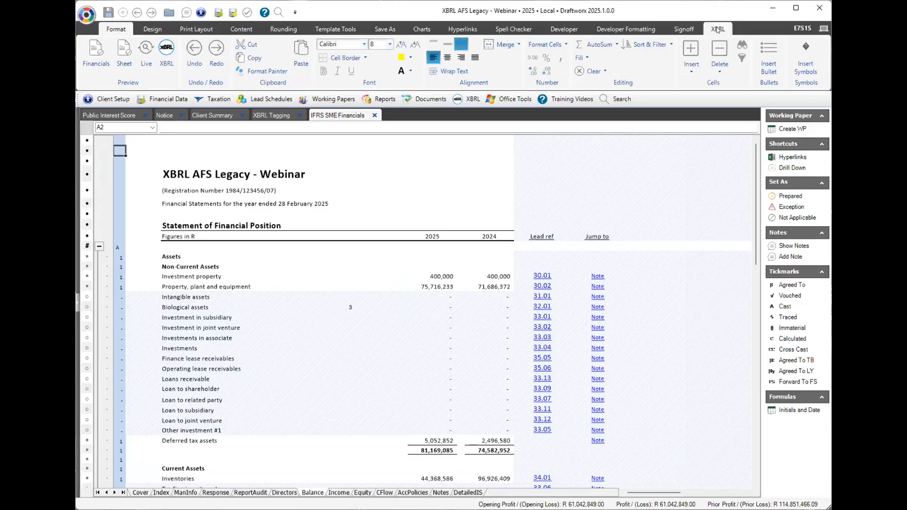
{"action": "left_click", "coordinate": [717, 29]}
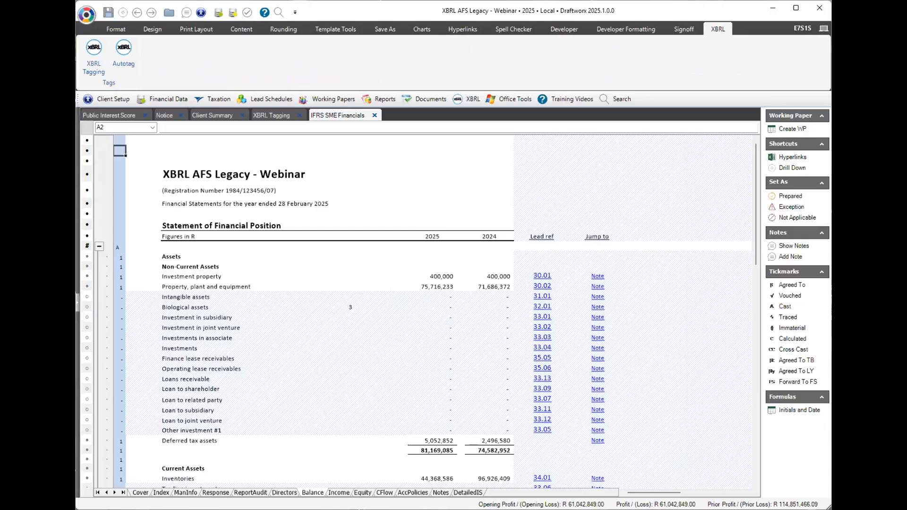
Show the XBRL tagging pane, select the 2025 non-current asset amounts, and review the Income statement.
{"action": "left_click", "coordinate": [93, 69]}
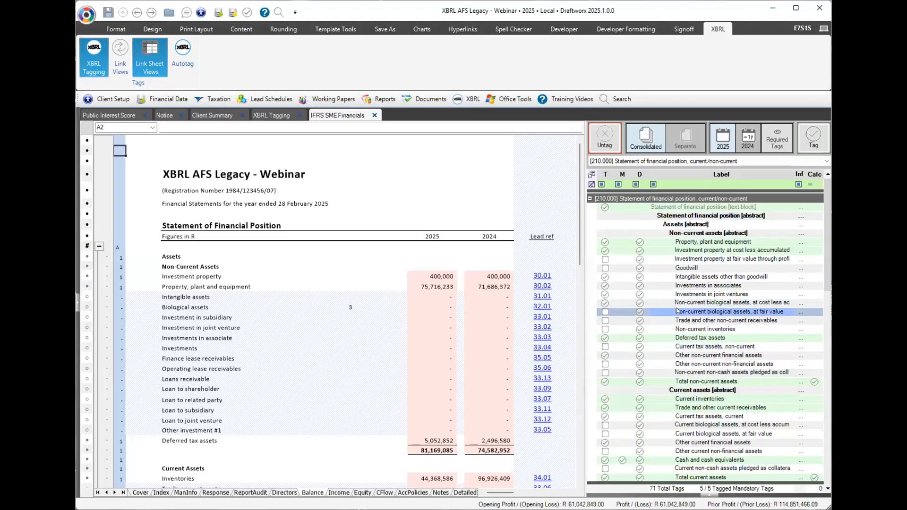
{"action": "left_click_drag", "start_coordinate": [431, 277], "coordinate": [419, 451]}
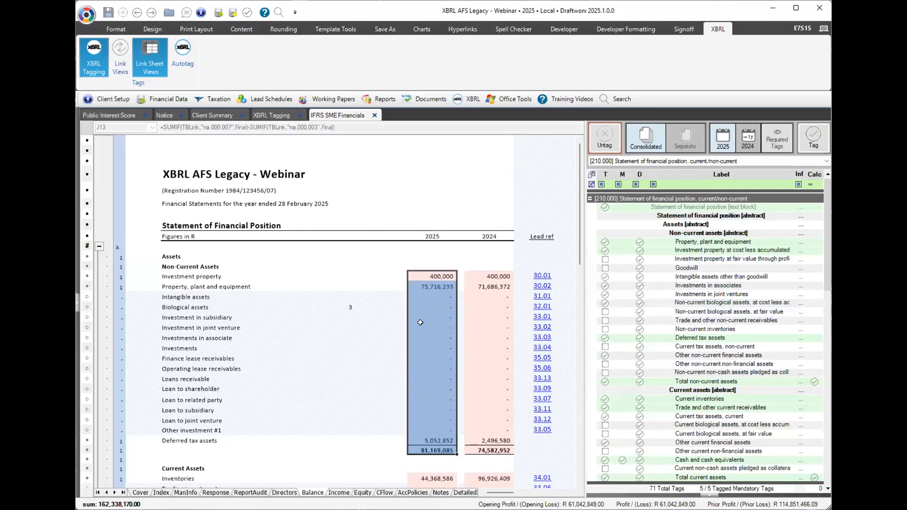
{"action": "left_click", "coordinate": [332, 493]}
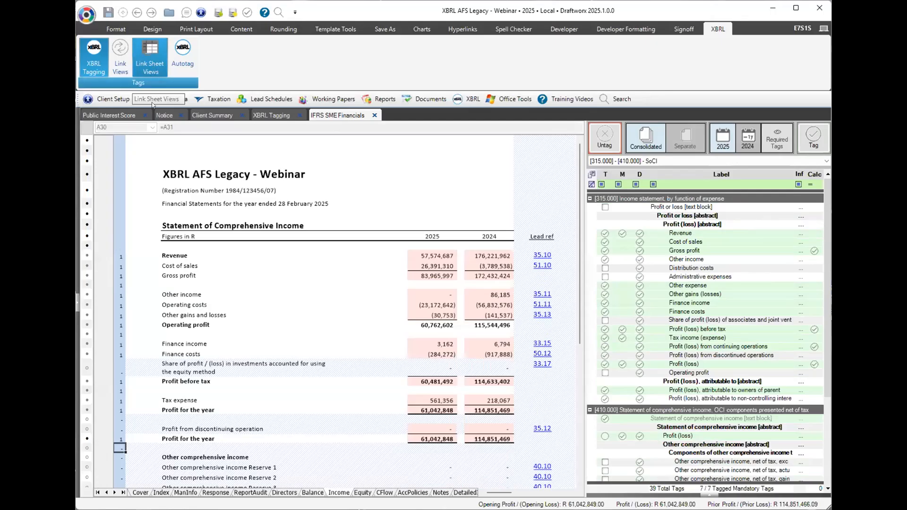
{"action": "left_click", "coordinate": [309, 492]}
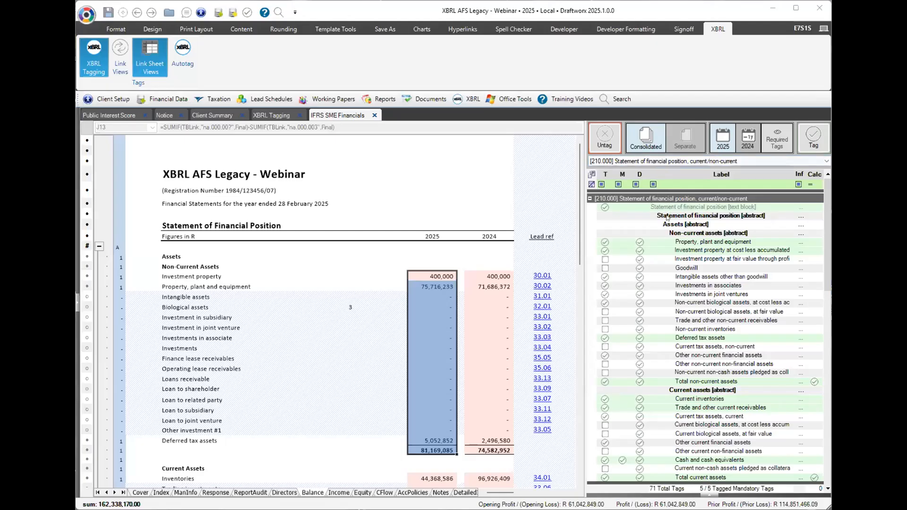
Select the Statement of financial position [abstract] tag and keep the [210.000] section listed.
{"action": "left_click", "coordinate": [666, 217]}
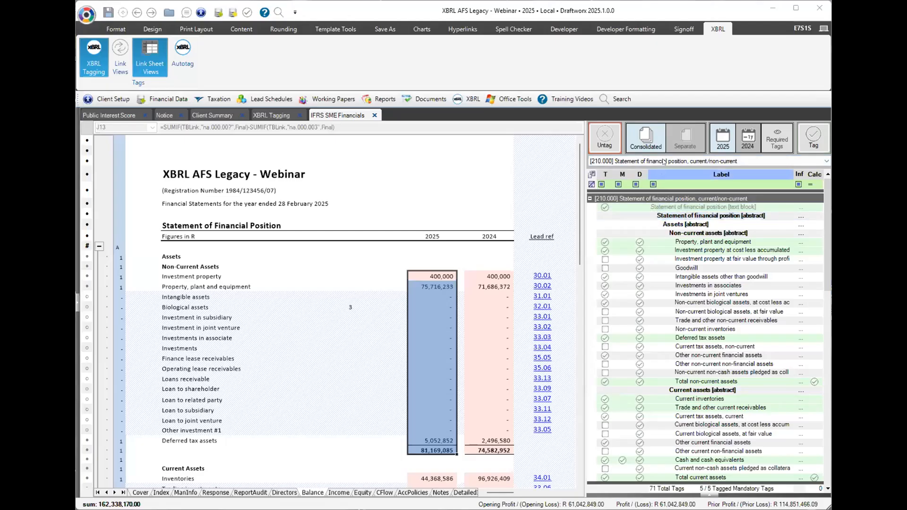
{"action": "left_click", "coordinate": [664, 162]}
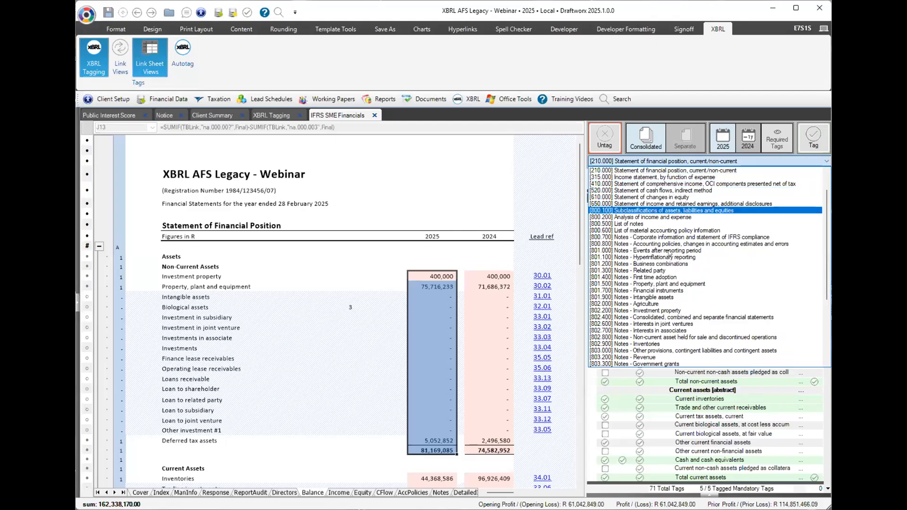
{"action": "left_click", "coordinate": [668, 169]}
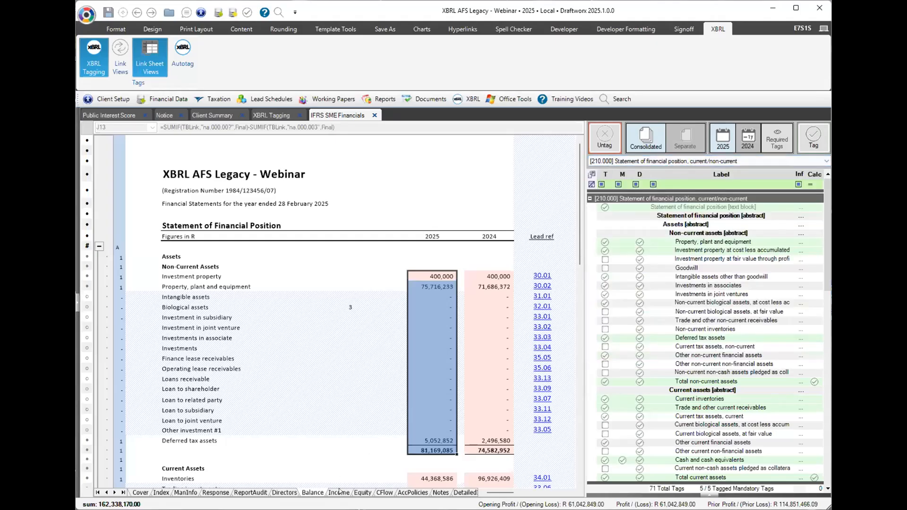
On the Income sheet, filter the tag list to mandatory tags (M = True) and select Total other comprehensive income.
{"action": "left_click", "coordinate": [339, 492]}
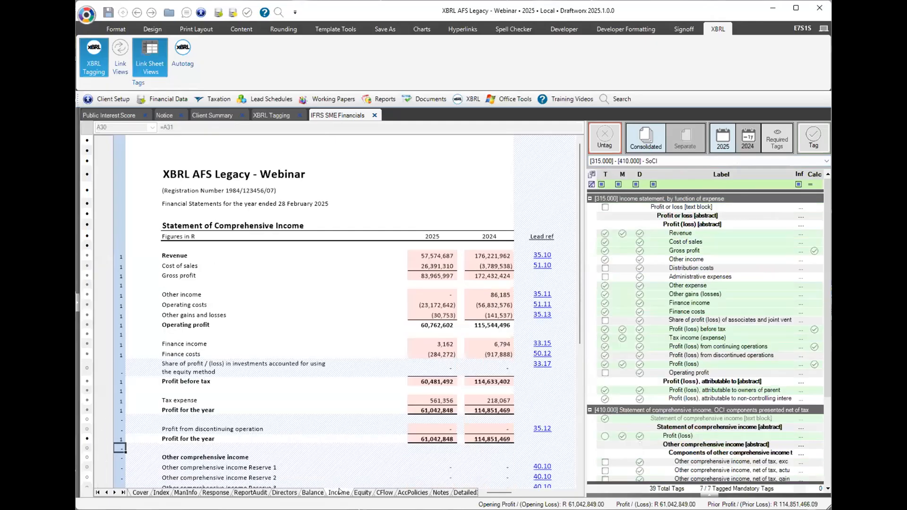
{"action": "left_click", "coordinate": [607, 174]}
{"action": "left_click", "coordinate": [639, 174]}
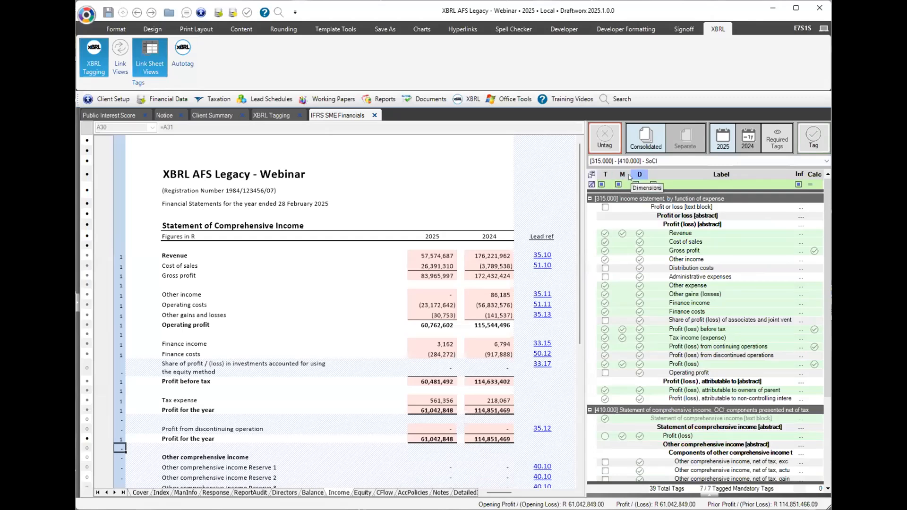
{"action": "left_click", "coordinate": [627, 185]}
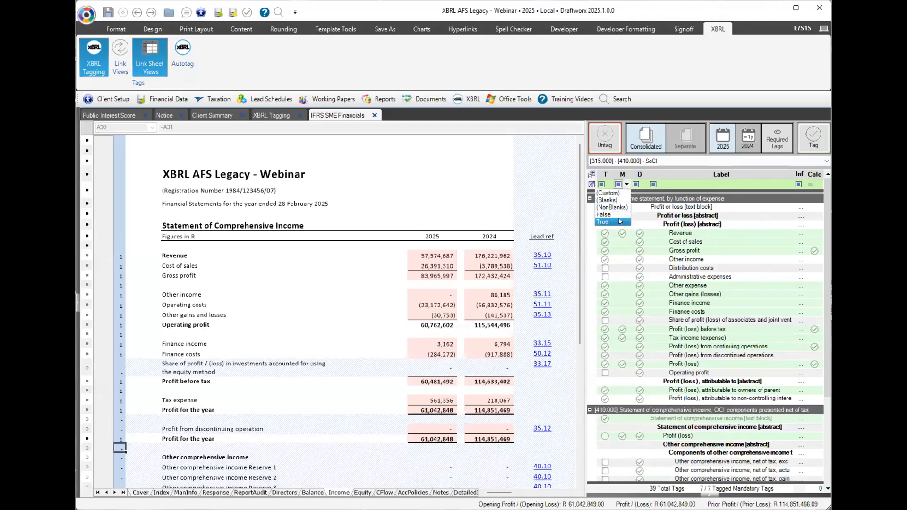
{"action": "left_click", "coordinate": [620, 222]}
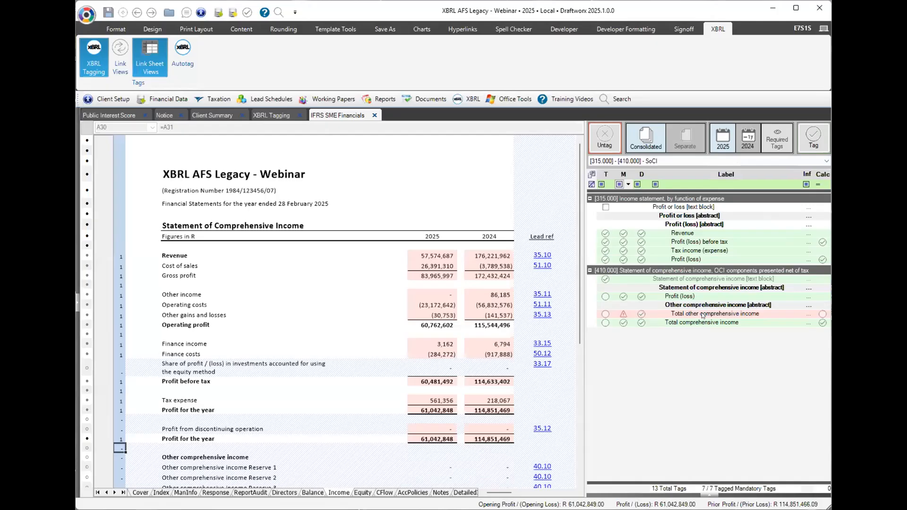
{"action": "left_click", "coordinate": [703, 315]}
On the Statement of Changes in Equity, select the Other comprehensive income tag and scroll to the totals.
{"action": "key", "text": "ctrl+Page_Down"}
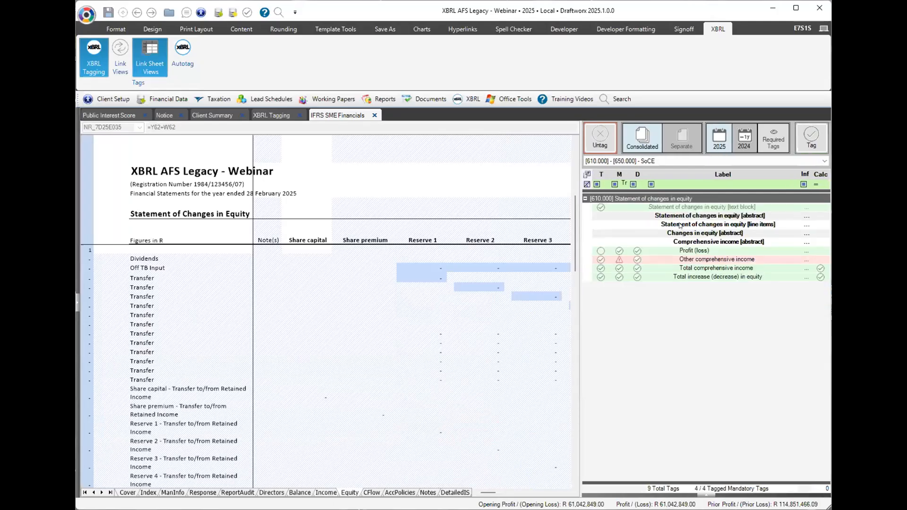
{"action": "left_click_drag", "start_coordinate": [487, 492], "coordinate": [520, 488]}
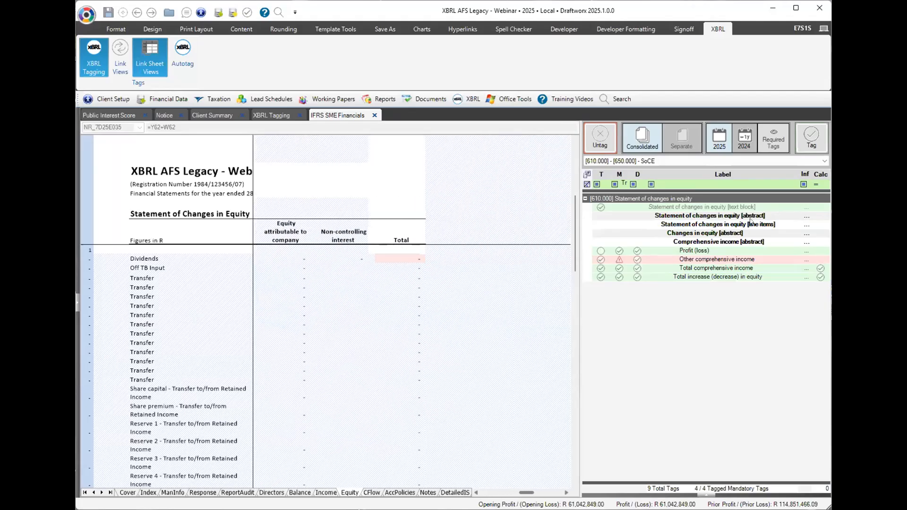
{"action": "left_click", "coordinate": [717, 260]}
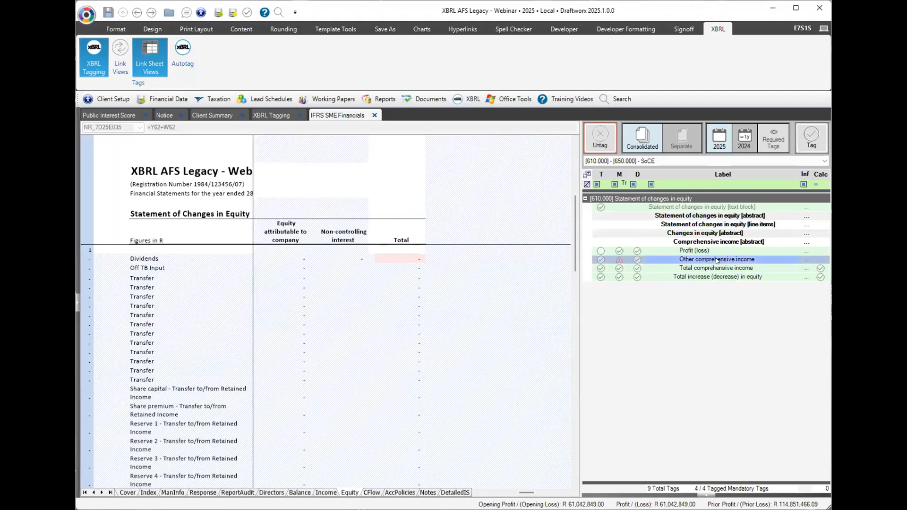
{"action": "scroll", "coordinate": [486, 321], "scroll_direction": "down", "scroll_amount": 7}
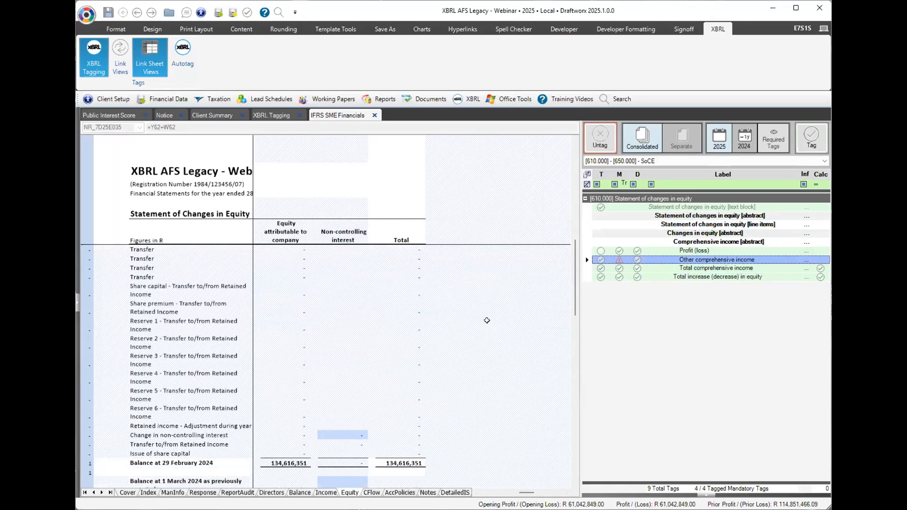
{"action": "scroll", "coordinate": [487, 320], "scroll_direction": "down", "scroll_amount": 4}
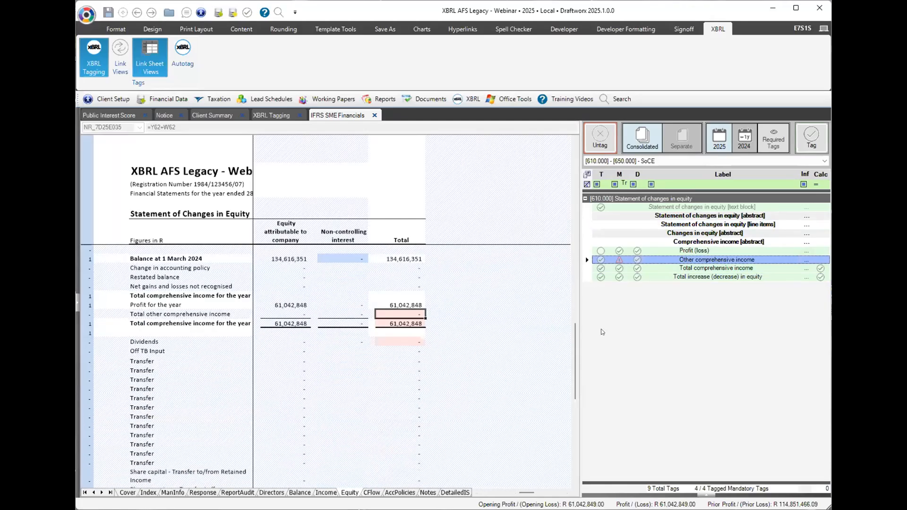
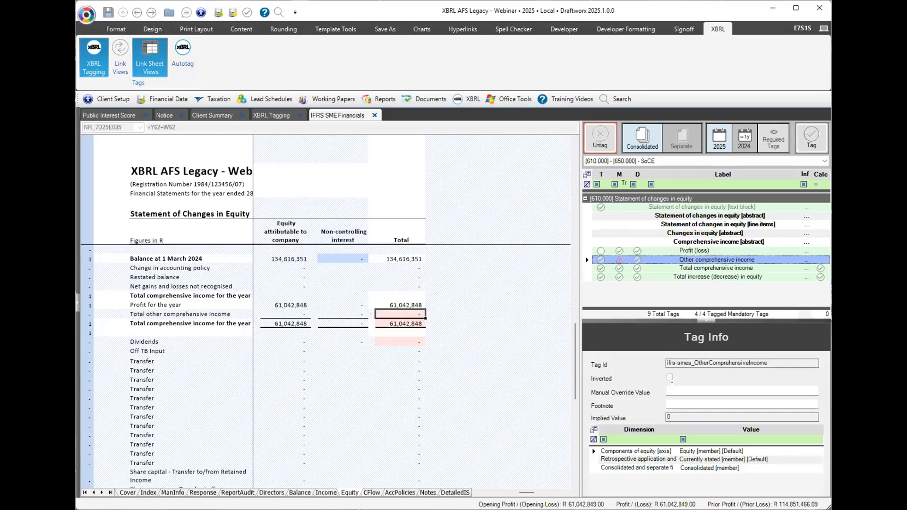
Enter 0 as the Other comprehensive income tag's manual override value and 'None' as its footnote.
{"action": "left_click", "coordinate": [708, 391]}
{"action": "type", "text": "0"}
{"action": "left_click", "coordinate": [671, 401]}
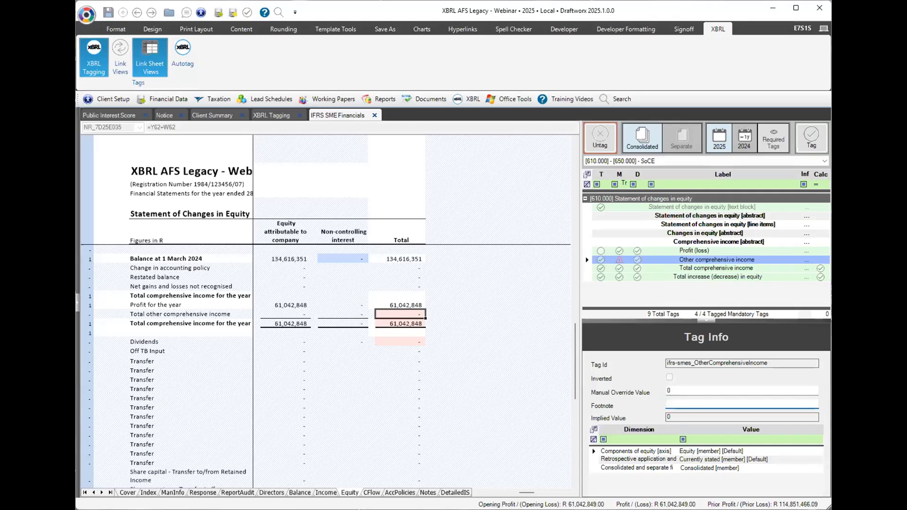
{"action": "type", "text": "None"}
{"action": "left_click", "coordinate": [704, 260]}
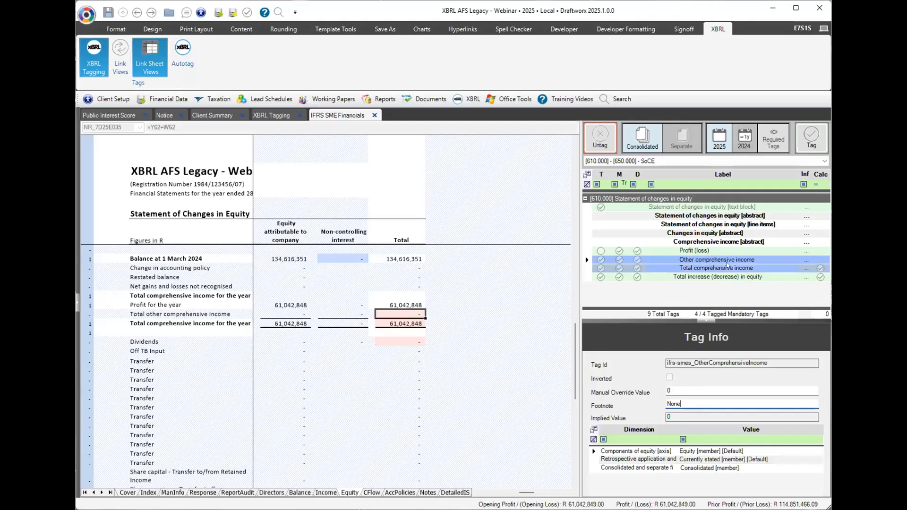
{"action": "left_click", "coordinate": [728, 263]}
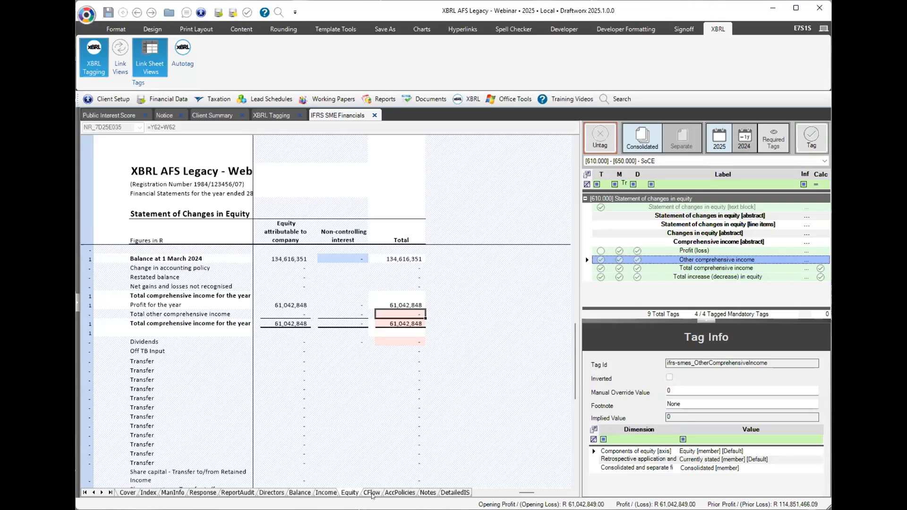
On the CFlow sheet, footnote the net cash from investing activities tag as 'None', then open XBRL Tagging.
{"action": "left_click", "coordinate": [372, 493]}
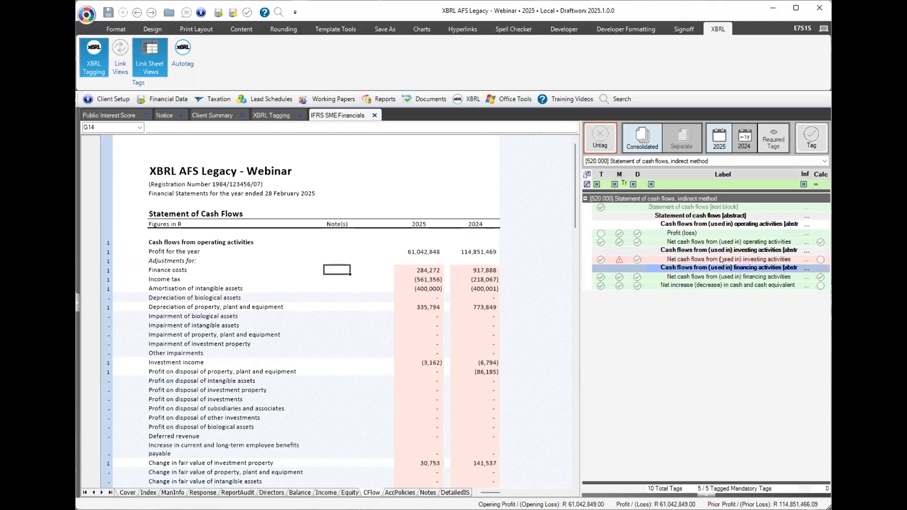
{"action": "left_click", "coordinate": [721, 260]}
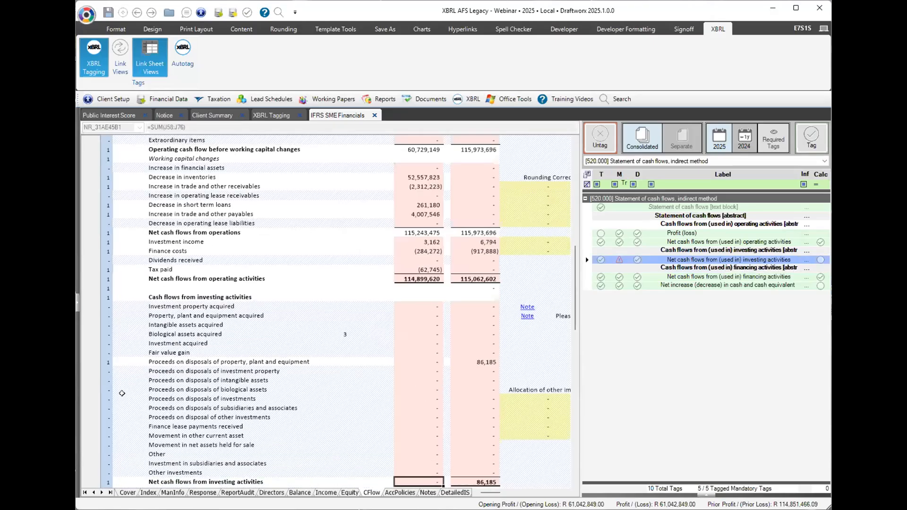
{"action": "scroll", "coordinate": [119, 385], "scroll_direction": "down", "scroll_amount": 3}
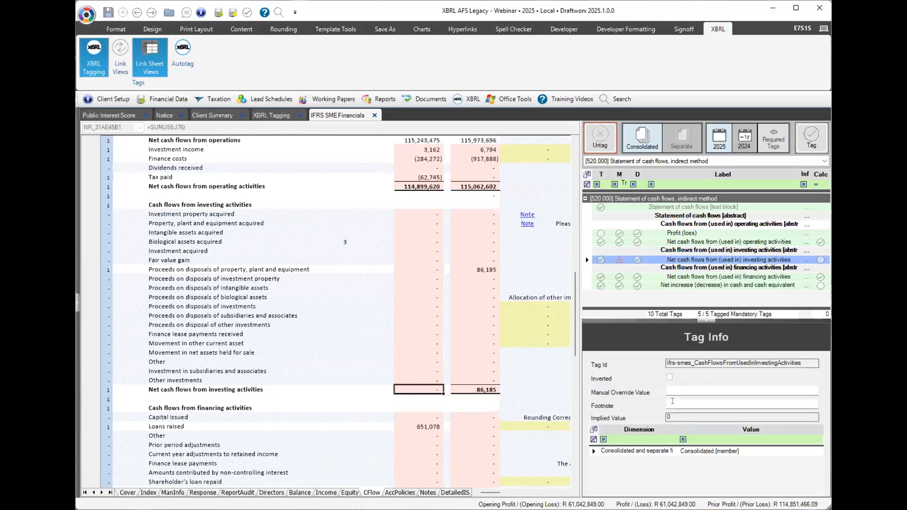
{"action": "left_click", "coordinate": [741, 404]}
{"action": "type", "text": "None"}
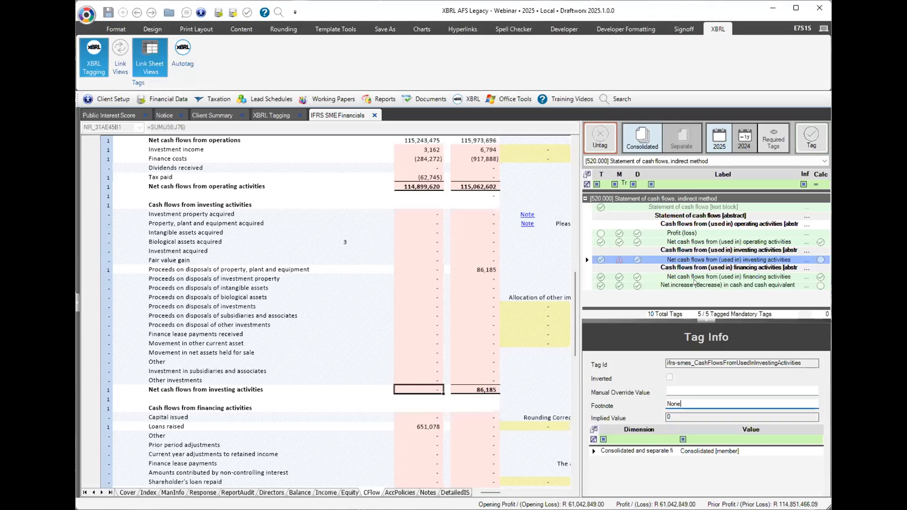
{"action": "key", "text": "Return"}
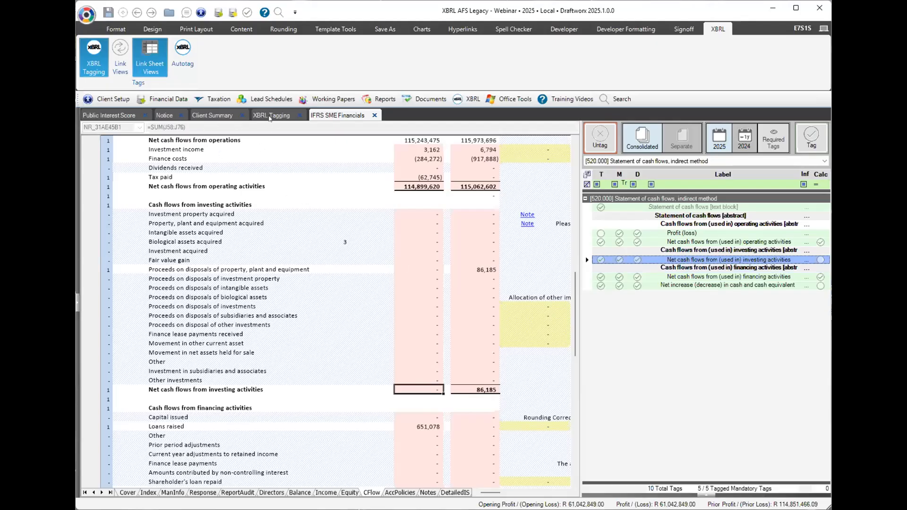
{"action": "left_click", "coordinate": [265, 114]}
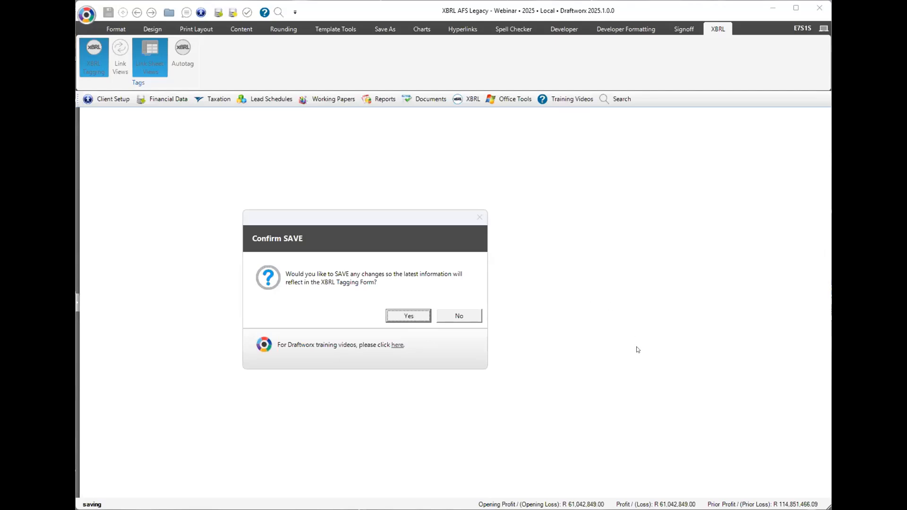
Save the changes and scroll the XBRL Tagging grid to review the 0 overrides and None footnotes.
{"action": "left_click", "coordinate": [416, 316]}
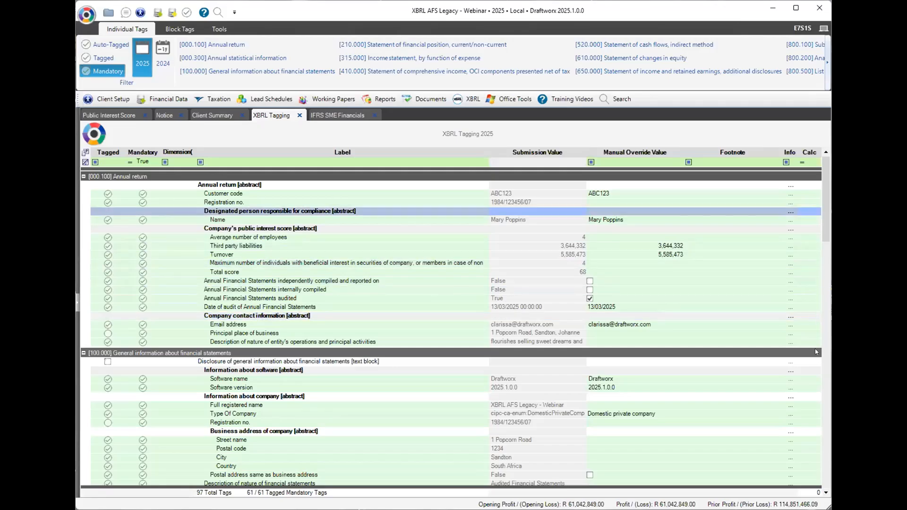
{"action": "scroll", "coordinate": [816, 382], "scroll_direction": "down", "scroll_amount": 1}
{"action": "scroll", "coordinate": [813, 446], "scroll_direction": "down", "scroll_amount": 3}
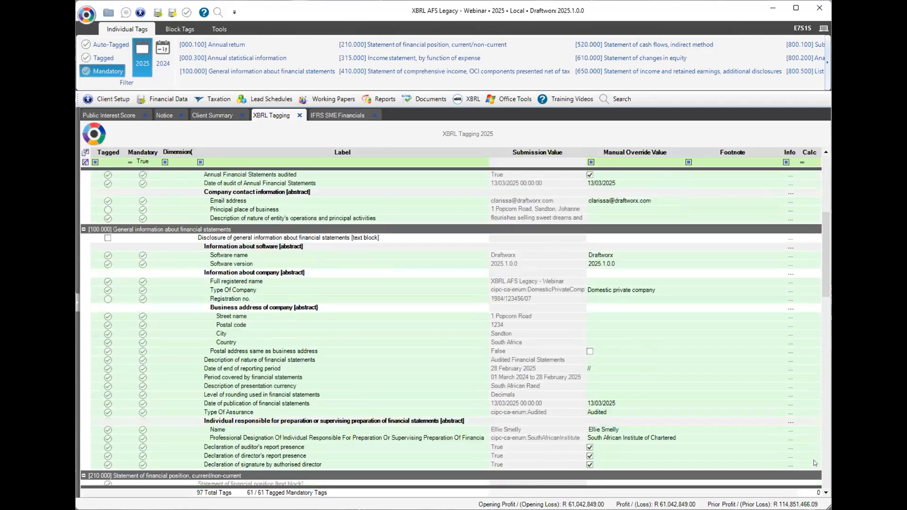
{"action": "scroll", "coordinate": [823, 461], "scroll_direction": "down", "scroll_amount": 8}
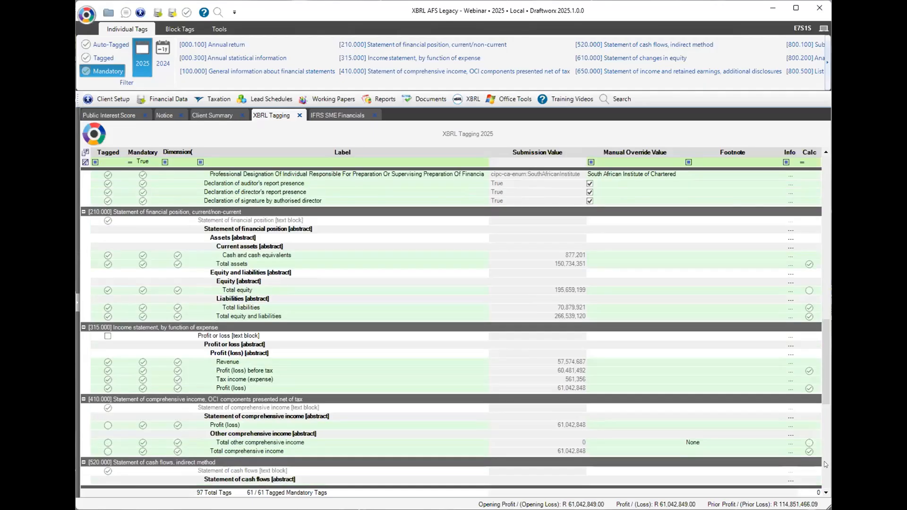
{"action": "scroll", "coordinate": [827, 439], "scroll_direction": "down", "scroll_amount": 6}
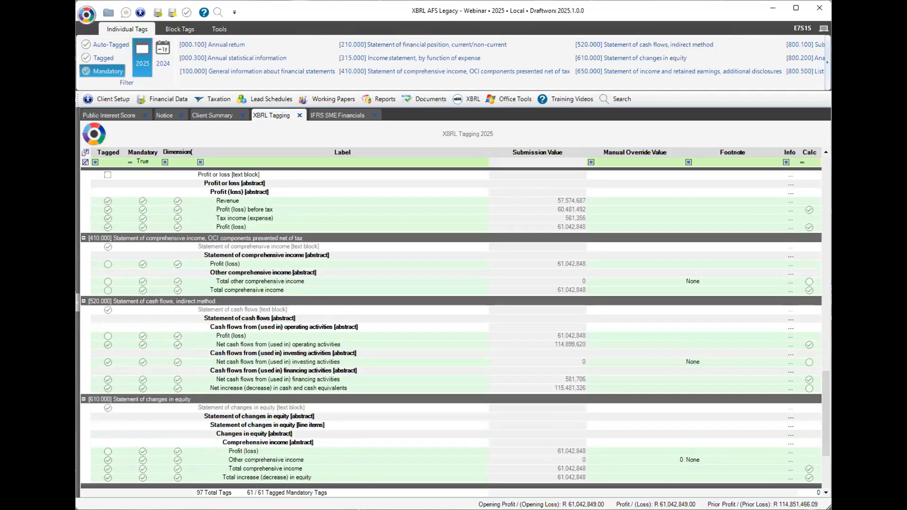
{"action": "scroll", "coordinate": [451, 326], "scroll_direction": "down", "scroll_amount": 3}
{"action": "scroll", "coordinate": [451, 326], "scroll_direction": "up", "scroll_amount": 5}
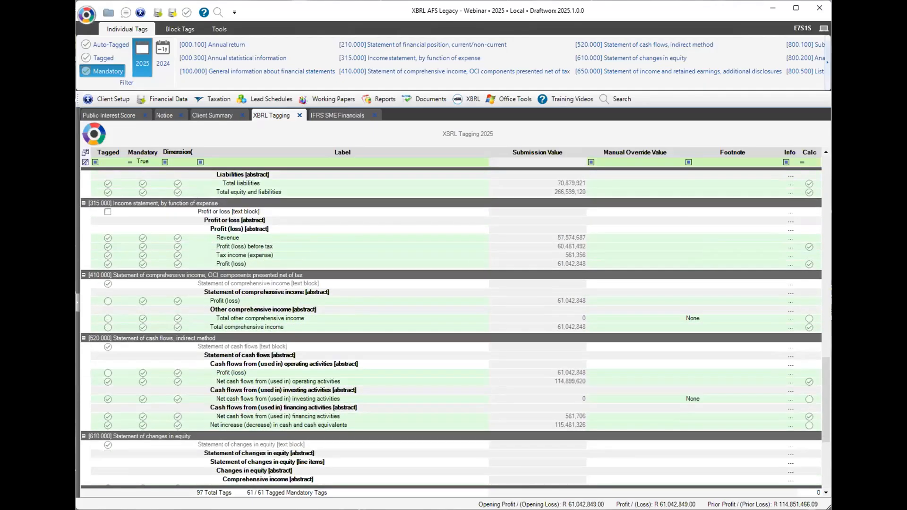
{"action": "scroll", "coordinate": [592, 128], "scroll_direction": "up", "scroll_amount": 7}
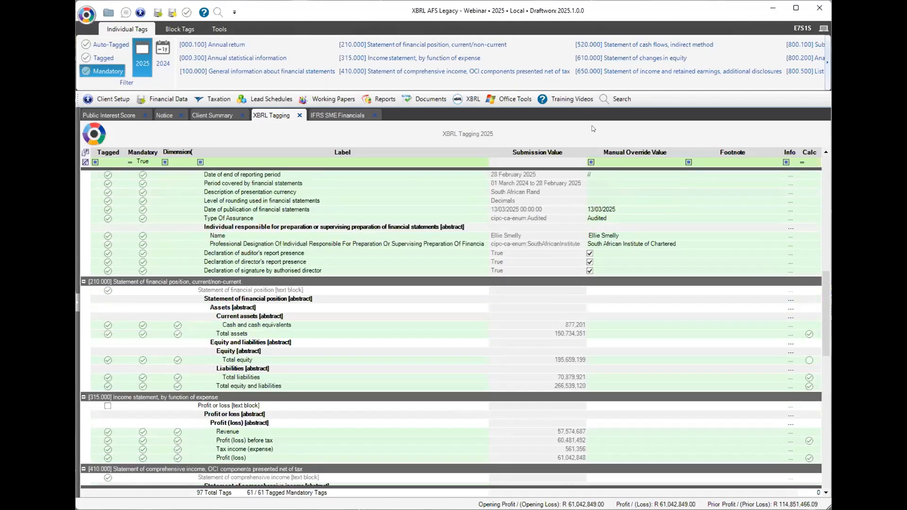
{"action": "scroll", "coordinate": [592, 128], "scroll_direction": "up", "scroll_amount": 8}
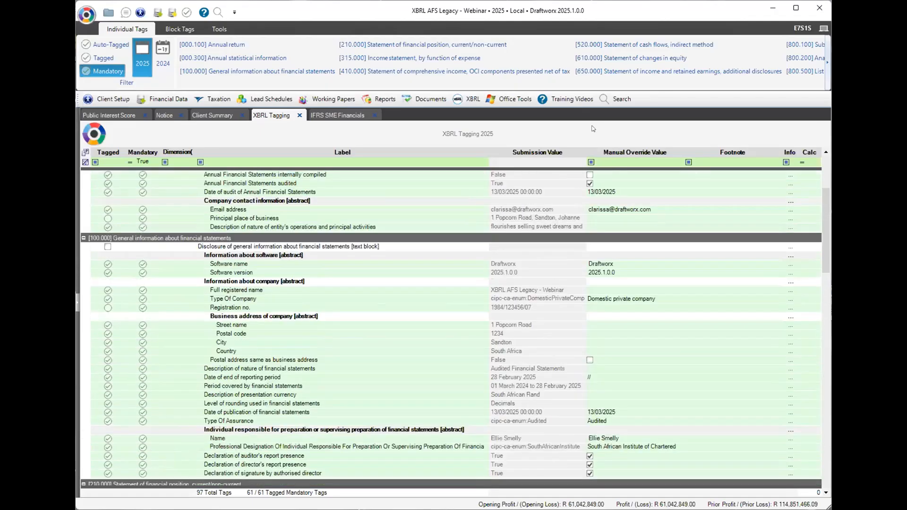
{"action": "scroll", "coordinate": [593, 127], "scroll_direction": "up", "scroll_amount": 5}
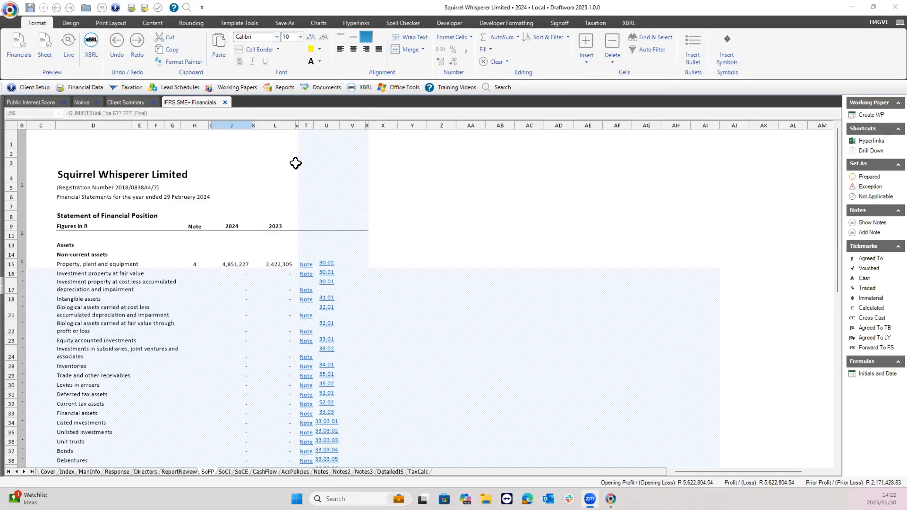
Open the XBRL Tagging grid from the XBRL menu, close it again, and show the XBRL ribbon.
{"action": "left_click", "coordinate": [363, 87]}
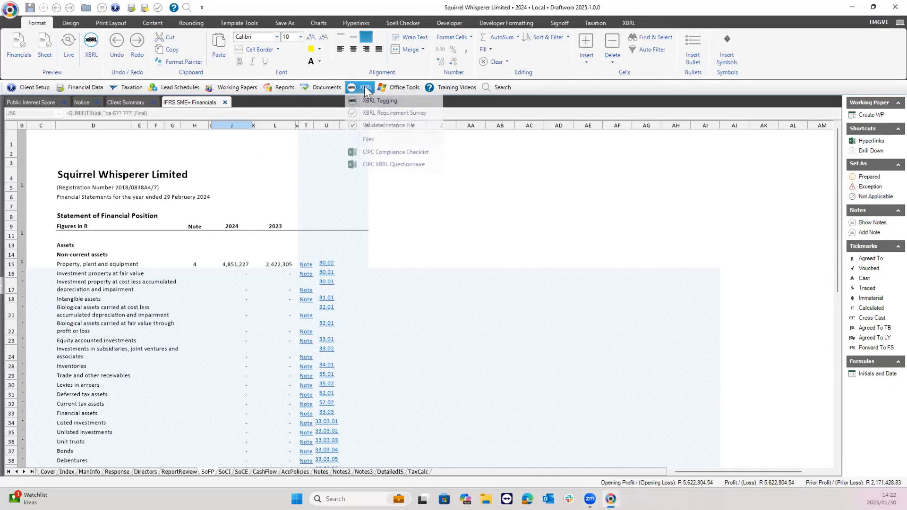
{"action": "left_click", "coordinate": [407, 99]}
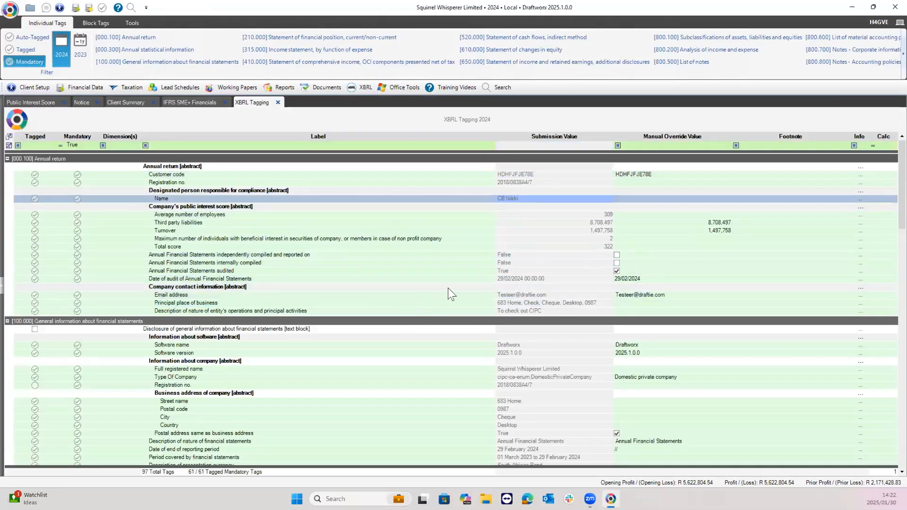
{"action": "left_click", "coordinate": [277, 102]}
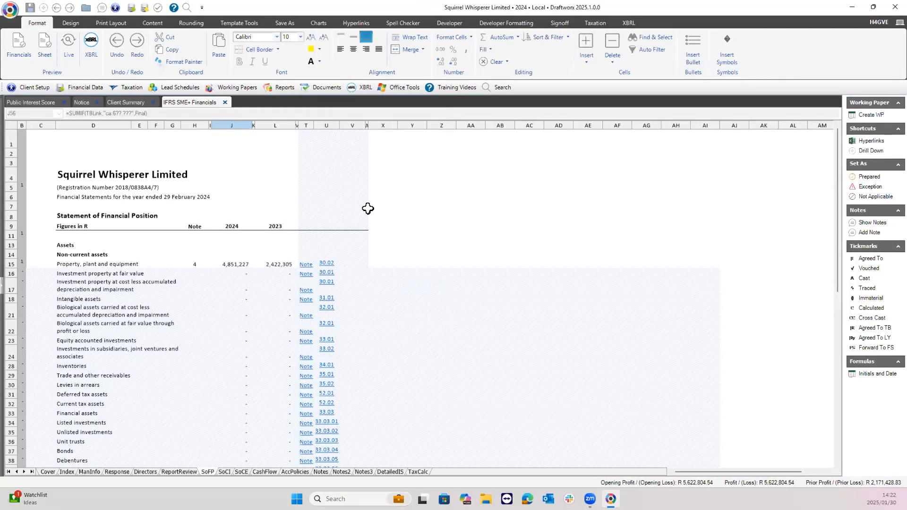
{"action": "left_click", "coordinate": [630, 22]}
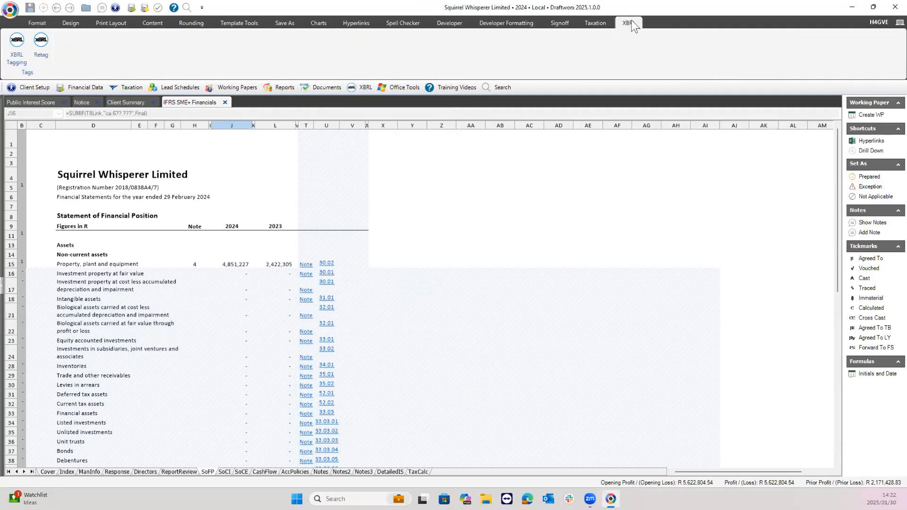
{"action": "left_click", "coordinate": [17, 54]}
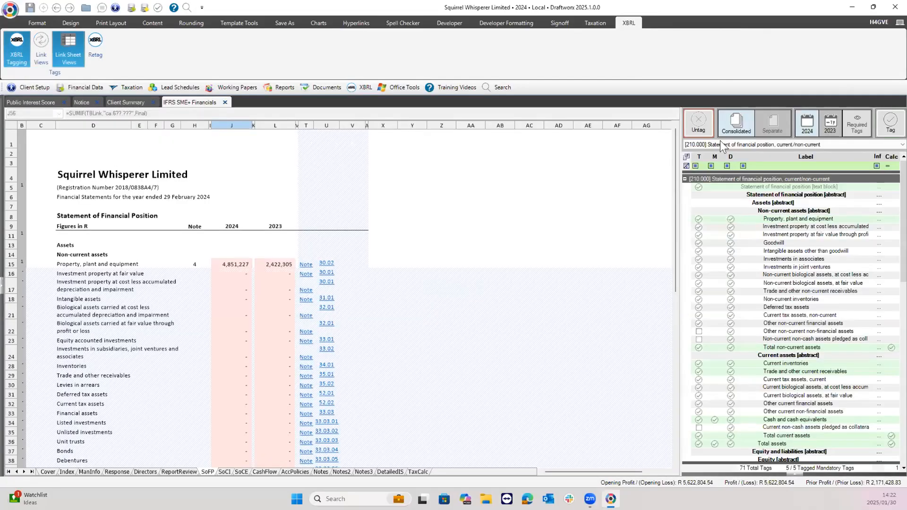
{"action": "left_click", "coordinate": [808, 144]}
{"action": "scroll", "coordinate": [868, 148], "scroll_direction": "up", "scroll_amount": 2}
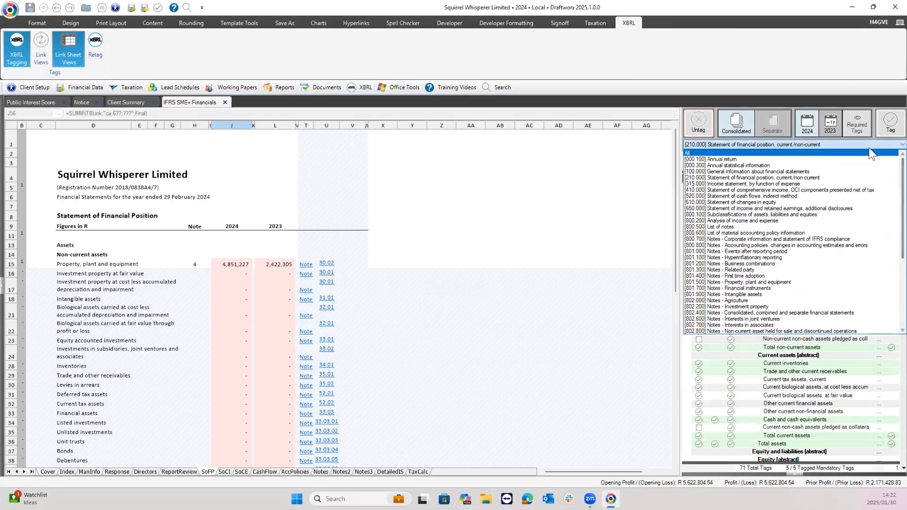
{"action": "left_click", "coordinate": [833, 154]}
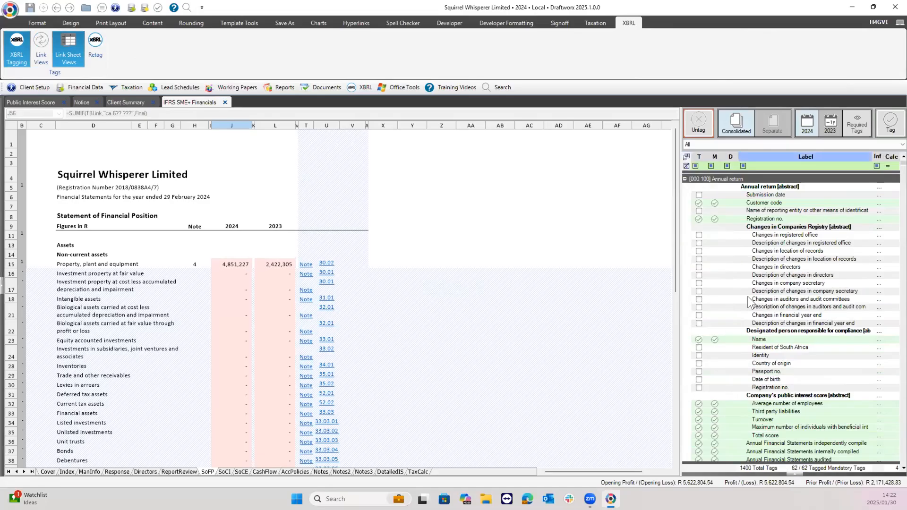
{"action": "left_click", "coordinate": [698, 303]}
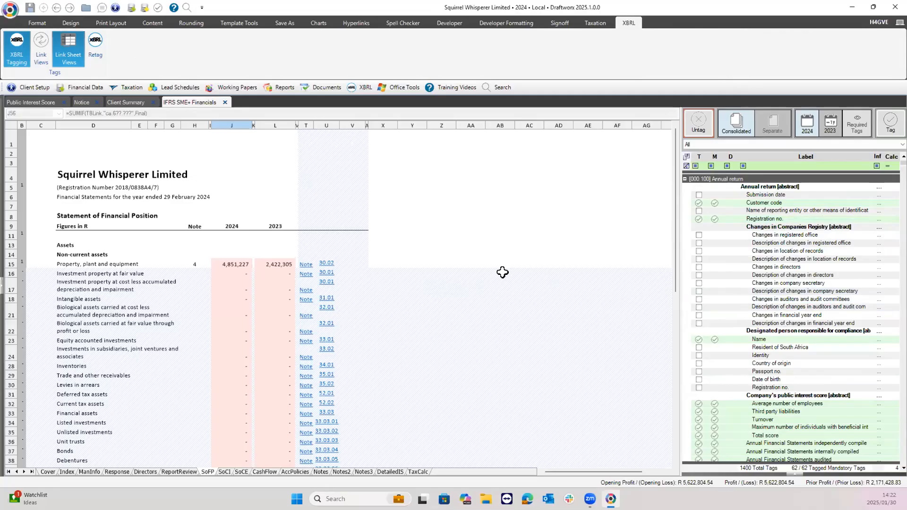
{"action": "left_click", "coordinate": [696, 332]}
{"action": "left_click", "coordinate": [892, 163]}
{"action": "scroll", "coordinate": [671, 264], "scroll_direction": "down", "scroll_amount": 5}
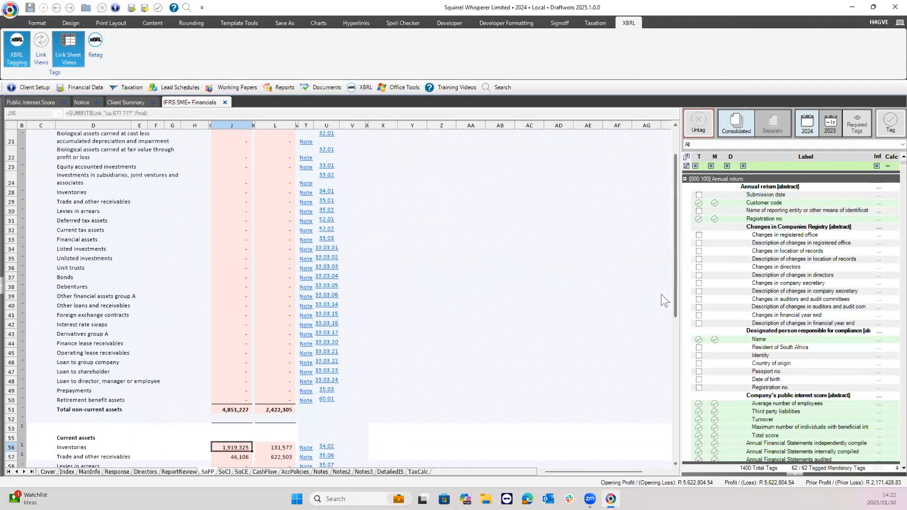
{"action": "scroll", "coordinate": [655, 327], "scroll_direction": "down", "scroll_amount": 10}
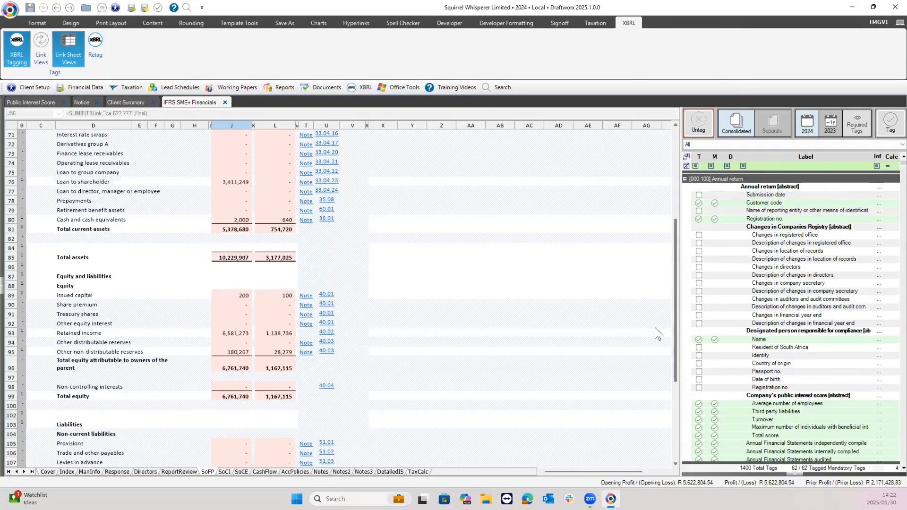
{"action": "scroll", "coordinate": [657, 232], "scroll_direction": "up", "scroll_amount": 15}
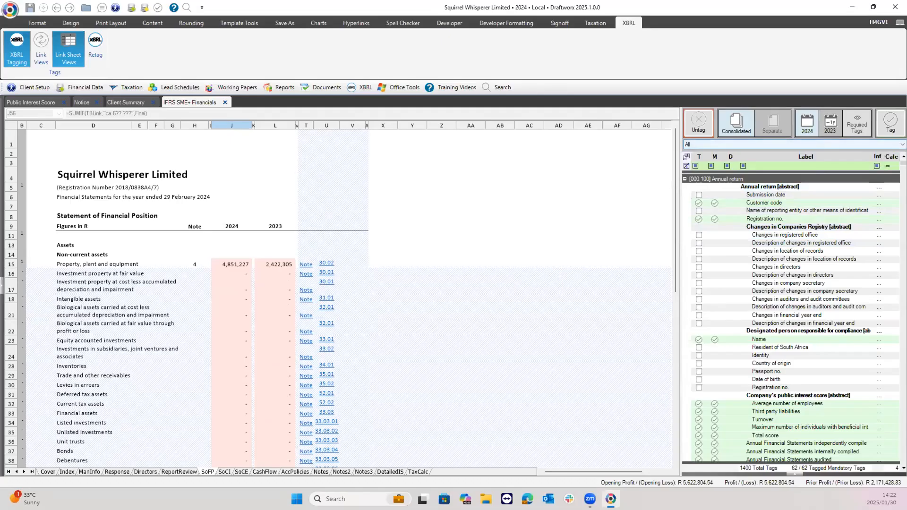
{"action": "mouse_move", "coordinate": [903, 164]}
{"action": "left_mouse_down"}
{"action": "mouse_move", "coordinate": [902, 384]}
{"action": "mouse_move", "coordinate": [903, 163]}
{"action": "left_mouse_up"}
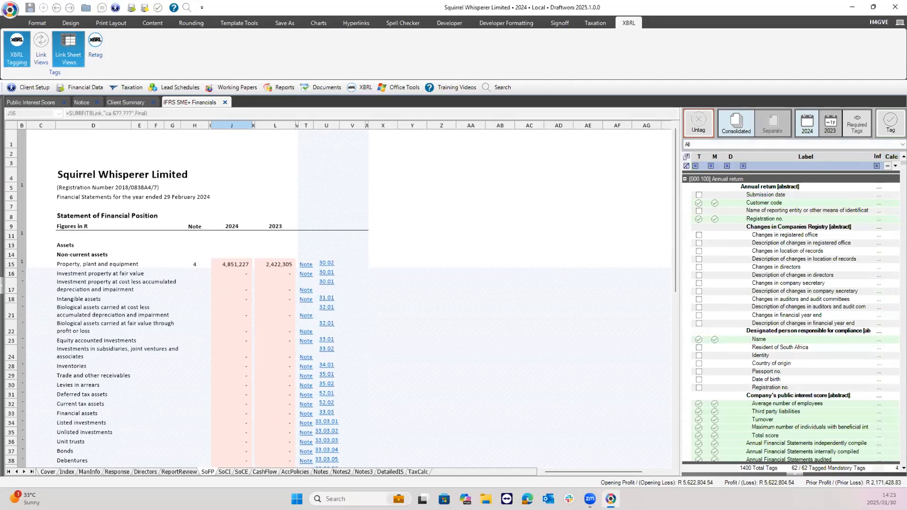
Filter the Calc column to show only tags with Incorrect Calculation.
{"action": "left_click", "coordinate": [895, 166]}
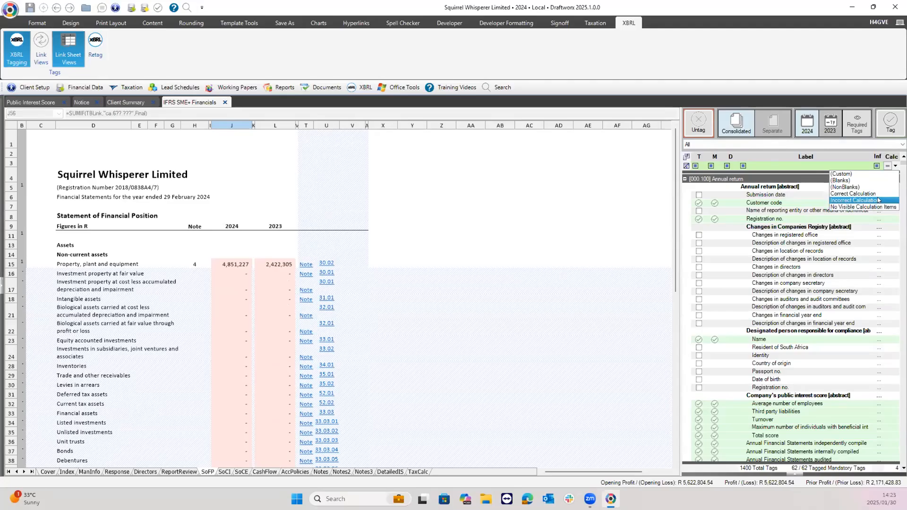
{"action": "left_click", "coordinate": [877, 202]}
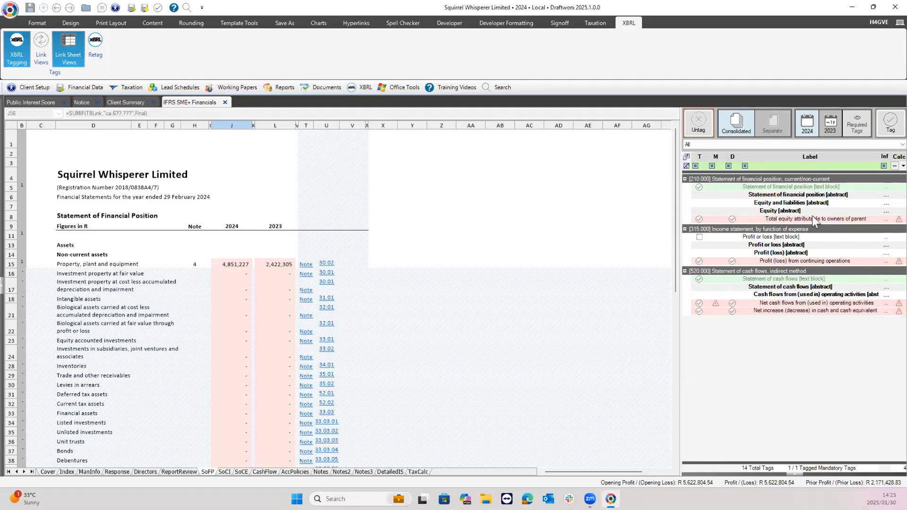
{"action": "mouse_move", "coordinate": [813, 214]}
{"action": "mouse_move", "coordinate": [899, 220]}
{"action": "mouse_move", "coordinate": [898, 260]}
{"action": "mouse_move", "coordinate": [899, 311]}
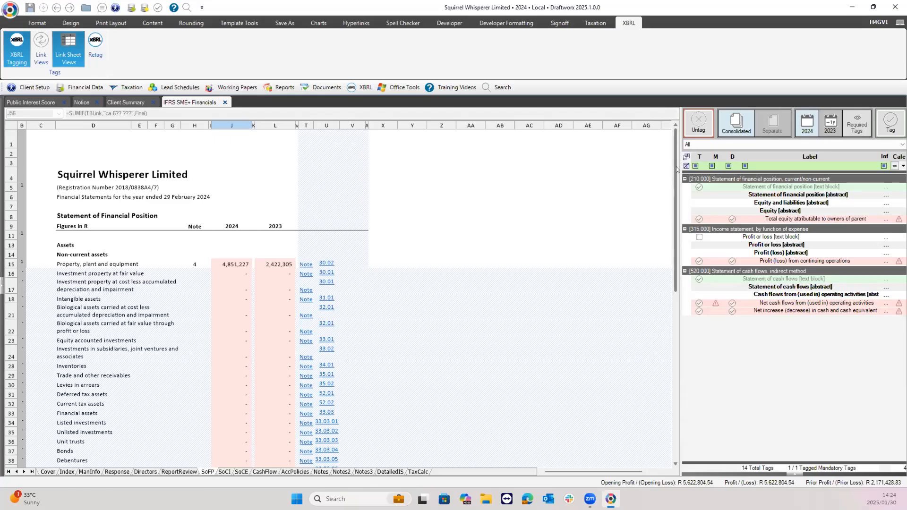
Scroll the SoFP sheet down and select the 2024 total equity figure in J96.
{"action": "scroll", "coordinate": [667, 195], "scroll_direction": "down", "scroll_amount": 6}
{"action": "scroll", "coordinate": [668, 195], "scroll_direction": "down", "scroll_amount": 10}
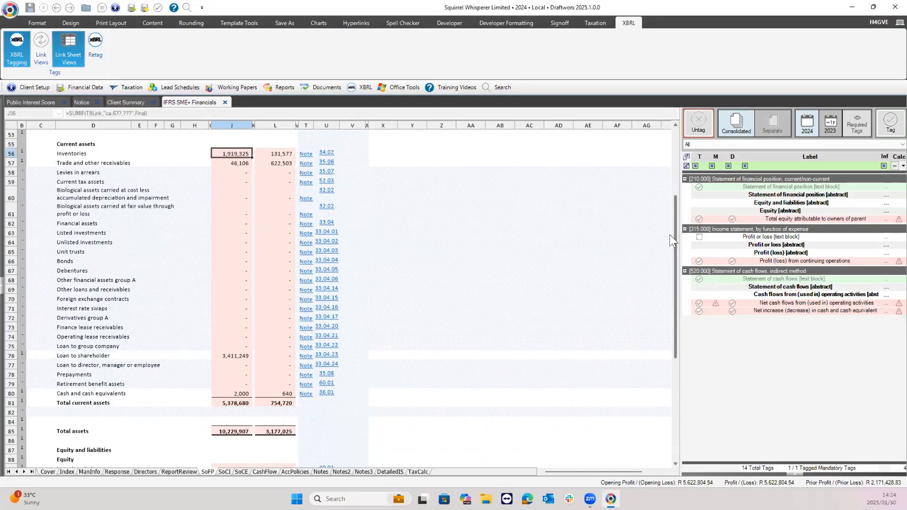
{"action": "scroll", "coordinate": [669, 234], "scroll_direction": "down", "scroll_amount": 8}
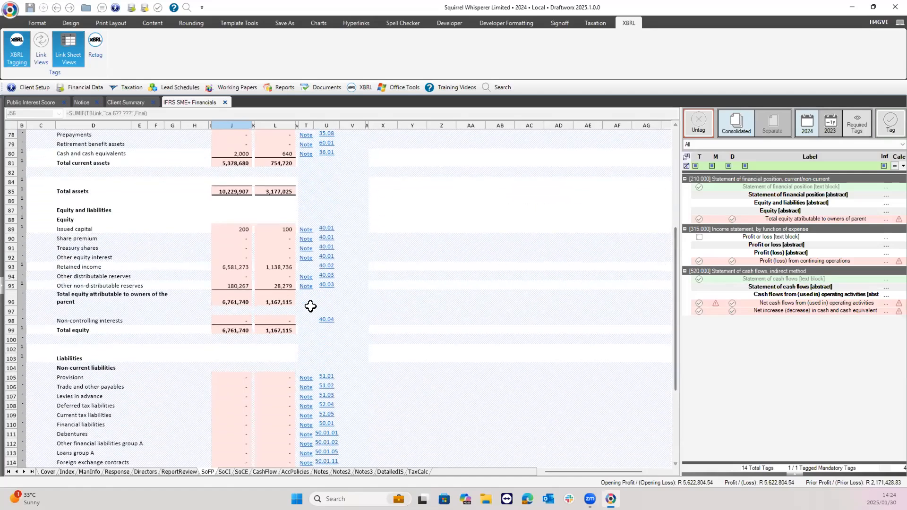
{"action": "left_click", "coordinate": [234, 301]}
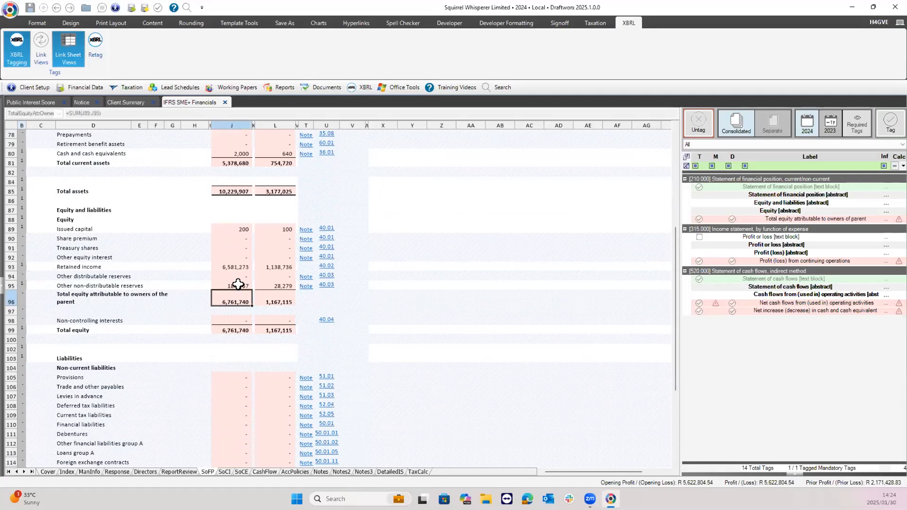
Review the Total equity calculation breakdown, then open its Tag Info showing implied value 0.
{"action": "left_click", "coordinate": [899, 219]}
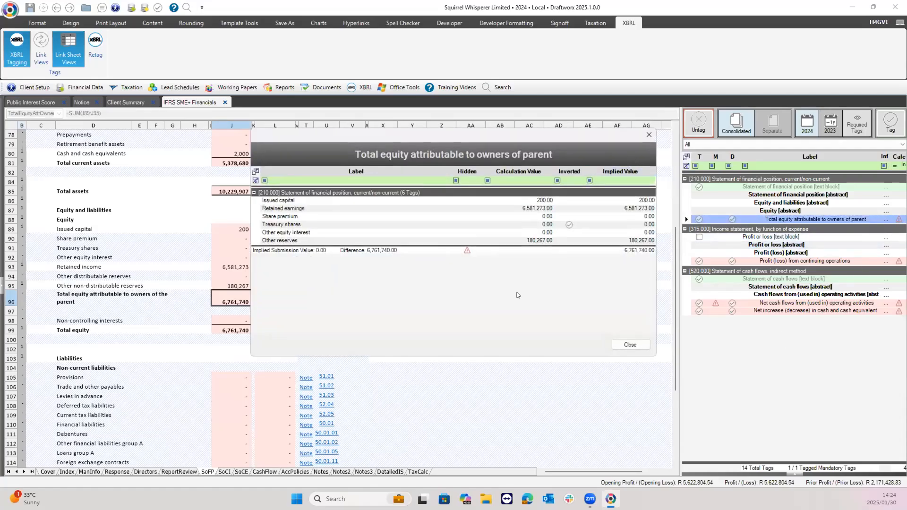
{"action": "left_click", "coordinate": [432, 242]}
{"action": "left_click", "coordinate": [630, 345]}
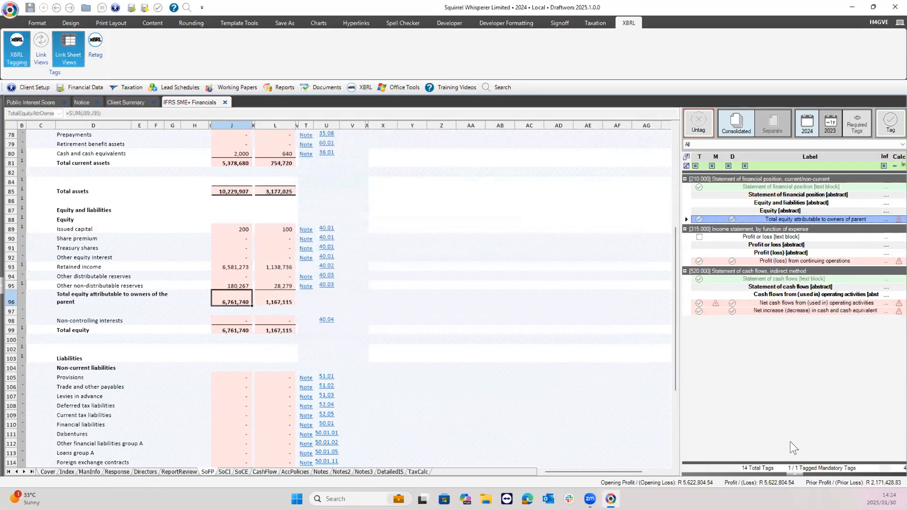
{"action": "left_click", "coordinate": [793, 473]}
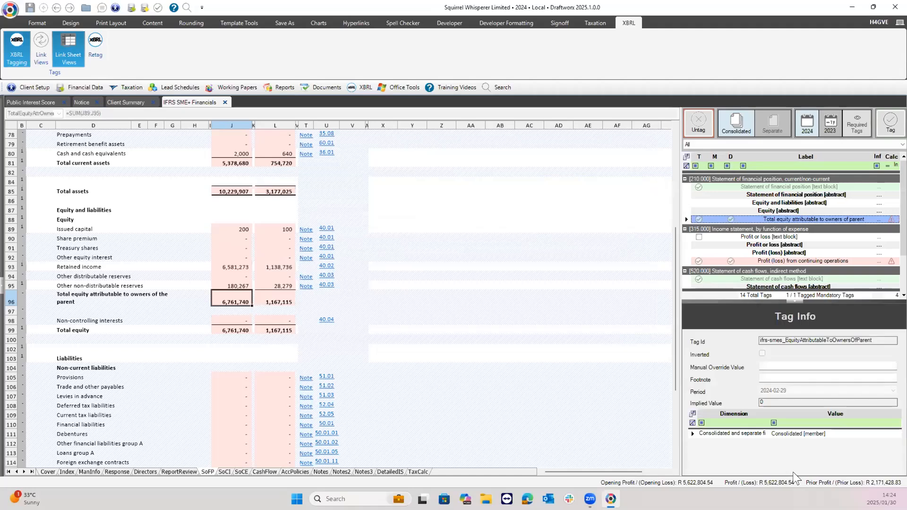
{"action": "left_click", "coordinate": [765, 366]}
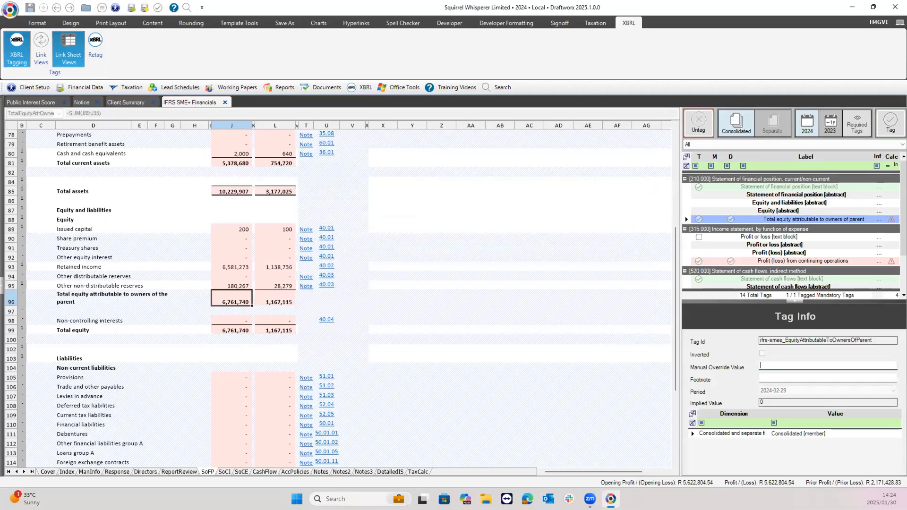
Enter 6761740 as the Total equity manual override value and collapse Tag Info.
{"action": "type", "text": "6761740"}
{"action": "key", "text": "Tab"}
{"action": "left_click", "coordinate": [795, 301]}
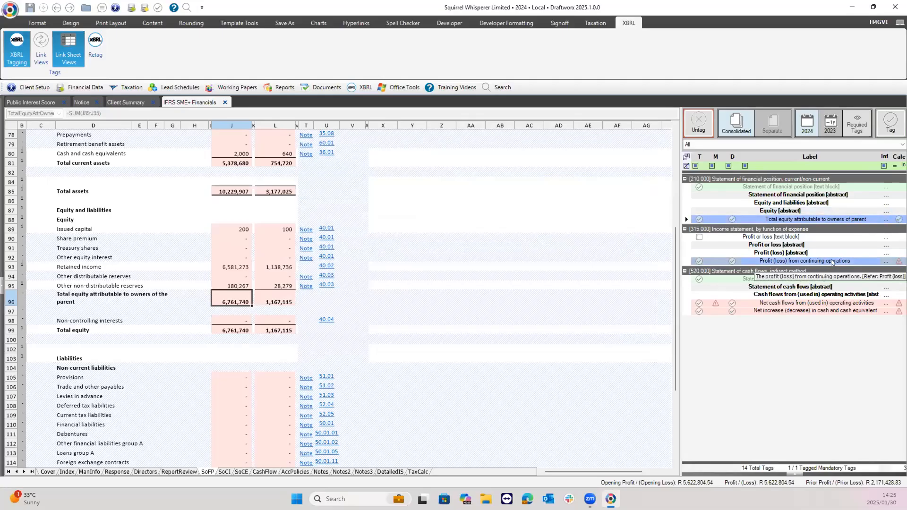
{"action": "left_click", "coordinate": [789, 261]}
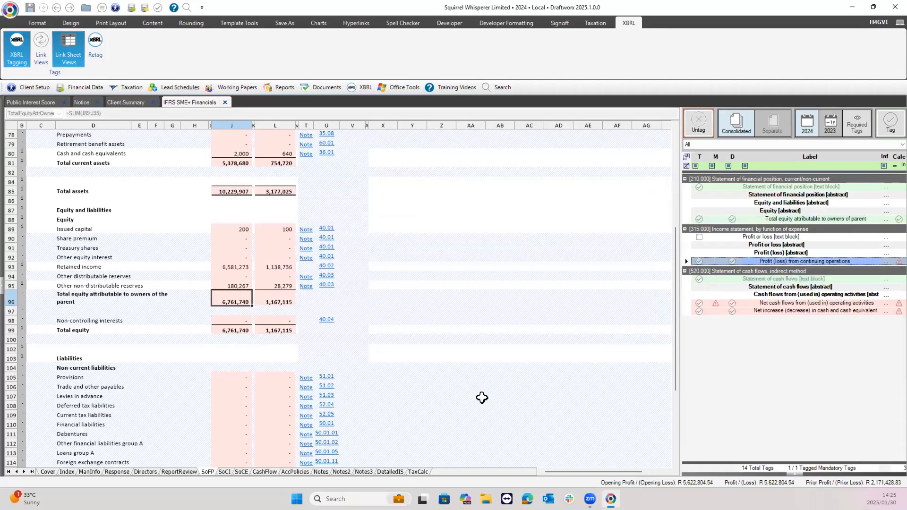
On the SoCI sheet, select Profit (loss) from continuing operations and check its calculation breakdown.
{"action": "left_click", "coordinate": [228, 472]}
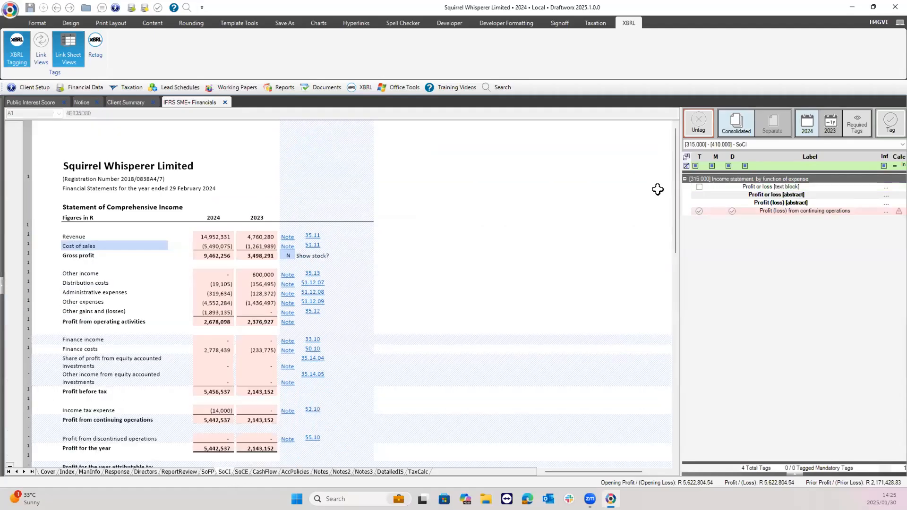
{"action": "scroll", "coordinate": [673, 190], "scroll_direction": "down", "scroll_amount": 2}
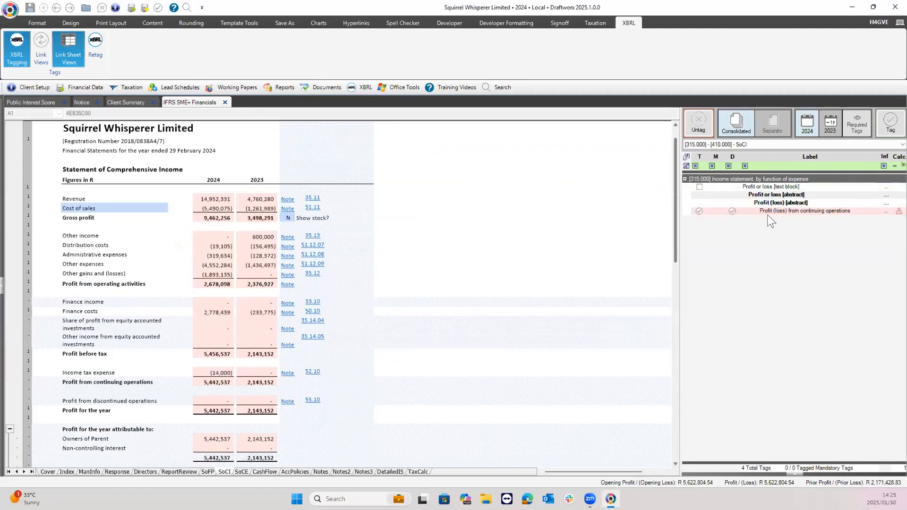
{"action": "left_click", "coordinate": [767, 211]}
{"action": "left_click", "coordinate": [214, 382]}
{"action": "left_click", "coordinate": [868, 202]}
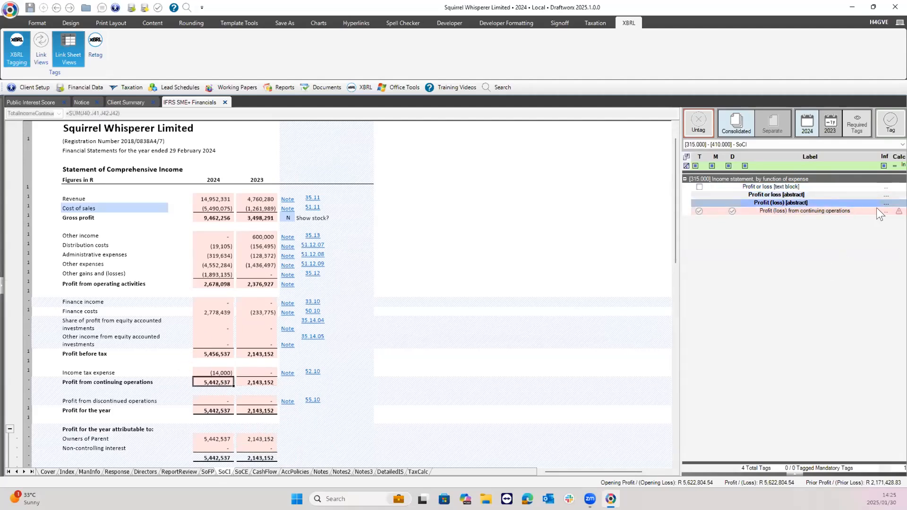
{"action": "left_click", "coordinate": [898, 211]}
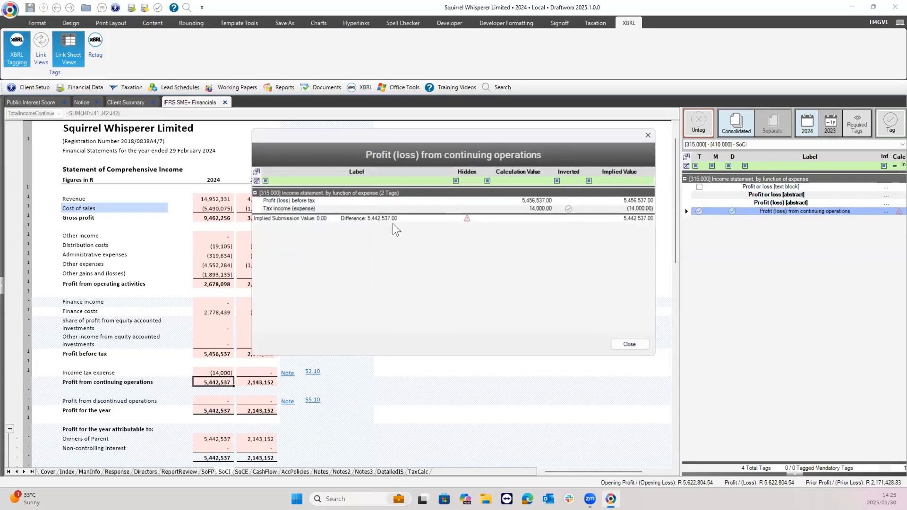
{"action": "left_click", "coordinate": [630, 344]}
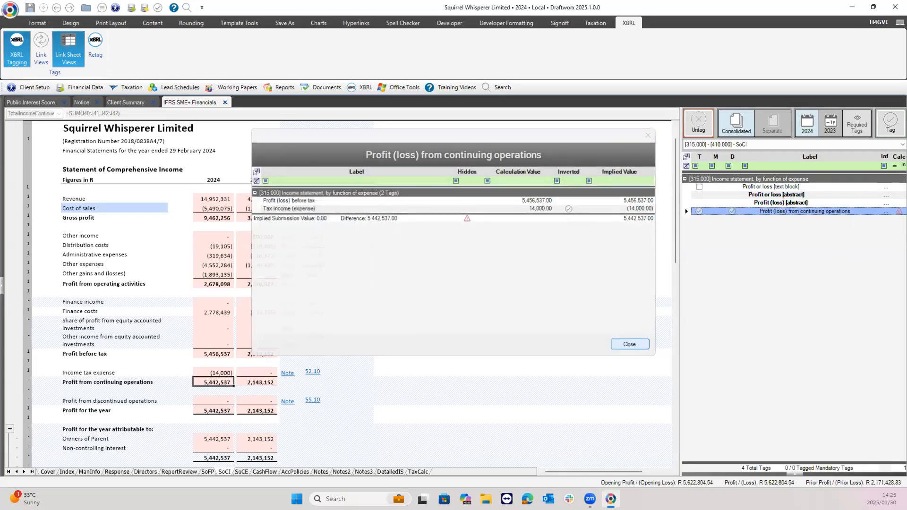
Give the profit from continuing operations tag a manual override of 5,442,537 and hide Tag Info.
{"action": "left_click", "coordinate": [794, 475]}
{"action": "left_click", "coordinate": [779, 377]}
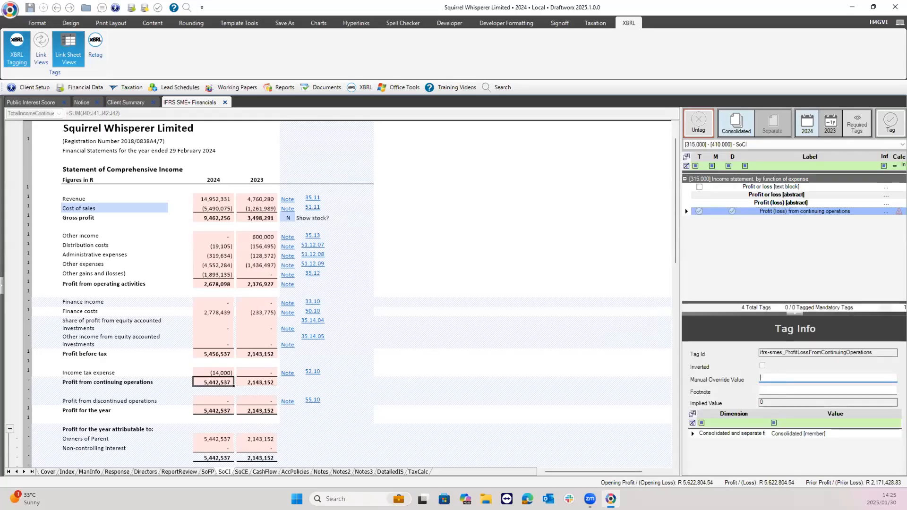
{"action": "type", "text": "5442537"}
{"action": "left_click", "coordinate": [764, 391]}
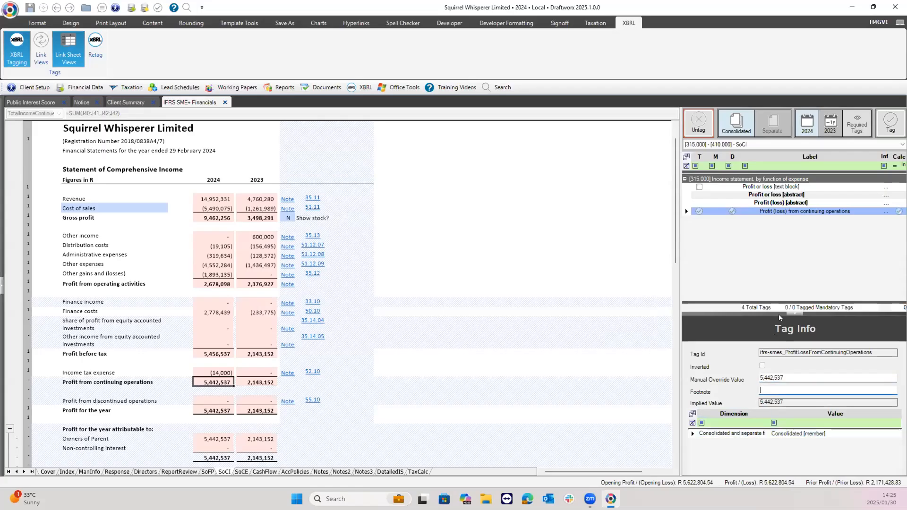
{"action": "left_click", "coordinate": [793, 313]}
Set the tag-section filter back to All sections.
{"action": "left_click", "coordinate": [783, 144]}
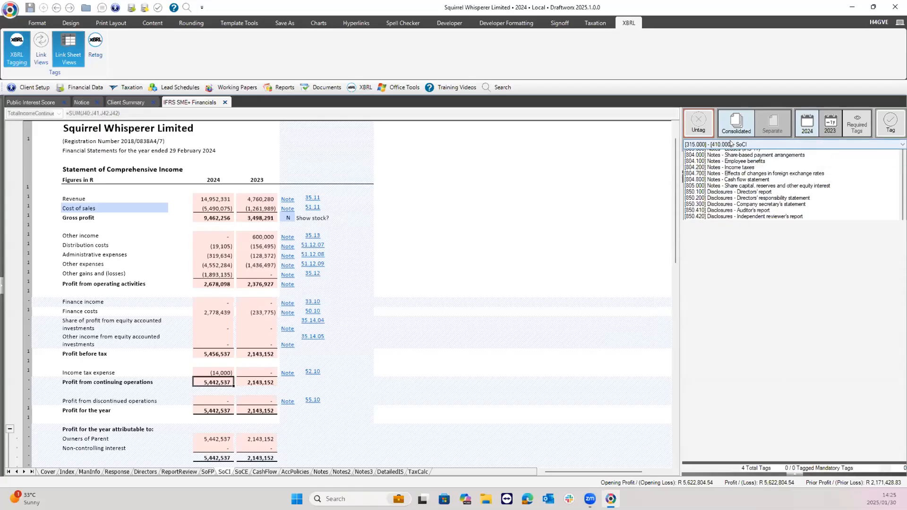
{"action": "scroll", "coordinate": [784, 195], "scroll_direction": "up", "scroll_amount": 5}
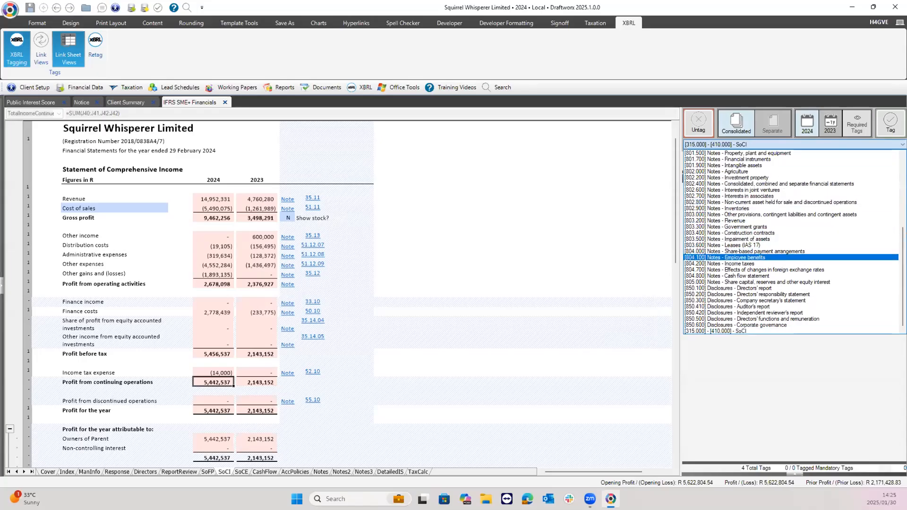
{"action": "scroll", "coordinate": [881, 155], "scroll_direction": "up", "scroll_amount": 5}
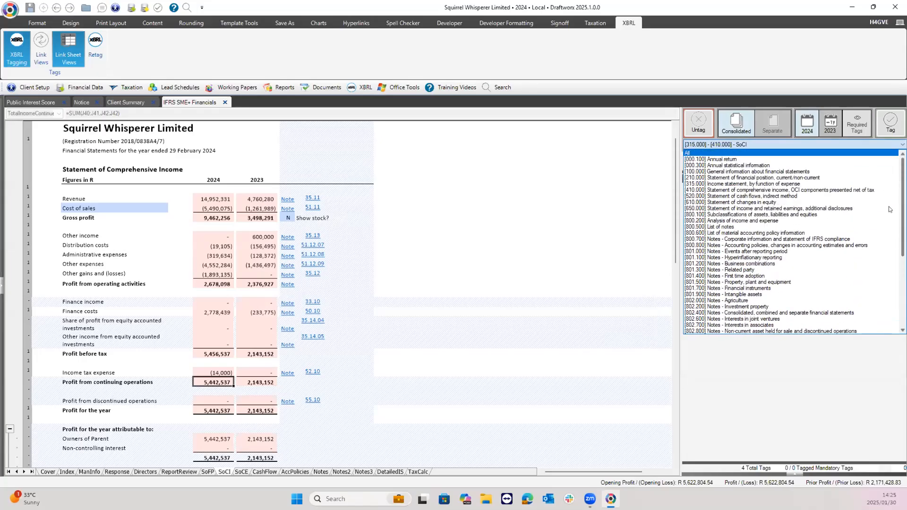
{"action": "left_click", "coordinate": [890, 216]}
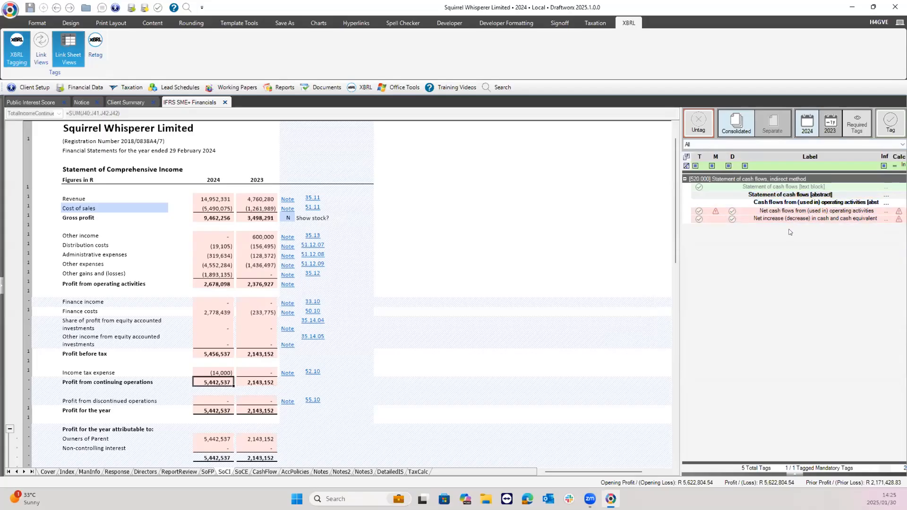
On the CashFlow sheet, select the net increase in cash tag and check its calculation breakdown.
{"action": "left_click", "coordinate": [262, 472]}
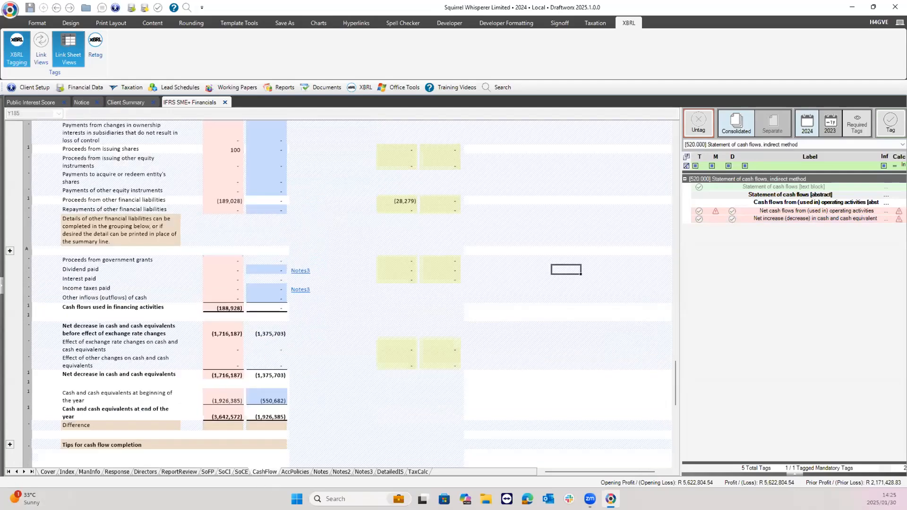
{"action": "left_click", "coordinate": [850, 211]}
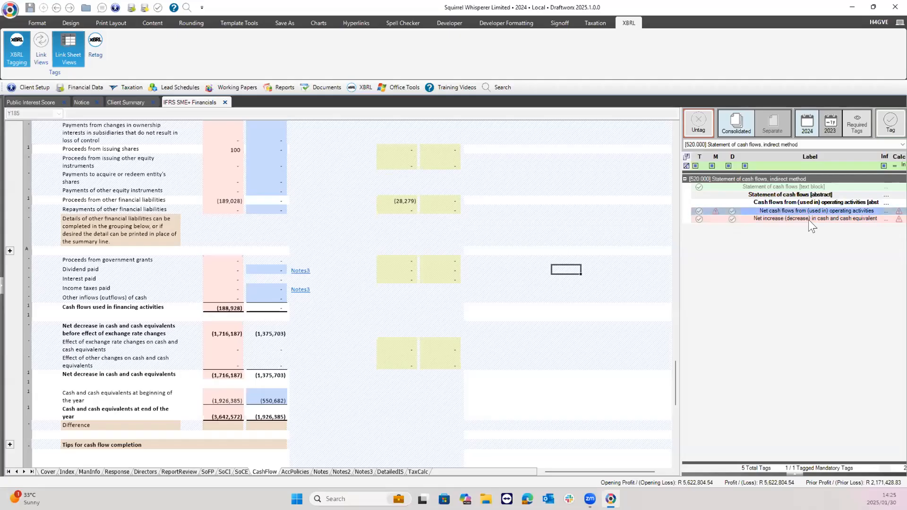
{"action": "left_click", "coordinate": [808, 219]}
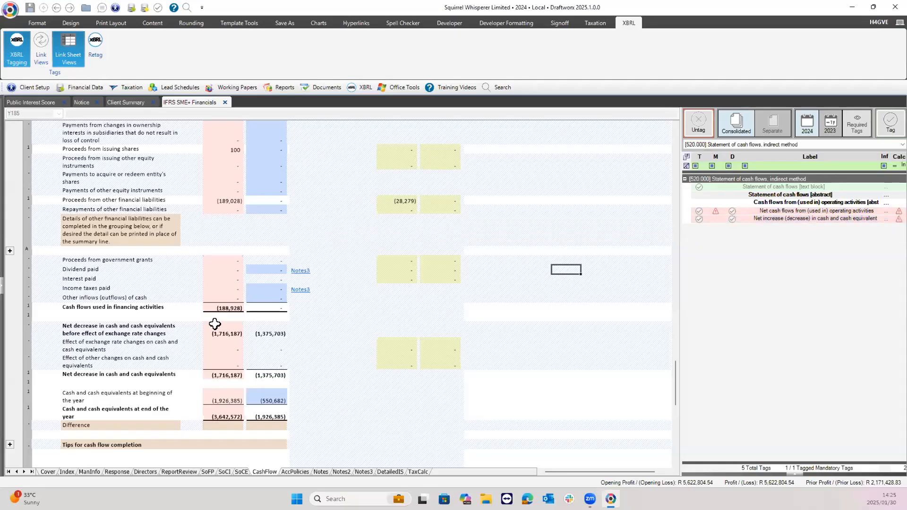
{"action": "left_click", "coordinate": [899, 219]}
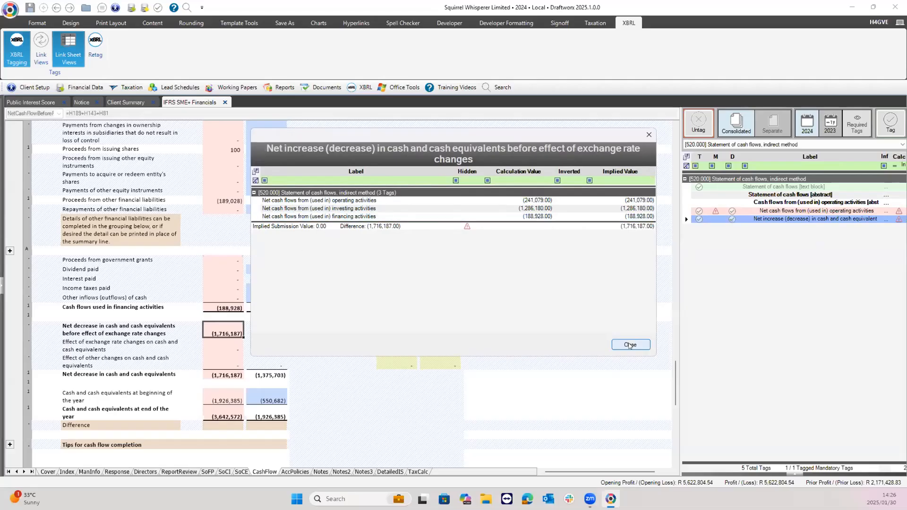
{"action": "left_click", "coordinate": [629, 345]}
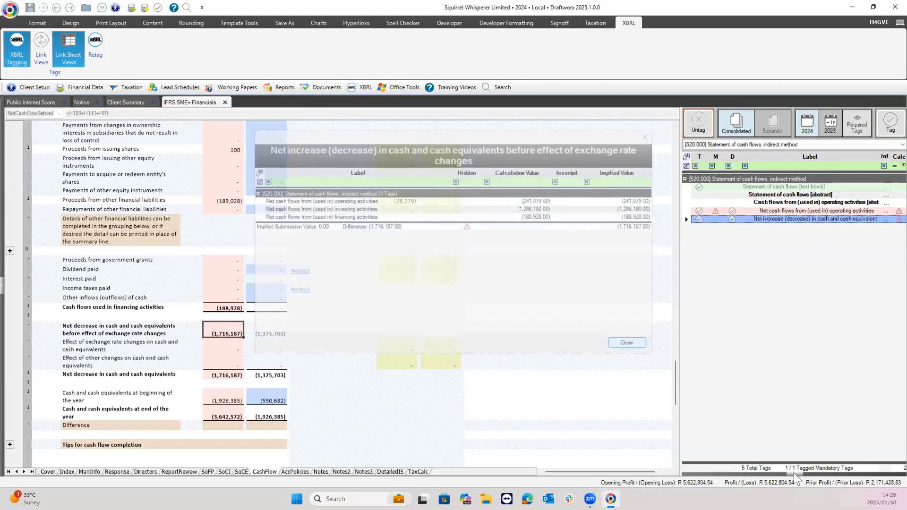
Enter -1716187 as the tag's manual override value and close Tag Info.
{"action": "left_click", "coordinate": [790, 377]}
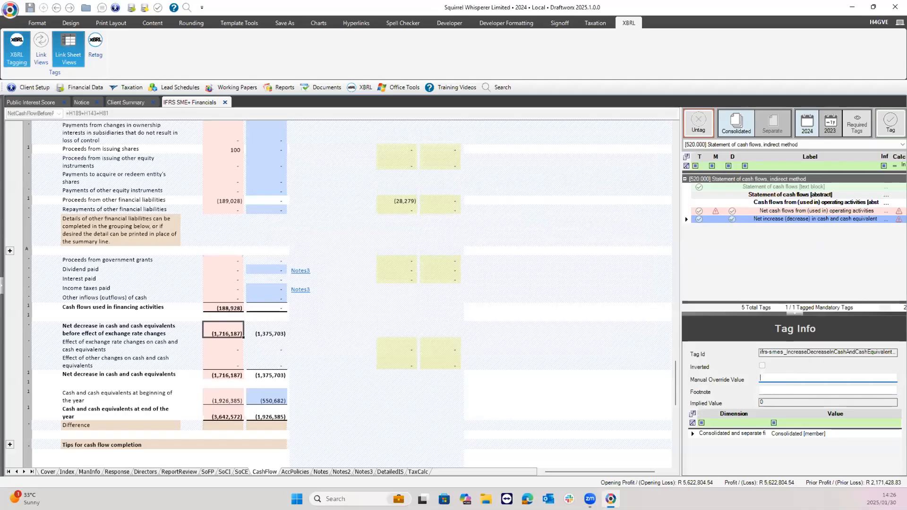
{"action": "type", "text": "-1716187"}
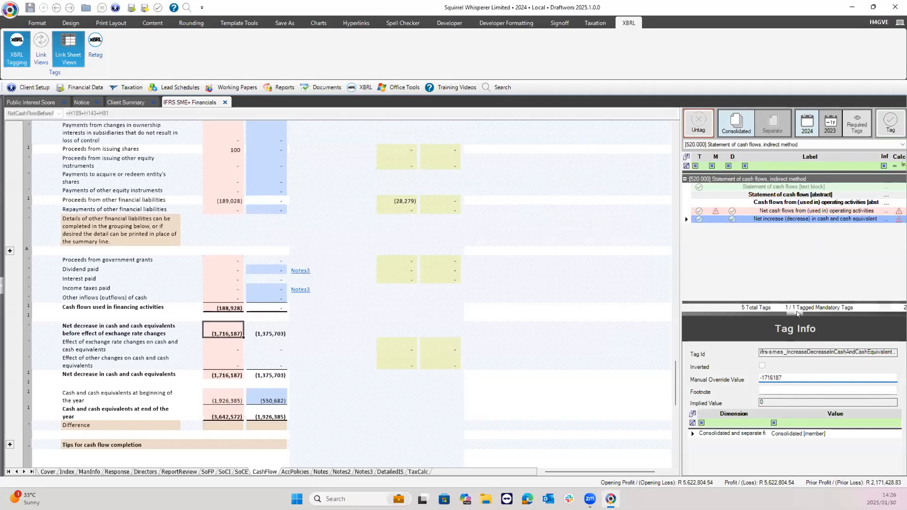
{"action": "left_click", "coordinate": [887, 229]}
{"action": "left_click", "coordinate": [797, 313]}
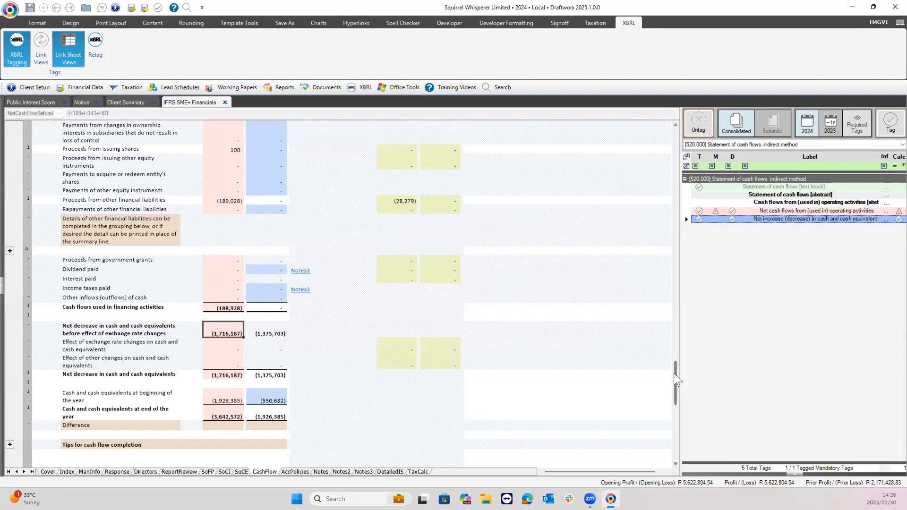
Switch the tag-section filter to [520.000] Statement of cash flows, indirect method to list all its tags.
{"action": "scroll", "coordinate": [668, 348], "scroll_direction": "up", "scroll_amount": 3}
{"action": "scroll", "coordinate": [668, 347], "scroll_direction": "up", "scroll_amount": 3}
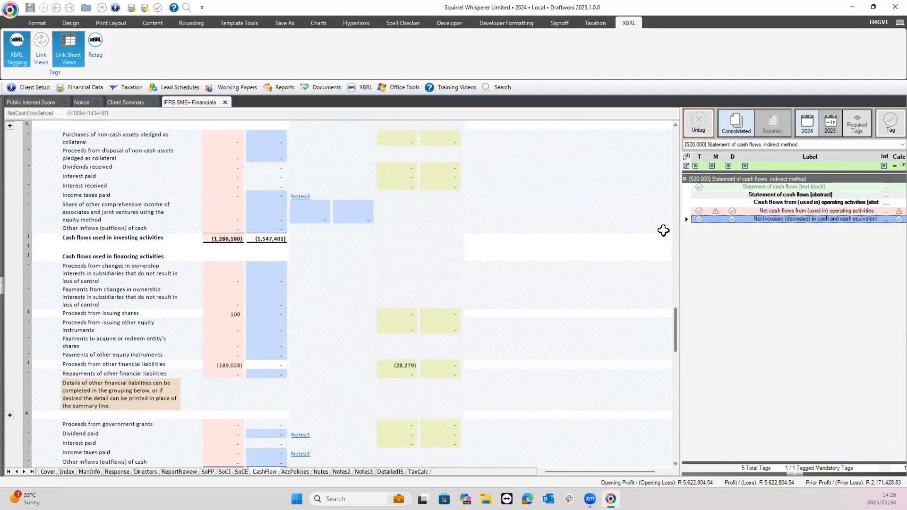
{"action": "scroll", "coordinate": [791, 214], "scroll_direction": "up", "scroll_amount": 2}
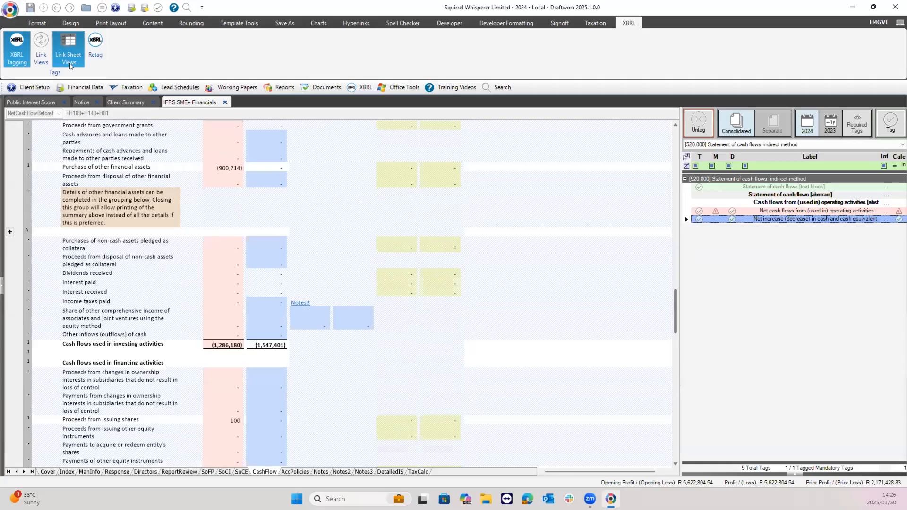
{"action": "scroll", "coordinate": [94, 125], "scroll_direction": "up", "scroll_amount": 10}
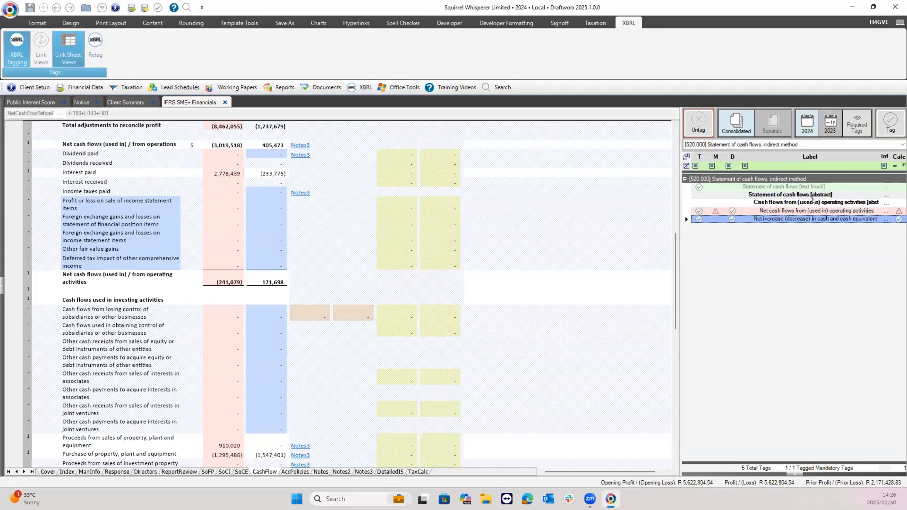
{"action": "left_click", "coordinate": [820, 145]}
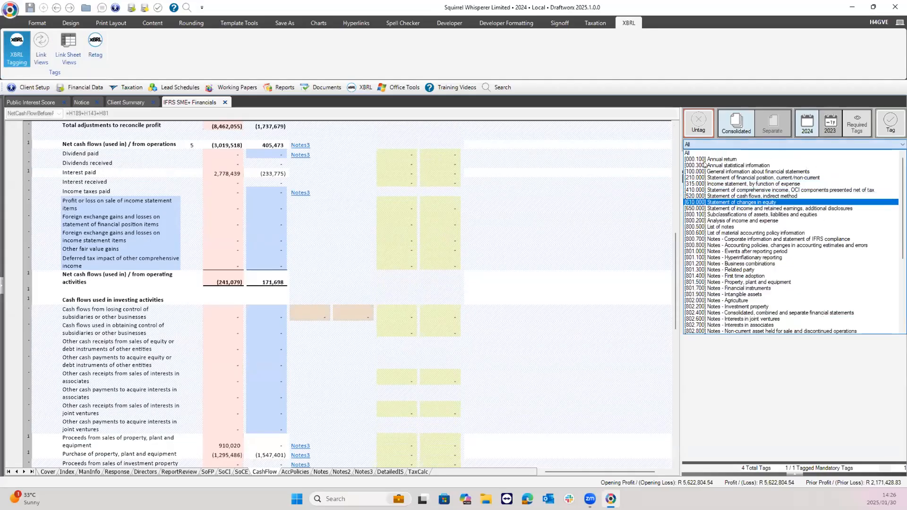
{"action": "left_click", "coordinate": [755, 196]}
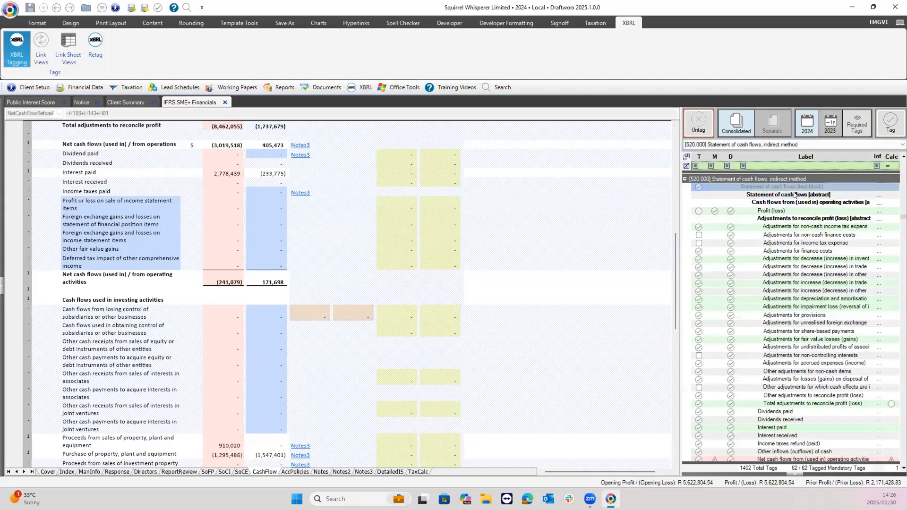
{"action": "left_click", "coordinate": [781, 242]}
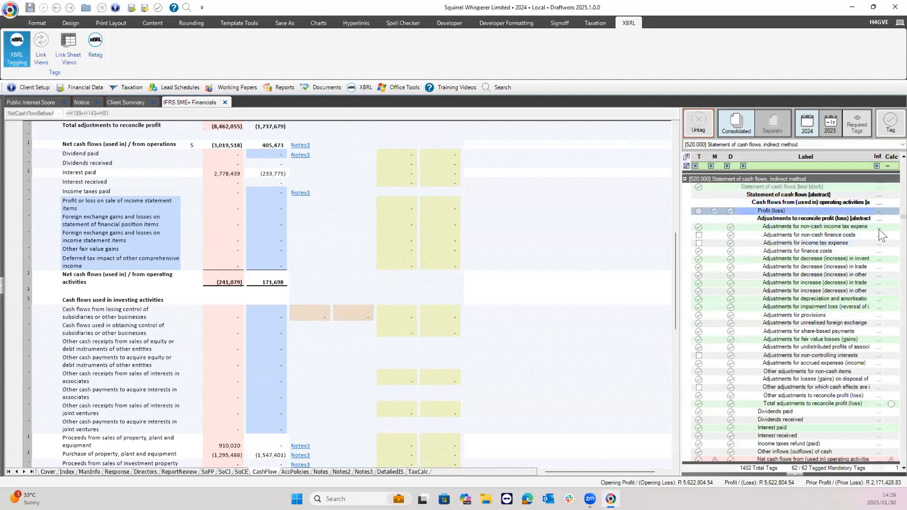
{"action": "scroll", "coordinate": [836, 426], "scroll_direction": "down", "scroll_amount": 3}
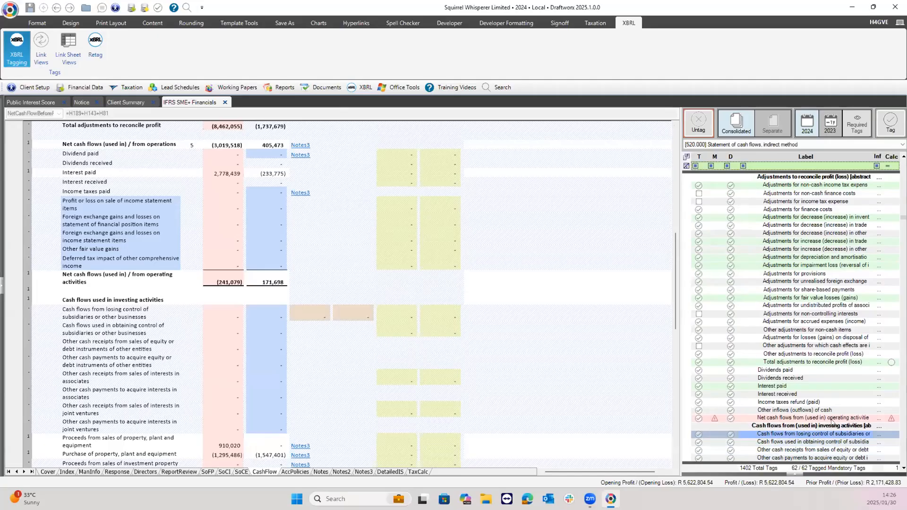
{"action": "left_click", "coordinate": [803, 418]}
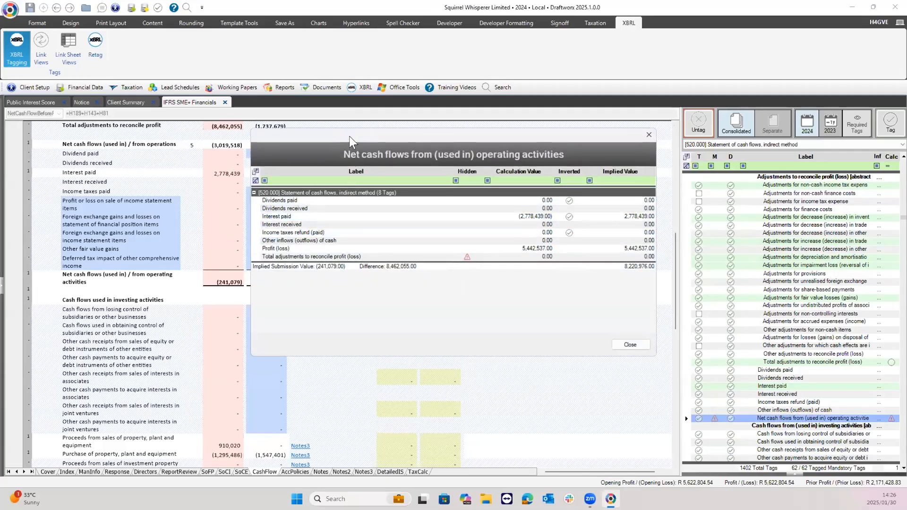
{"action": "left_click_drag", "start_coordinate": [350, 135], "coordinate": [408, 124]}
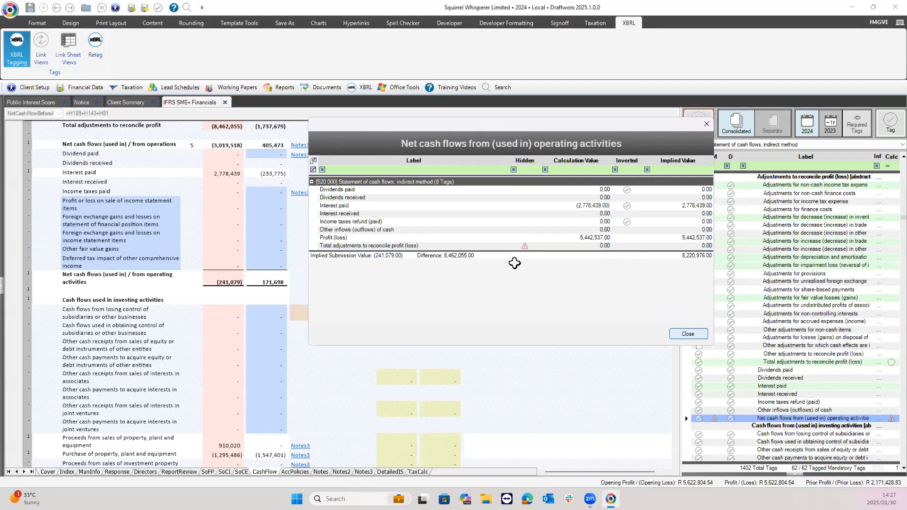
{"action": "key", "text": "Return"}
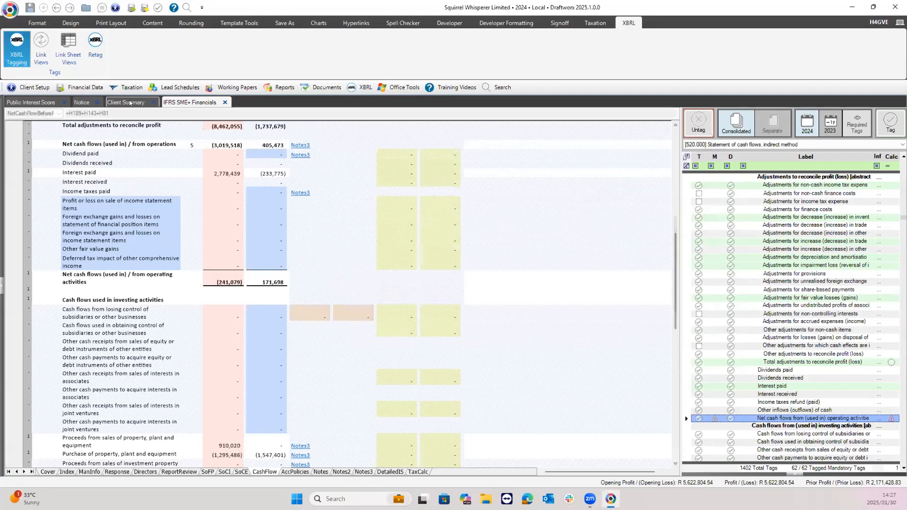
{"action": "left_click", "coordinate": [216, 127]}
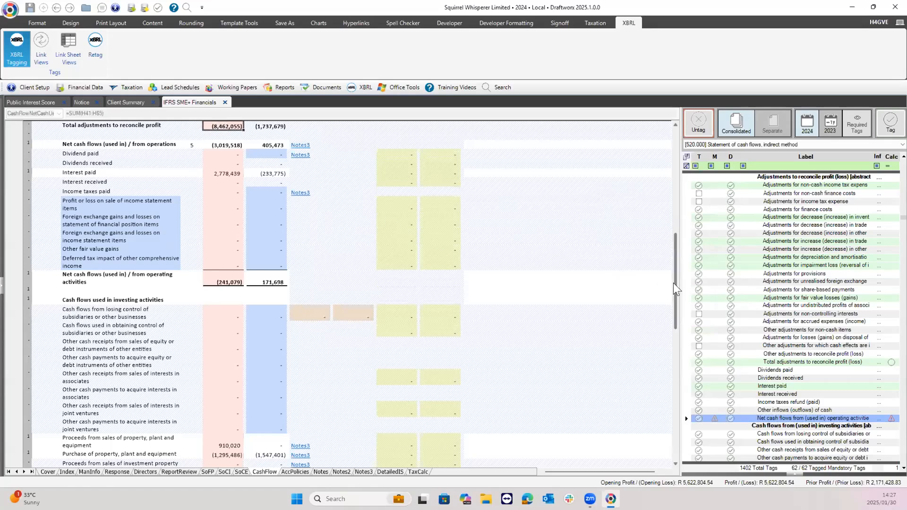
{"action": "scroll", "coordinate": [670, 270], "scroll_direction": "up", "scroll_amount": 1}
{"action": "scroll", "coordinate": [659, 231], "scroll_direction": "down", "scroll_amount": 1}
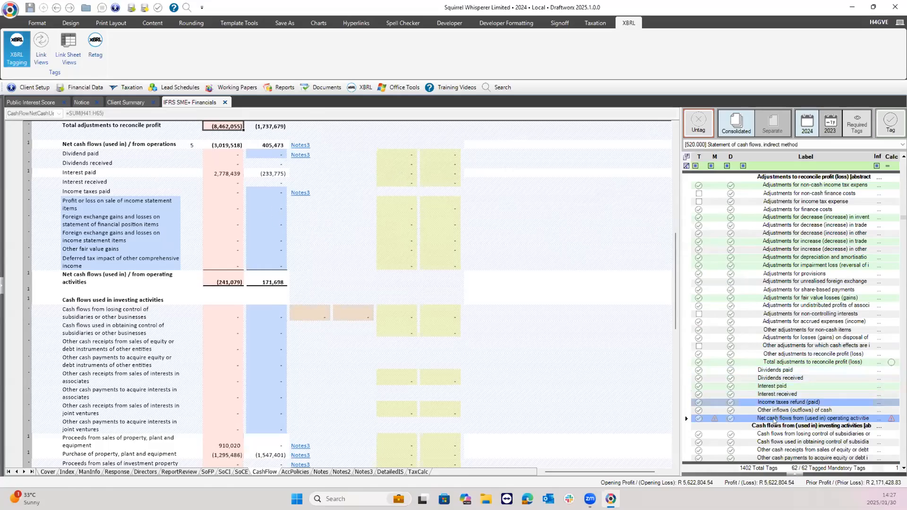
{"action": "double_click", "coordinate": [775, 419]}
{"action": "left_click", "coordinate": [794, 314]}
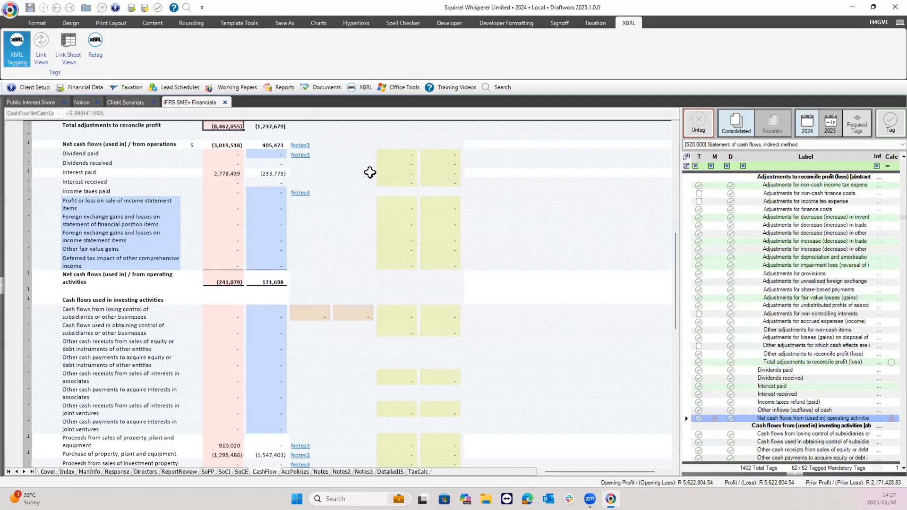
Go to the cash-flow note on Notes3 and tag the 2024 income tax expense figure.
{"action": "left_click", "coordinate": [305, 144]}
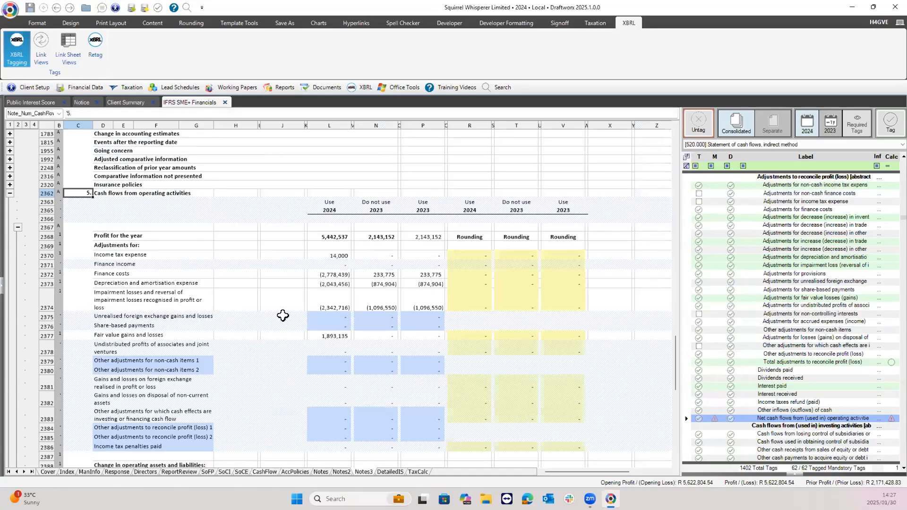
{"action": "left_click", "coordinate": [331, 236]}
{"action": "left_click", "coordinate": [319, 253]}
{"action": "left_click", "coordinate": [336, 283]}
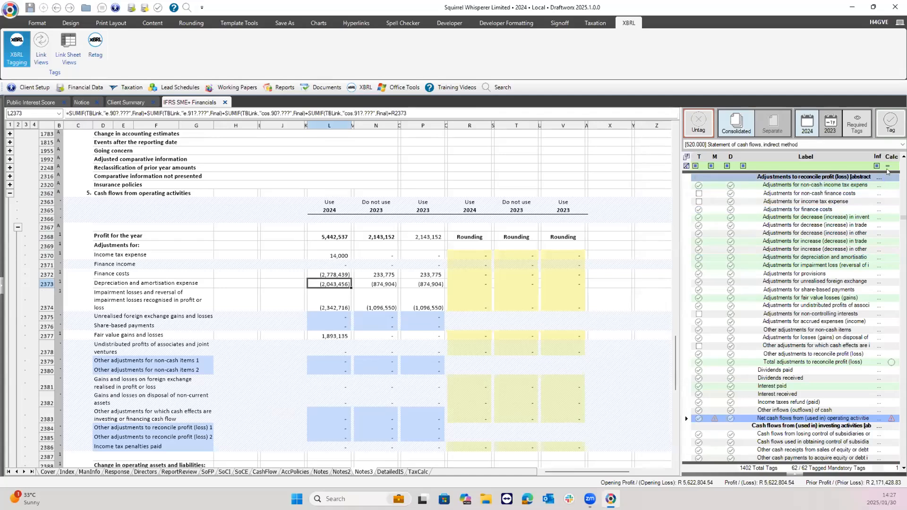
{"action": "scroll", "coordinate": [870, 229], "scroll_direction": "up", "scroll_amount": 1}
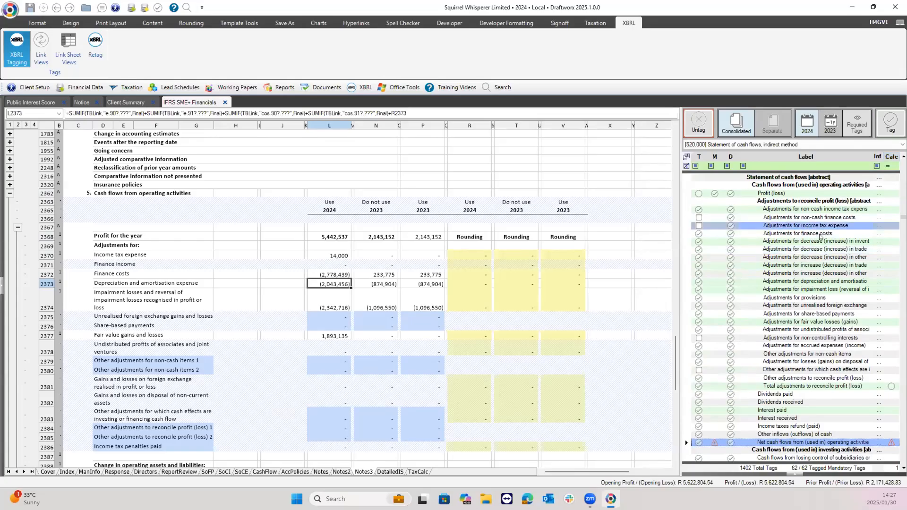
{"action": "left_click", "coordinate": [821, 233]}
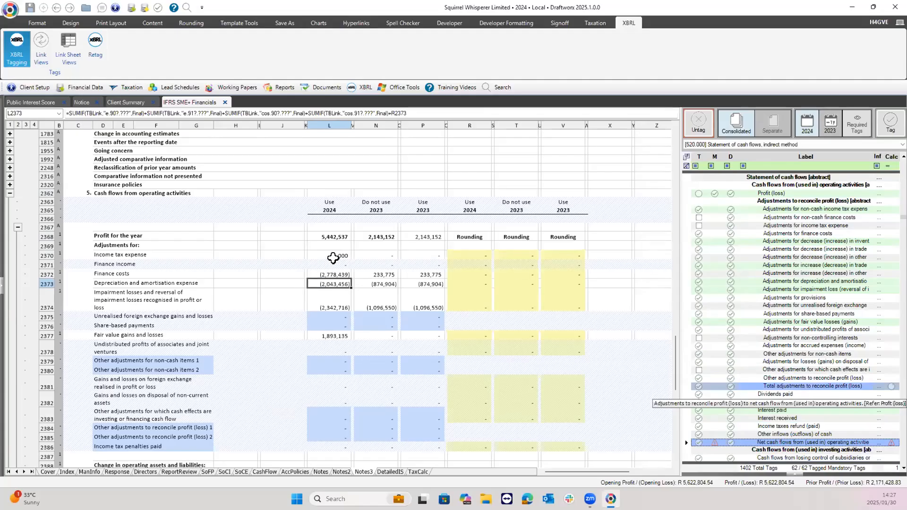
{"action": "left_click", "coordinate": [333, 255]}
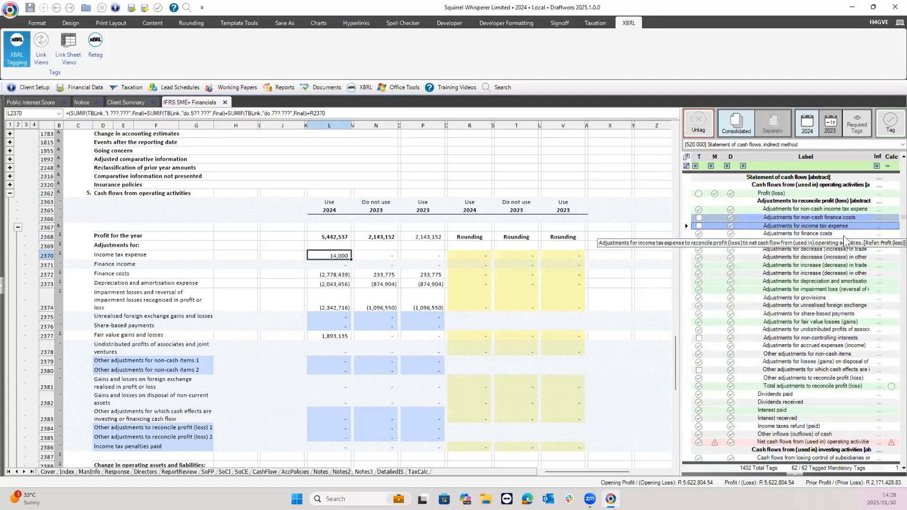
{"action": "left_click", "coordinate": [324, 257]}
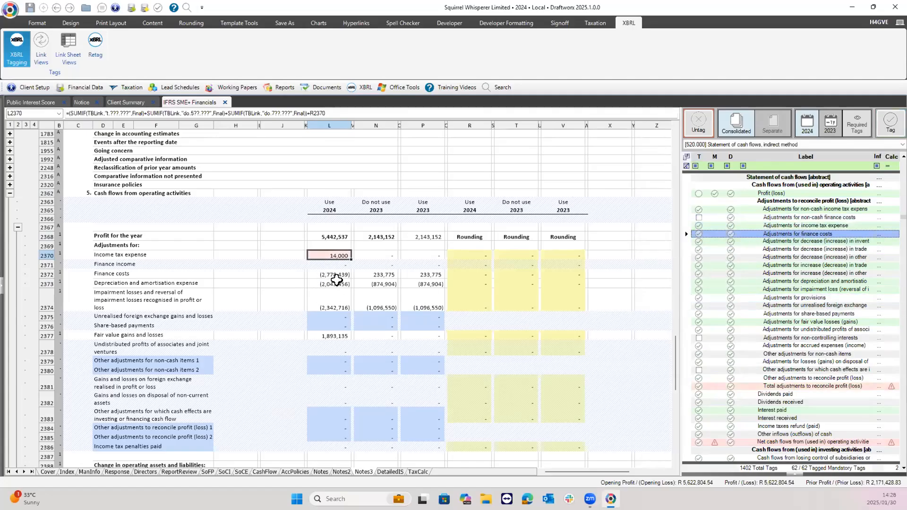
Review tag details for the 2024 finance costs figure and the candidate adjustment tags.
{"action": "left_click", "coordinate": [330, 273]}
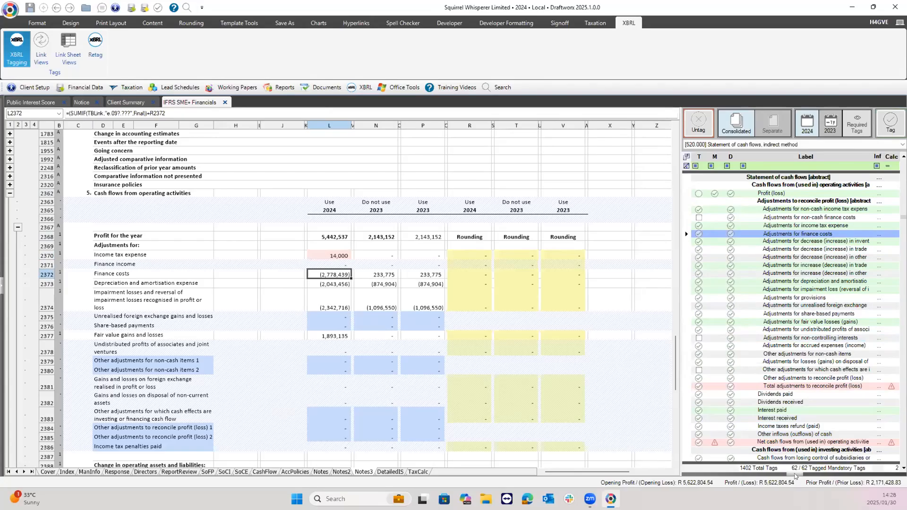
{"action": "left_click", "coordinate": [794, 474]}
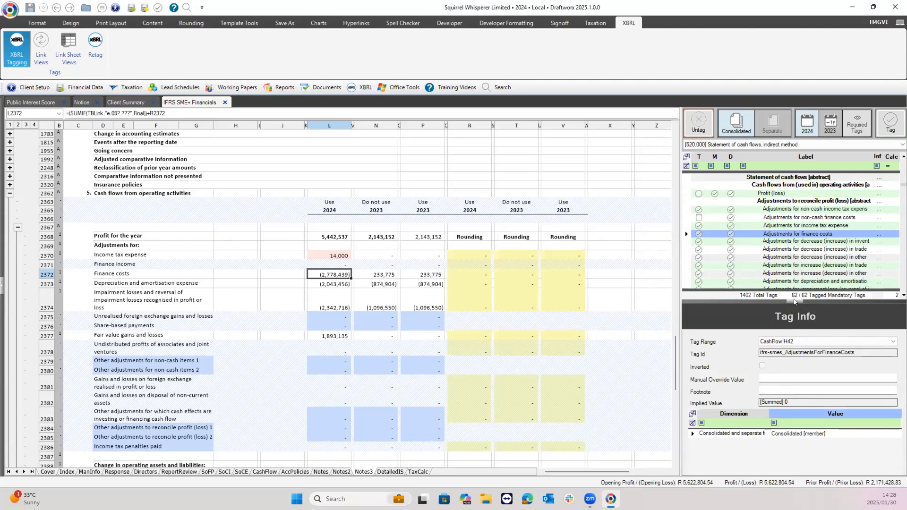
{"action": "left_click", "coordinate": [793, 302]}
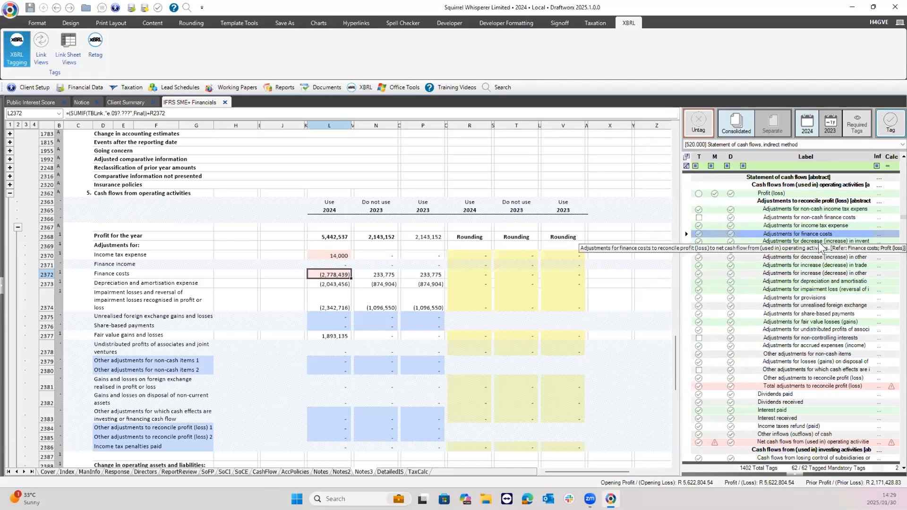
{"action": "left_click", "coordinate": [795, 473]}
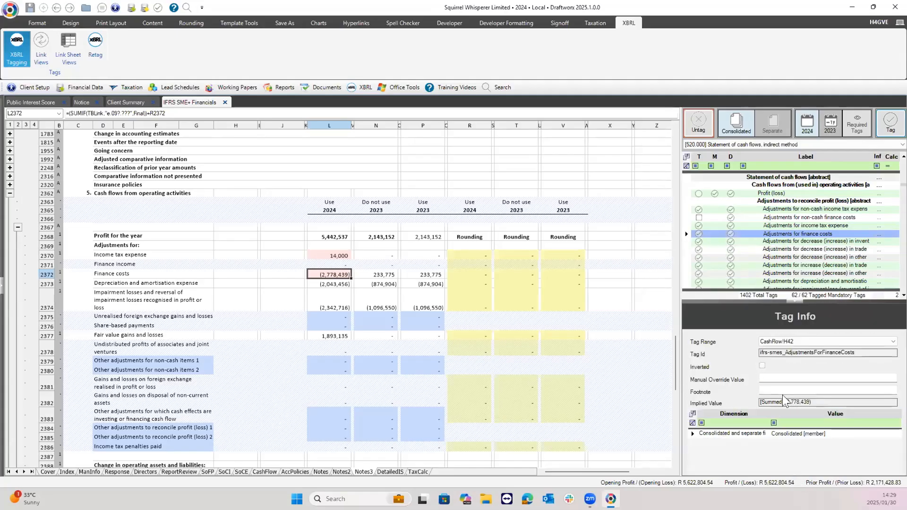
{"action": "left_click", "coordinate": [795, 301]}
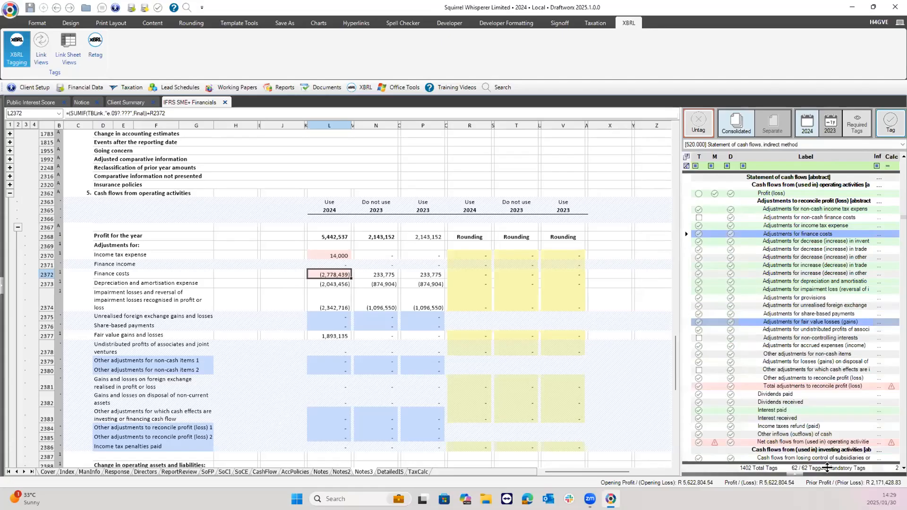
{"action": "left_click", "coordinate": [787, 241]}
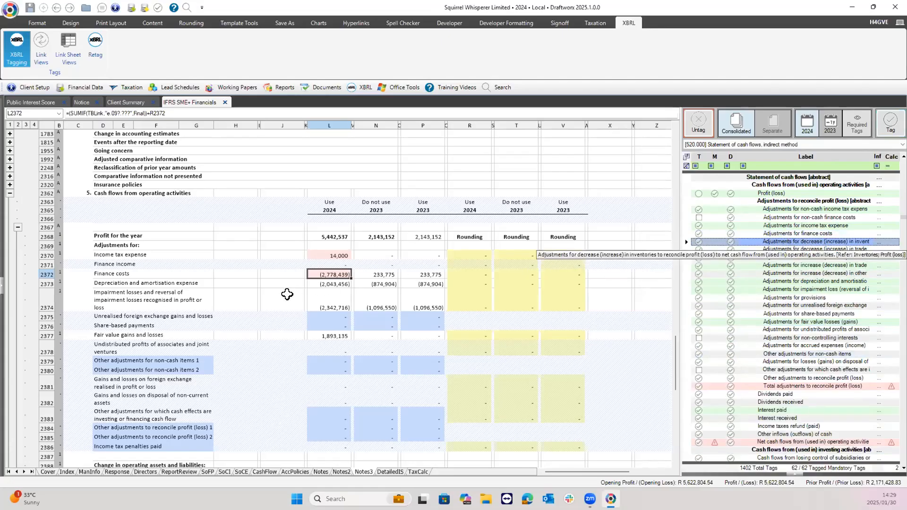
{"action": "key", "text": "Down"}
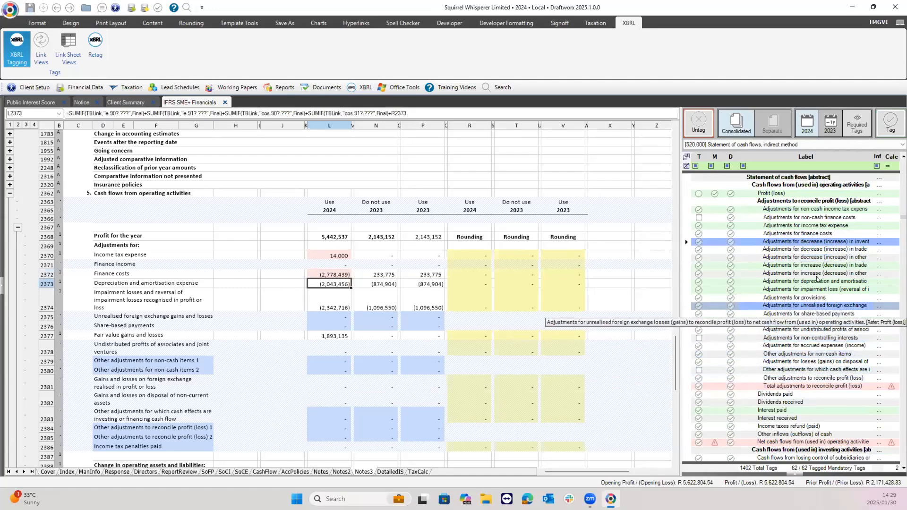
{"action": "left_click", "coordinate": [794, 474]}
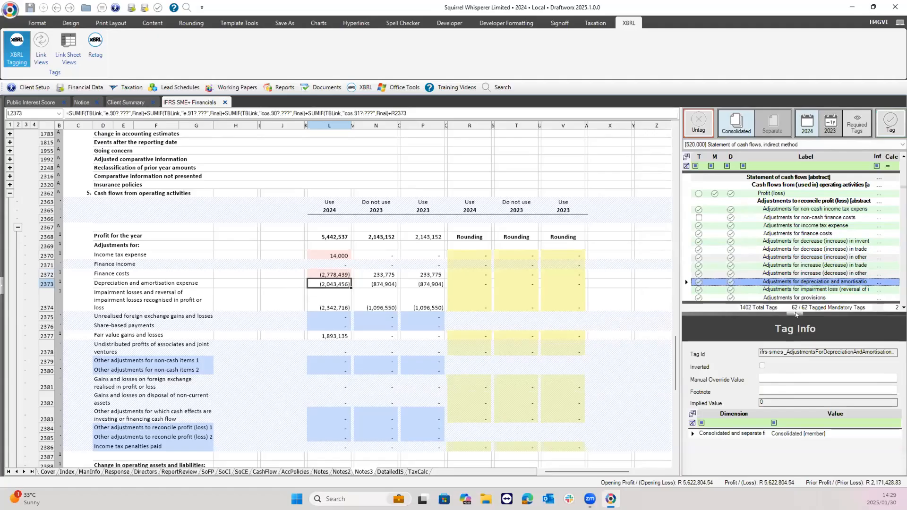
{"action": "left_click", "coordinate": [795, 313]}
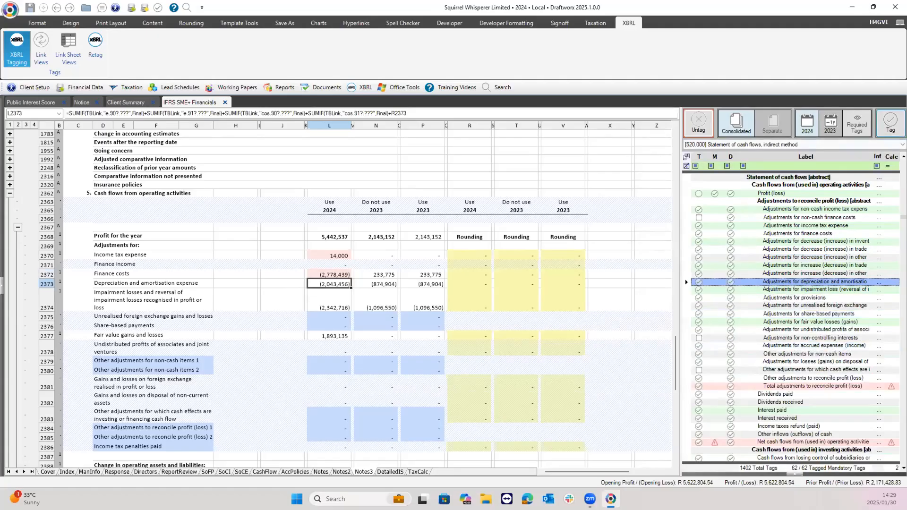
Tag the 2024 impairment amount in L2374 with the impairment loss adjustment element.
{"action": "left_click", "coordinate": [335, 300]}
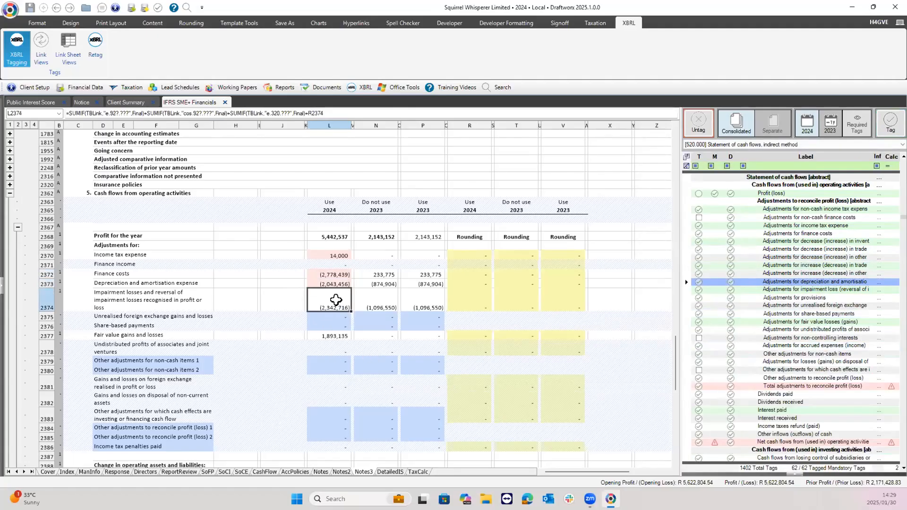
{"action": "left_click", "coordinate": [821, 290]}
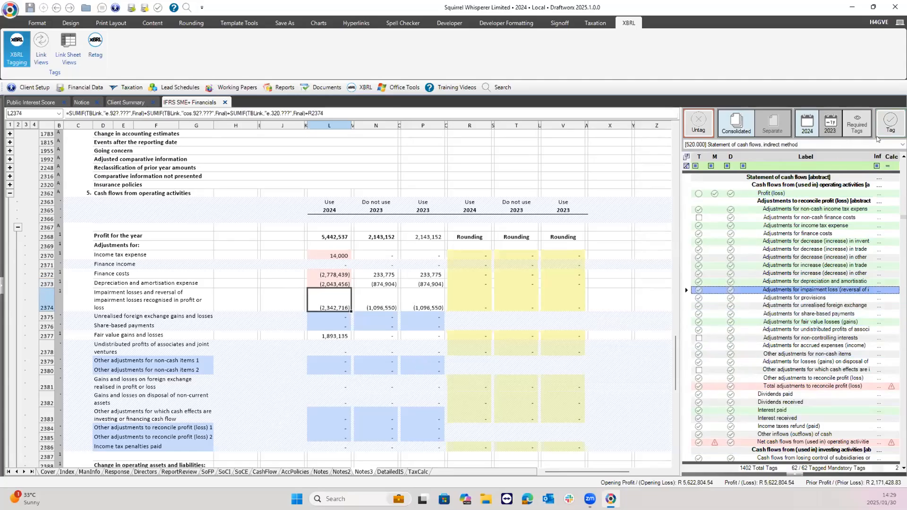
{"action": "left_click", "coordinate": [795, 474]}
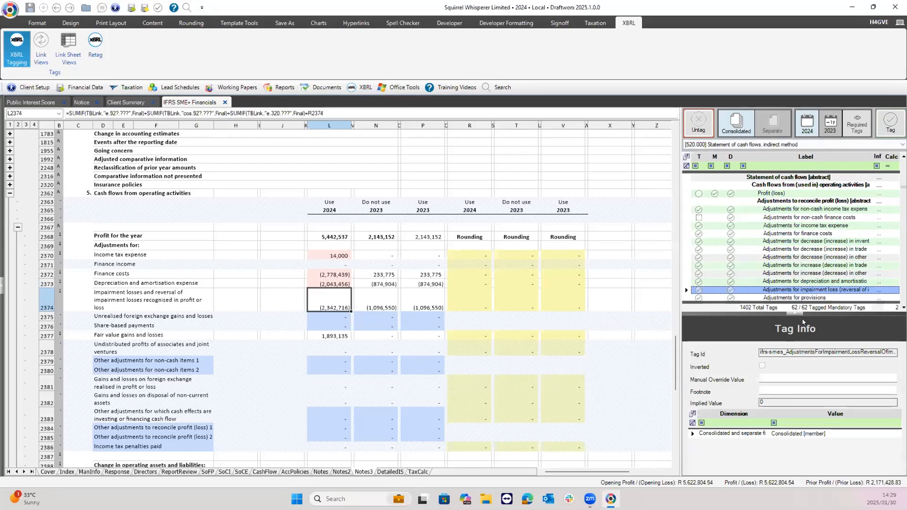
{"action": "left_click", "coordinate": [794, 313]}
{"action": "left_click", "coordinate": [890, 124]}
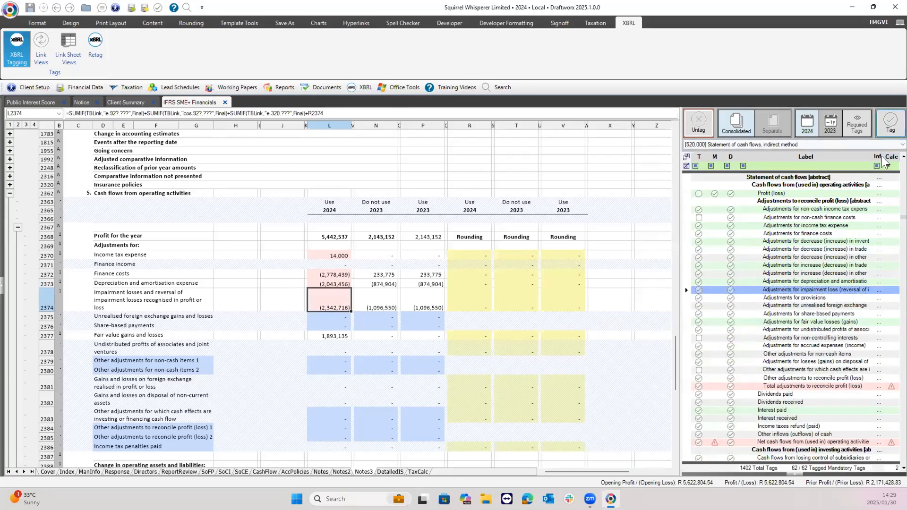
Tag the 2024 fair value gains amount in L2377 with the fair value losses (gains) element.
{"action": "left_click", "coordinate": [339, 337]}
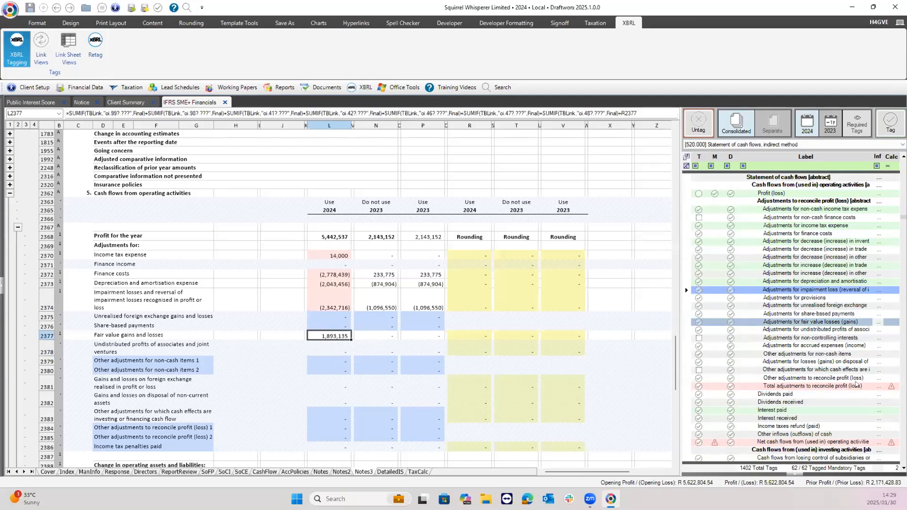
{"action": "left_click", "coordinate": [857, 322]}
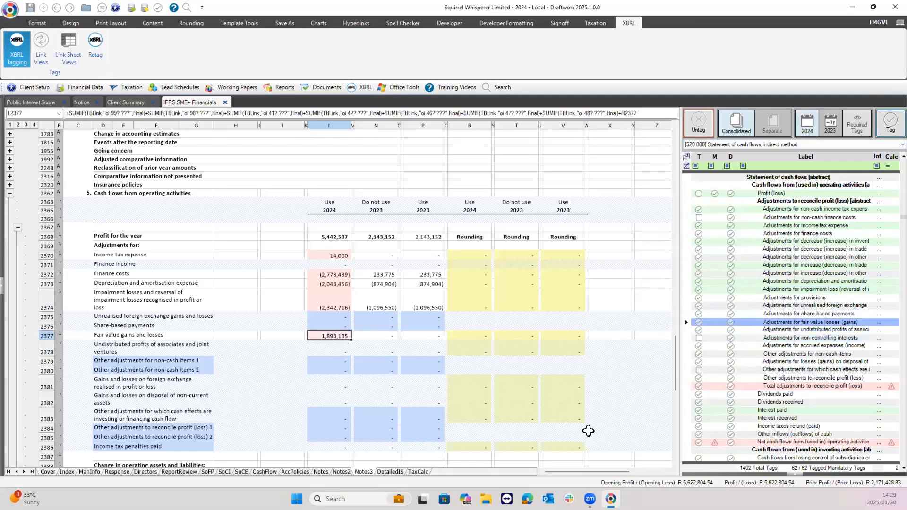
{"action": "scroll", "coordinate": [669, 392], "scroll_direction": "down", "scroll_amount": 2}
{"action": "left_click", "coordinate": [330, 430]}
{"action": "key", "text": "Down"}
{"action": "key", "text": "Down"}
{"action": "key", "text": "Down"}
{"action": "scroll", "coordinate": [331, 423], "scroll_direction": "down", "scroll_amount": 3}
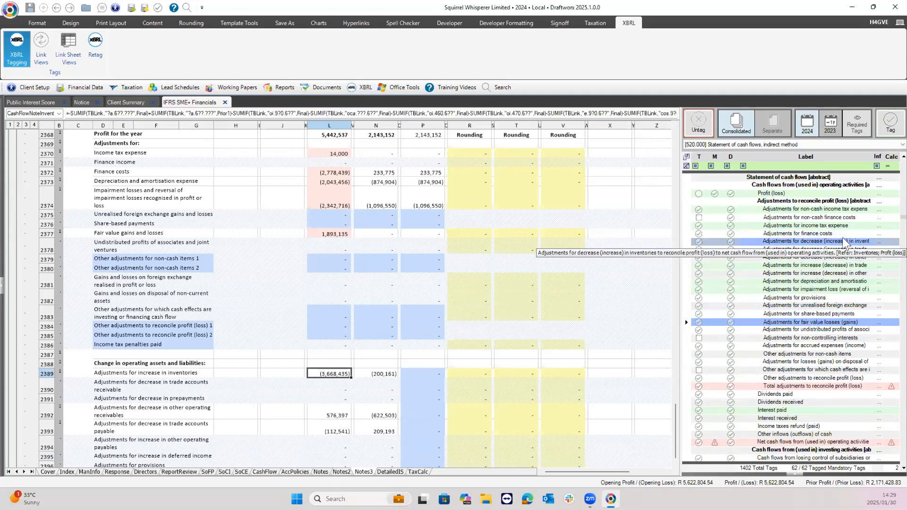
Tag the 2024 inventories (L2389) and other receivables (L2392) movements with their decrease (increase) elements.
{"action": "left_click", "coordinate": [845, 242]}
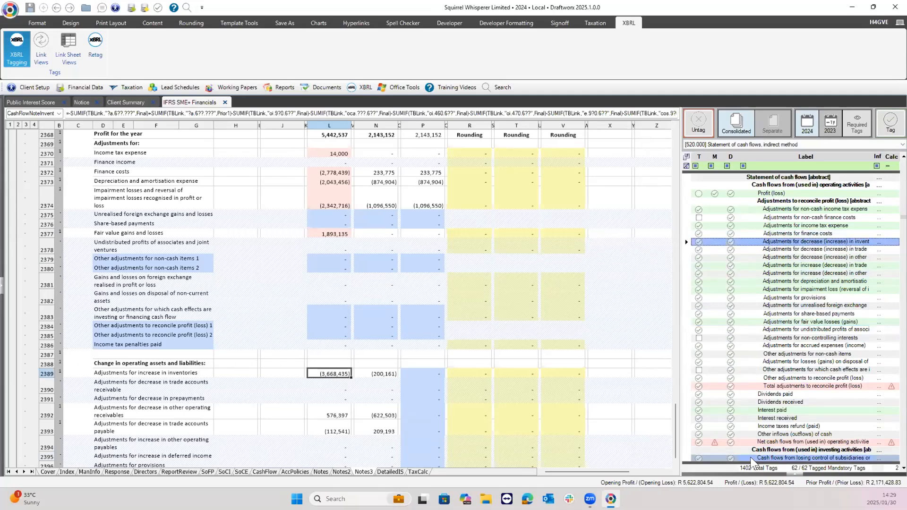
{"action": "left_click", "coordinate": [881, 125]}
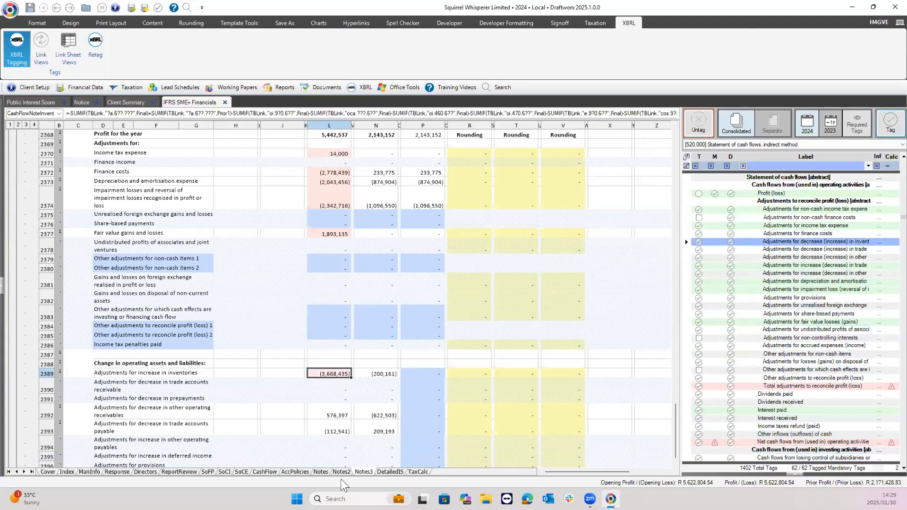
{"action": "left_click", "coordinate": [336, 413]}
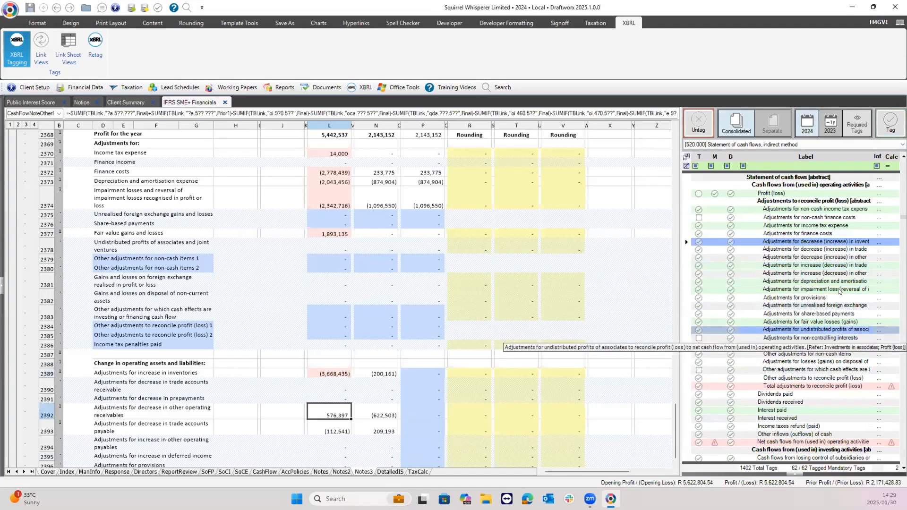
{"action": "left_click", "coordinate": [835, 256]}
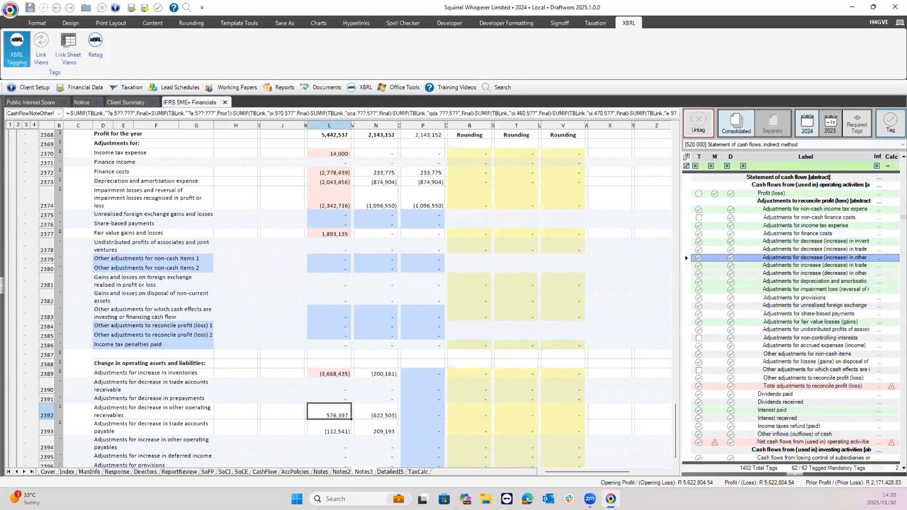
{"action": "left_click", "coordinate": [888, 131]}
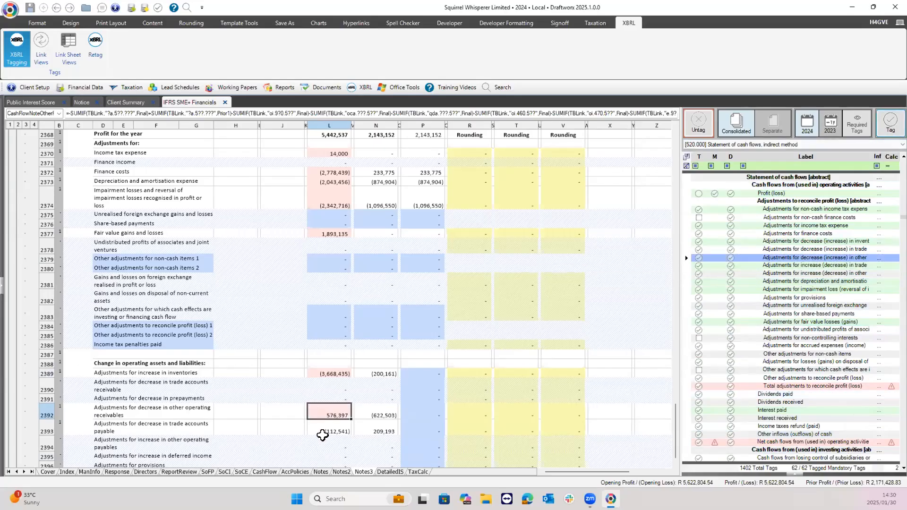
Tag the 2024 trade payables movement in L2393 with the increase (decrease) in trade payables element.
{"action": "left_click", "coordinate": [333, 427]}
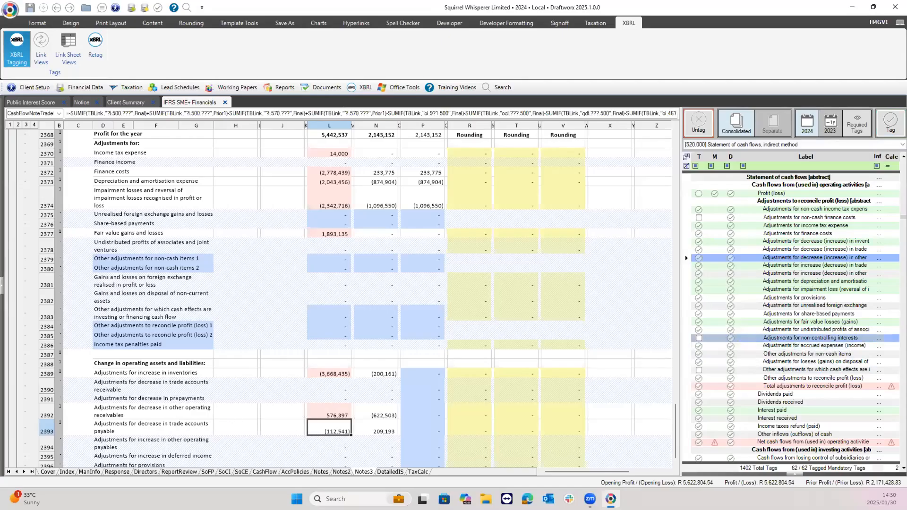
{"action": "left_click", "coordinate": [839, 242]}
{"action": "left_click", "coordinate": [837, 258]}
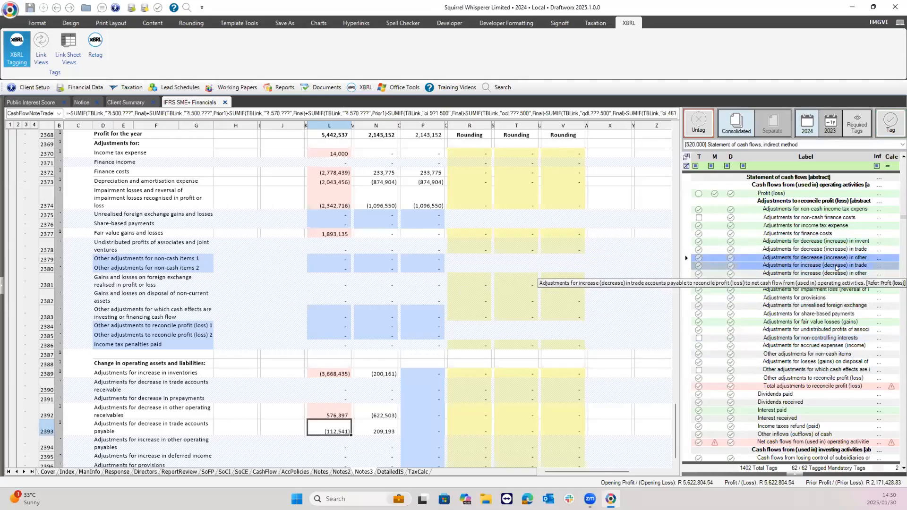
{"action": "left_click", "coordinate": [837, 266]}
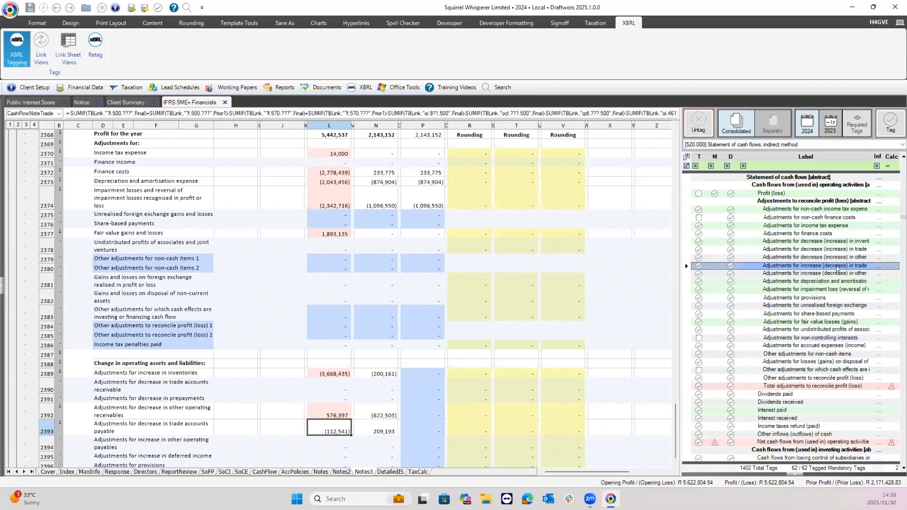
{"action": "left_click", "coordinate": [882, 128]}
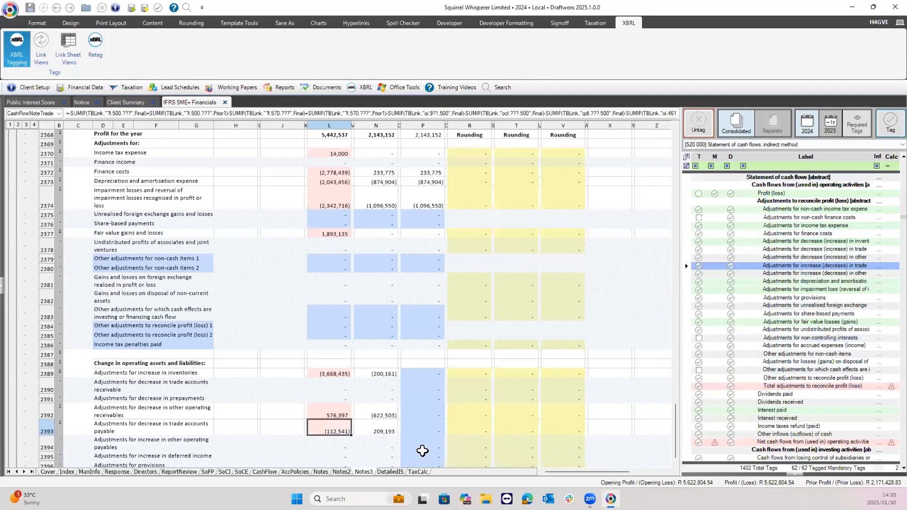
{"action": "left_click", "coordinate": [326, 438]}
{"action": "key", "text": "Down"}
{"action": "key", "text": "Down"}
{"action": "key", "text": "Down"}
{"action": "key", "text": "Down"}
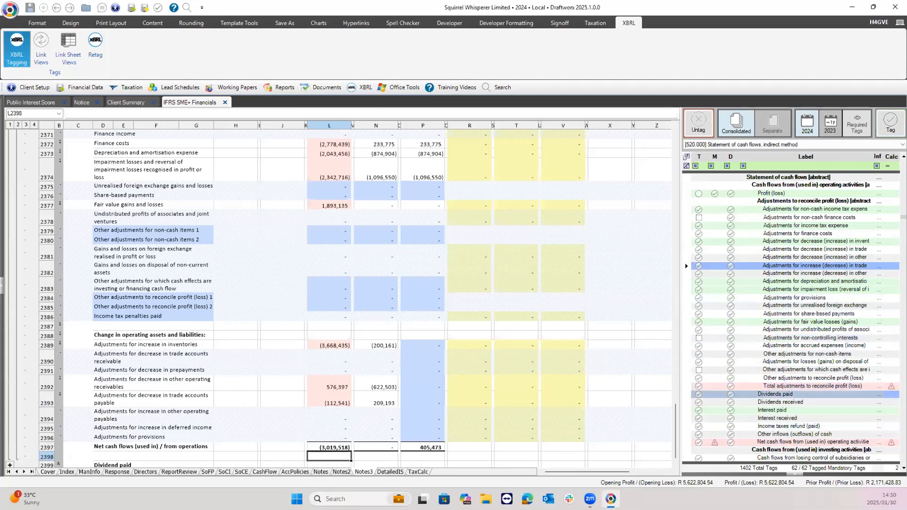
{"action": "mouse_move", "coordinate": [891, 387]}
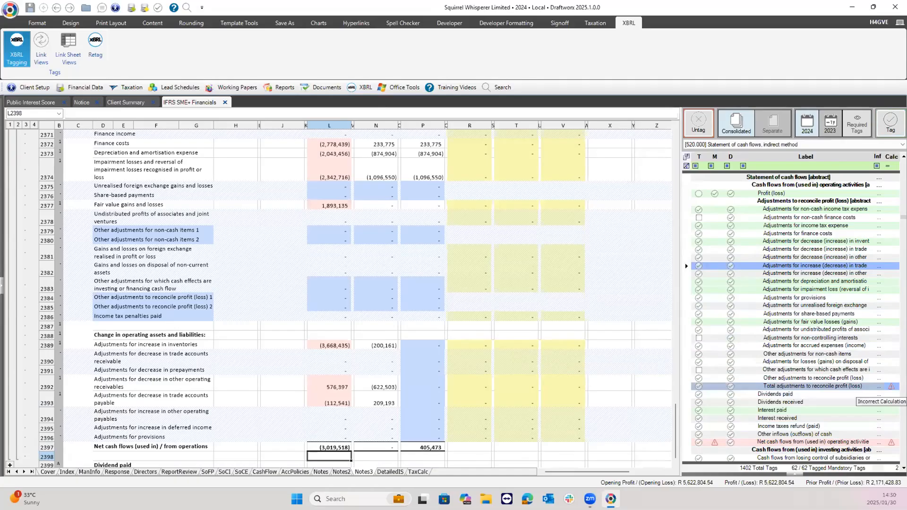
Review the failing Total adjustments calculation, close it, and select the (8,462,055) total on CashFlow.
{"action": "left_click", "coordinate": [891, 387]}
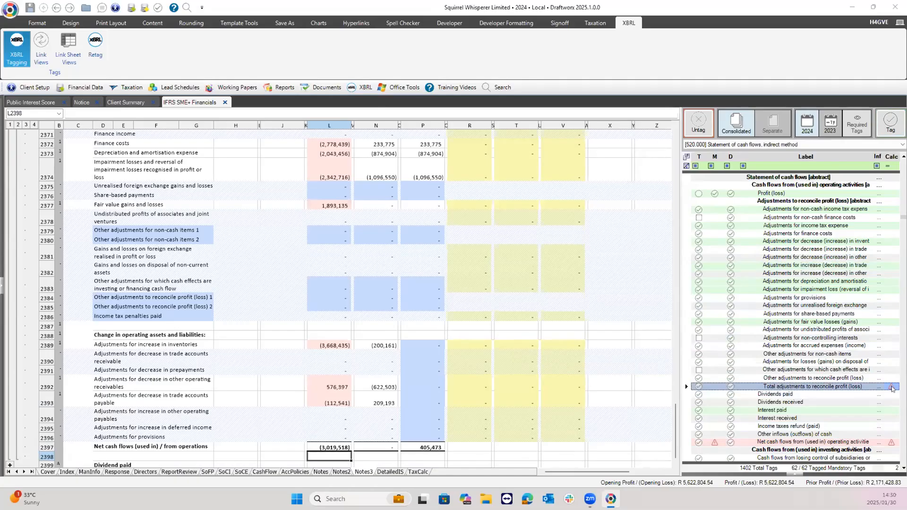
{"action": "left_click_drag", "start_coordinate": [650, 259], "coordinate": [646, 330]}
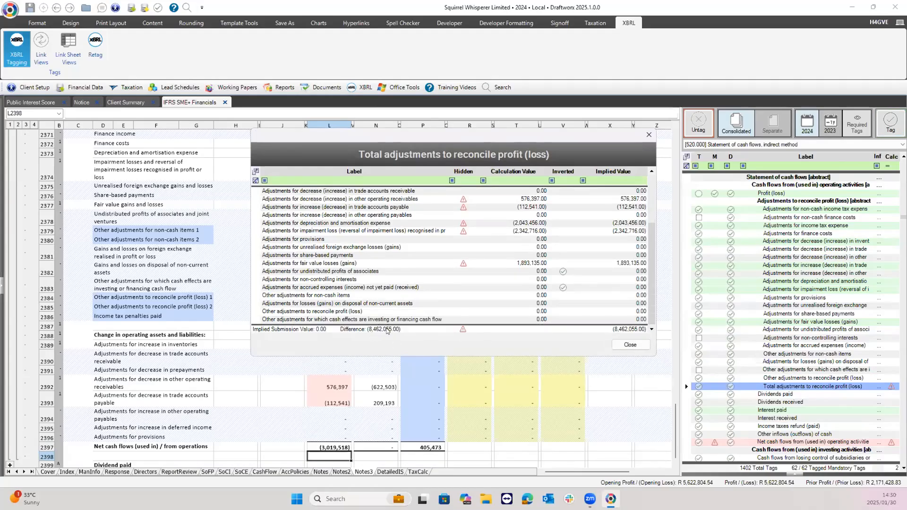
{"action": "left_click", "coordinate": [633, 342]}
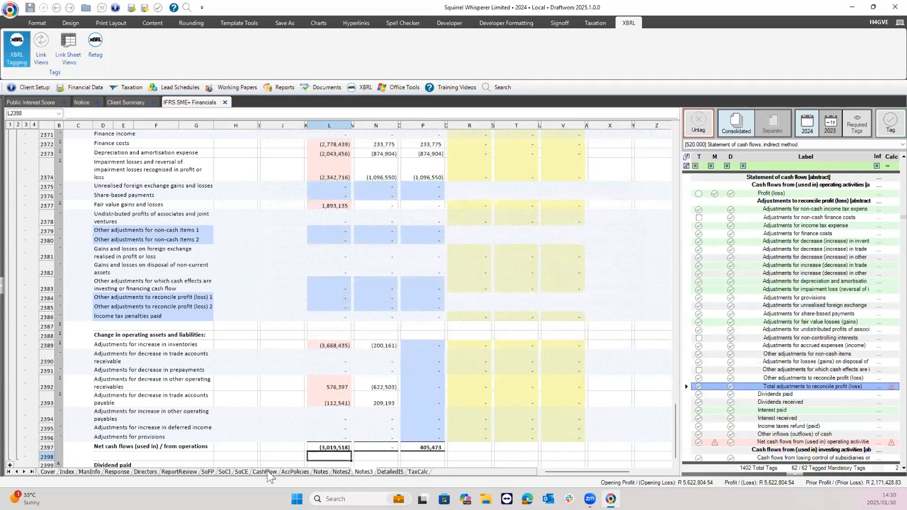
{"action": "left_click", "coordinate": [266, 471]}
{"action": "left_click", "coordinate": [221, 126]}
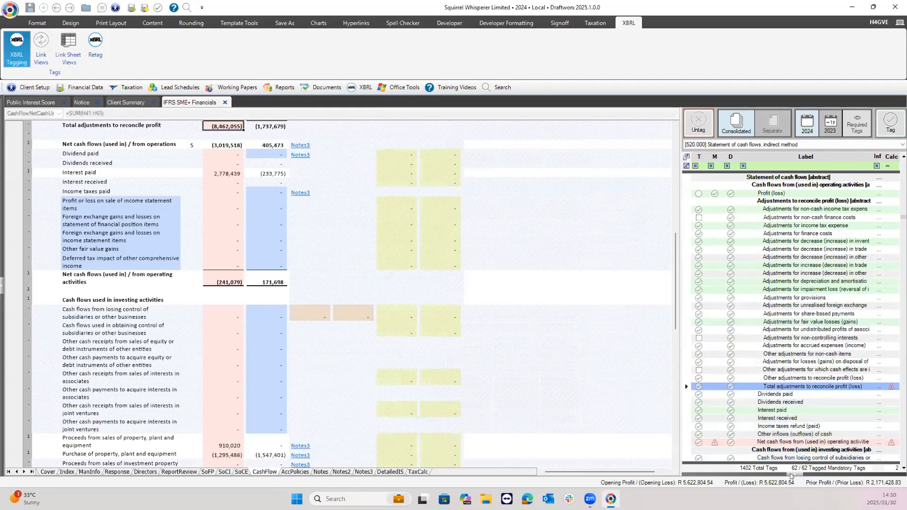
Give Total adjustments a -8462055 manual override and check the operating activities calculation.
{"action": "left_click", "coordinate": [792, 474]}
{"action": "left_click", "coordinate": [780, 377]}
{"action": "type", "text": "-"}
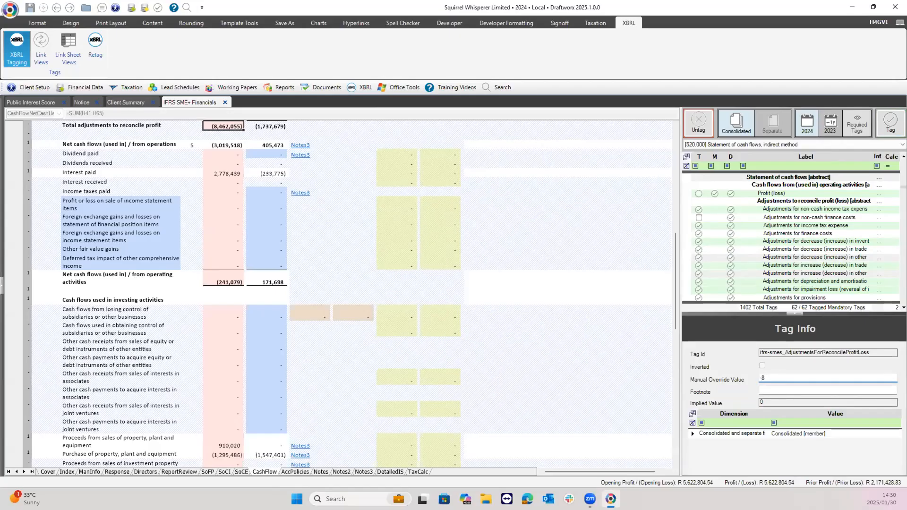
{"action": "type", "text": "8462055"}
{"action": "left_click", "coordinate": [794, 312]}
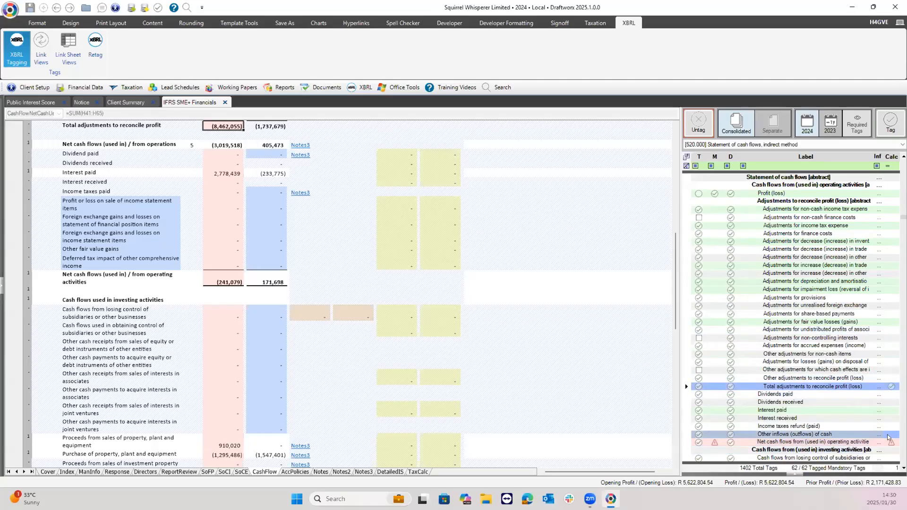
{"action": "left_click", "coordinate": [878, 410]}
{"action": "left_click", "coordinate": [891, 443]}
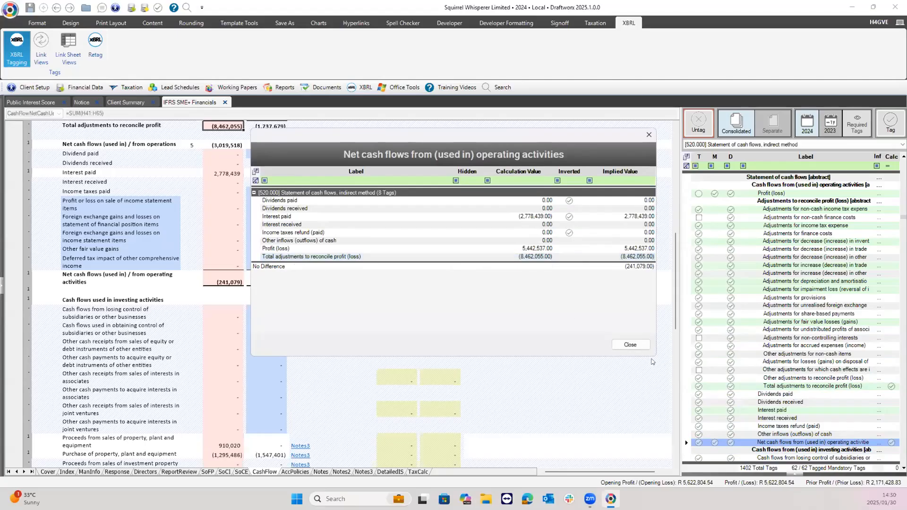
Close the calculation check, clear the tag filters and list tags from All statements.
{"action": "left_click", "coordinate": [631, 345]}
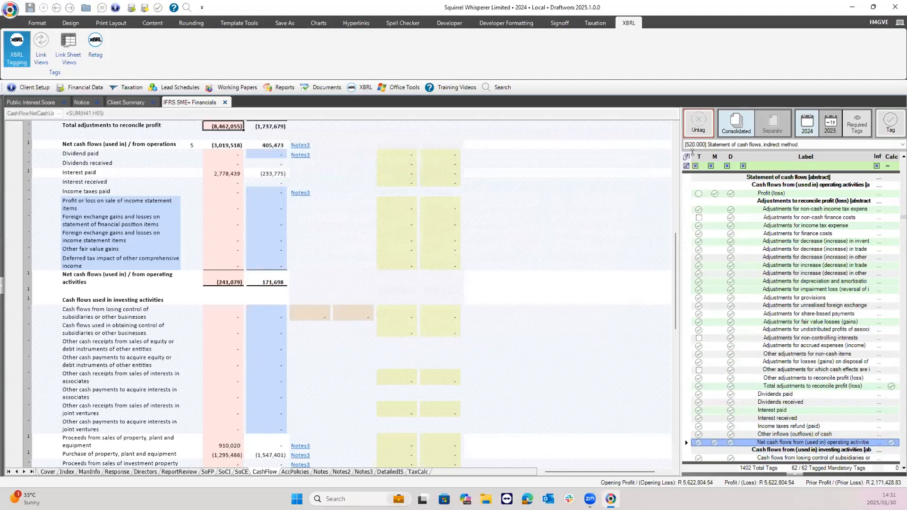
{"action": "left_click", "coordinate": [685, 167]}
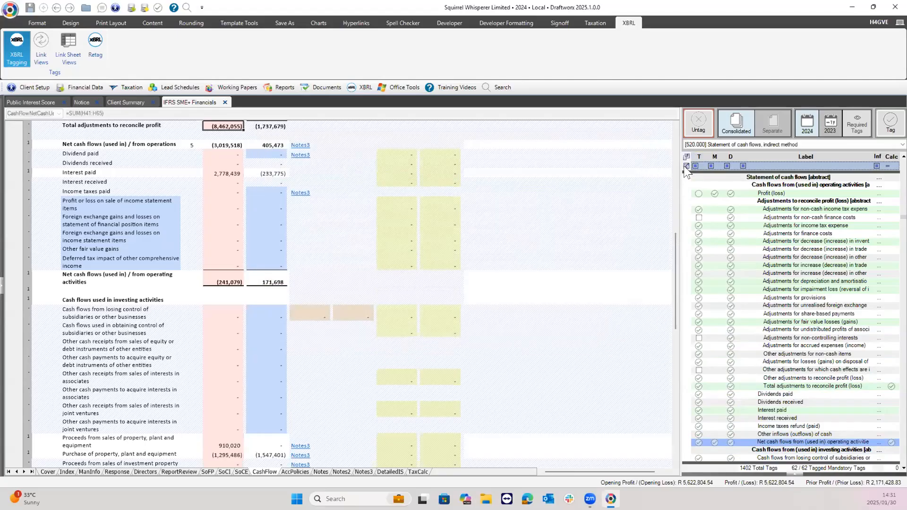
{"action": "left_click", "coordinate": [741, 141]}
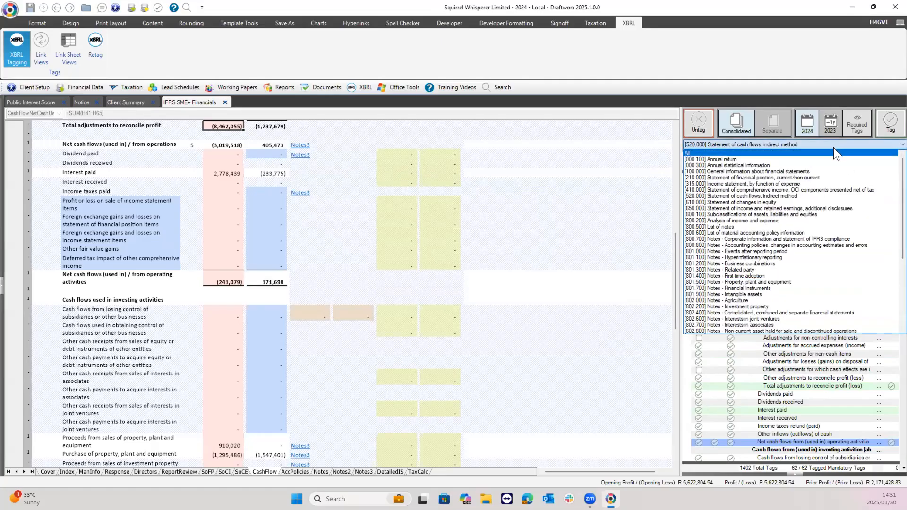
{"action": "left_click", "coordinate": [833, 151]}
{"action": "left_click", "coordinate": [891, 166]}
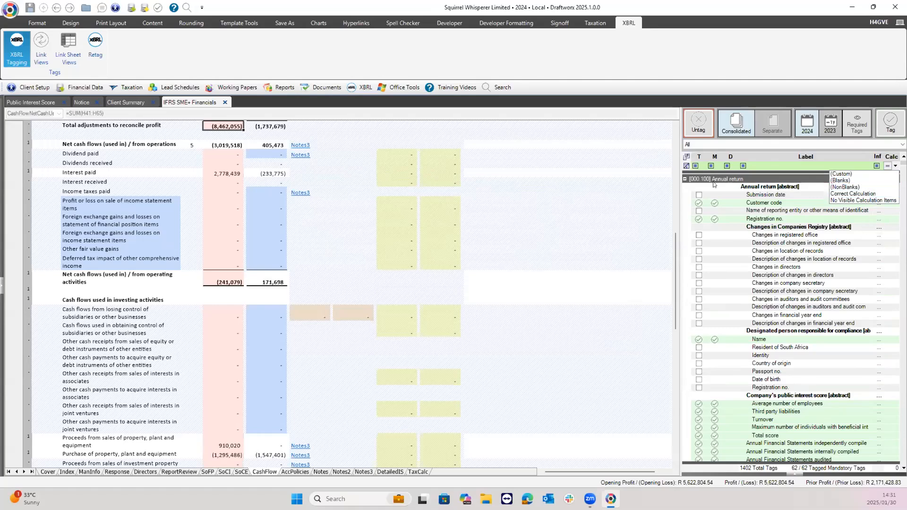
Close the Calc filter and open the XBRL Manual - Non-DX 2025 client file.
{"action": "left_click", "coordinate": [696, 145]}
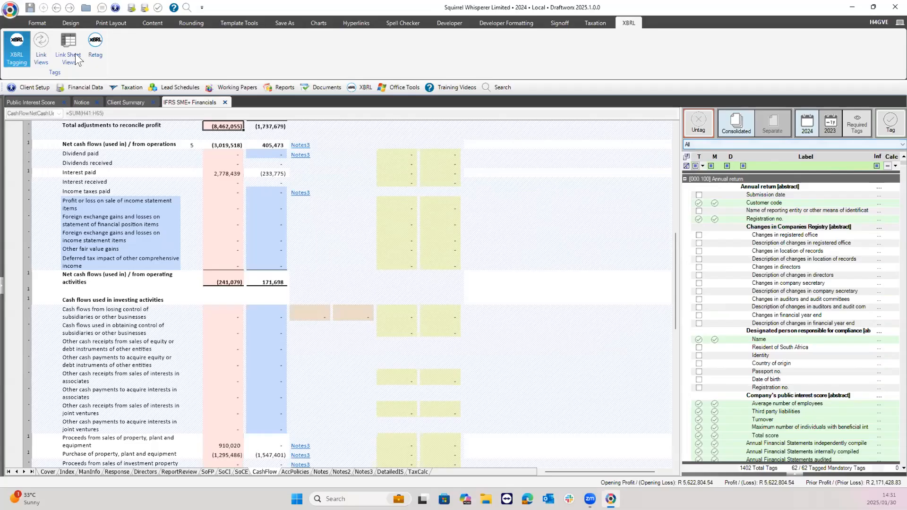
{"action": "left_click", "coordinate": [39, 24]}
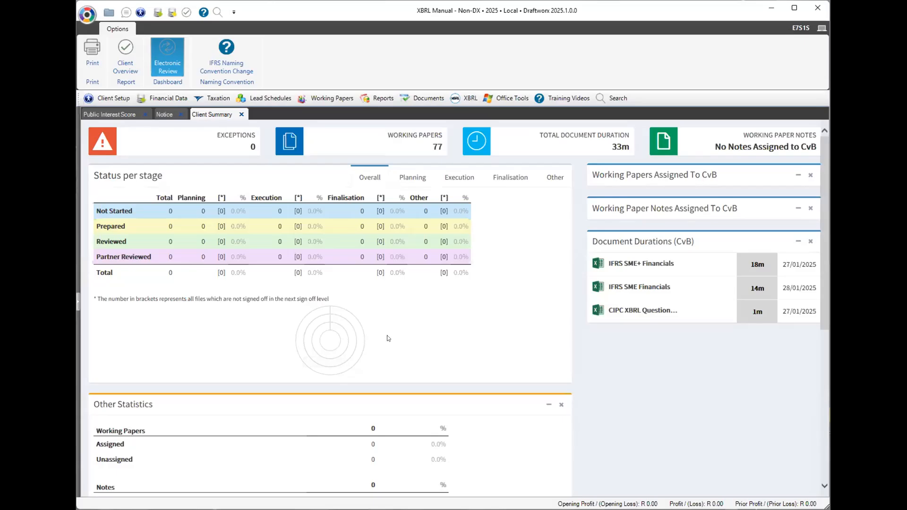
Check the empty Working Trial Balance under Financial Data, close it, and bring up Office Tools.
{"action": "left_click", "coordinate": [163, 99]}
{"action": "left_click", "coordinate": [169, 113]}
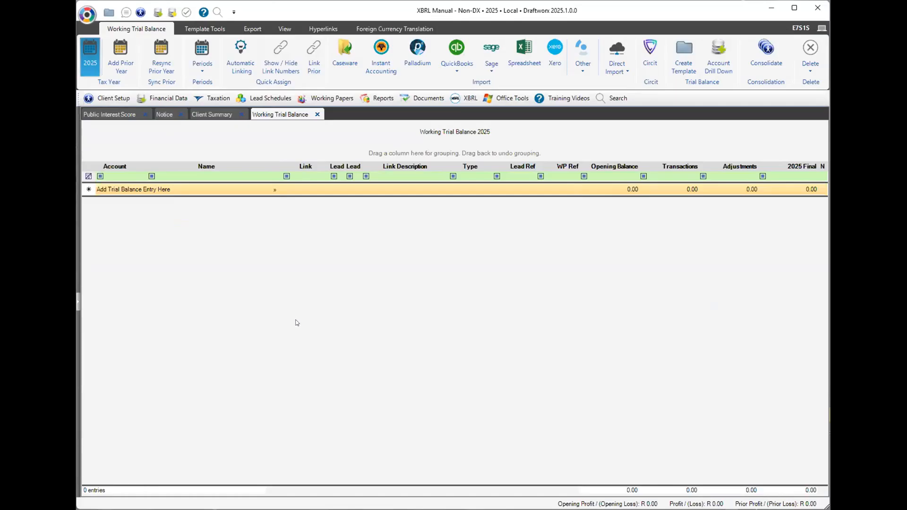
{"action": "left_click", "coordinate": [160, 99]}
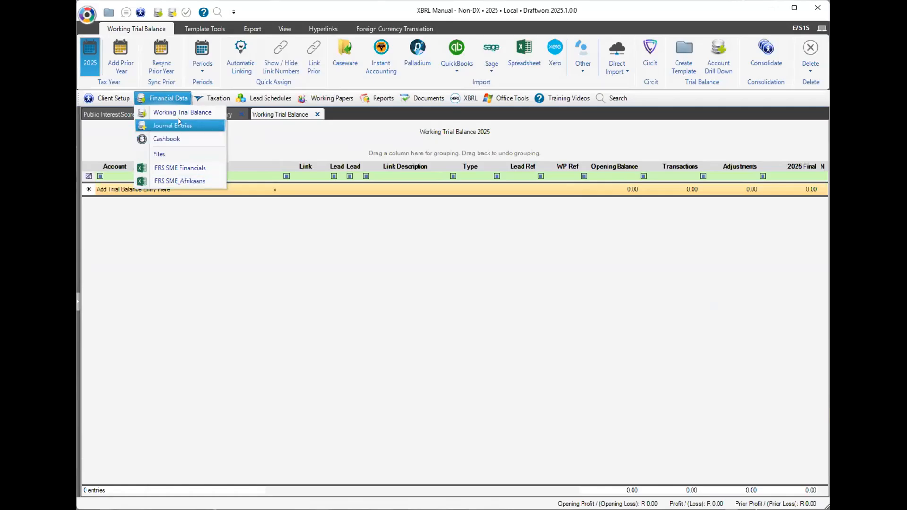
{"action": "left_click", "coordinate": [161, 93]}
{"action": "left_click", "coordinate": [317, 115]}
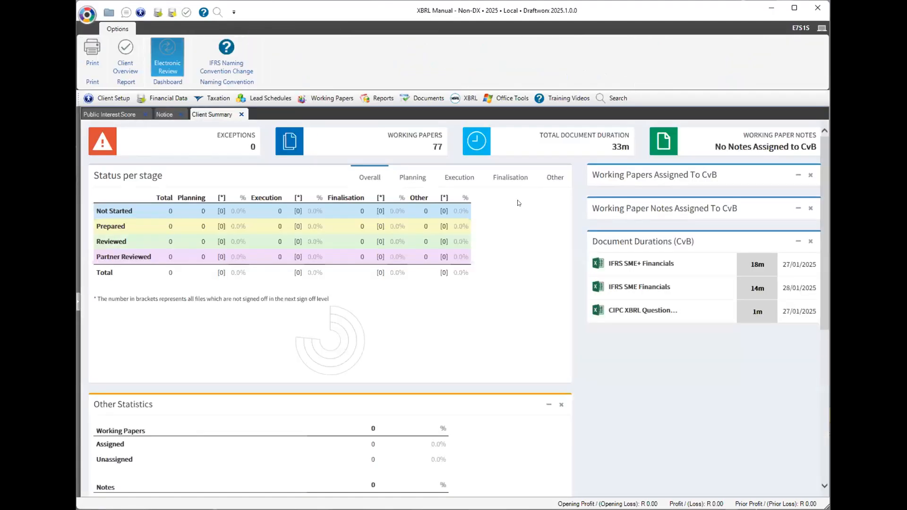
{"action": "left_click", "coordinate": [505, 100]}
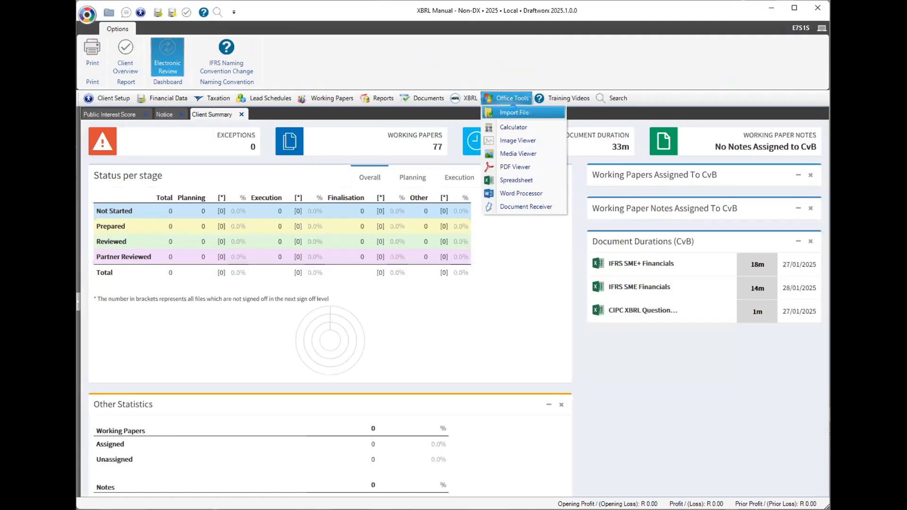
Import Financial Statements - 2025.xlsx, saving it under Financial Data.
{"action": "left_click", "coordinate": [516, 113]}
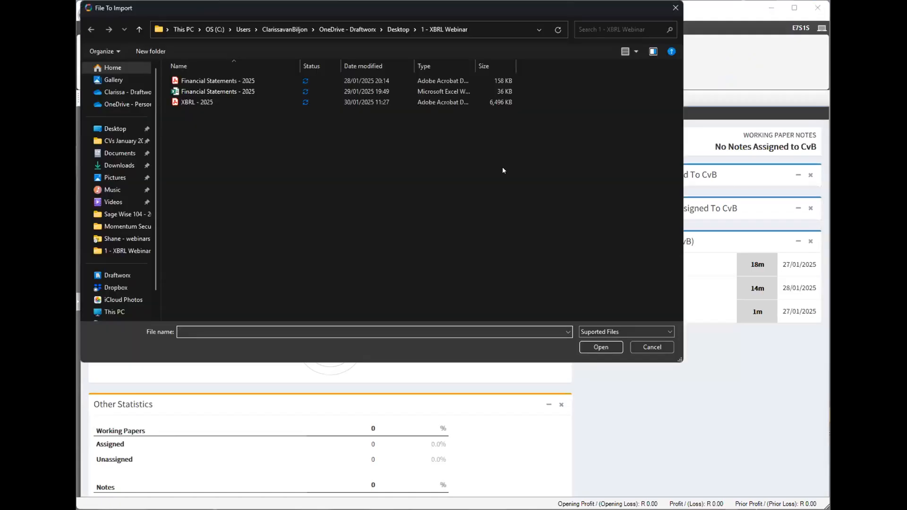
{"action": "left_click", "coordinate": [224, 83]}
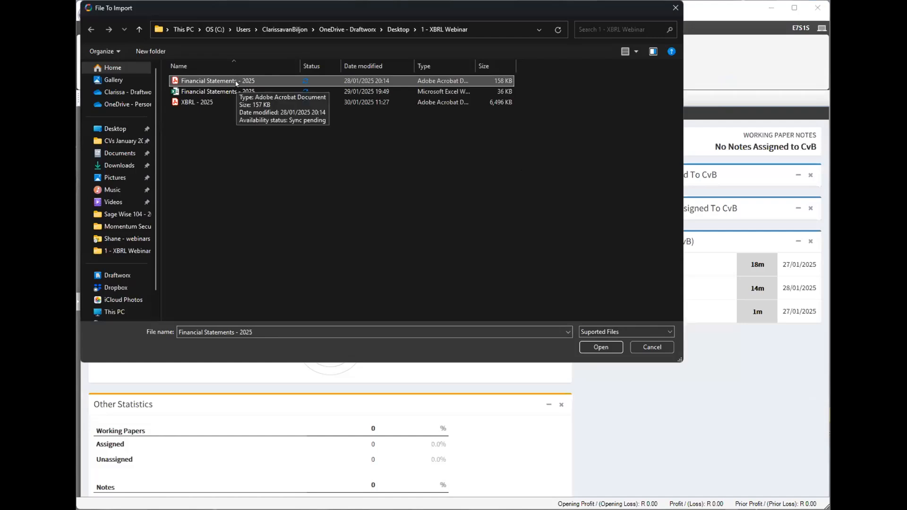
{"action": "left_click", "coordinate": [225, 92]}
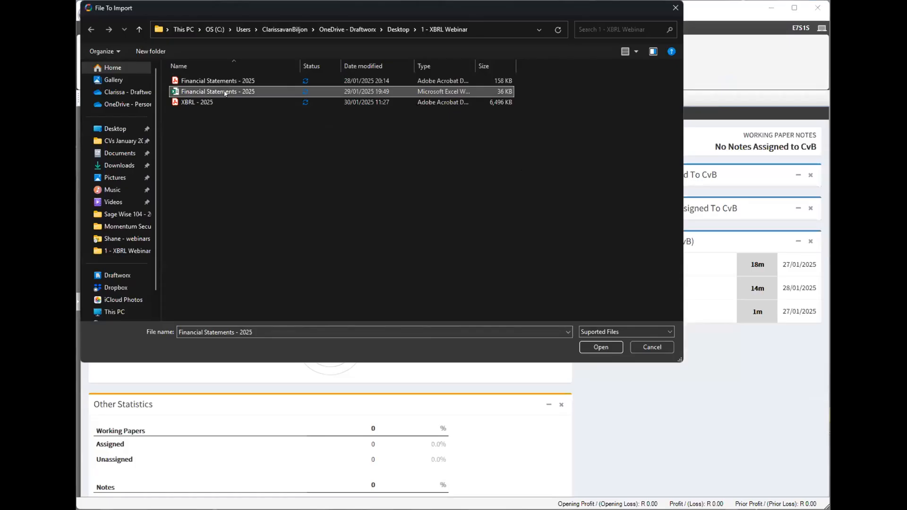
{"action": "left_click", "coordinate": [606, 348]}
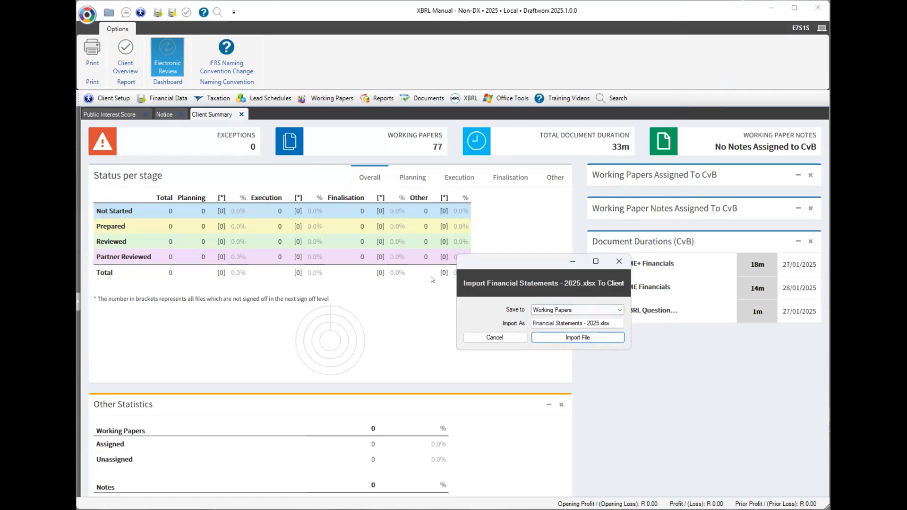
{"action": "left_click", "coordinate": [608, 312]}
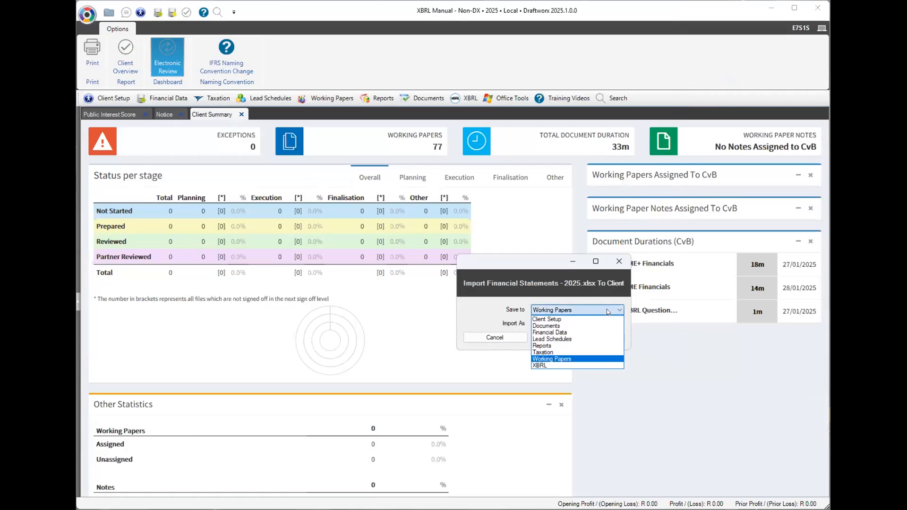
{"action": "left_click", "coordinate": [566, 333]}
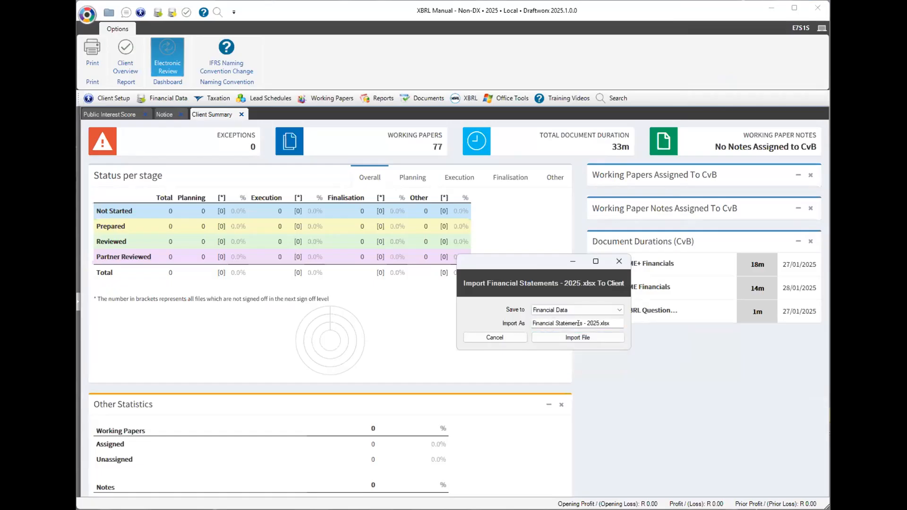
{"action": "left_click", "coordinate": [577, 338]}
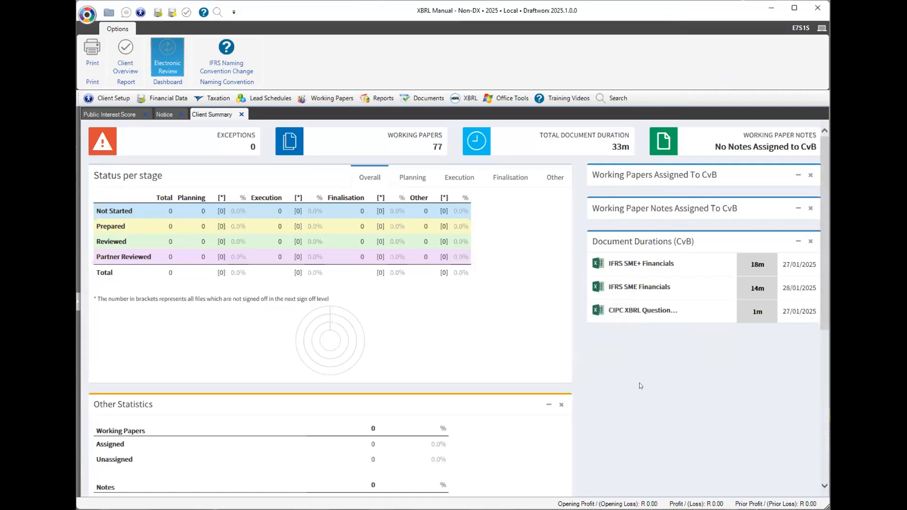
Open Financial Statements - 2025 on its Statement of Financial Position sheet and check its amounts.
{"action": "left_click", "coordinate": [161, 98]}
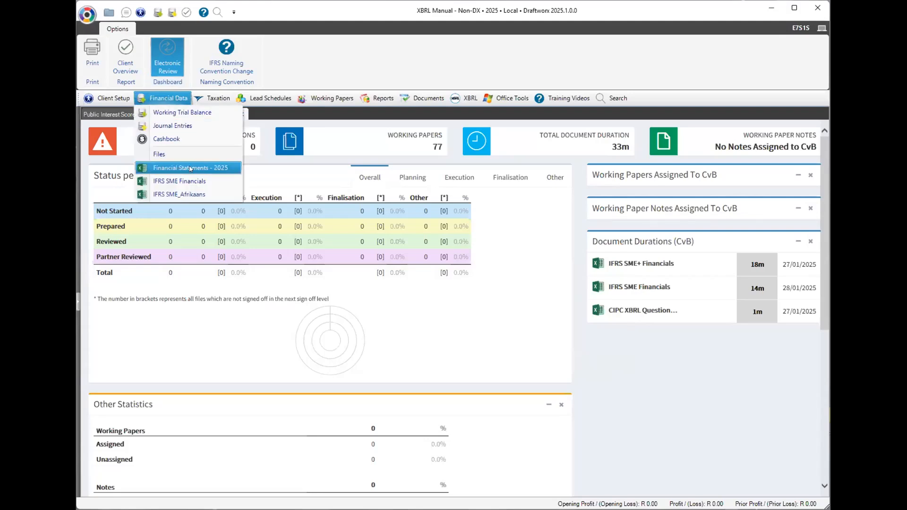
{"action": "left_click", "coordinate": [189, 165]}
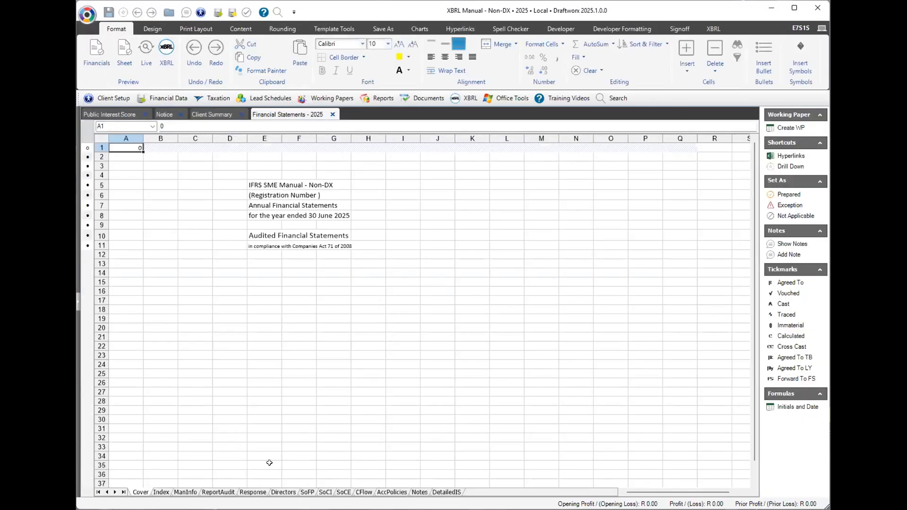
{"action": "left_click", "coordinate": [306, 492]}
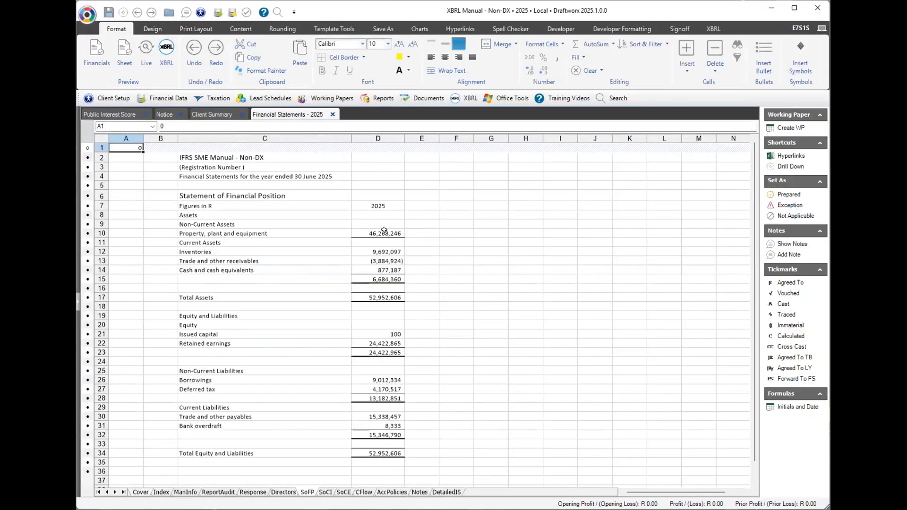
{"action": "left_click", "coordinate": [384, 233]}
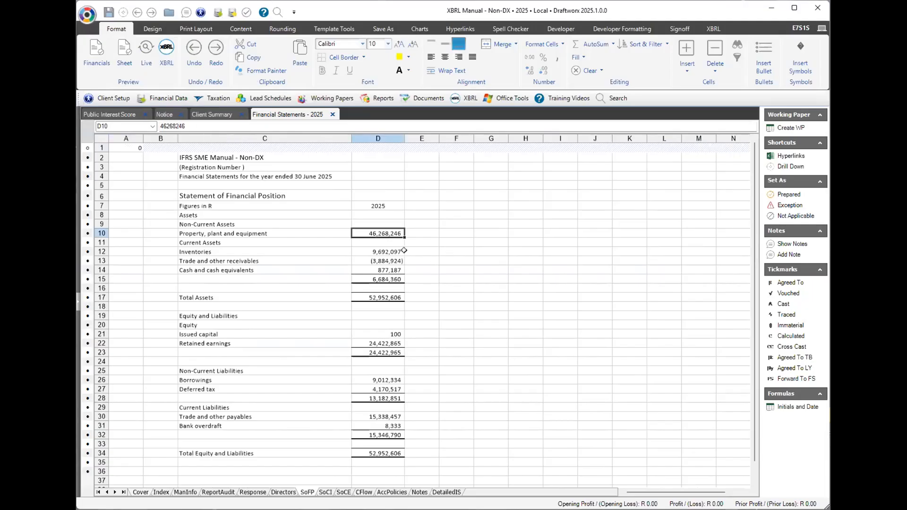
{"action": "left_click", "coordinate": [385, 250]}
{"action": "left_click", "coordinate": [146, 56]}
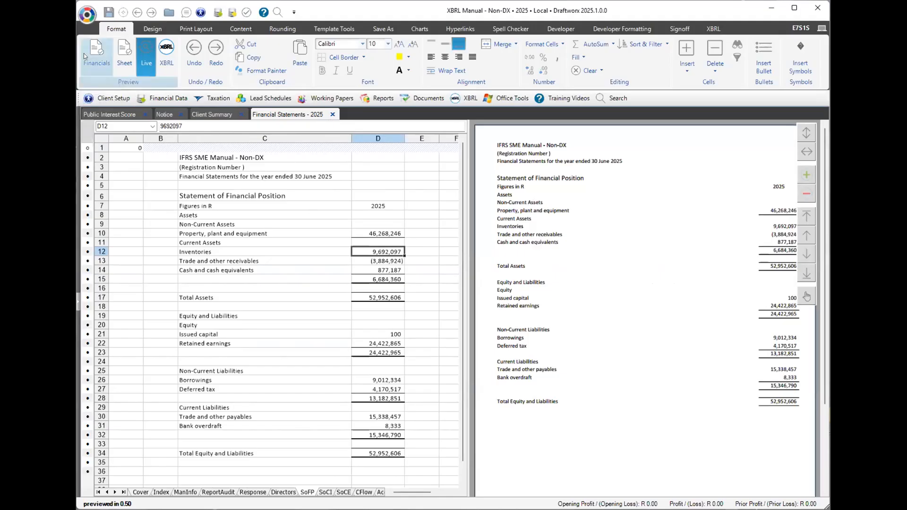
{"action": "left_click", "coordinate": [149, 56]}
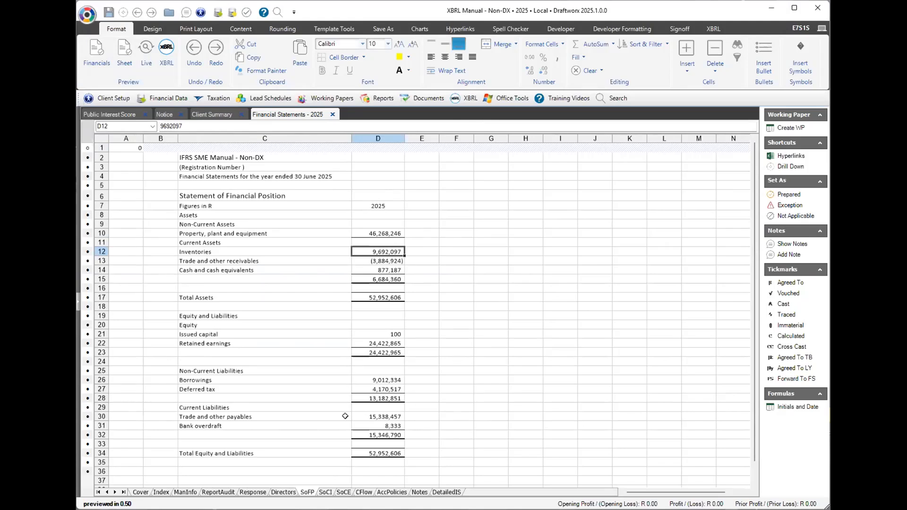
{"action": "left_click", "coordinate": [466, 99]}
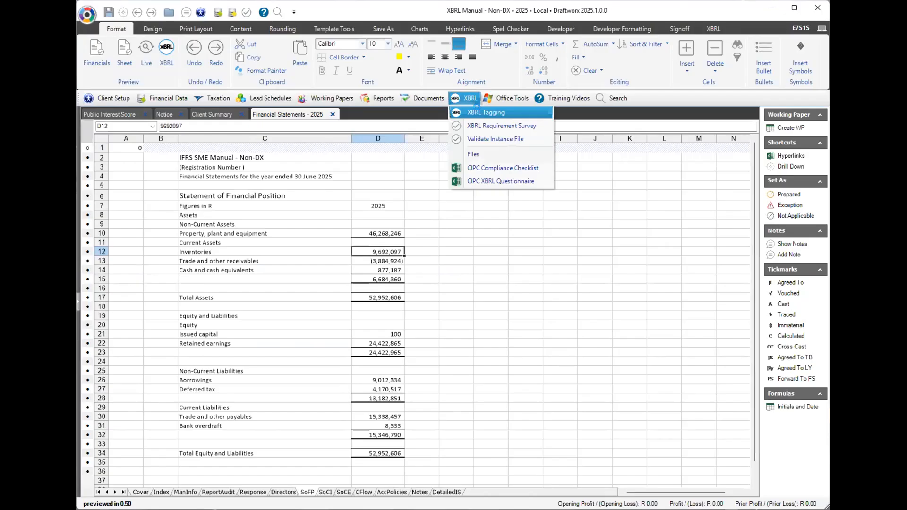
Start XBRL Tagging as a Private Company with MOI-required audit, sourcing values from Financial Statements - 2025.
{"action": "left_click", "coordinate": [480, 112]}
{"action": "left_click", "coordinate": [468, 290]}
{"action": "left_click", "coordinate": [469, 305]}
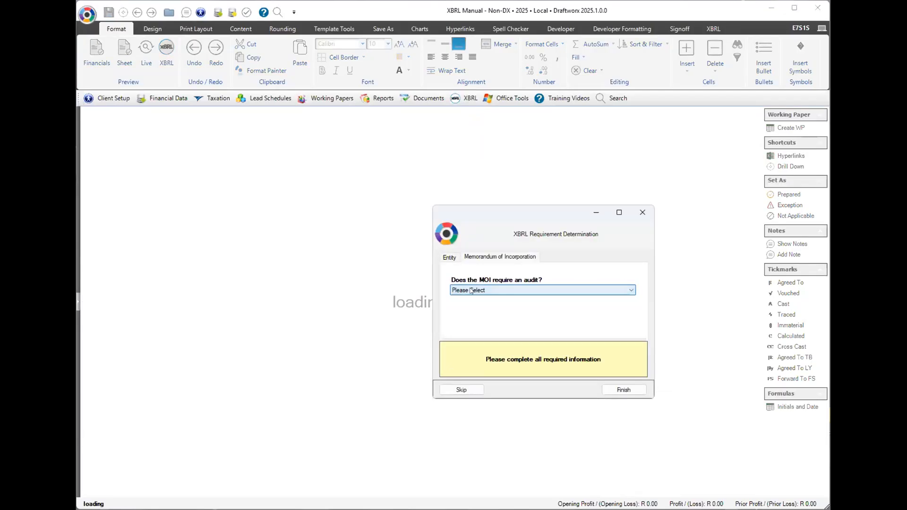
{"action": "left_click", "coordinate": [470, 290]}
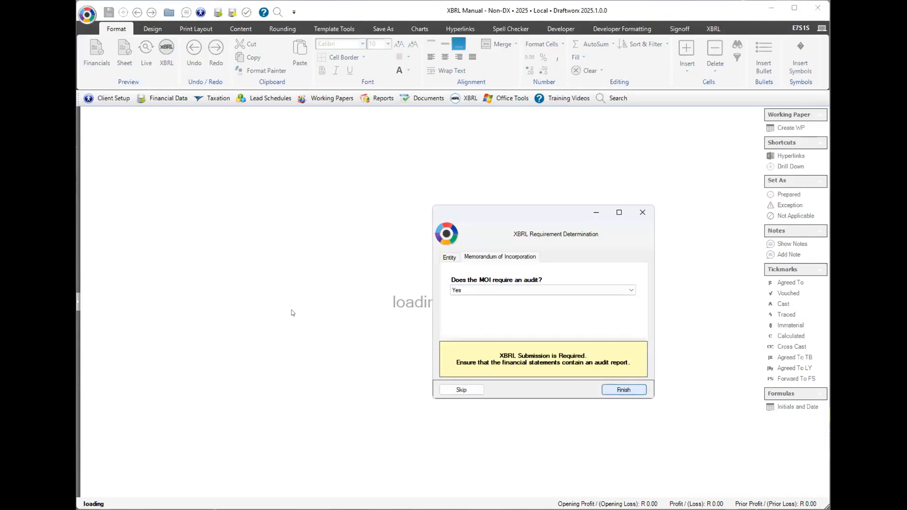
{"action": "left_click", "coordinate": [624, 390]}
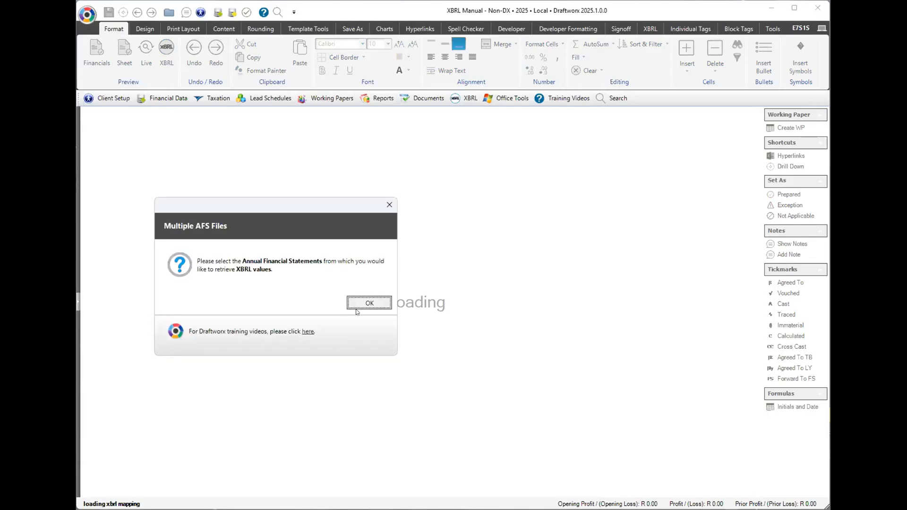
{"action": "left_click", "coordinate": [356, 309]}
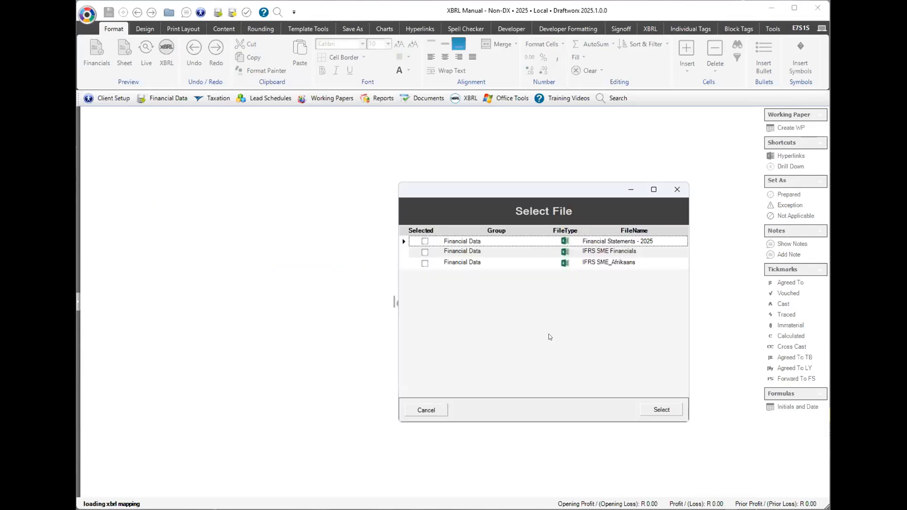
{"action": "left_click", "coordinate": [439, 241]}
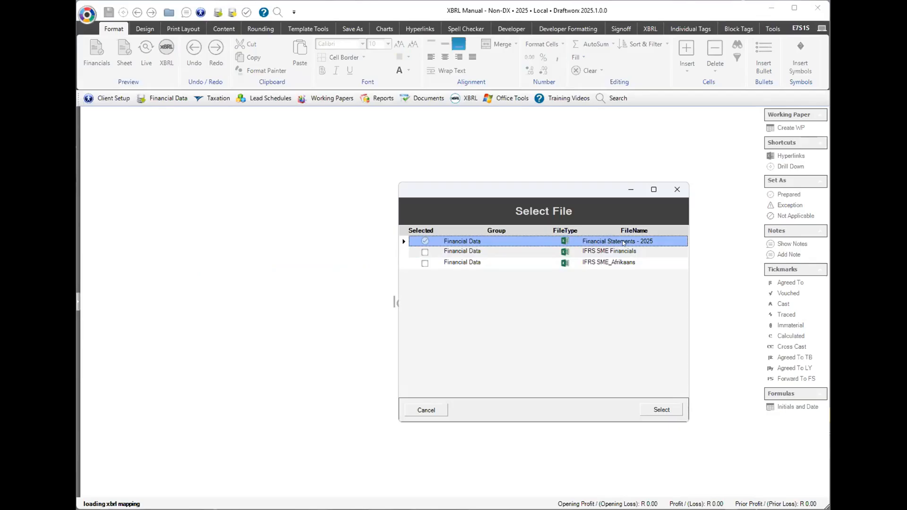
{"action": "left_click", "coordinate": [663, 411]}
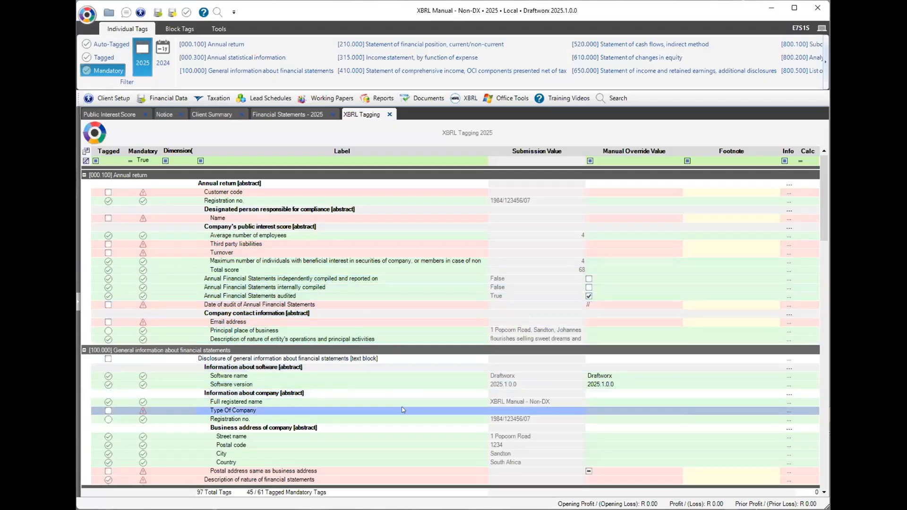
Untag all XBRL items, leaving only the mandatory software name and version tags.
{"action": "scroll", "coordinate": [403, 410], "scroll_direction": "down", "scroll_amount": 3}
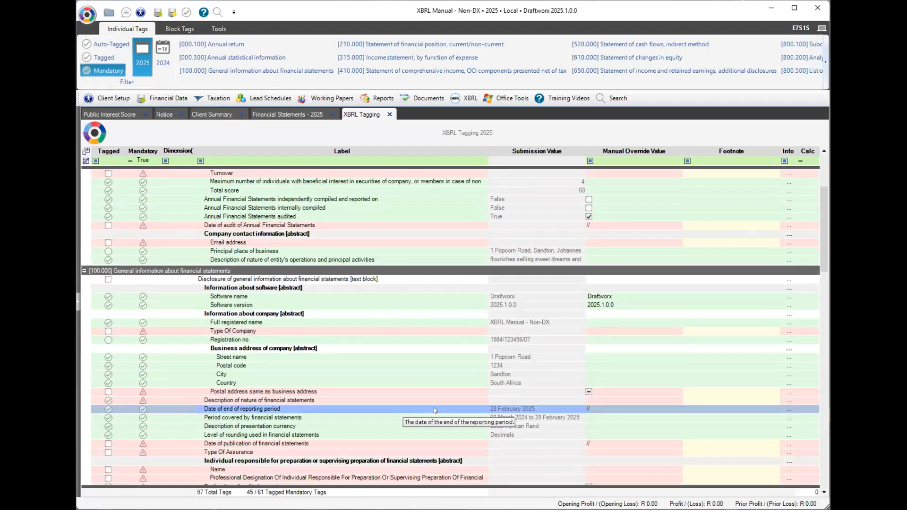
{"action": "scroll", "coordinate": [381, 271], "scroll_direction": "up", "scroll_amount": 3}
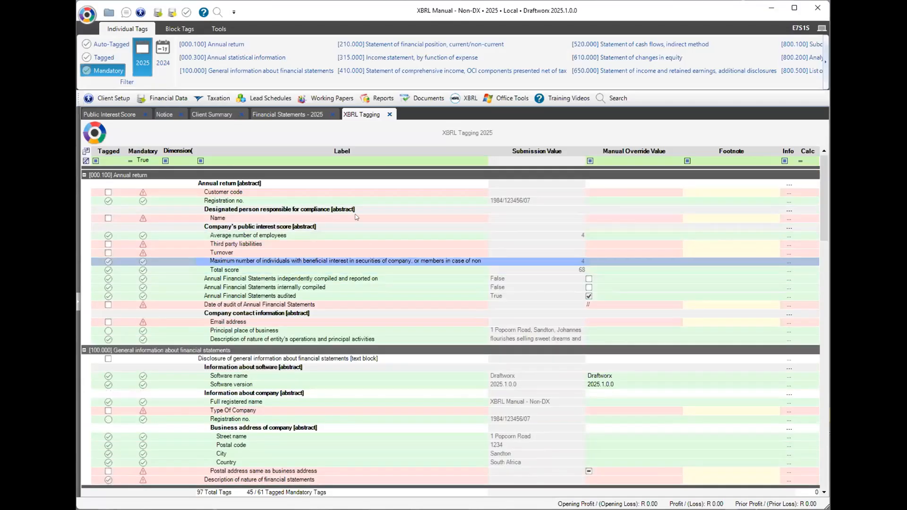
{"action": "left_click", "coordinate": [219, 28]}
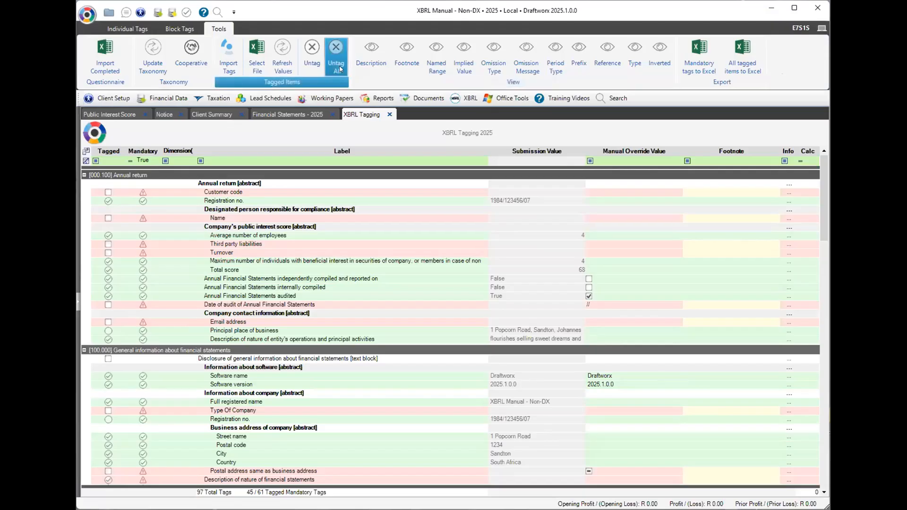
{"action": "left_click", "coordinate": [337, 70]}
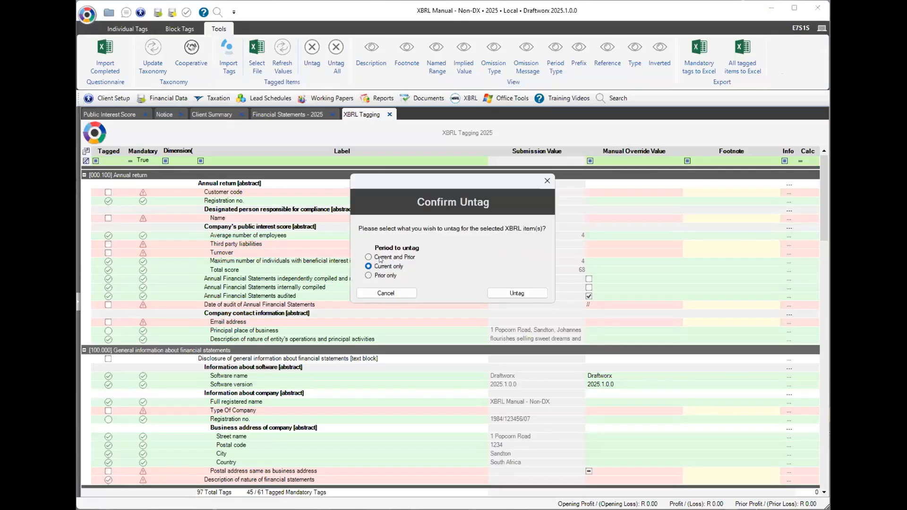
{"action": "left_click", "coordinate": [517, 293]}
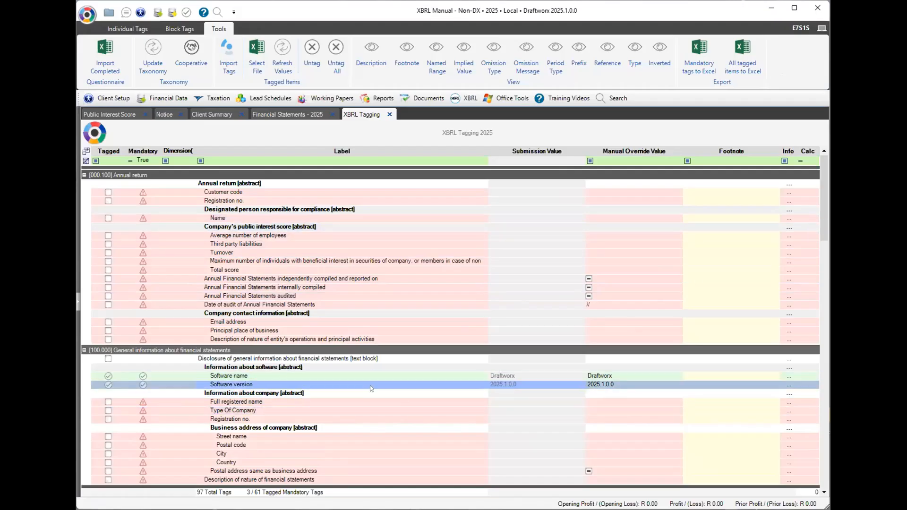
{"action": "left_click_drag", "start_coordinate": [820, 220], "coordinate": [824, 201]}
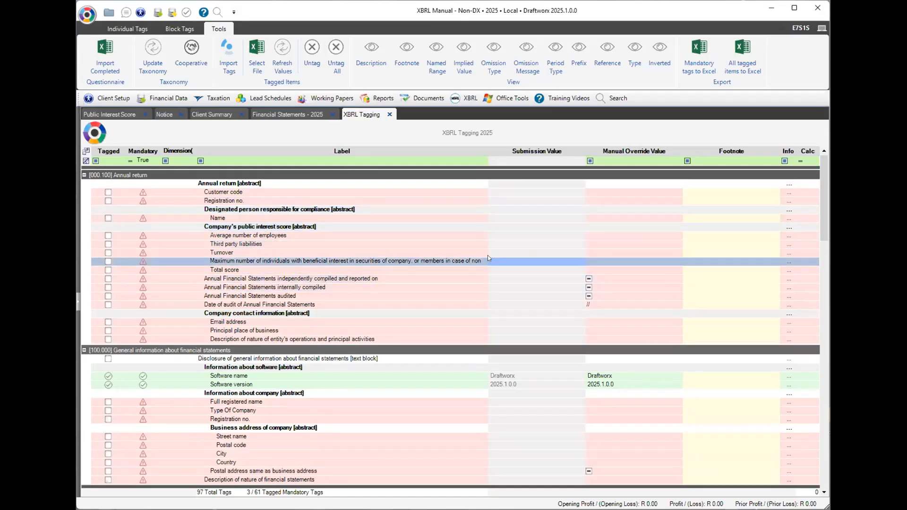
Enter override values for the customer code, registration number and responsible person's name.
{"action": "left_click", "coordinate": [610, 191]}
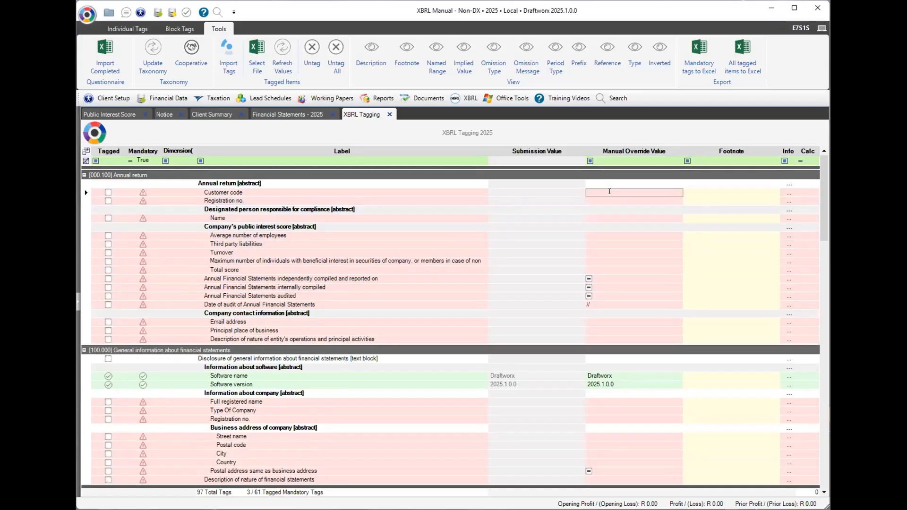
{"action": "type", "text": "ABC123"}
{"action": "left_click", "coordinate": [628, 200]}
{"action": "type", "text": "1"}
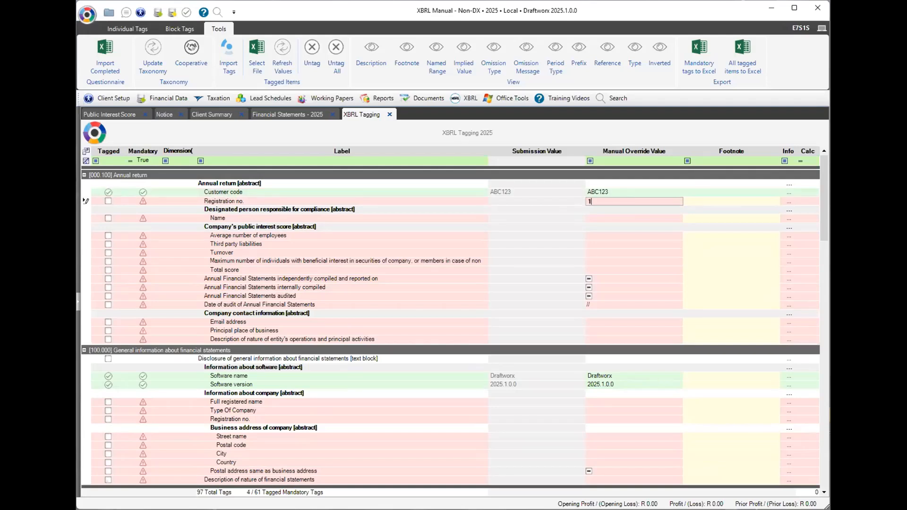
{"action": "type", "text": "984/123456/07"}
{"action": "left_click", "coordinate": [609, 216]}
{"action": "type", "text": "M"}
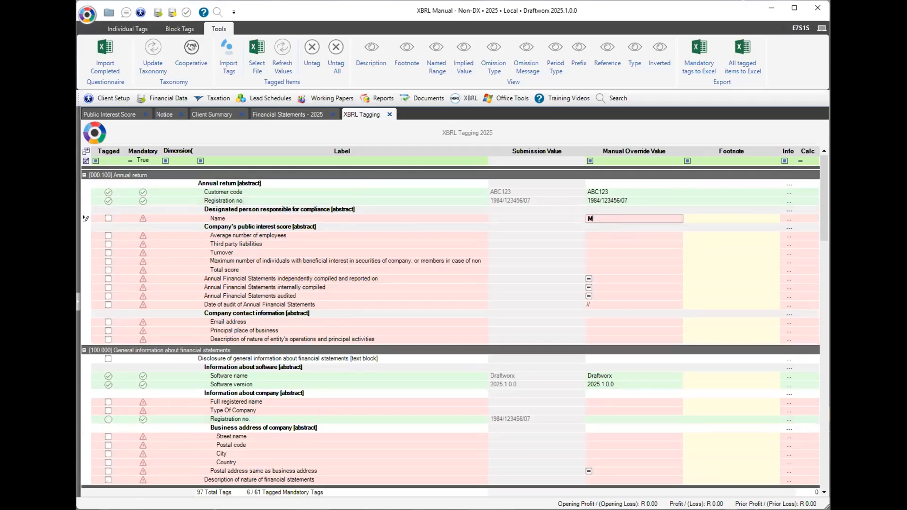
{"action": "type", "text": "ary Poppins"}
Enter public interest score figures (4, 3,644,332, 55,815,473, 4, total 68) and set independently compiled False.
{"action": "left_click", "coordinate": [601, 234]}
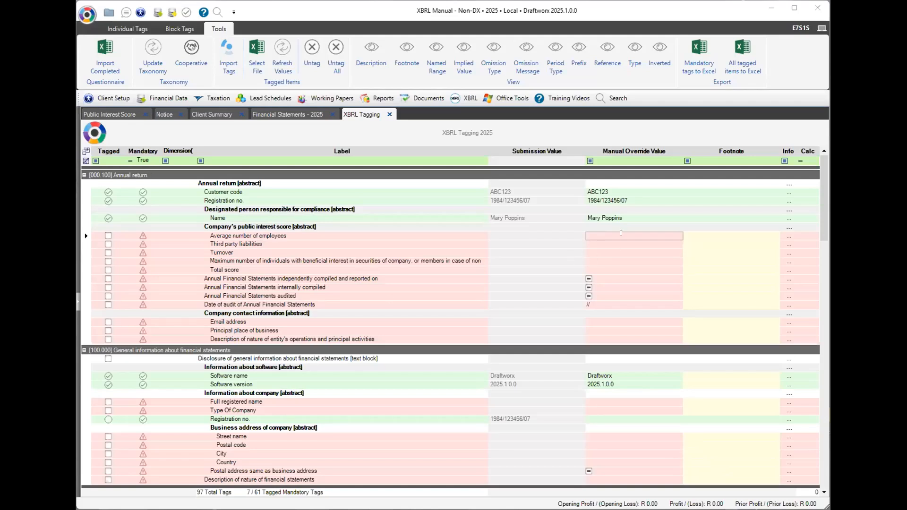
{"action": "type", "text": "4"}
{"action": "key", "text": "Return"}
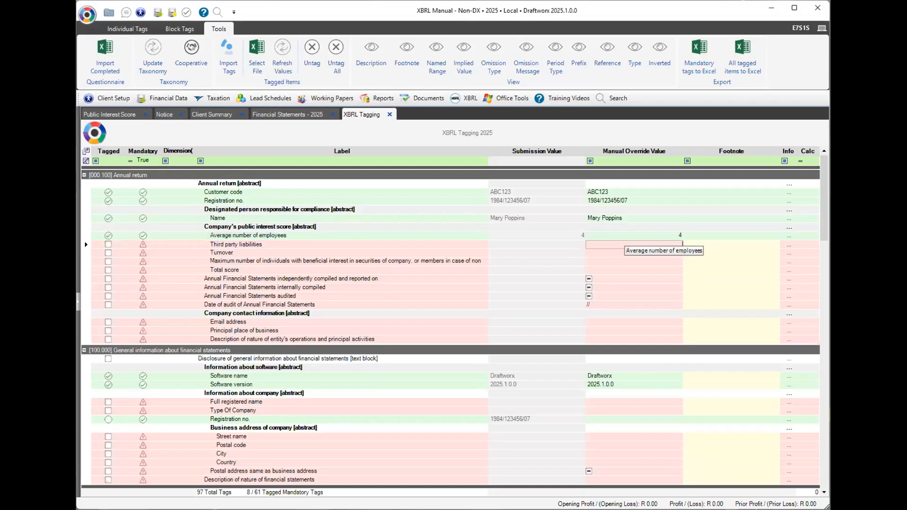
{"action": "type", "text": "3644332"}
{"action": "key", "text": "Return"}
{"action": "type", "text": "55815473"}
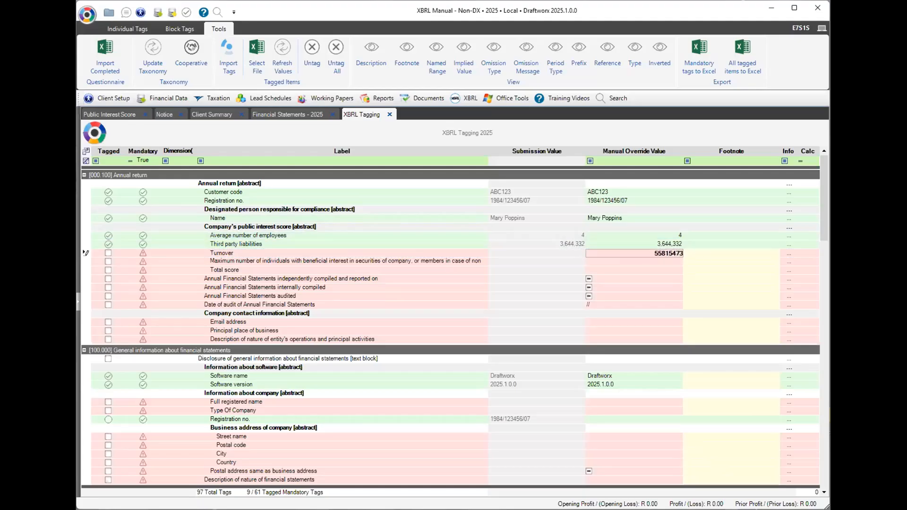
{"action": "key", "text": "Return"}
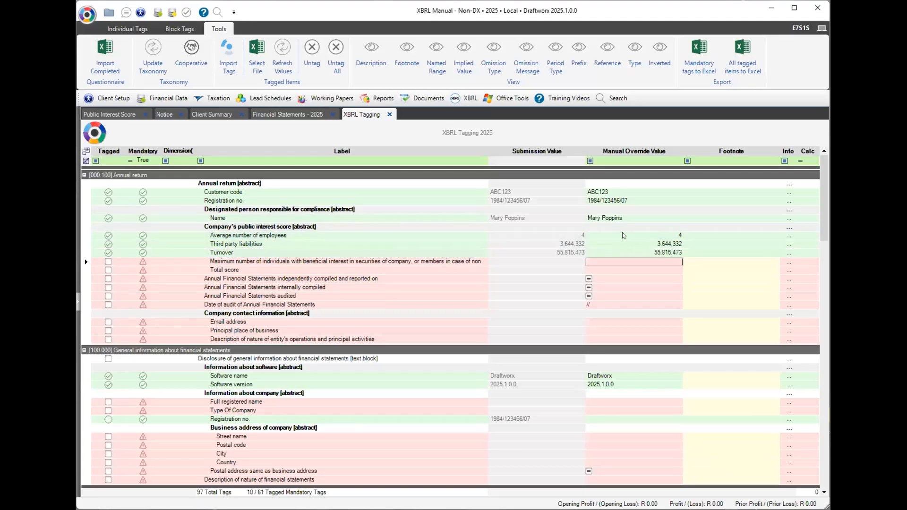
{"action": "type", "text": "4"}
{"action": "key", "text": "Return"}
{"action": "type", "text": "68"}
{"action": "key", "text": "Return"}
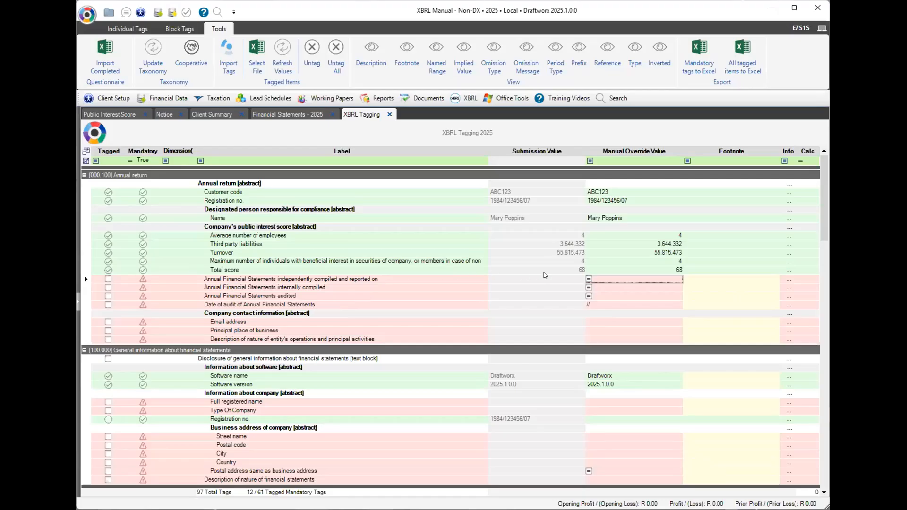
{"action": "left_click", "coordinate": [589, 279]}
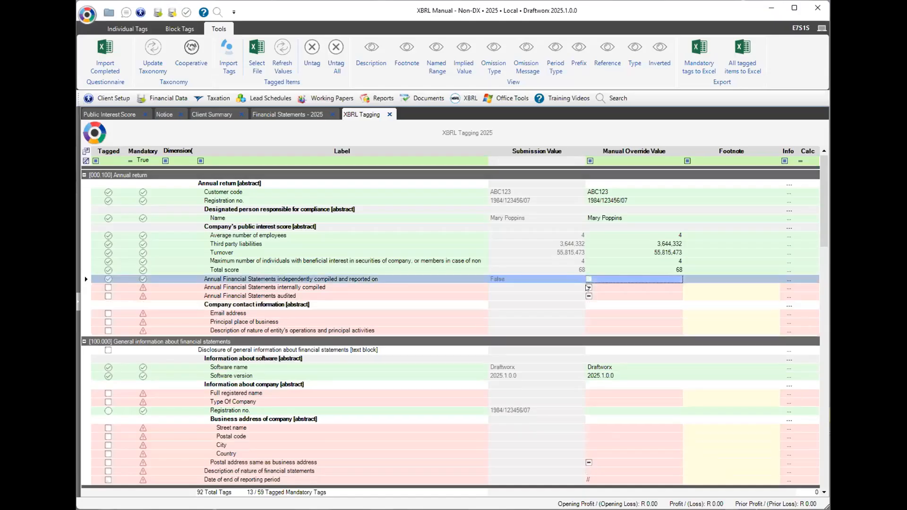
{"action": "left_click", "coordinate": [587, 287]}
Set the compiled flags so independently and internally compiled are False and audited is True.
{"action": "left_click", "coordinate": [588, 288]}
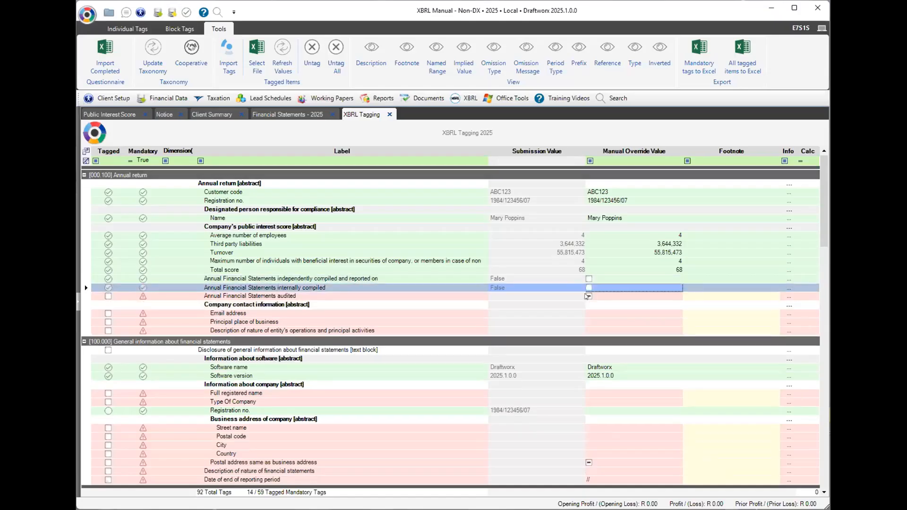
{"action": "left_click", "coordinate": [587, 296]}
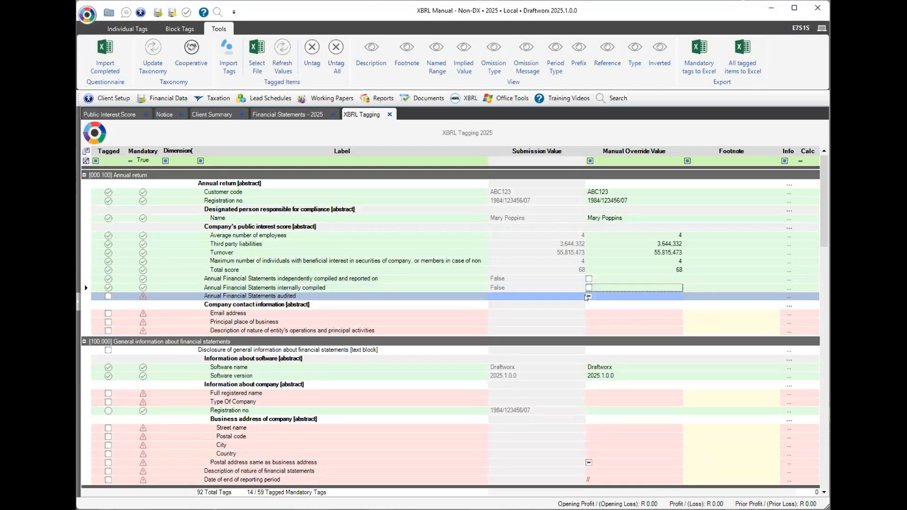
{"action": "left_click", "coordinate": [587, 296]}
{"action": "left_click", "coordinate": [588, 287]}
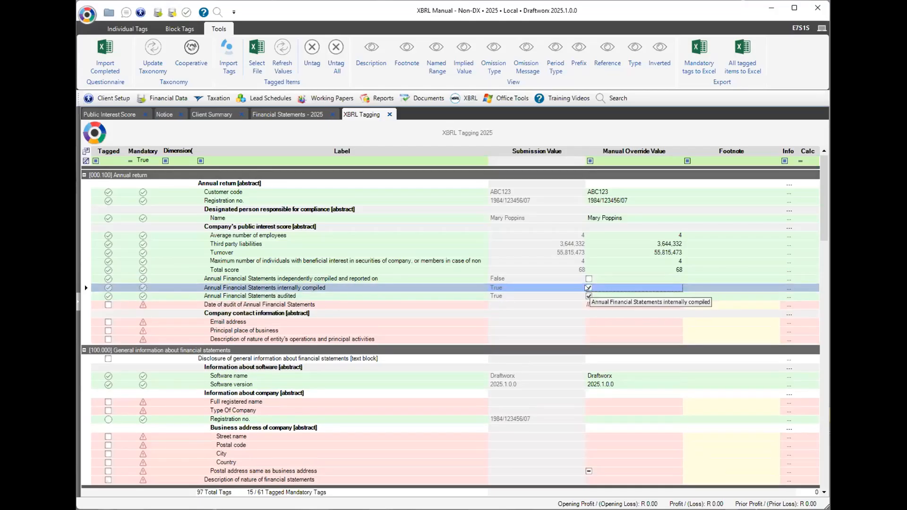
{"action": "left_click", "coordinate": [588, 296]}
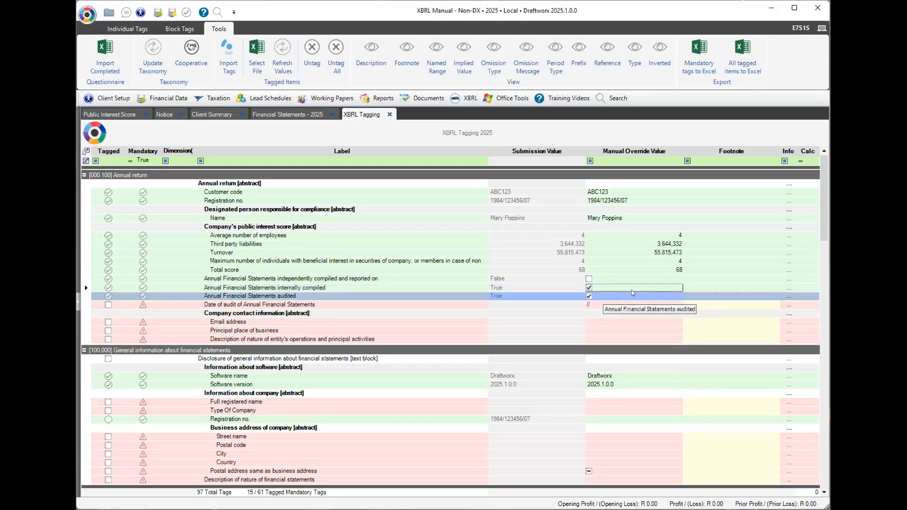
{"action": "left_click", "coordinate": [587, 279]}
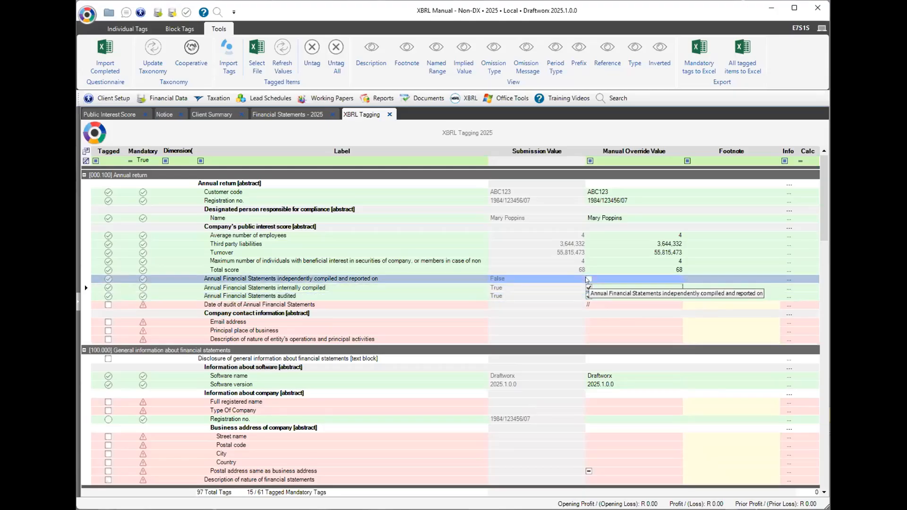
{"action": "left_click", "coordinate": [588, 279]}
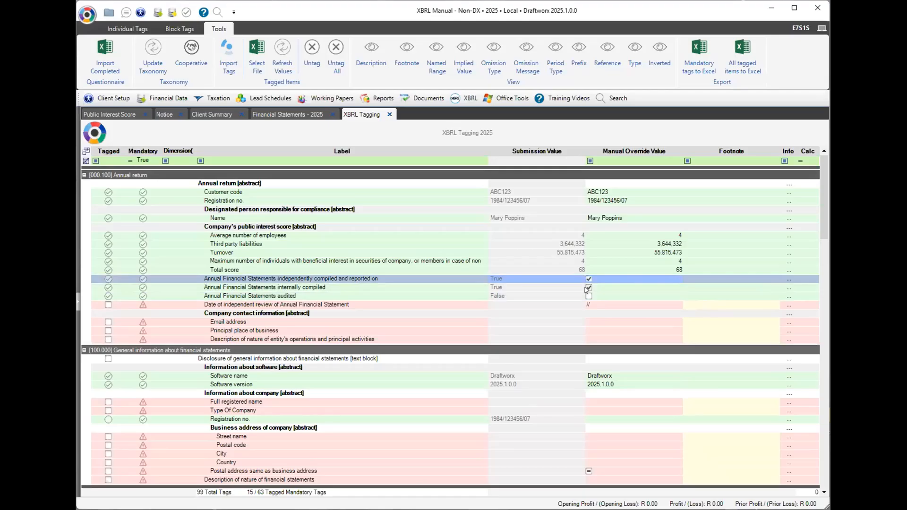
{"action": "left_click", "coordinate": [586, 289]}
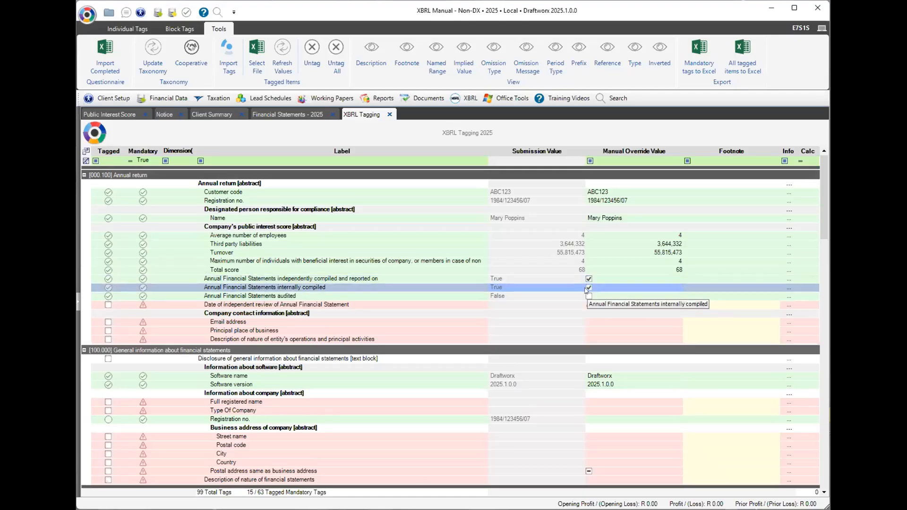
{"action": "left_click", "coordinate": [589, 288]}
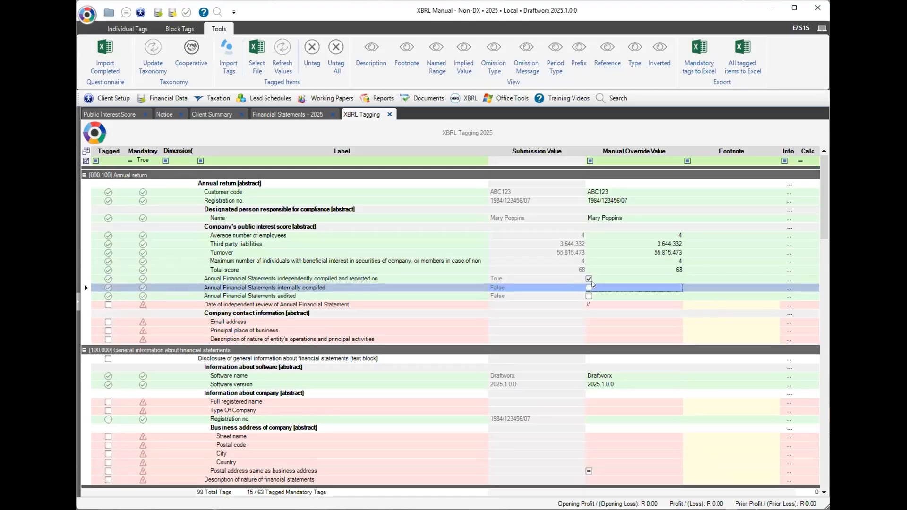
{"action": "left_click", "coordinate": [587, 295]}
{"action": "left_click", "coordinate": [598, 289]}
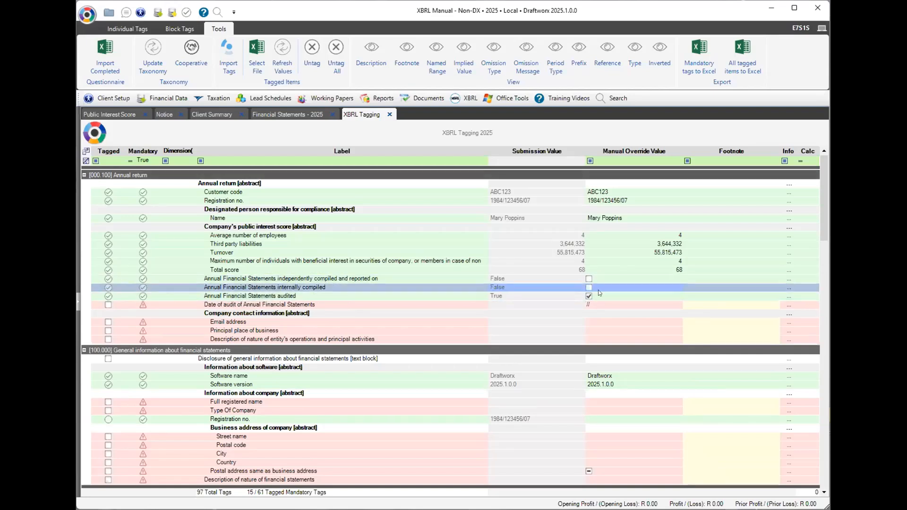
{"action": "left_click", "coordinate": [600, 296]}
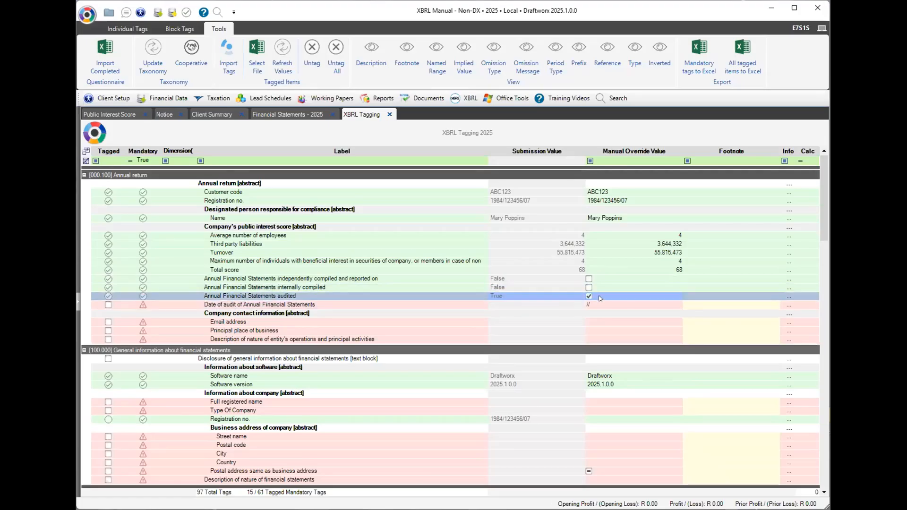
Set the date of audit to 13/03/2025 from the calendar.
{"action": "left_click", "coordinate": [614, 302]}
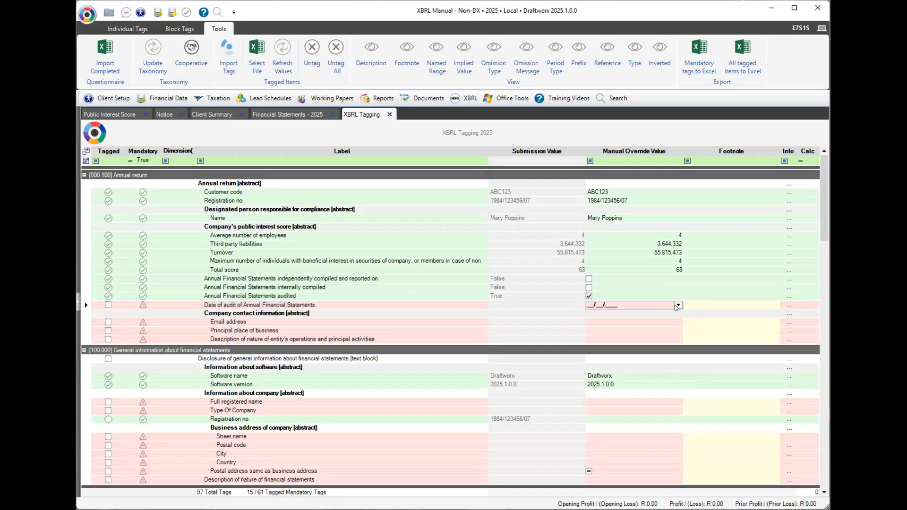
{"action": "left_click", "coordinate": [678, 305]}
{"action": "left_click", "coordinate": [676, 320]}
{"action": "left_click", "coordinate": [675, 320]}
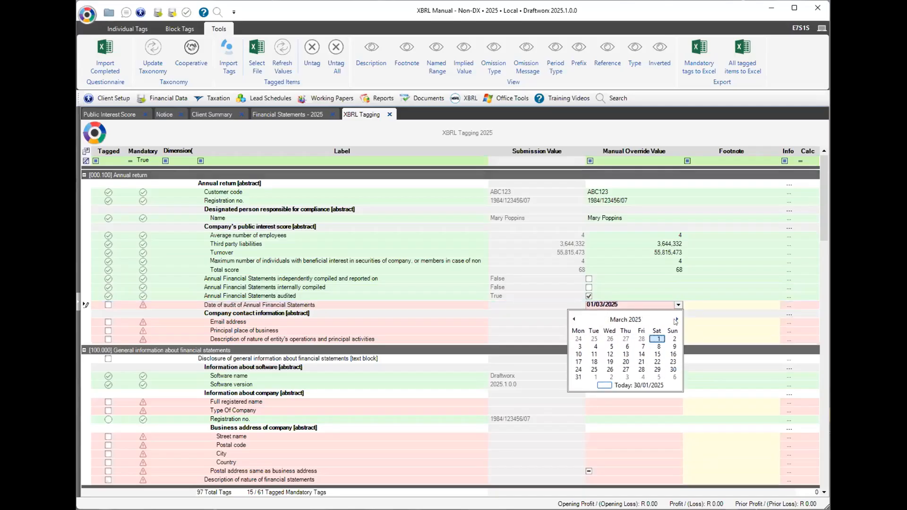
{"action": "left_click", "coordinate": [625, 355]}
{"action": "key", "text": "Return"}
Enter the contact e-mail, principal place of business, and operations description 'Selling sweet dreams and Popcorn'.
{"action": "left_click", "coordinate": [626, 322]}
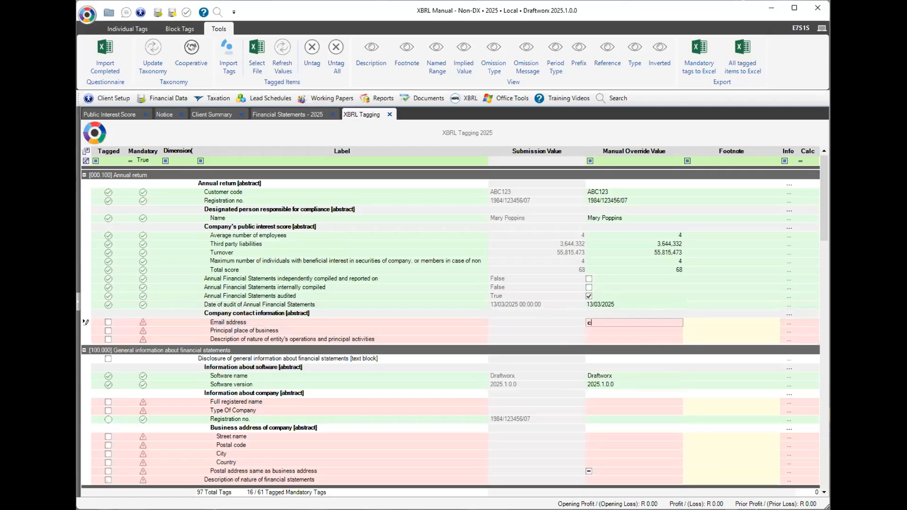
{"action": "key", "text": "Return"}
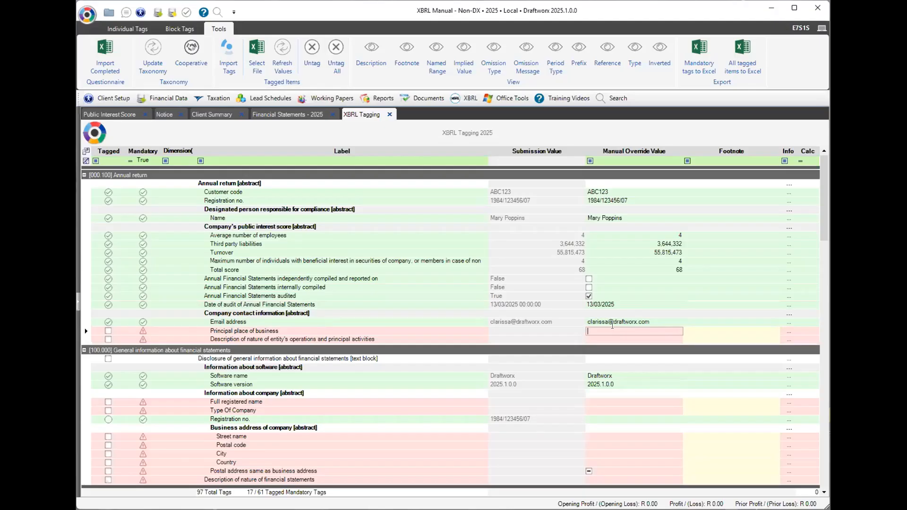
{"action": "type", "text": "1 Pop"}
{"action": "type", "text": "corn "}
{"action": "type", "text": "Stre"}
{"action": "type", "text": "et"}
{"action": "type", "text": ", Sandt"}
{"action": "type", "text": "on, Johan"}
{"action": "type", "text": "nesbu"}
{"action": "type", "text": "rg"}
{"action": "type", "text": ", 1234"}
{"action": "key", "text": "Return"}
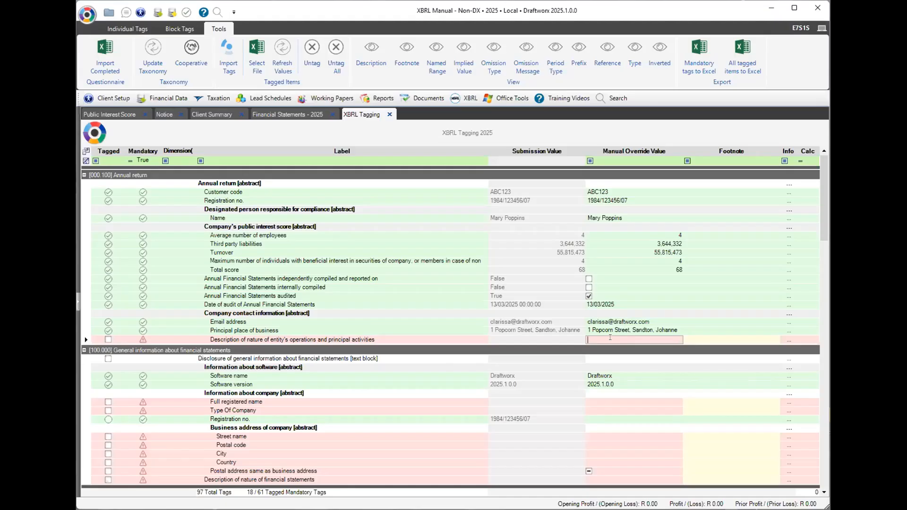
{"action": "type", "text": "Se"}
{"action": "type", "text": "lling "}
{"action": "type", "text": "sweet"}
{"action": "type", "text": " dreams and "}
{"action": "type", "text": "Popcorn"}
{"action": "key", "text": "Return"}
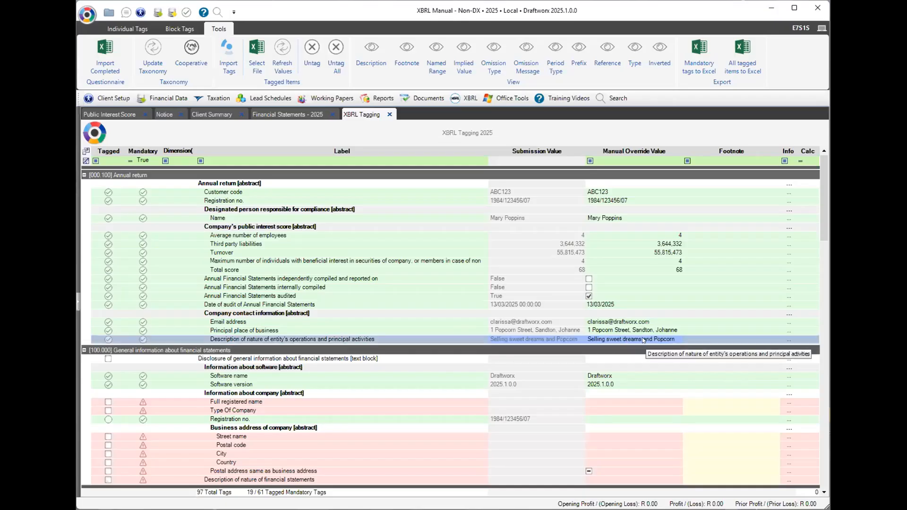
Enter 'Manual (Pty) Ltd' as full registered name, fixing a typo, and choose Domestic private company.
{"action": "left_click", "coordinate": [614, 400]}
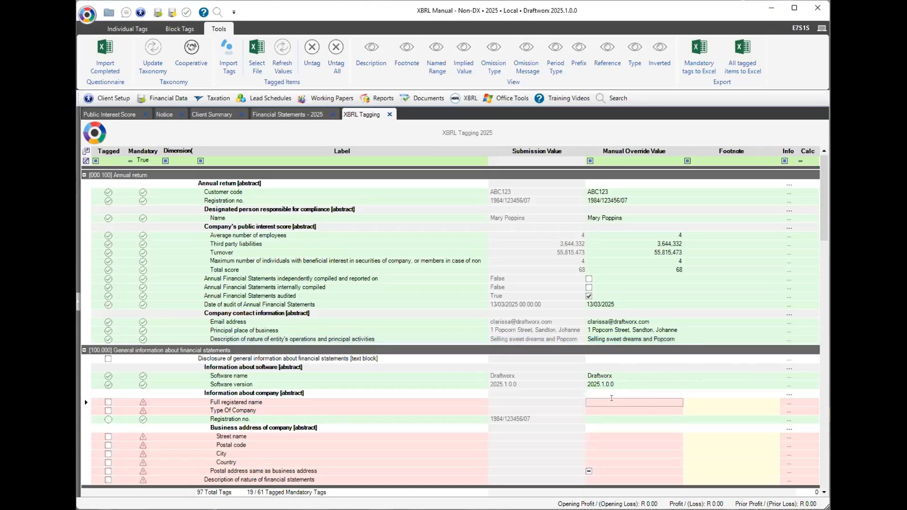
{"action": "type", "text": "Manual (Pty) Lyd"}
{"action": "key", "text": "BackSpace"}
{"action": "key", "text": "BackSpace"}
{"action": "type", "text": "td"}
{"action": "key", "text": "Return"}
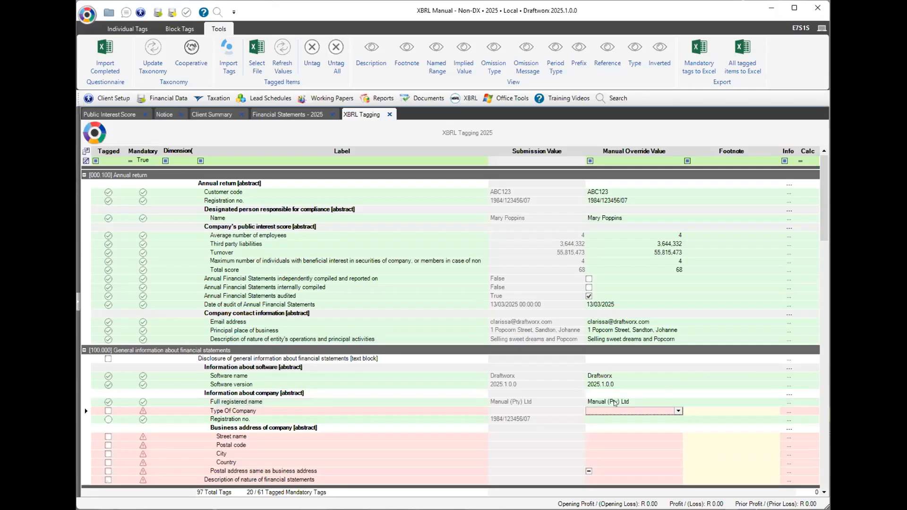
{"action": "left_click", "coordinate": [678, 411]}
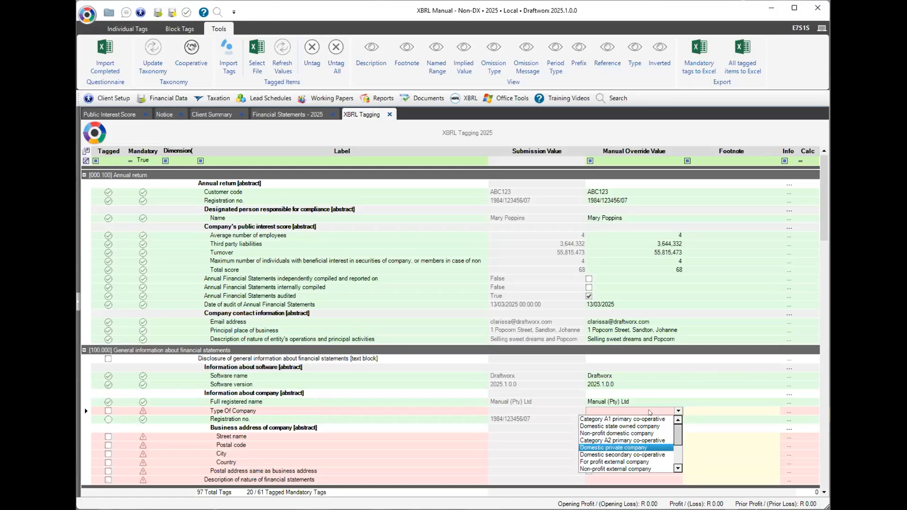
{"action": "left_click", "coordinate": [622, 412]}
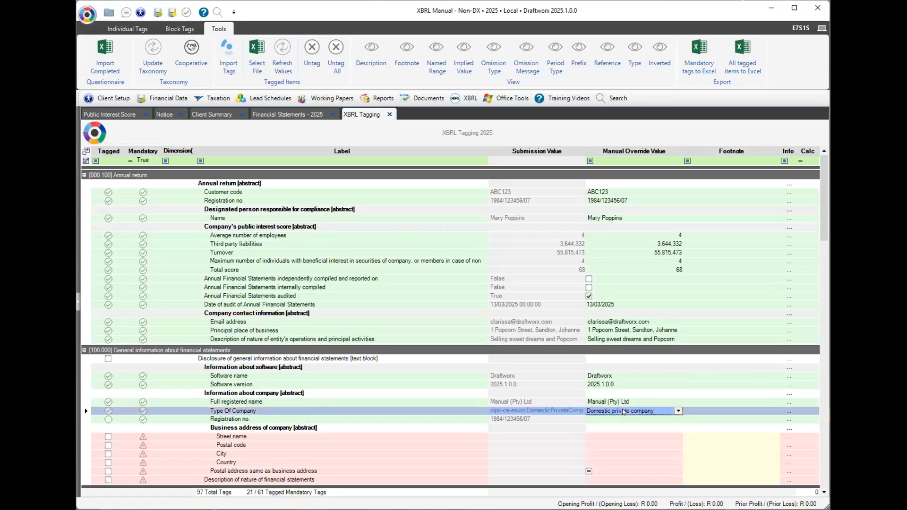
{"action": "left_click_drag", "start_coordinate": [820, 220], "coordinate": [824, 309]}
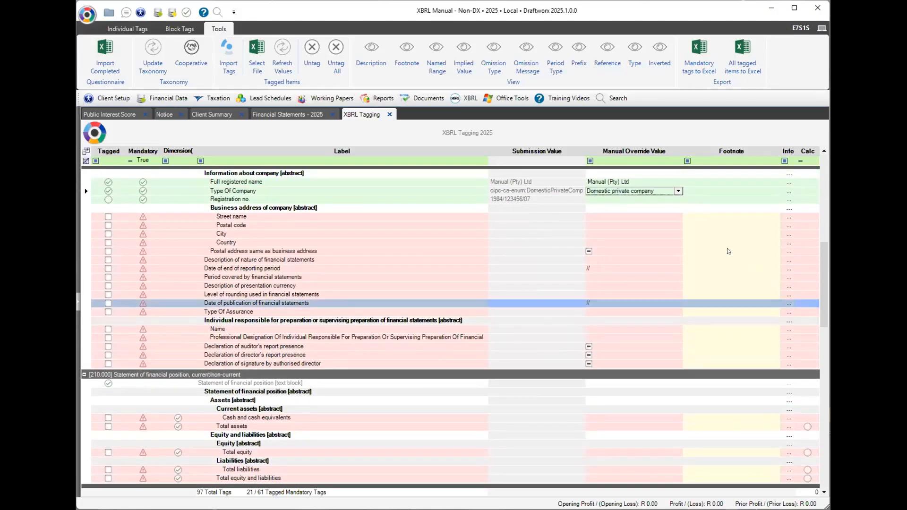
Enter the business address street, postal code, city Johannesburg and country South Africa.
{"action": "left_click", "coordinate": [622, 217]}
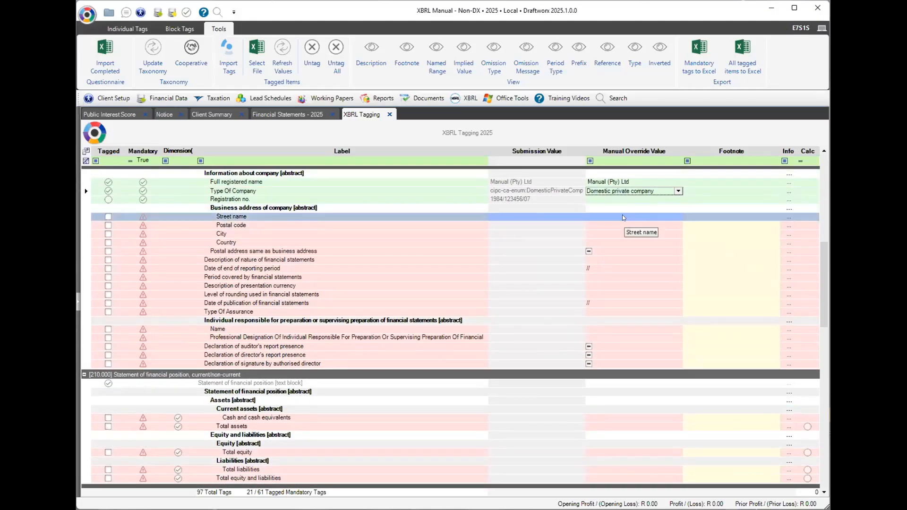
{"action": "left_click", "coordinate": [621, 216]}
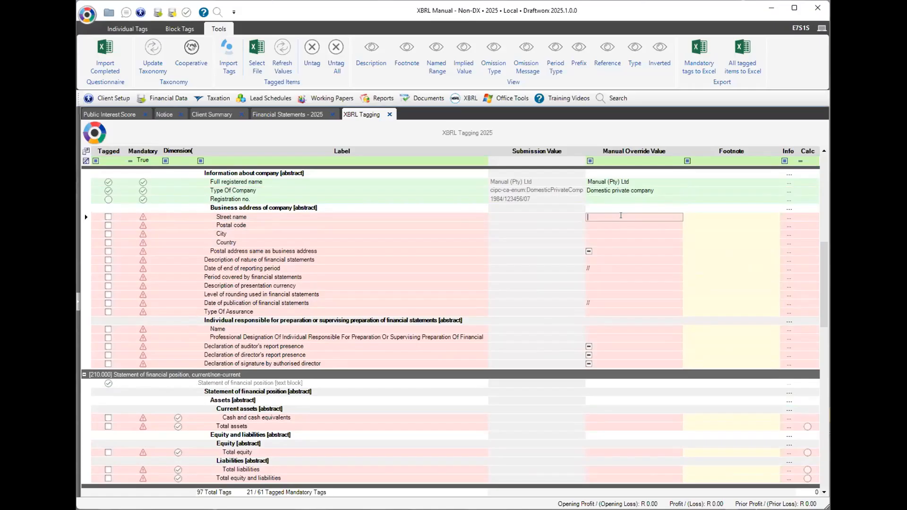
{"action": "type", "text": "1 Popcorn Streetr"}
{"action": "key", "text": "Return"}
{"action": "type", "text": "1234"}
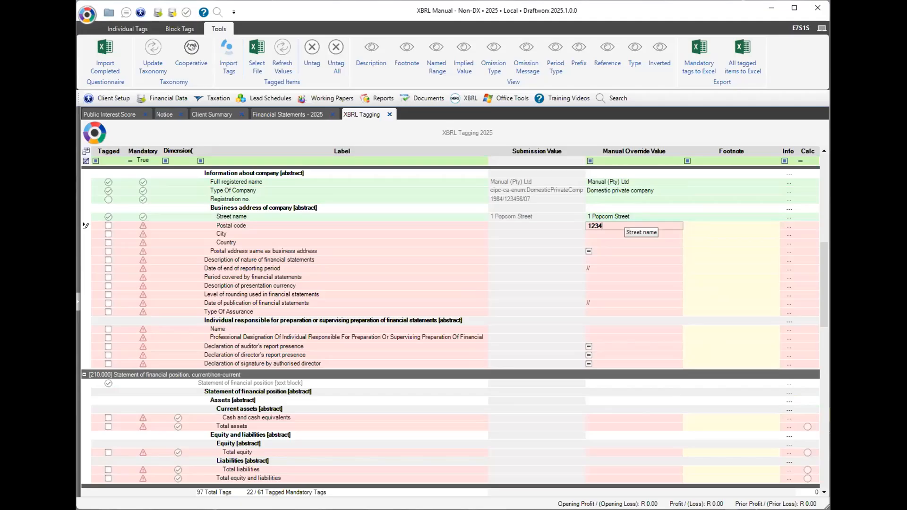
{"action": "key", "text": "Return"}
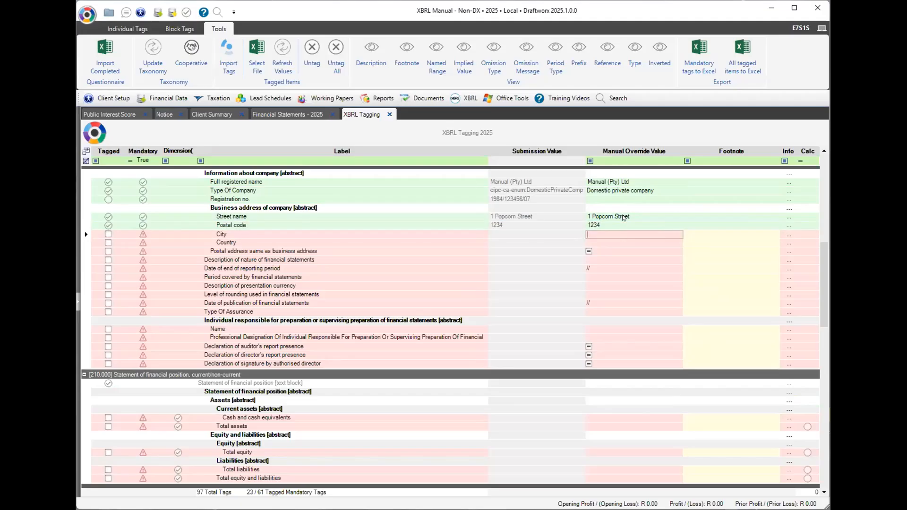
{"action": "type", "text": "Johannesburg"}
{"action": "key", "text": "Return"}
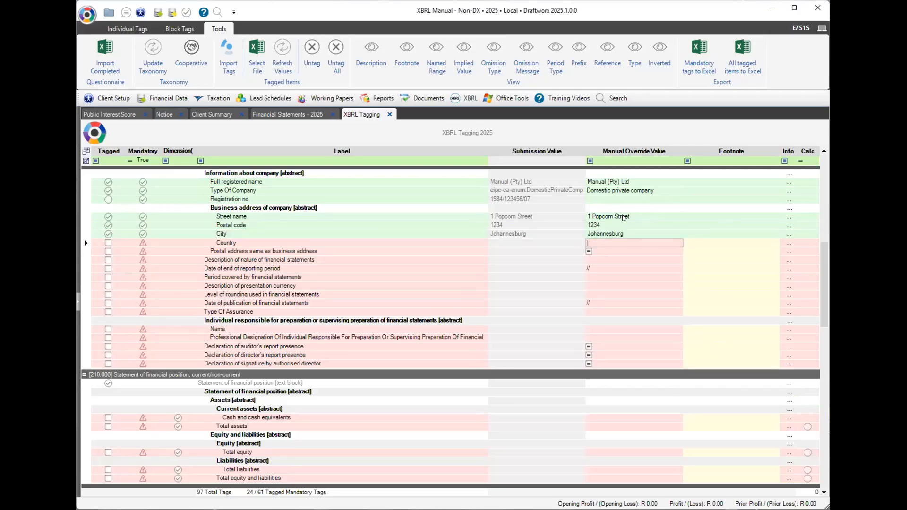
{"action": "type", "text": "South Africa"}
{"action": "key", "text": "Return"}
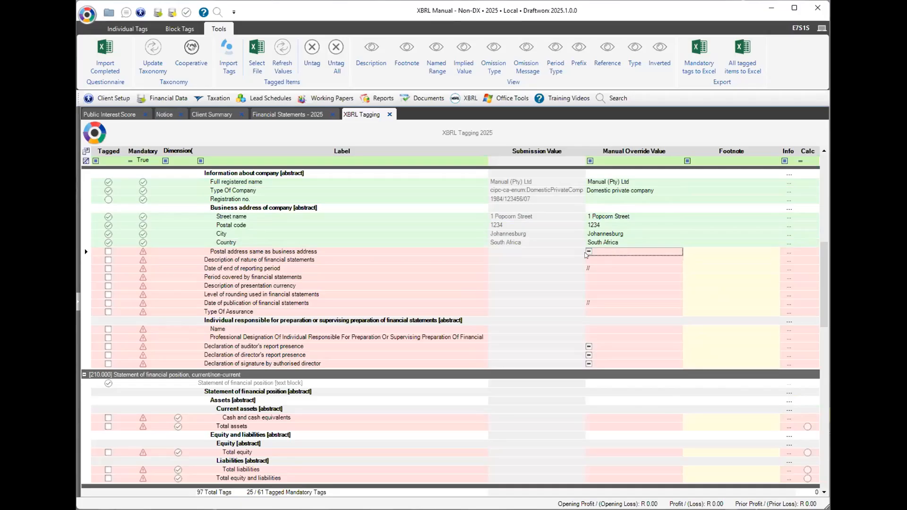
Mark postal address as different and describe the statements as 'Annual Financial Statements'.
{"action": "left_click", "coordinate": [588, 252]}
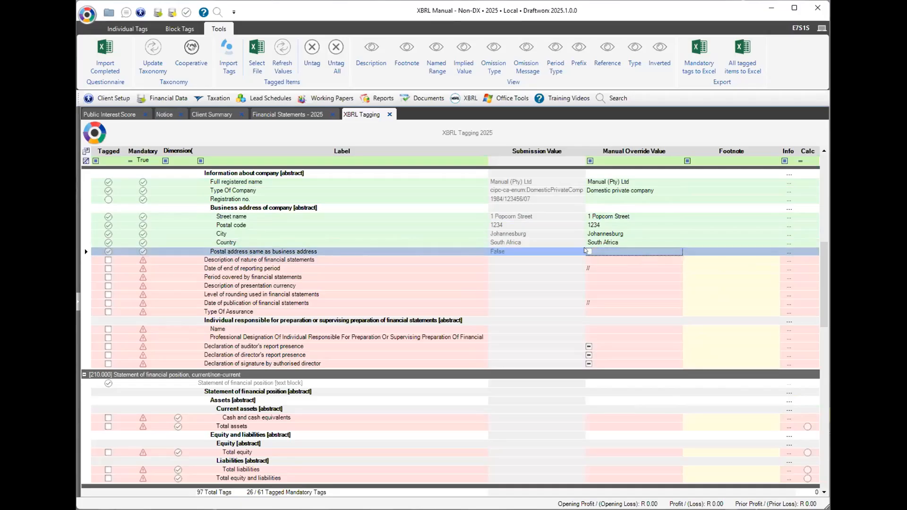
{"action": "left_click", "coordinate": [430, 260]}
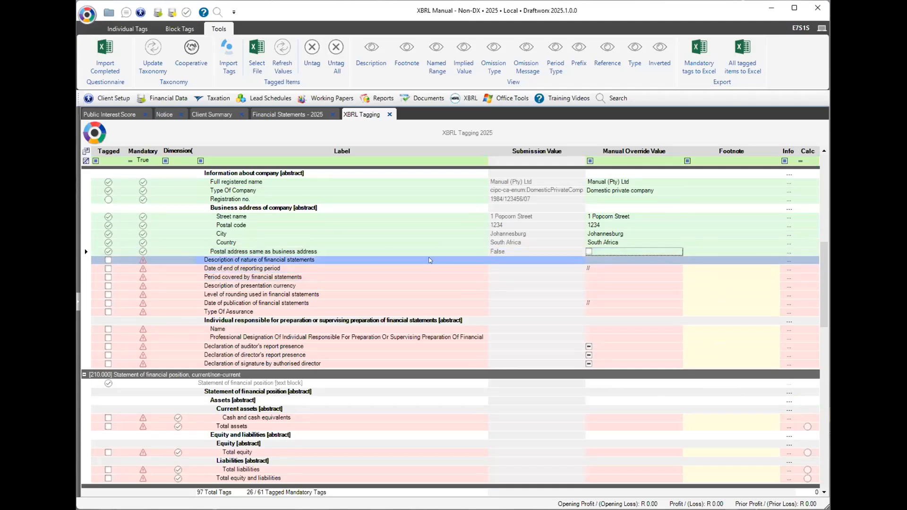
{"action": "left_click", "coordinate": [603, 258]}
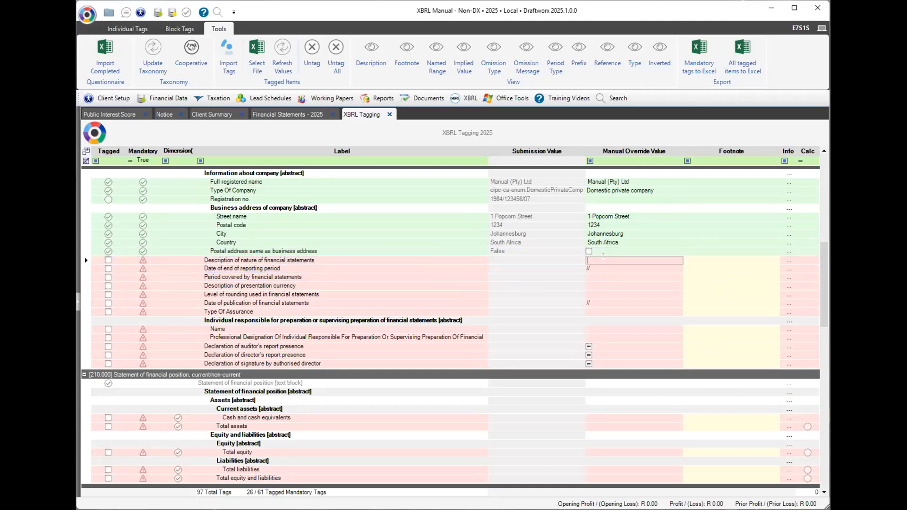
{"action": "type", "text": "Annual Financial Statements"}
{"action": "key", "text": "Return"}
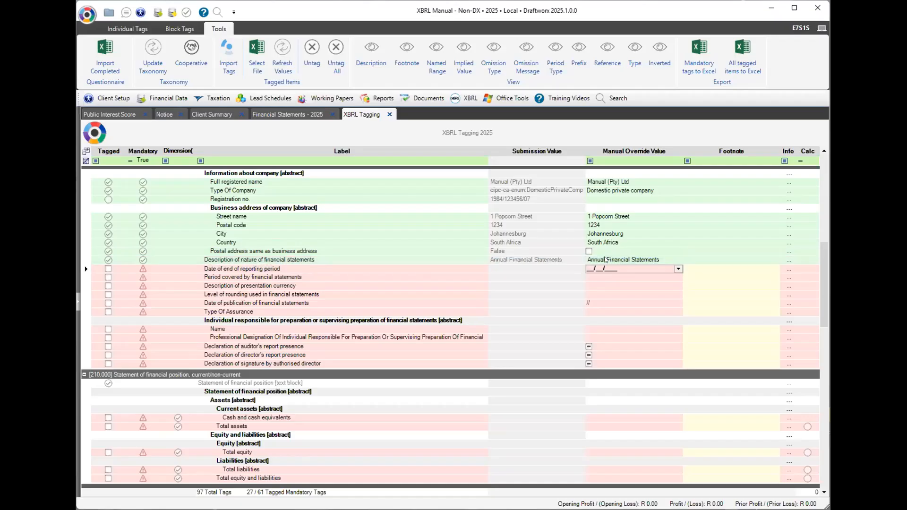
Set the reporting period end date to 28 February 2025.
{"action": "left_click", "coordinate": [251, 272]}
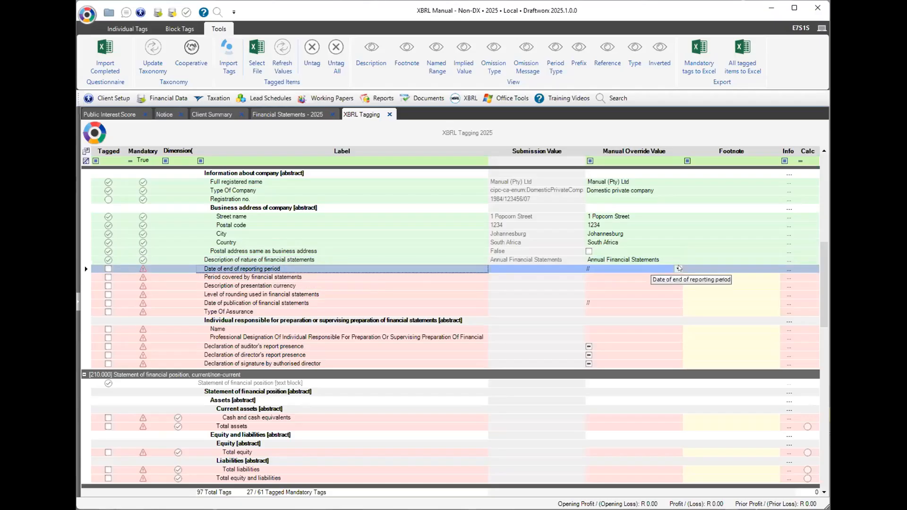
{"action": "left_click", "coordinate": [648, 269]}
{"action": "left_click", "coordinate": [677, 282]}
{"action": "left_click", "coordinate": [641, 334]}
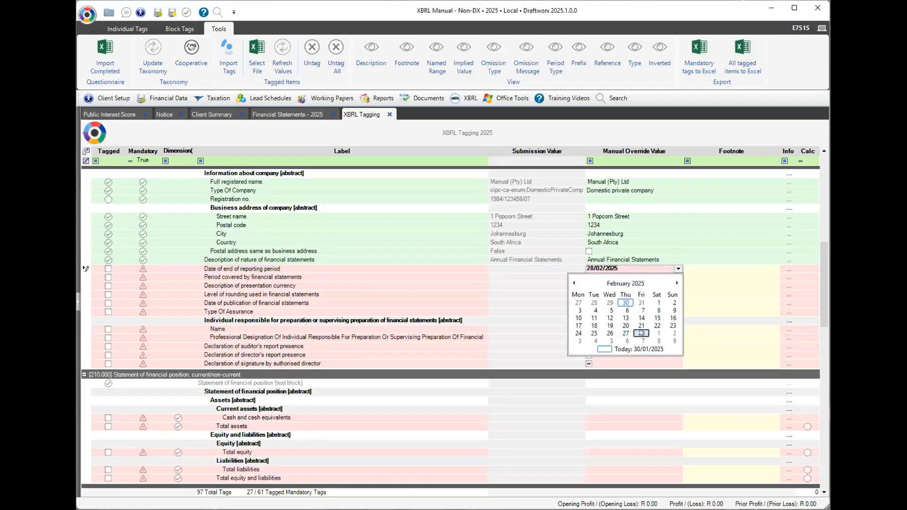
{"action": "left_click", "coordinate": [631, 278]}
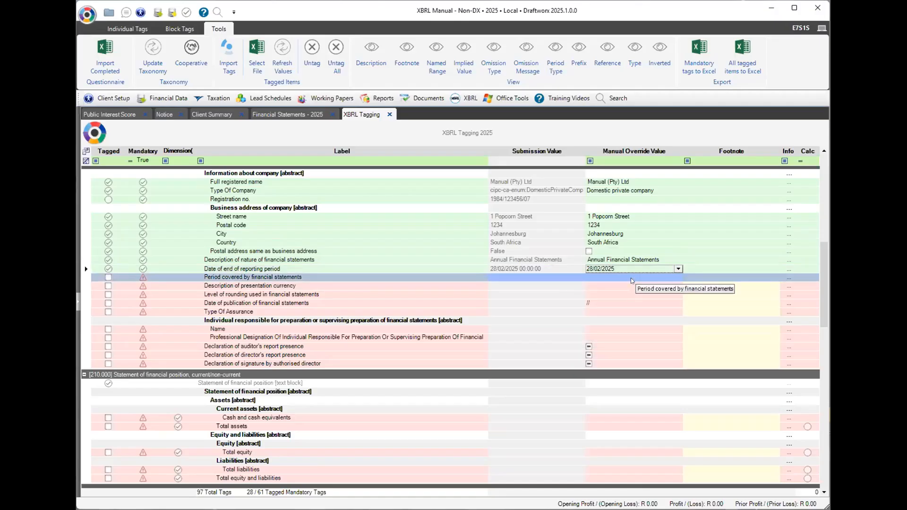
Enter period covered '1 March 2024 till 28 February 2025' and presentation currency South African Rands.
{"action": "left_click", "coordinate": [631, 278]}
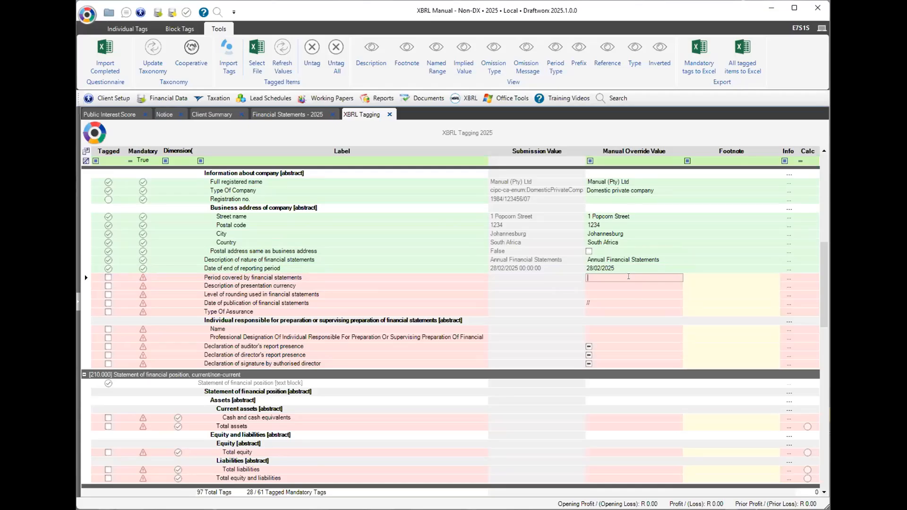
{"action": "type", "text": "1 March 2"}
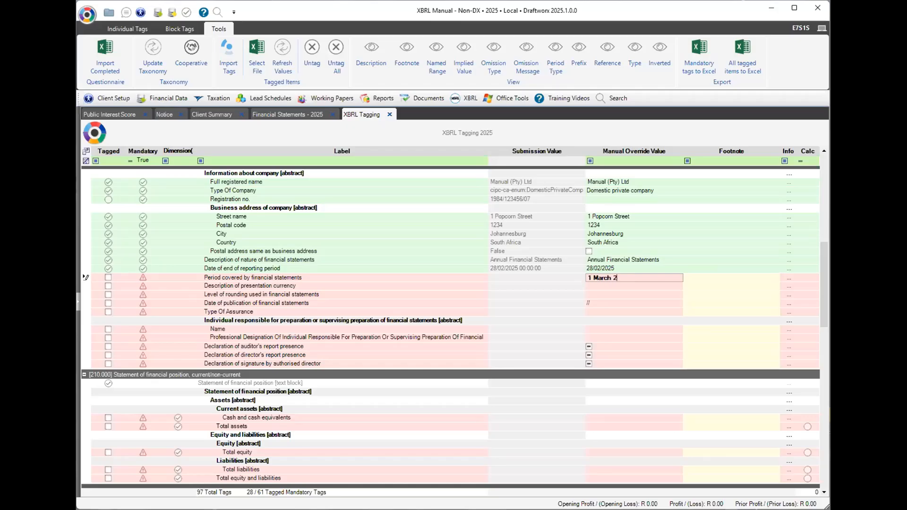
{"action": "type", "text": "024 till 28 February 2025"}
{"action": "key", "text": "Return"}
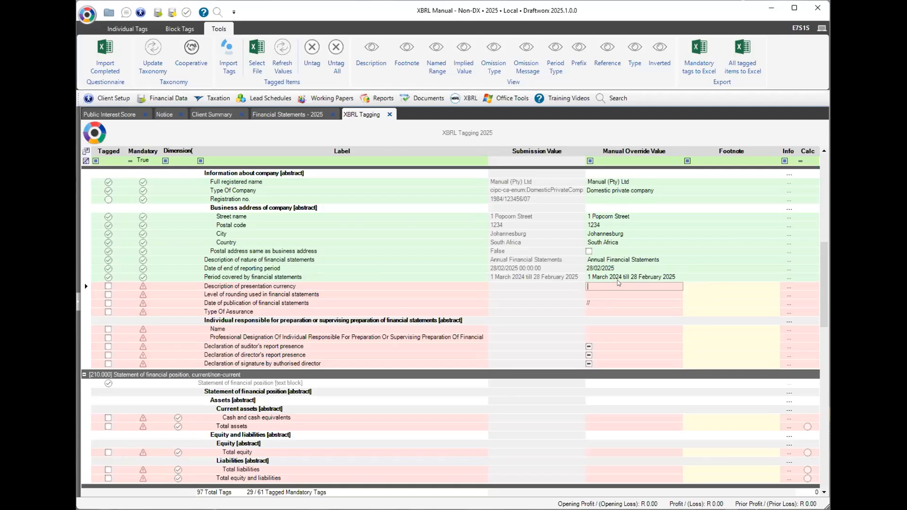
{"action": "type", "text": "South Afr"}
{"action": "type", "text": "ican Rands"}
{"action": "key", "text": "Return"}
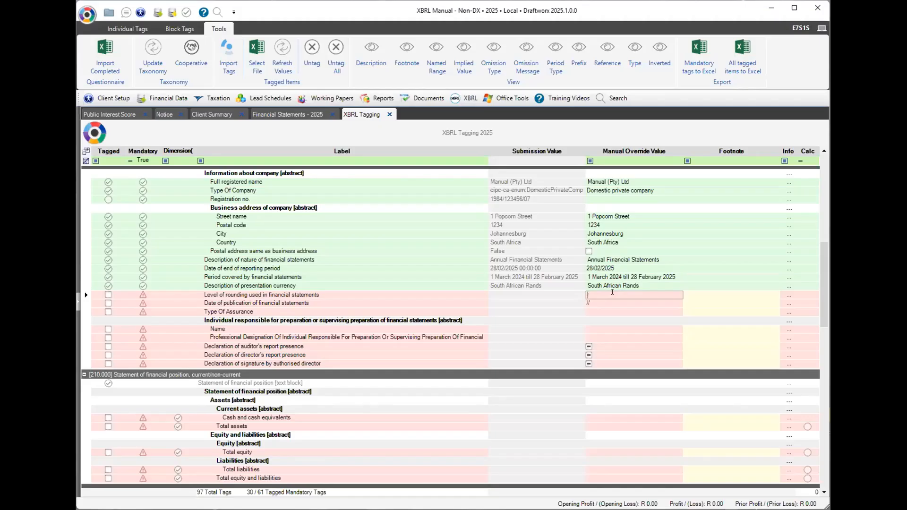
Set the rounding level to Decimals and the publication date to 13/03/2025.
{"action": "type", "text": "Decimals"}
{"action": "key", "text": "Return"}
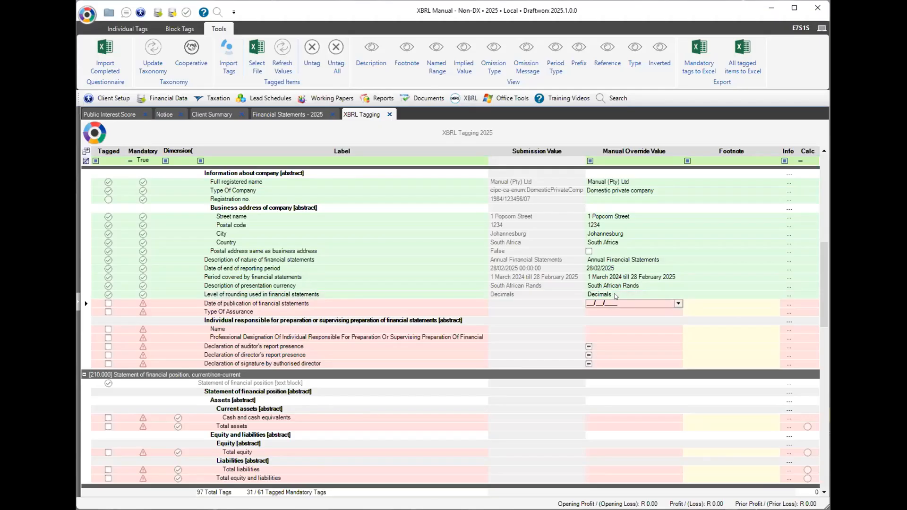
{"action": "left_click", "coordinate": [678, 303]}
{"action": "left_click", "coordinate": [677, 317]}
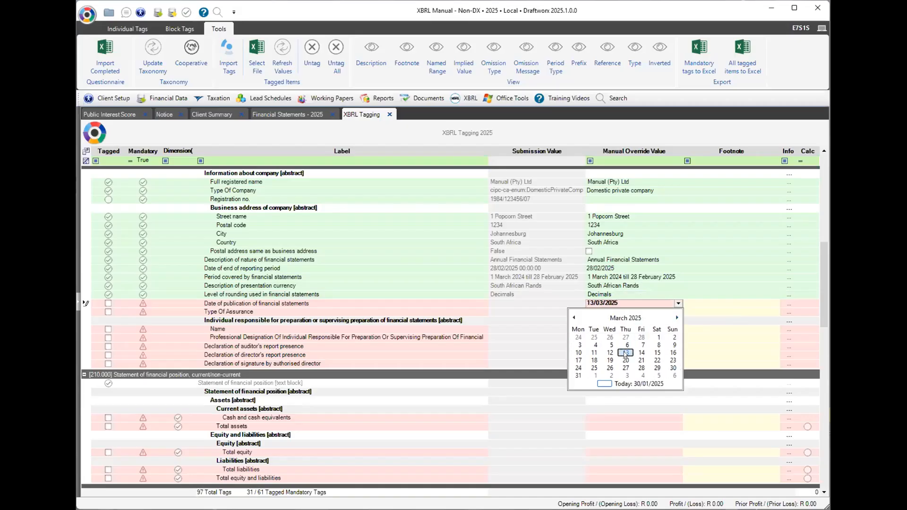
{"action": "key", "text": "Return"}
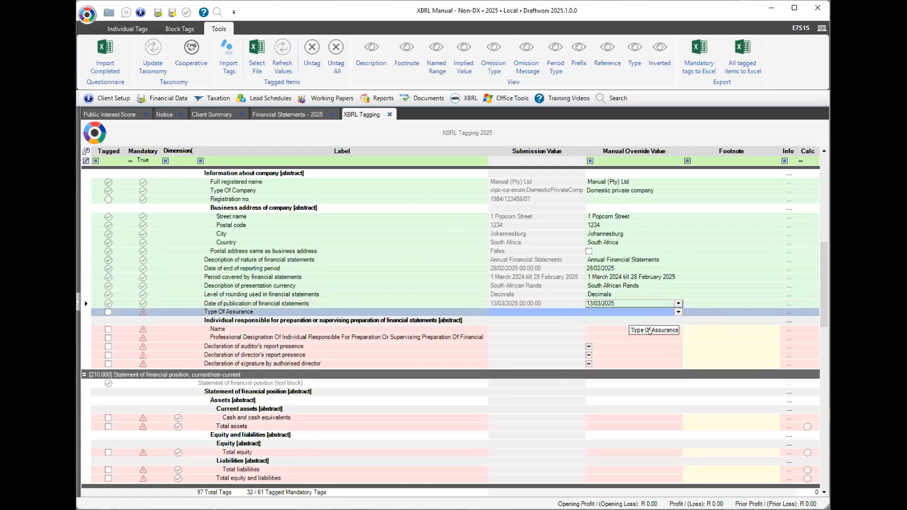
Set assurance to Audited, enter the preparer's name, and choose the South African Institute of Chartered Accountants designation.
{"action": "left_click", "coordinate": [616, 328]}
{"action": "type", "text": "El"}
{"action": "type", "text": "lie"}
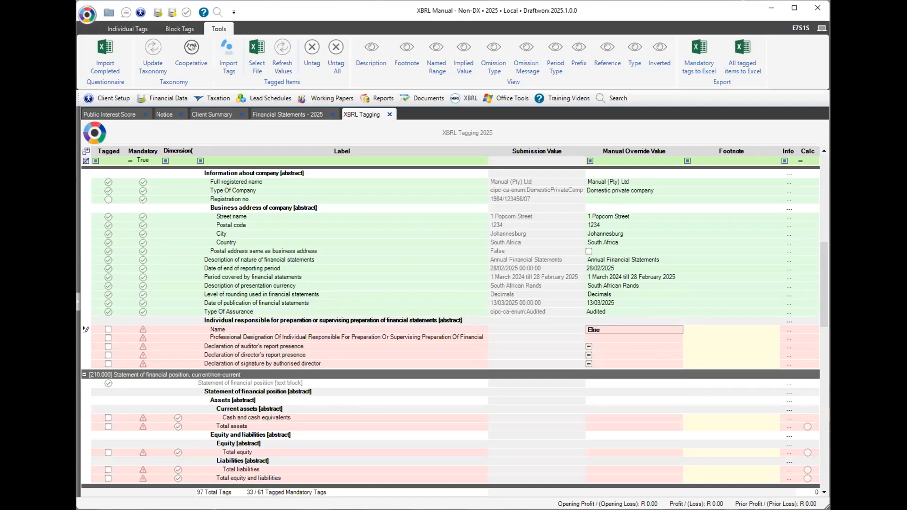
{"action": "type", "text": " Smelly"}
{"action": "key", "text": "Return"}
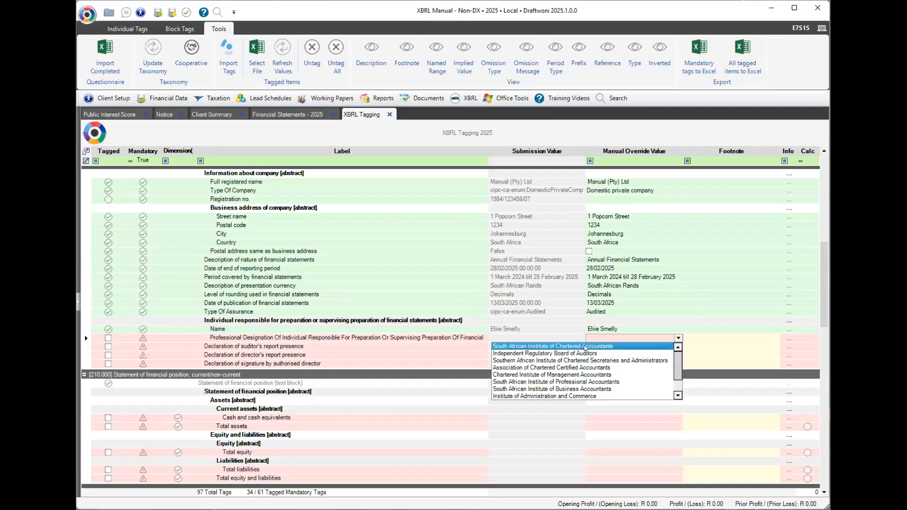
{"action": "left_click", "coordinate": [585, 347]}
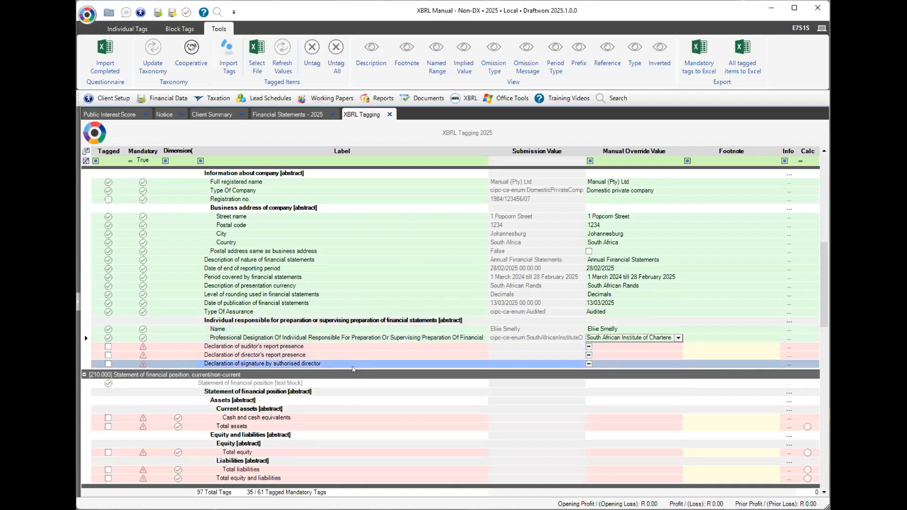
Declare the auditor's report, director's report and authorised director's signature as present.
{"action": "left_click", "coordinate": [588, 347]}
{"action": "left_click", "coordinate": [588, 355]}
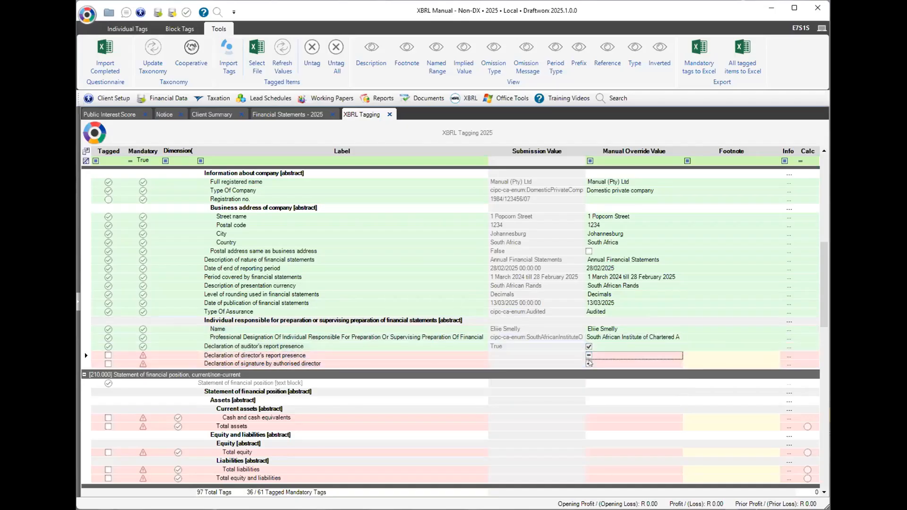
{"action": "left_click", "coordinate": [588, 363]}
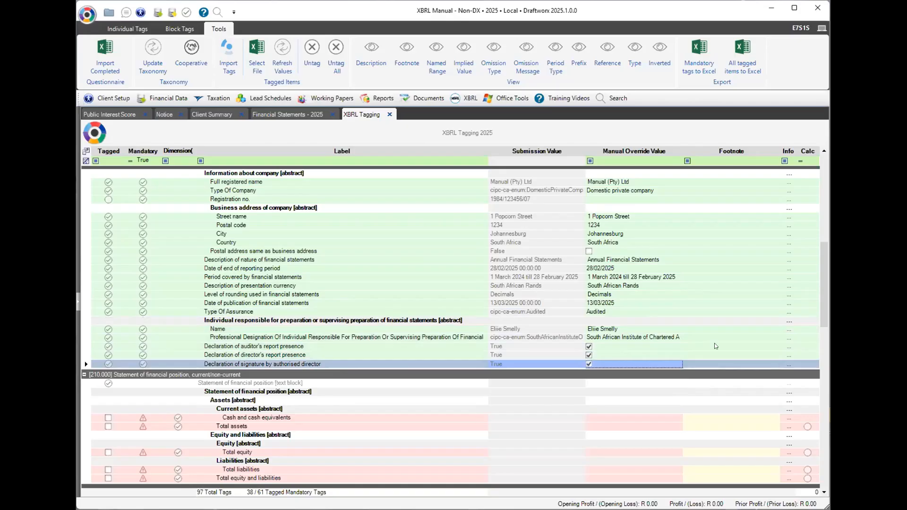
{"action": "left_click_drag", "start_coordinate": [823, 306], "coordinate": [810, 460]}
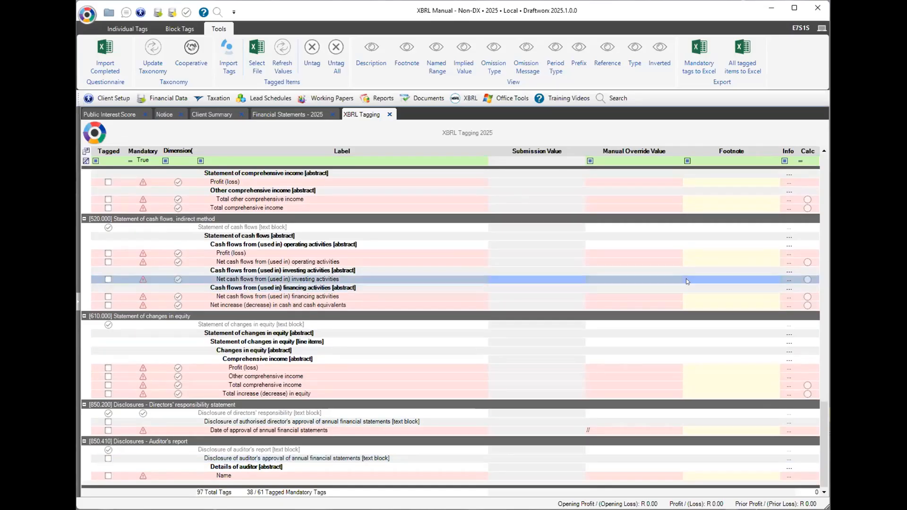
Enter the auditor's name in the Name override cell, then switch to Financial Statements - 2025.
{"action": "left_click", "coordinate": [616, 474]}
{"action": "type", "text": "Joe "}
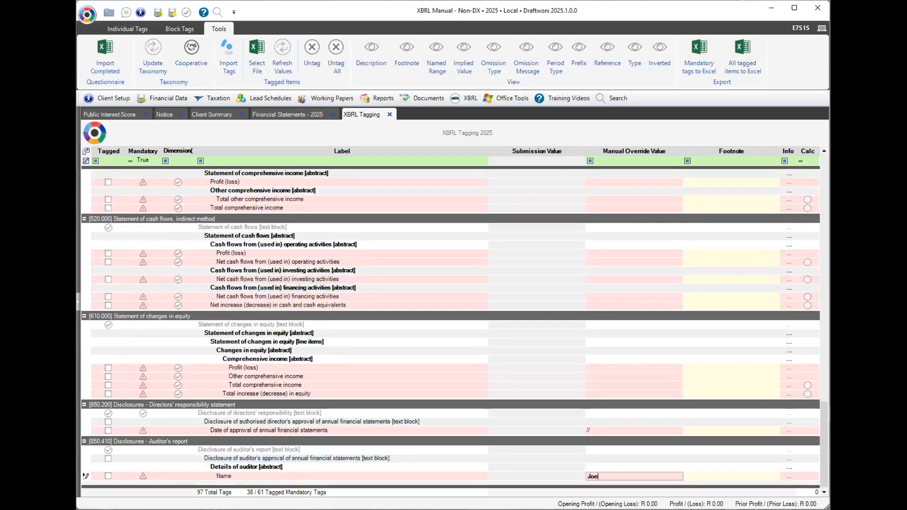
{"action": "type", "text": "Slow"}
{"action": "key", "text": "Return"}
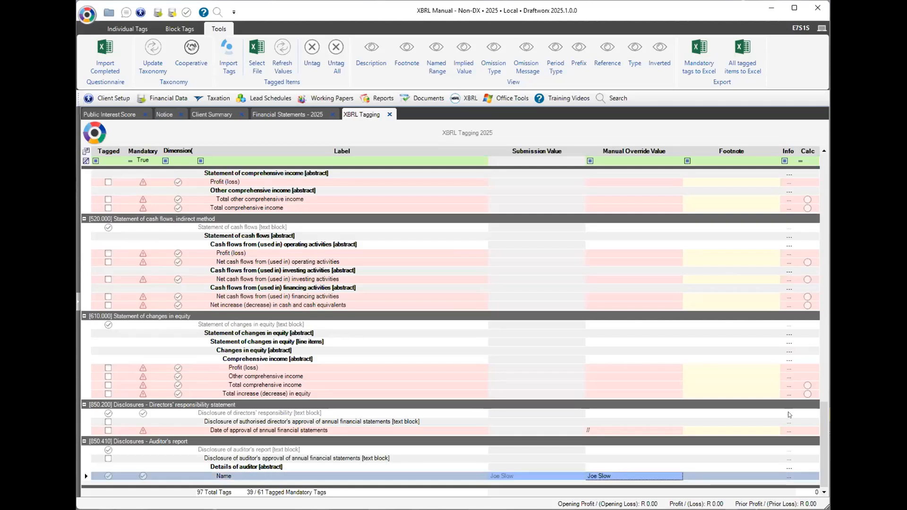
{"action": "left_click_drag", "start_coordinate": [826, 430], "coordinate": [822, 339]}
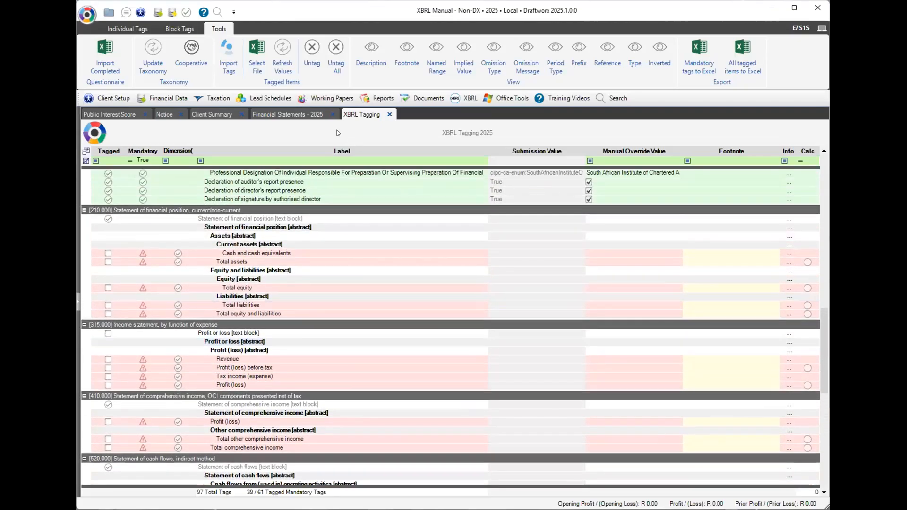
{"action": "left_click", "coordinate": [283, 113]}
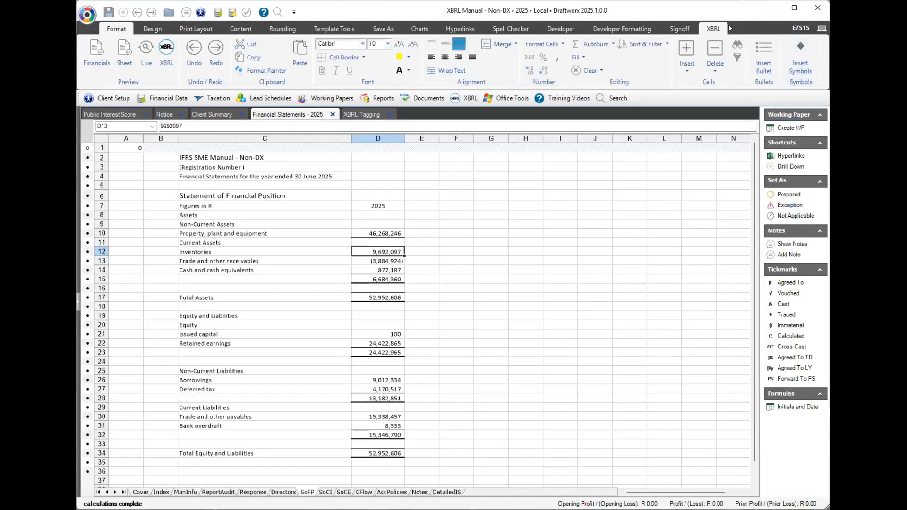
Open the XBRL Tagging pane and filter the M column to True.
{"action": "left_click", "coordinate": [713, 30]}
{"action": "left_click", "coordinate": [93, 55]}
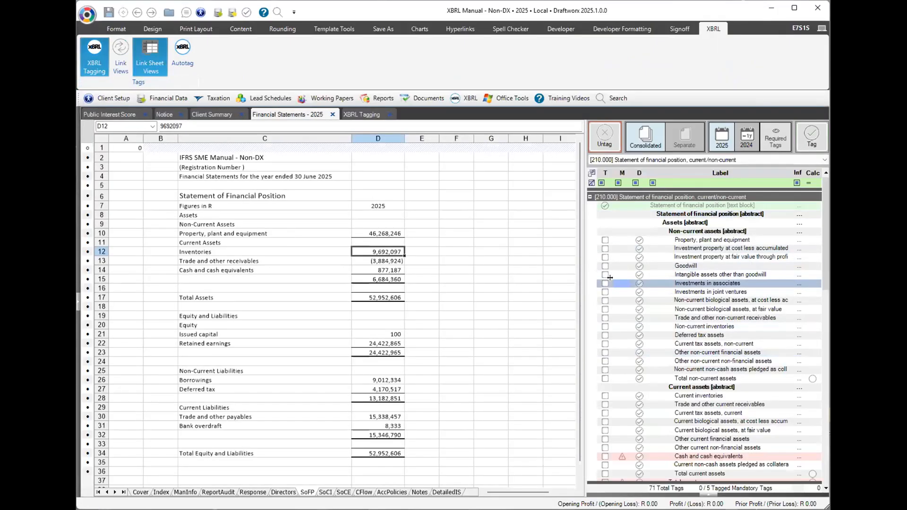
{"action": "left_click", "coordinate": [625, 183]}
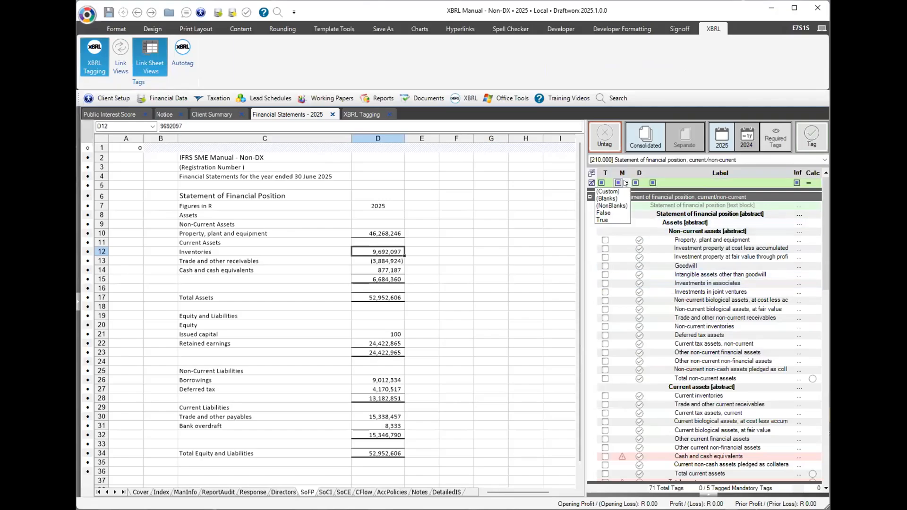
{"action": "left_click", "coordinate": [610, 217]}
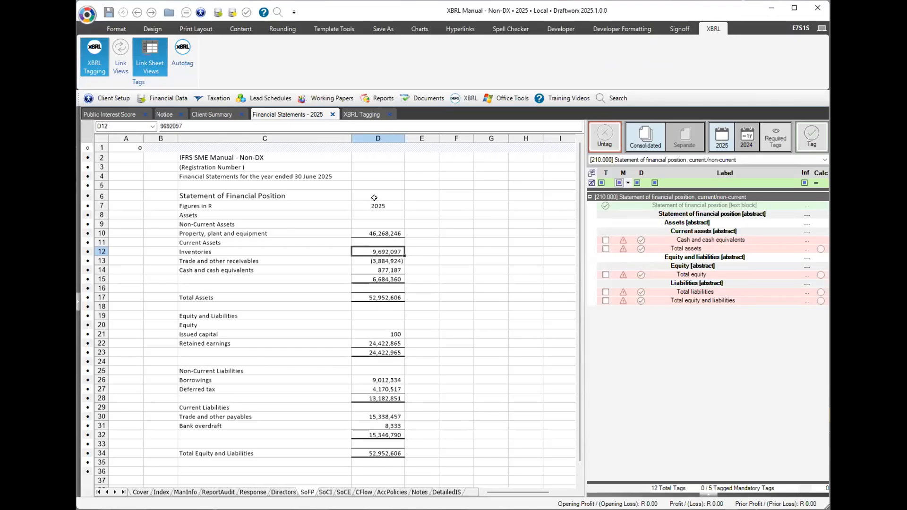
{"action": "left_click", "coordinate": [721, 241]}
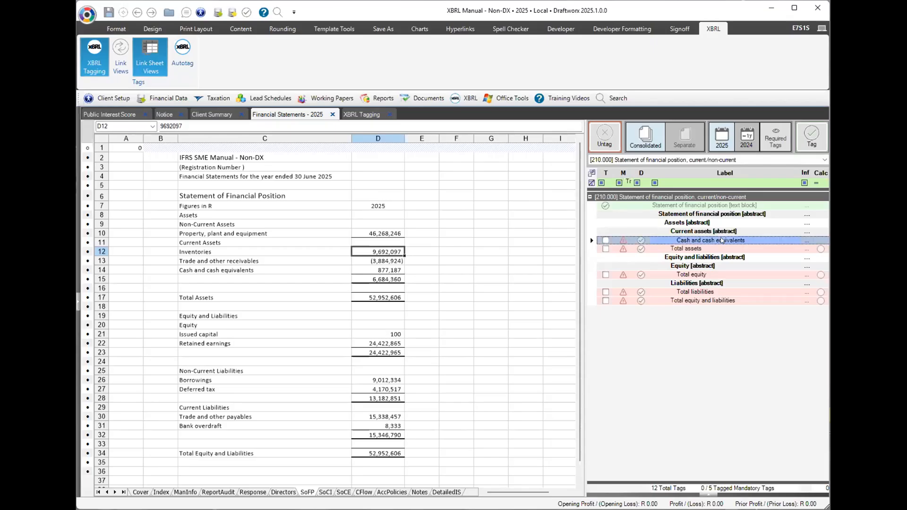
{"action": "left_click_drag", "start_coordinate": [215, 270], "coordinate": [364, 273]}
{"action": "left_click", "coordinate": [378, 270]}
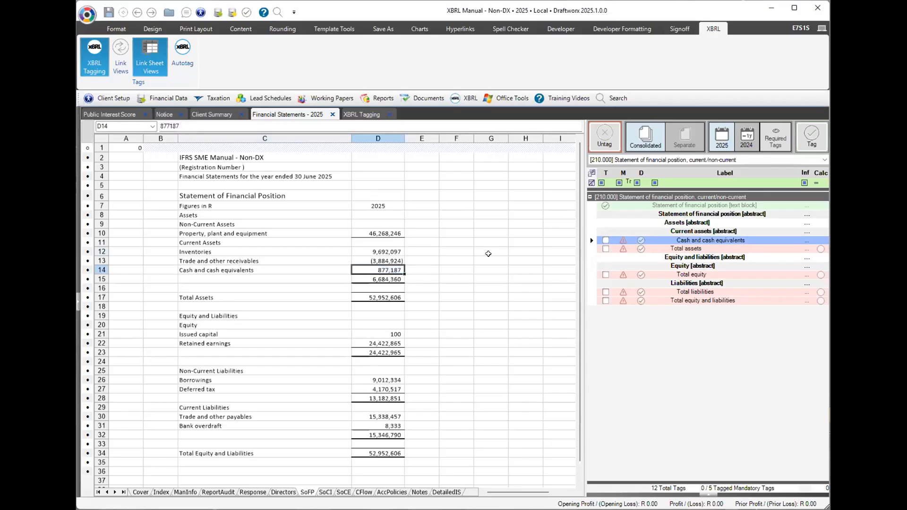
{"action": "left_click", "coordinate": [811, 137]}
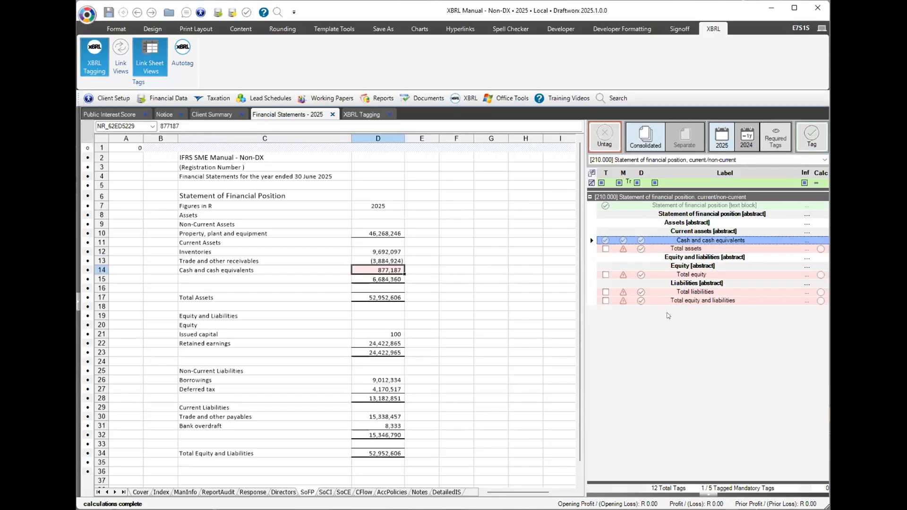
{"action": "left_click", "coordinate": [670, 302]}
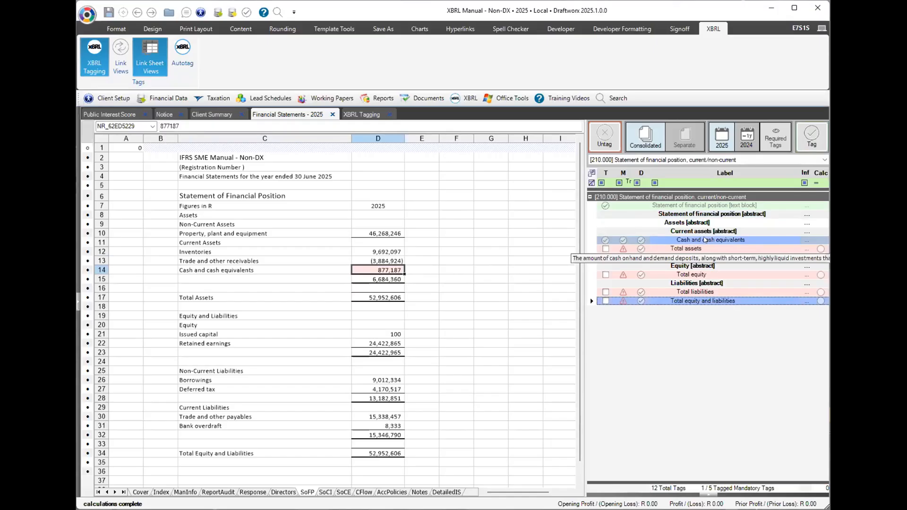
{"action": "left_click", "coordinate": [704, 240]}
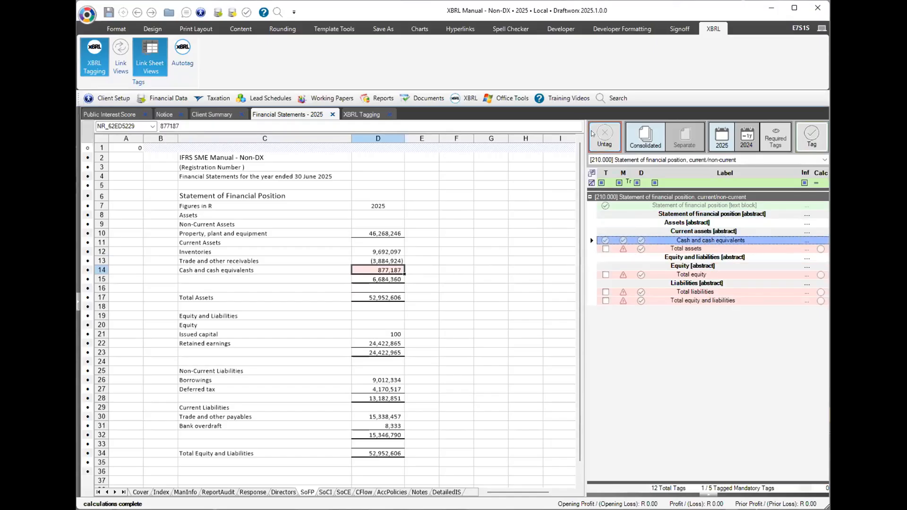
{"action": "left_click", "coordinate": [601, 138]}
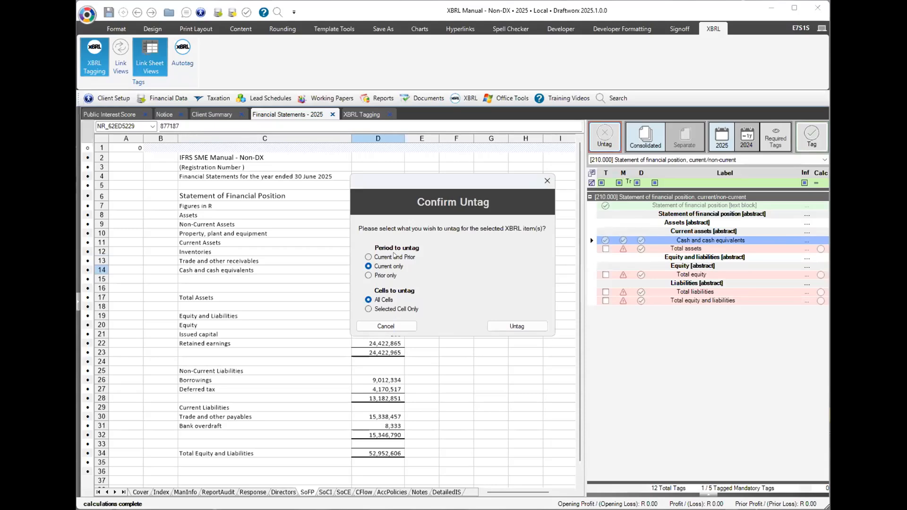
{"action": "left_click", "coordinate": [499, 325]}
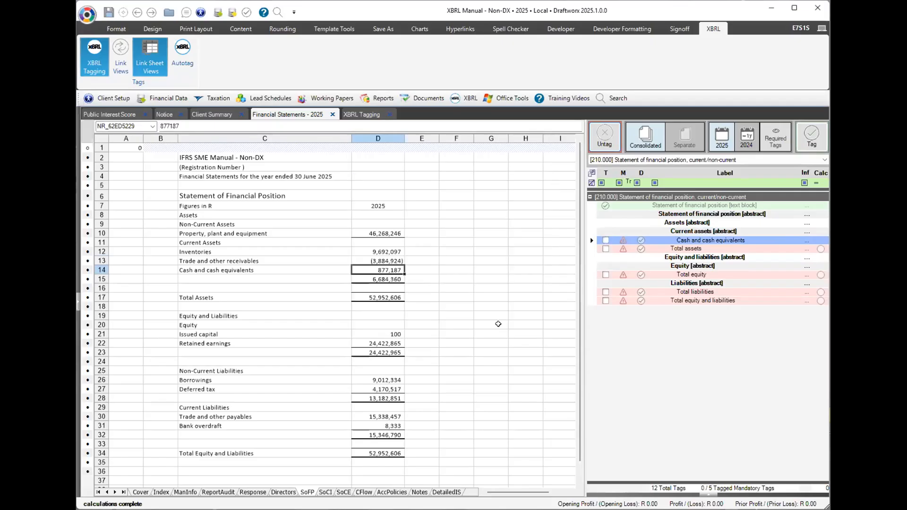
{"action": "left_click", "coordinate": [646, 303]}
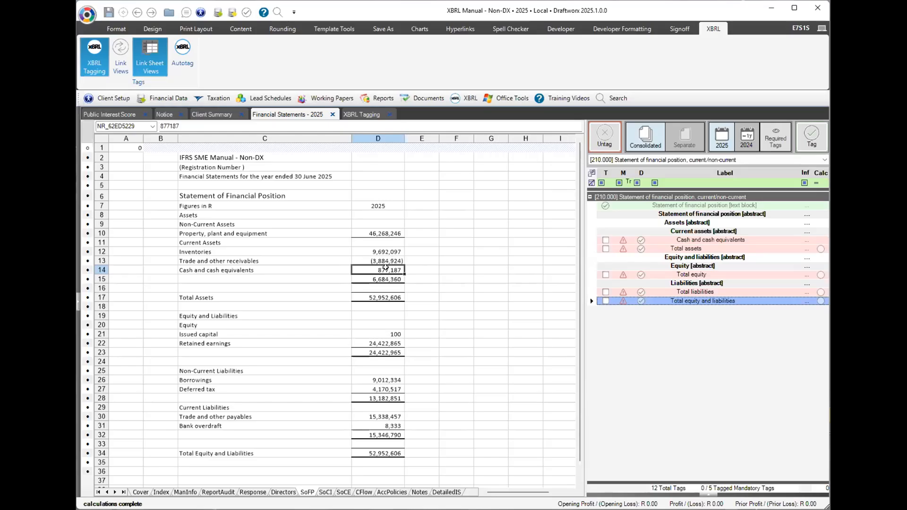
Tag D14 as Cash and cash equivalents, D17 as Total assets and D23 as Total equity.
{"action": "left_click", "coordinate": [713, 241]}
{"action": "left_click", "coordinate": [811, 140]}
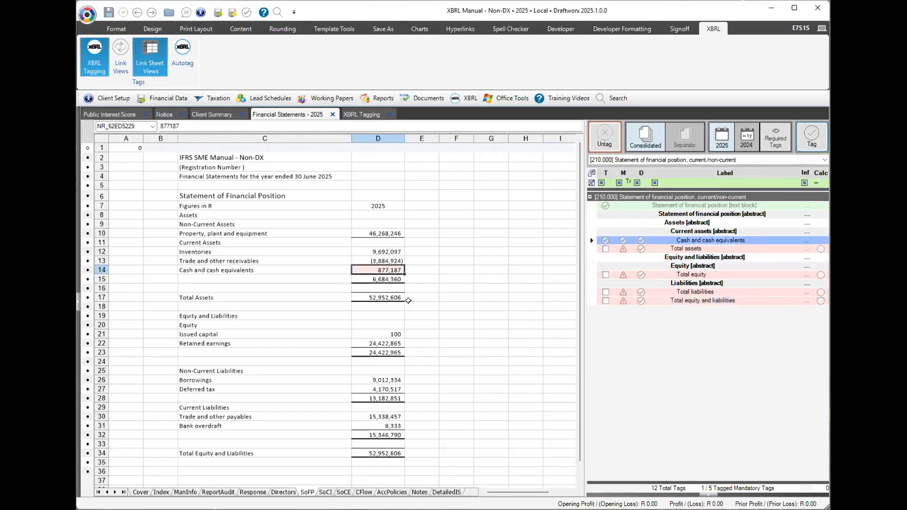
{"action": "left_click", "coordinate": [360, 295]}
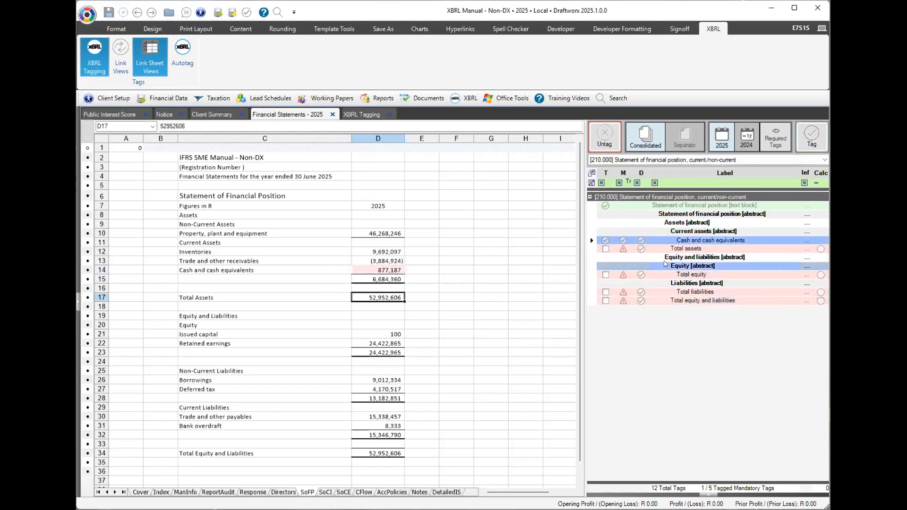
{"action": "left_click", "coordinate": [810, 141]}
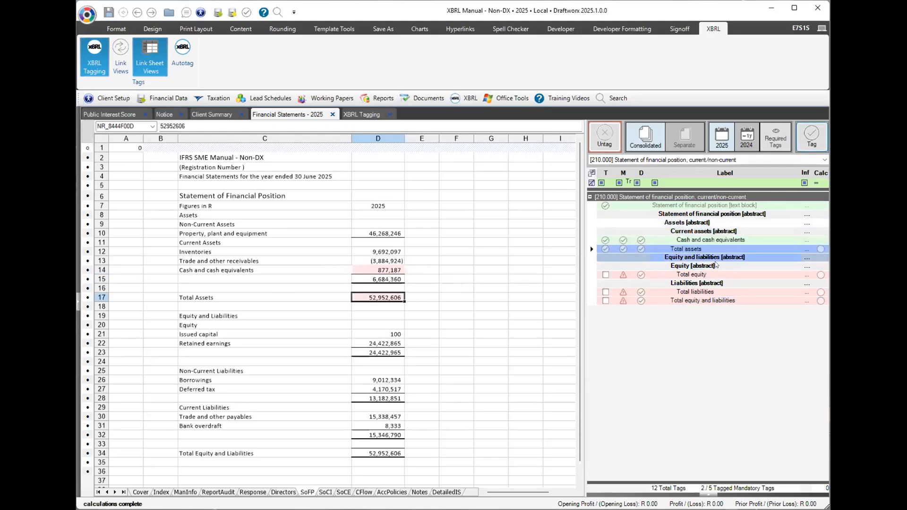
{"action": "left_click", "coordinate": [695, 276]}
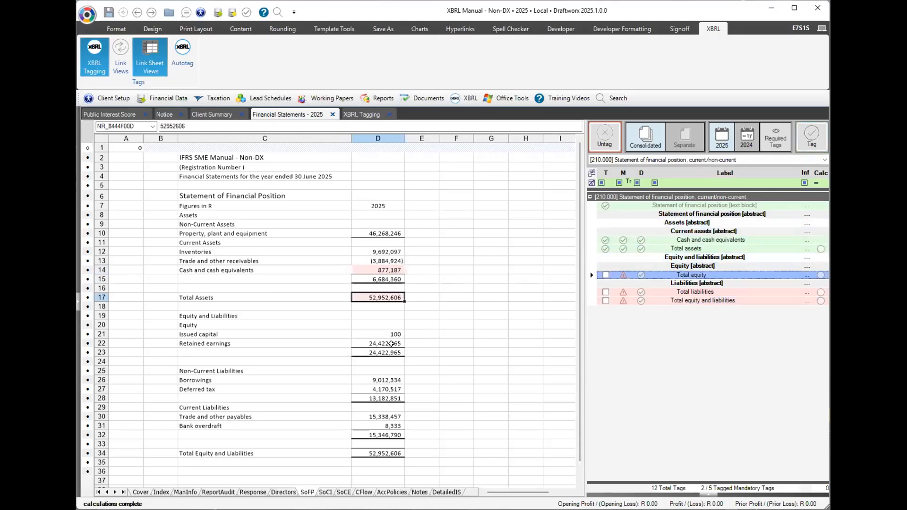
{"action": "left_click", "coordinate": [375, 349]}
{"action": "left_click", "coordinate": [811, 137]}
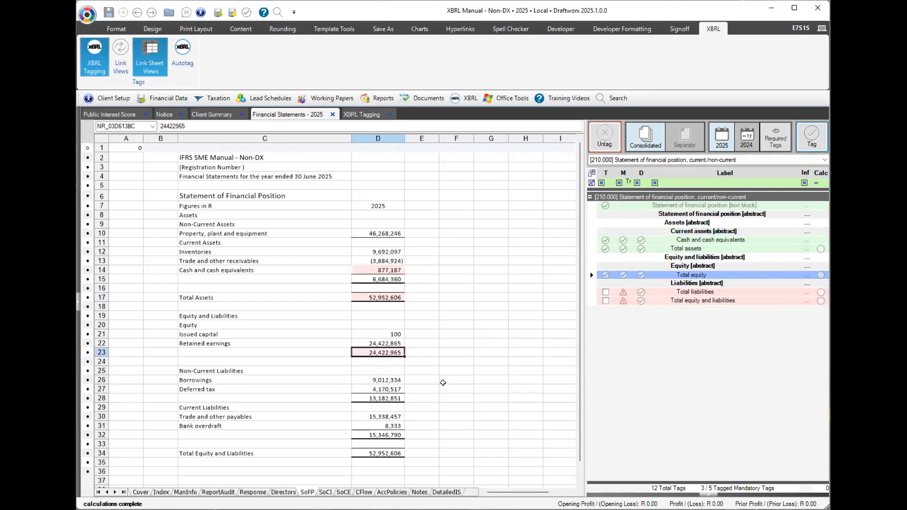
Tag 13,182,851 (D28) and 15,346,790 (D32) as Total liabilities, and 52,952,606 as Total equity and liabilities.
{"action": "left_click", "coordinate": [713, 292]}
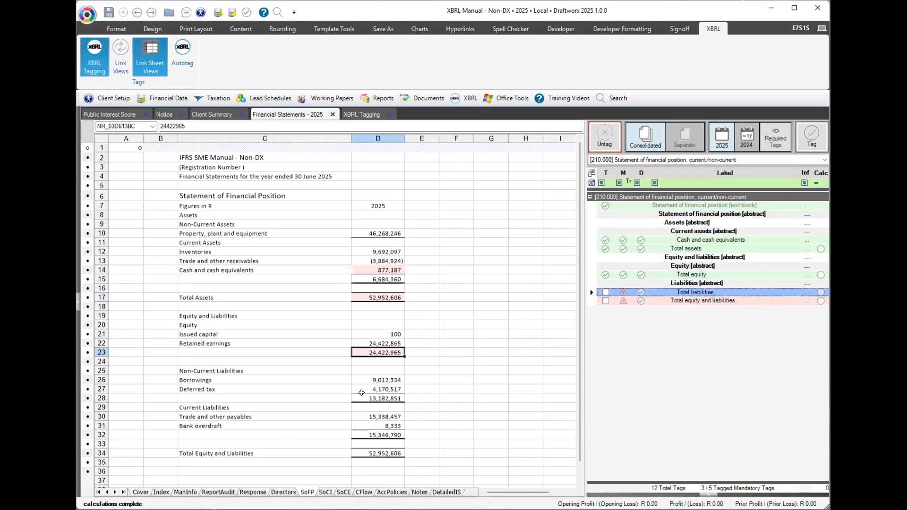
{"action": "left_click", "coordinate": [362, 393]}
{"action": "left_click", "coordinate": [363, 432]}
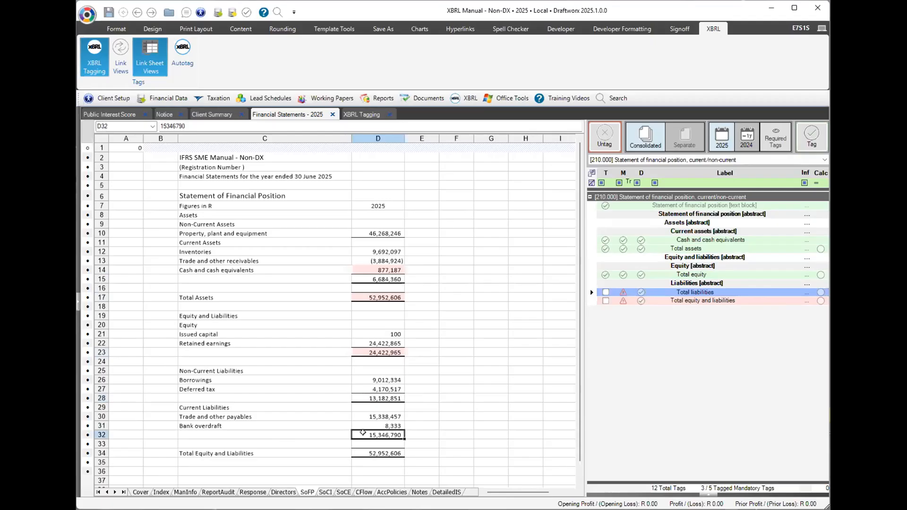
{"action": "left_click", "coordinate": [379, 394]}
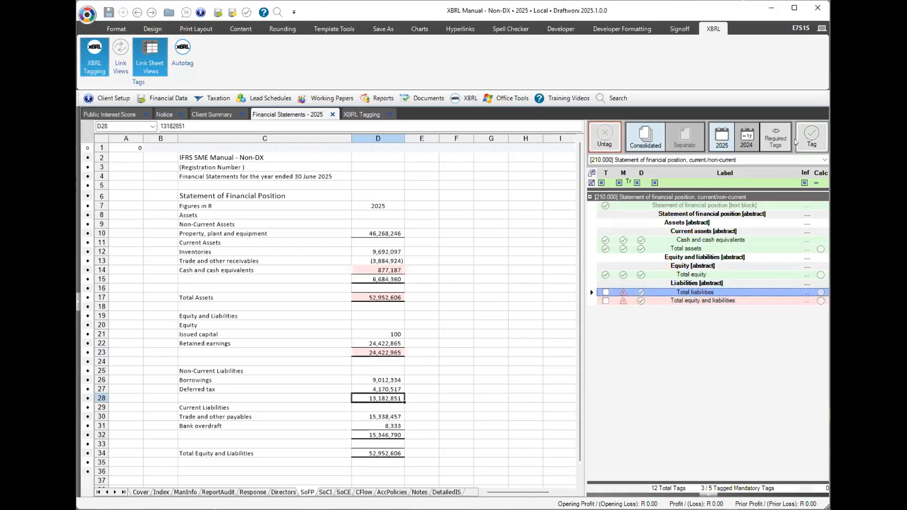
{"action": "left_click", "coordinate": [810, 136]}
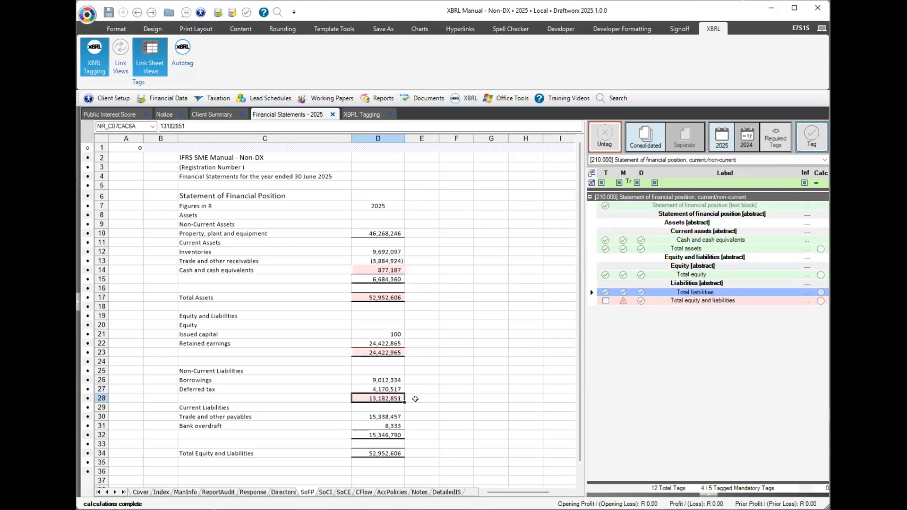
{"action": "left_click", "coordinate": [364, 434]}
{"action": "left_click", "coordinate": [806, 130]}
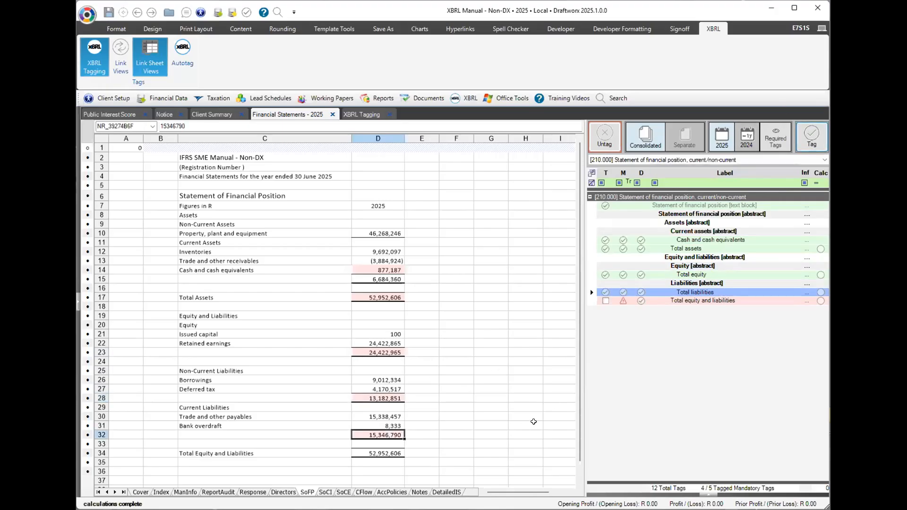
{"action": "left_click", "coordinate": [707, 495]}
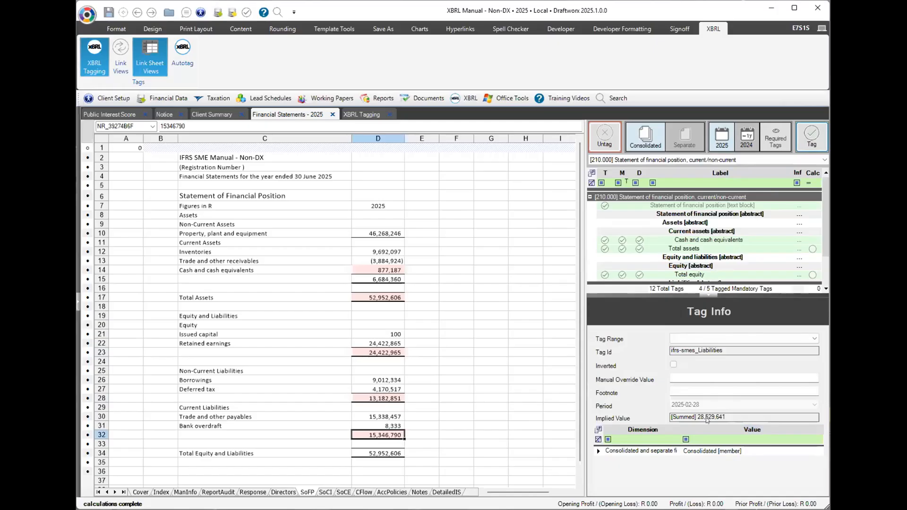
{"action": "left_click", "coordinate": [708, 295]}
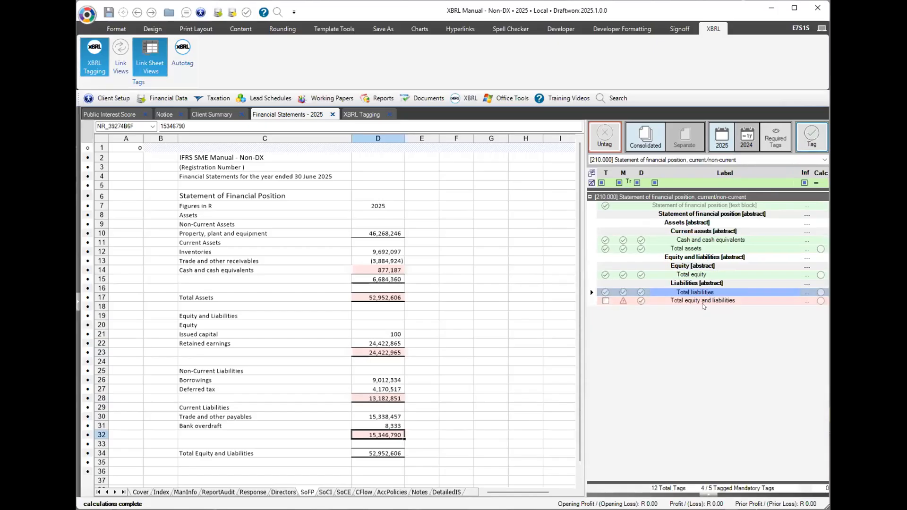
{"action": "left_click", "coordinate": [701, 300]}
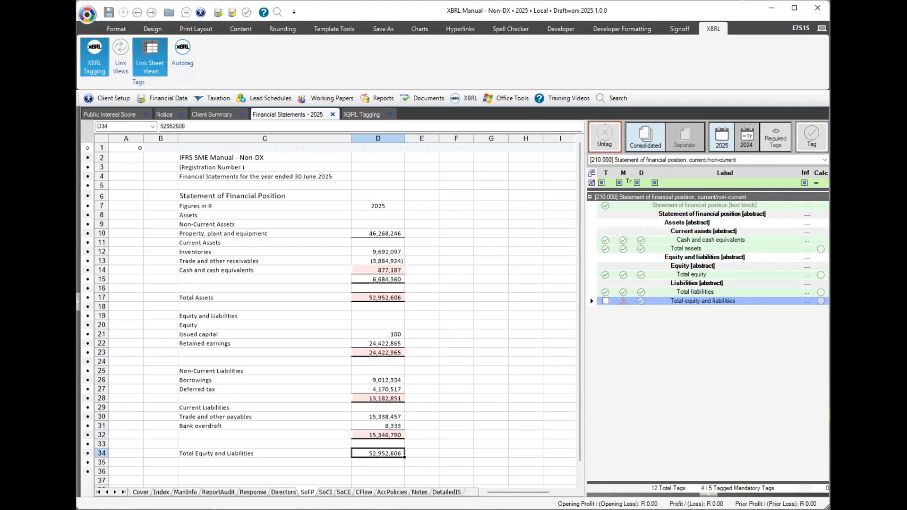
{"action": "left_click", "coordinate": [821, 141]}
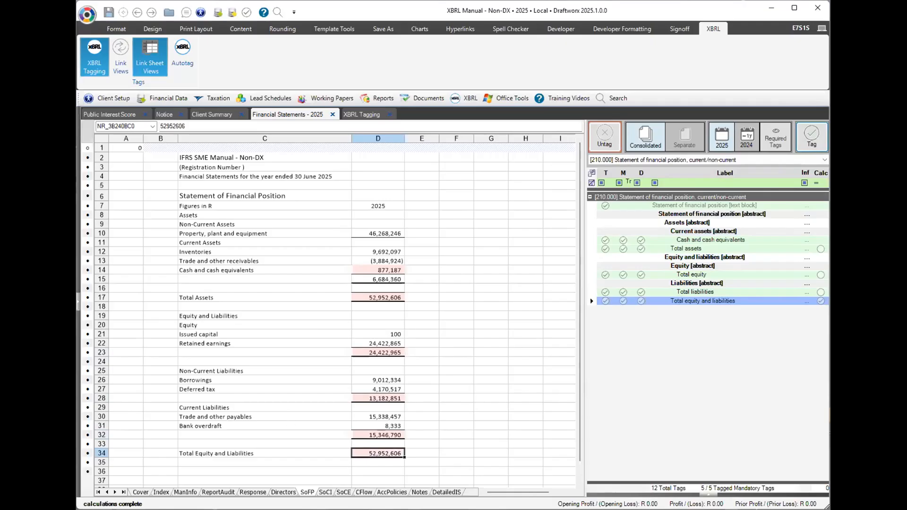
On the Comprehensive Income sheet, tag Revenue 55,814,994 (D10) and Profit (loss) before tax (D19).
{"action": "left_click", "coordinate": [324, 492]}
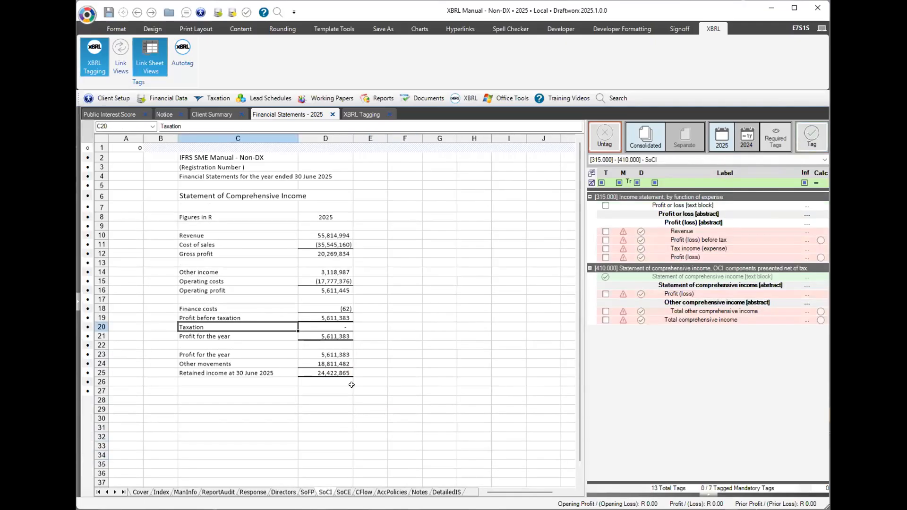
{"action": "left_click", "coordinate": [690, 231]}
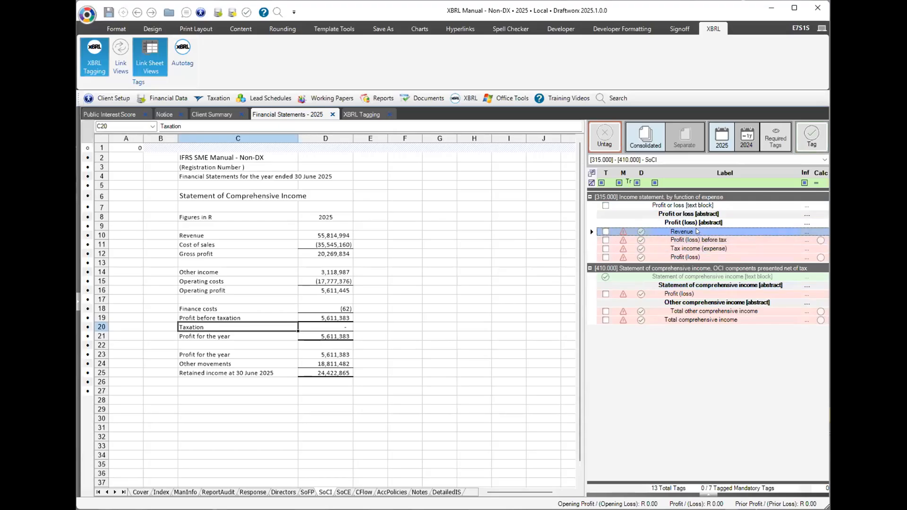
{"action": "mouse_move", "coordinate": [697, 231]}
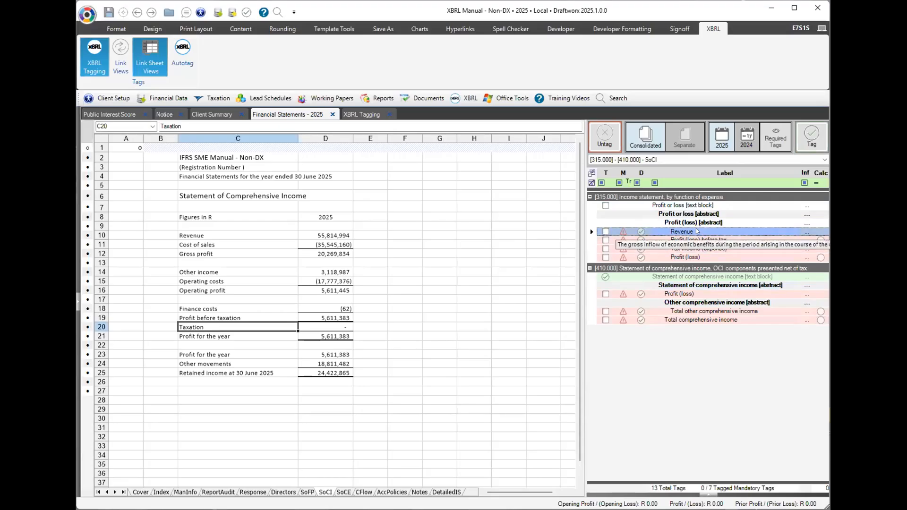
{"action": "left_click", "coordinate": [329, 235]}
{"action": "left_click", "coordinate": [812, 135]}
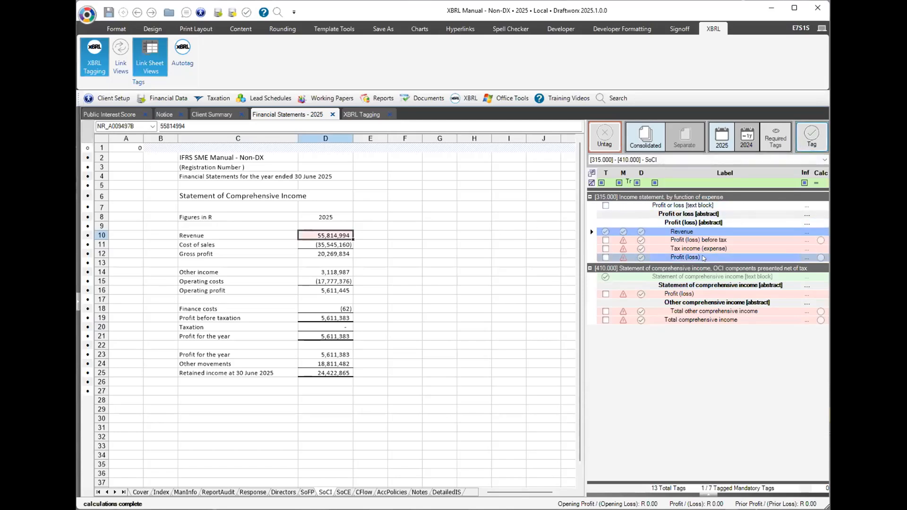
{"action": "left_click", "coordinate": [697, 241]}
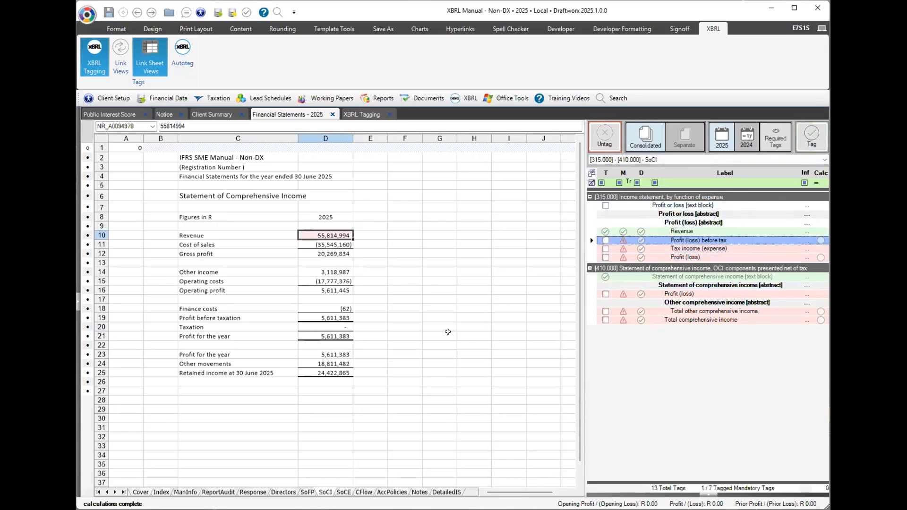
{"action": "left_click", "coordinate": [313, 317]}
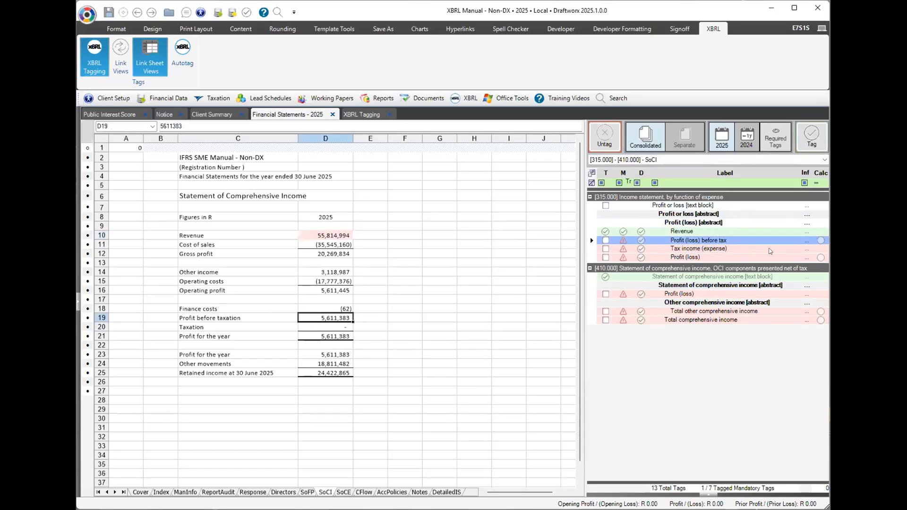
{"action": "left_click", "coordinate": [811, 143]}
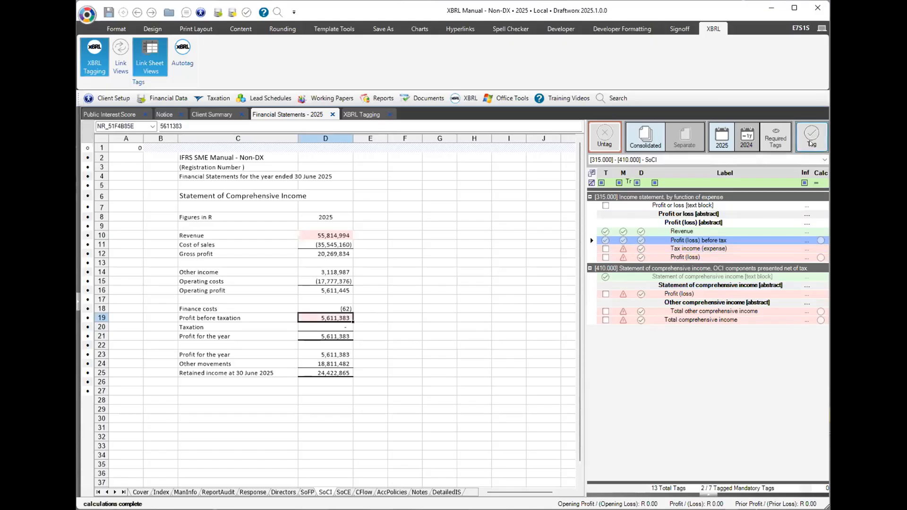
Tag the nil taxation in D20 as Tax income (expense) and D21 as Profit (loss).
{"action": "left_click", "coordinate": [318, 323]}
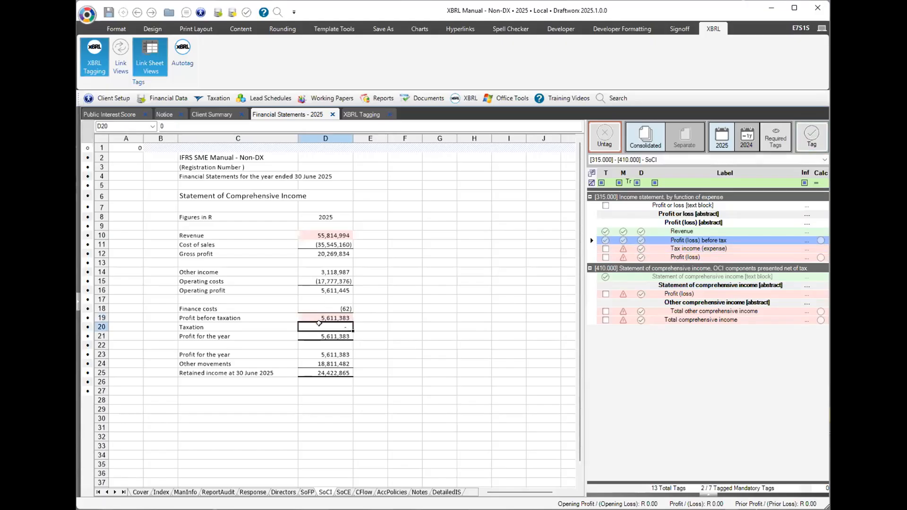
{"action": "left_click", "coordinate": [681, 249]}
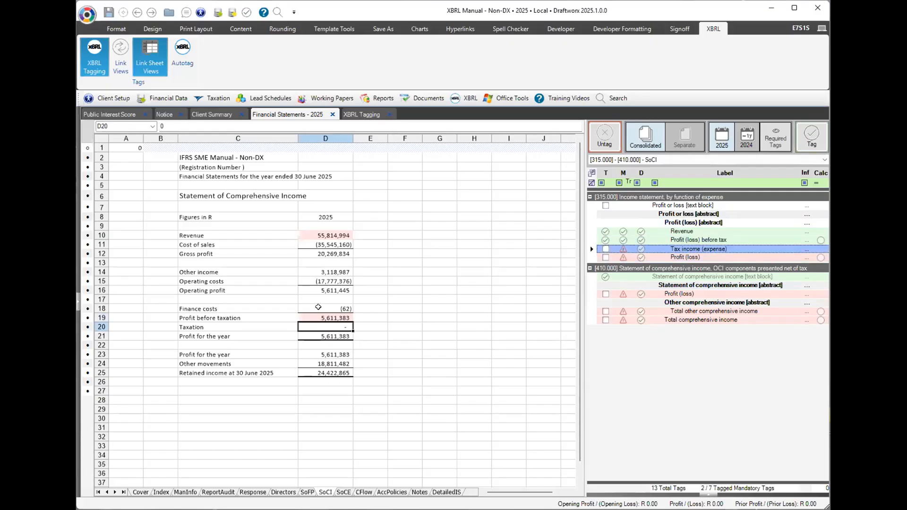
{"action": "left_click", "coordinate": [811, 137]}
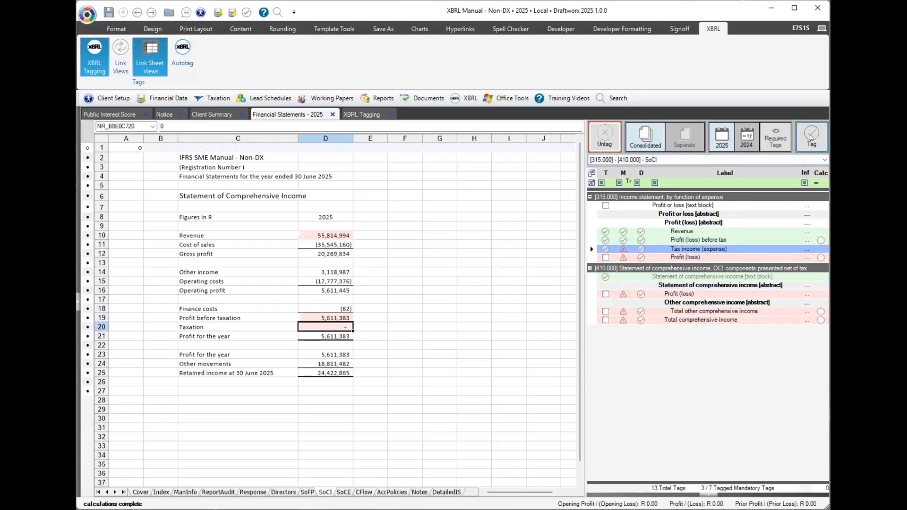
{"action": "left_click", "coordinate": [673, 258]}
{"action": "left_click", "coordinate": [812, 136]}
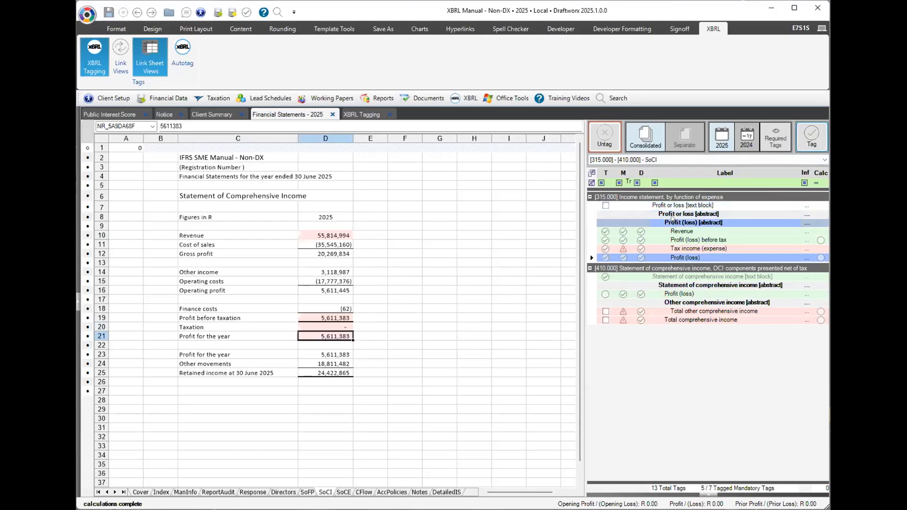
{"action": "left_click", "coordinate": [682, 249]}
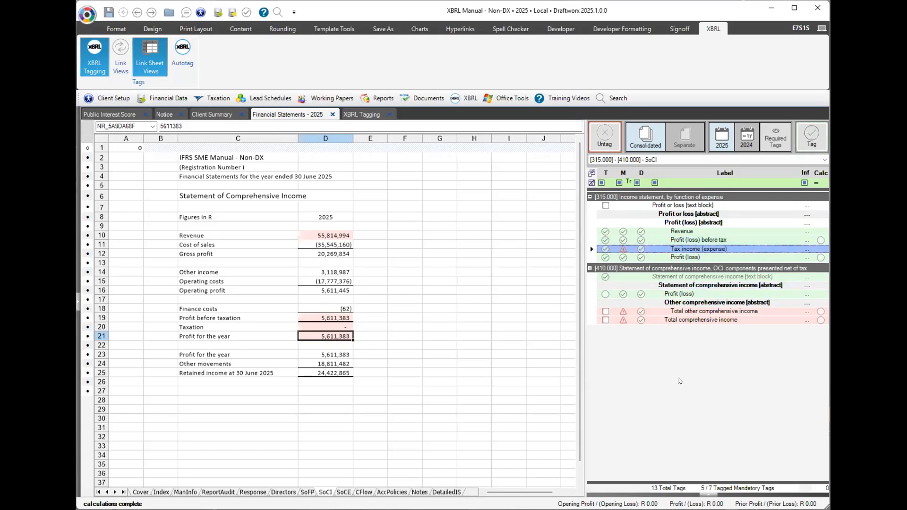
{"action": "left_click", "coordinate": [327, 326]}
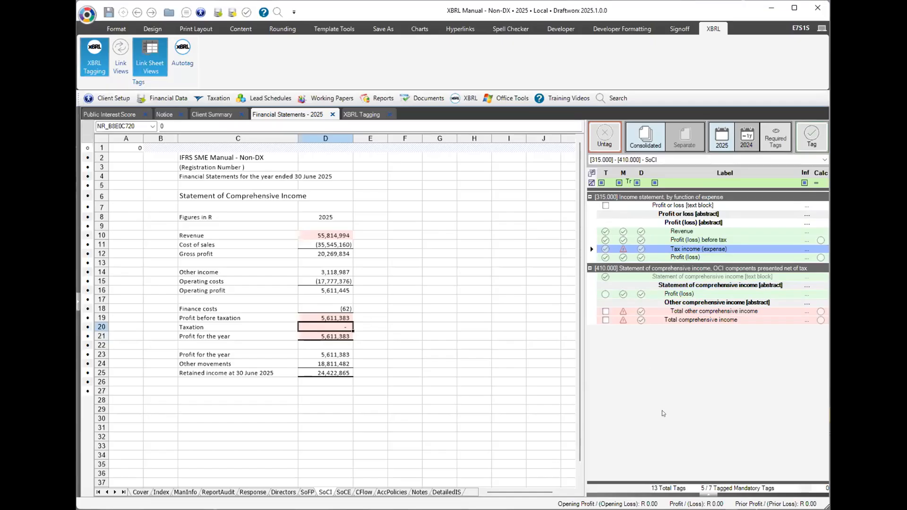
Add the footnote 'They didn't want to pay tax this year' to the Tax income (expense) tag.
{"action": "left_click", "coordinate": [711, 496]}
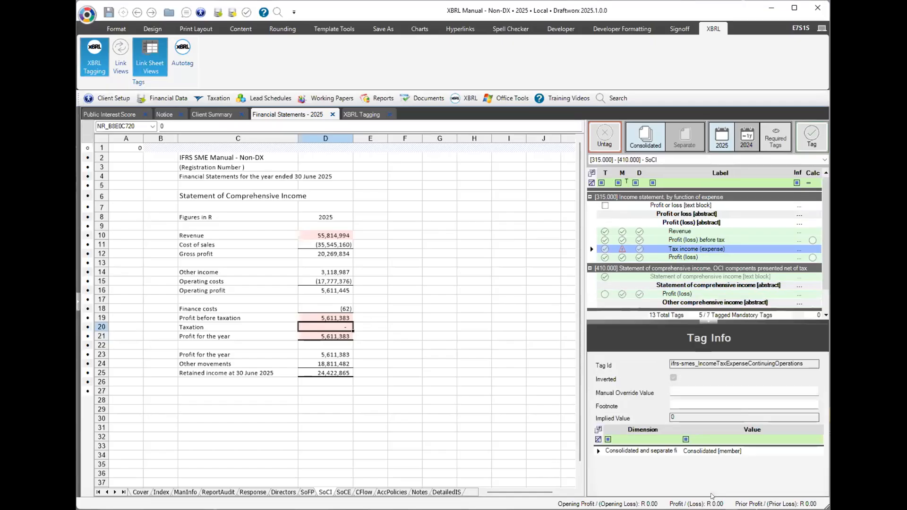
{"action": "left_click", "coordinate": [682, 402]}
{"action": "type", "text": "N"}
{"action": "key", "text": "BackSpace"}
{"action": "type", "text": "They didn't want to pay tax this "}
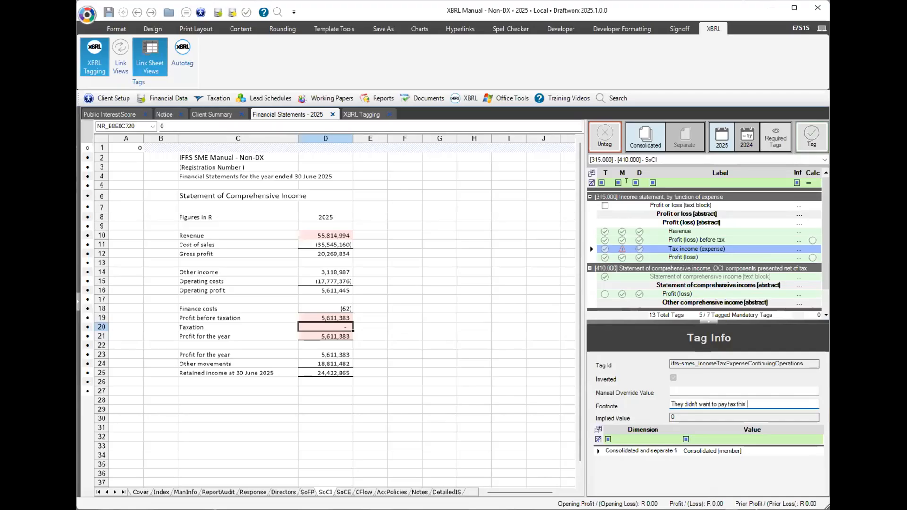
{"action": "type", "text": "year"}
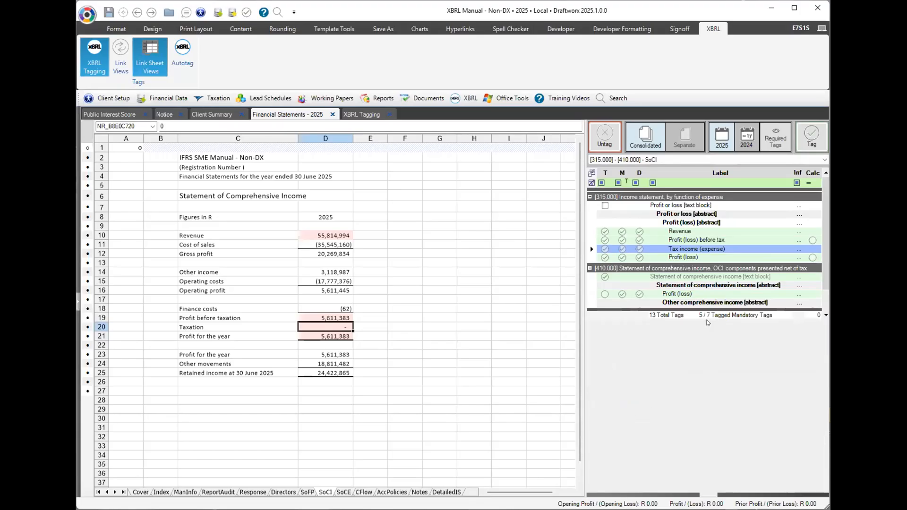
{"action": "left_click", "coordinate": [708, 321]}
{"action": "left_click", "coordinate": [682, 249]}
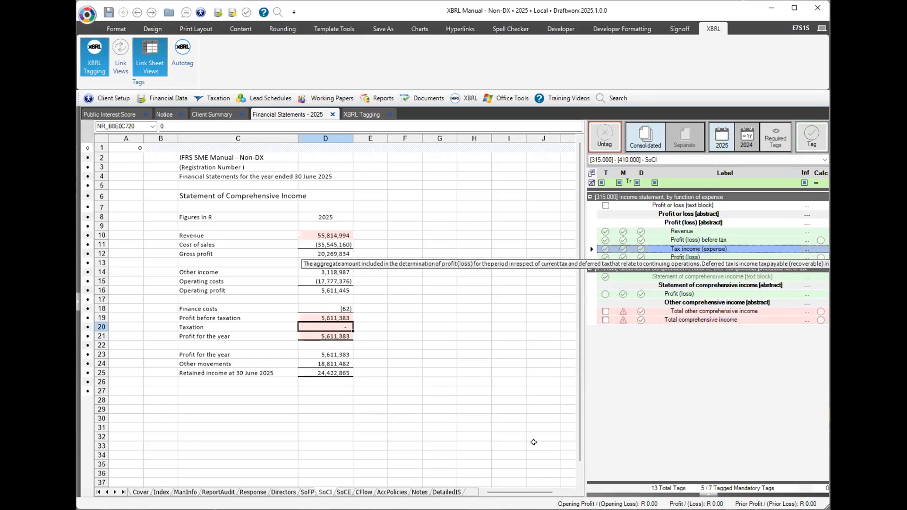
{"action": "left_click", "coordinate": [691, 312]}
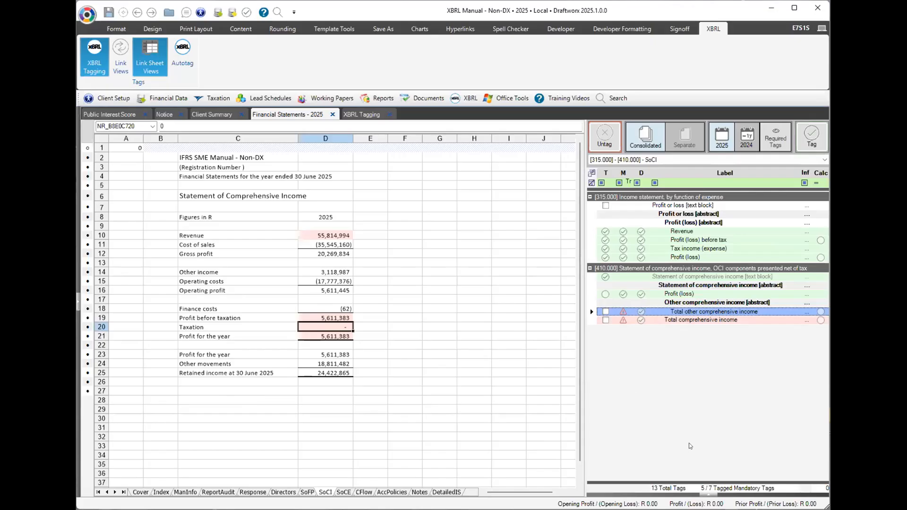
Give Total other comprehensive income a manual override of 0 and the footnote 'None'.
{"action": "left_click", "coordinate": [707, 494]}
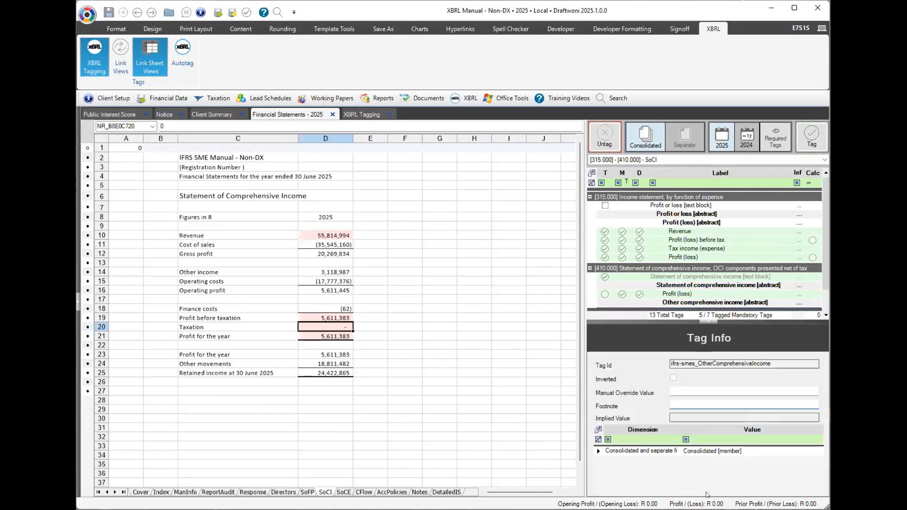
{"action": "left_click", "coordinate": [754, 247]}
{"action": "scroll", "coordinate": [750, 243], "scroll_direction": "down", "scroll_amount": 1}
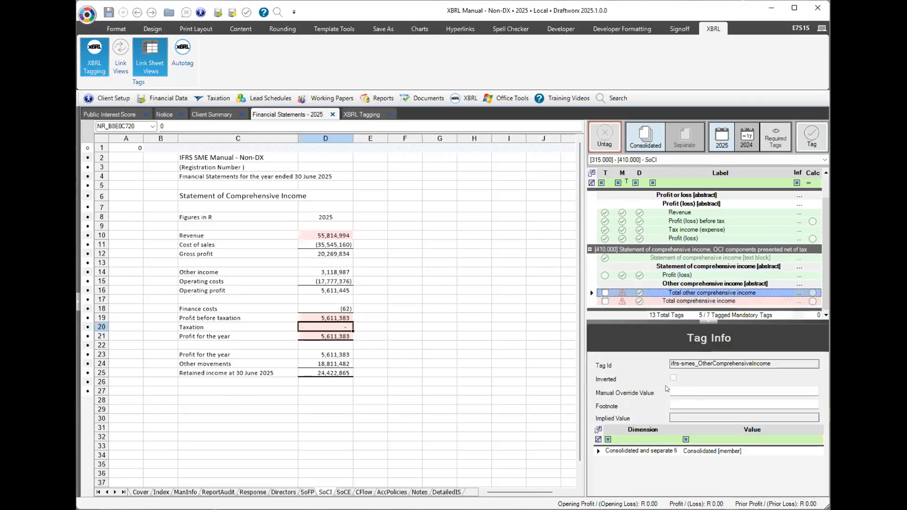
{"action": "left_click", "coordinate": [682, 387]}
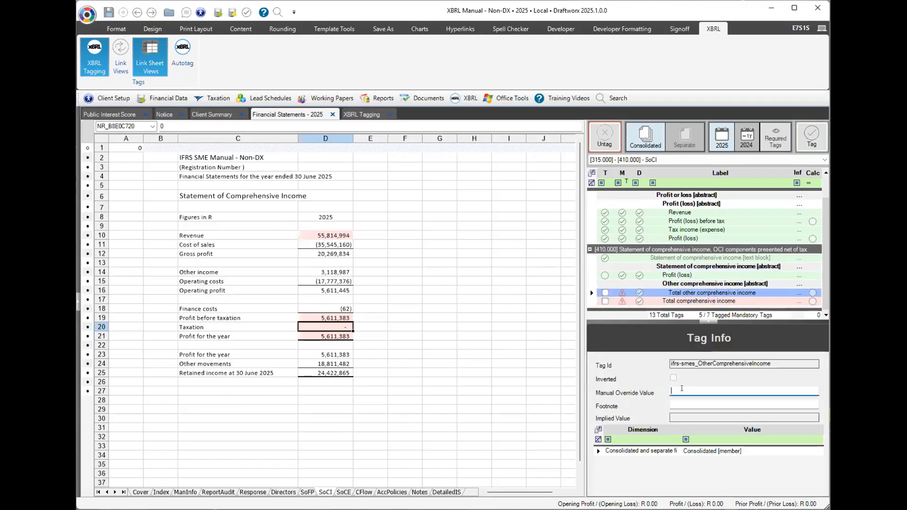
{"action": "type", "text": "0"}
{"action": "key", "text": "Tab"}
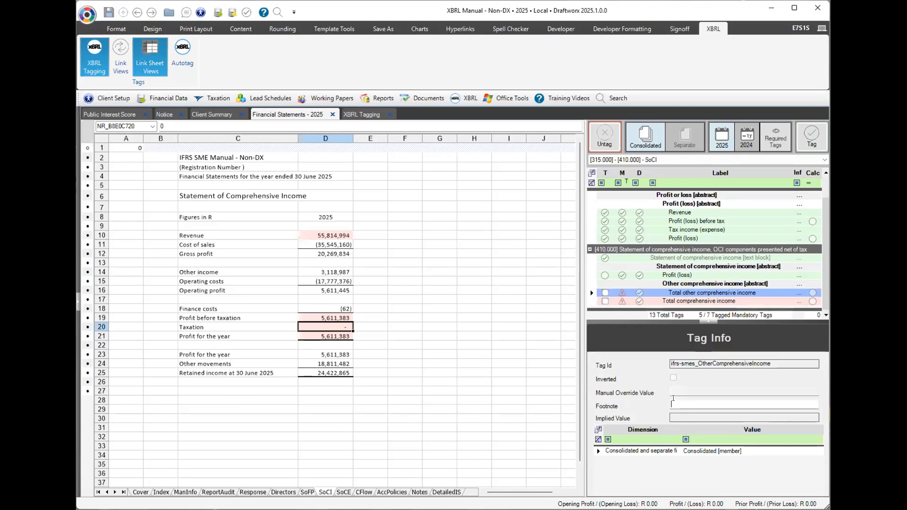
{"action": "type", "text": "None"}
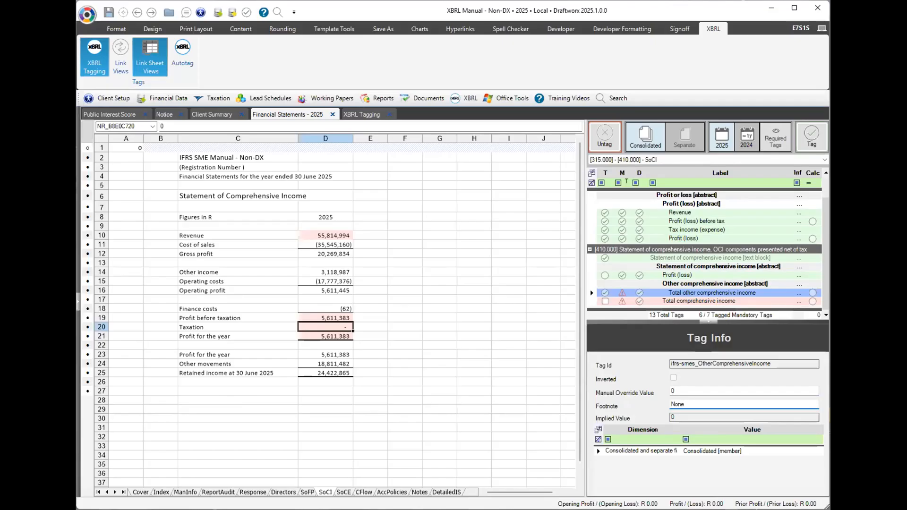
{"action": "left_click", "coordinate": [690, 294]}
{"action": "left_click", "coordinate": [705, 322]}
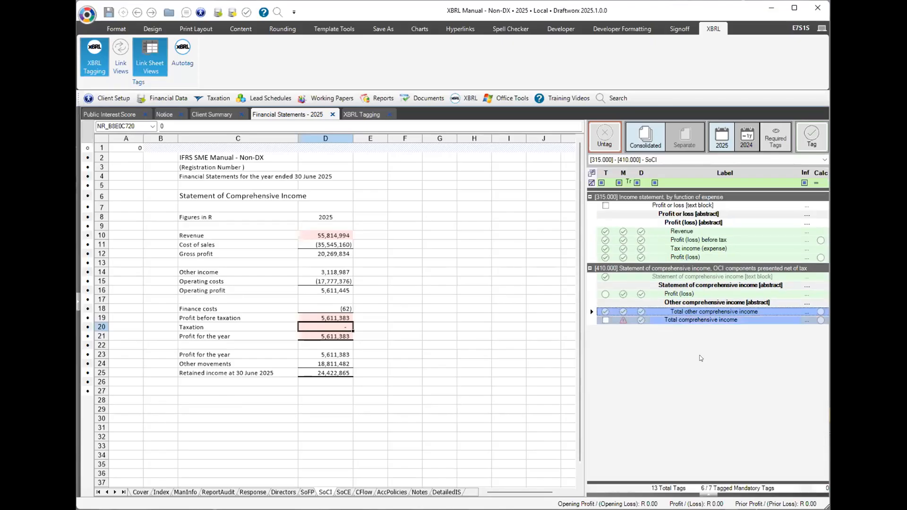
Tag the profit figure in D21 as Total comprehensive income, then go to the Changes in Equity sheet.
{"action": "left_click", "coordinate": [689, 321]}
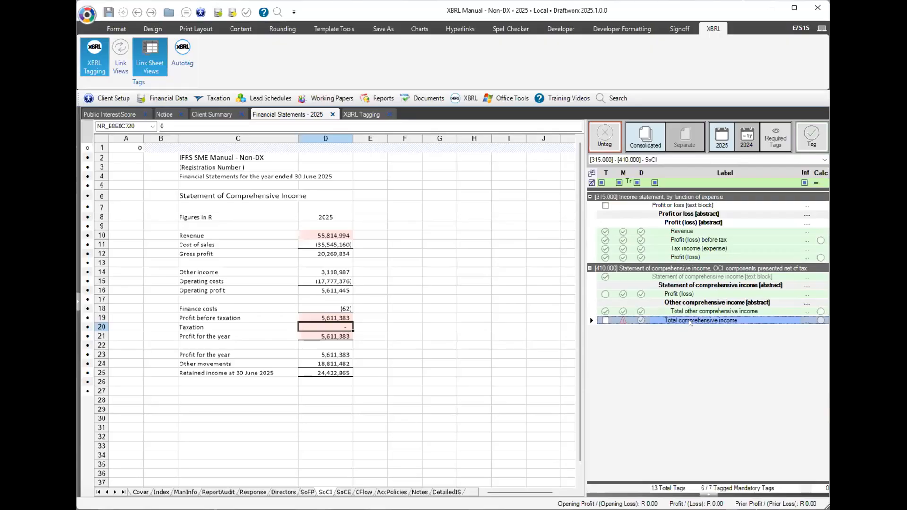
{"action": "left_click", "coordinate": [317, 334]}
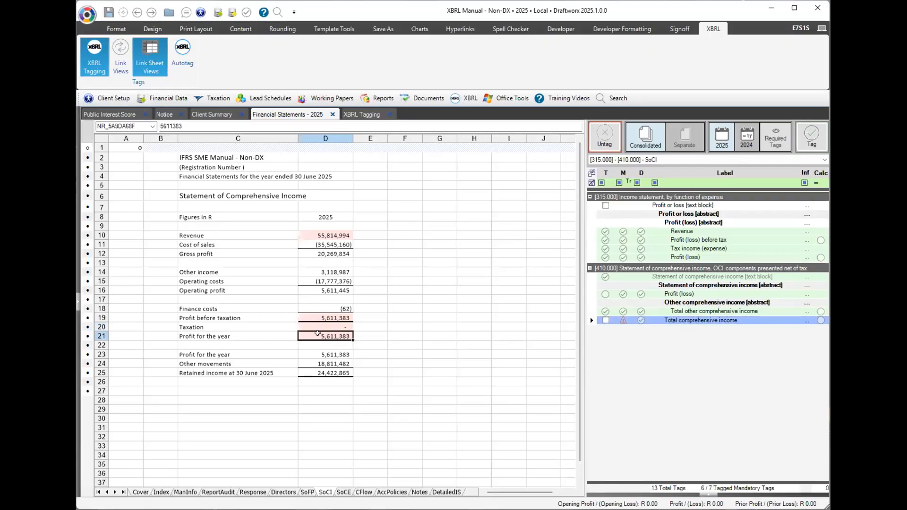
{"action": "left_click", "coordinate": [811, 137]}
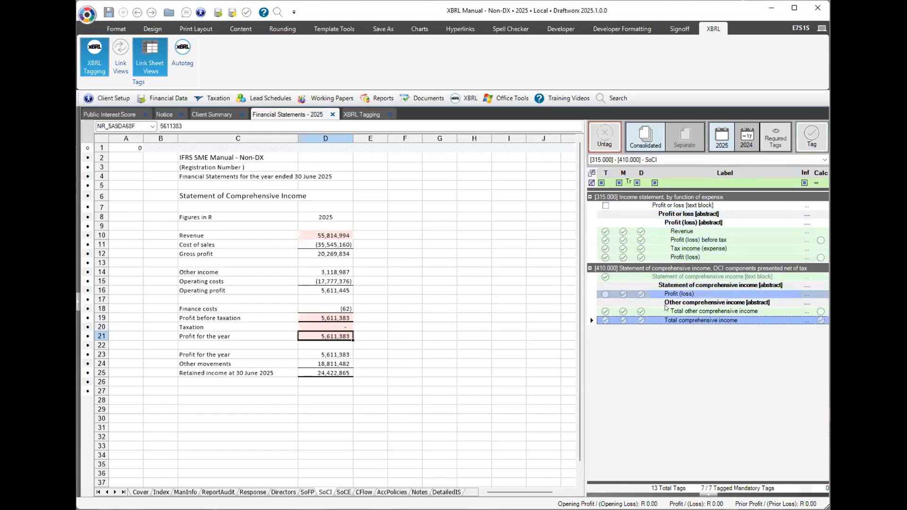
{"action": "left_click", "coordinate": [343, 492]}
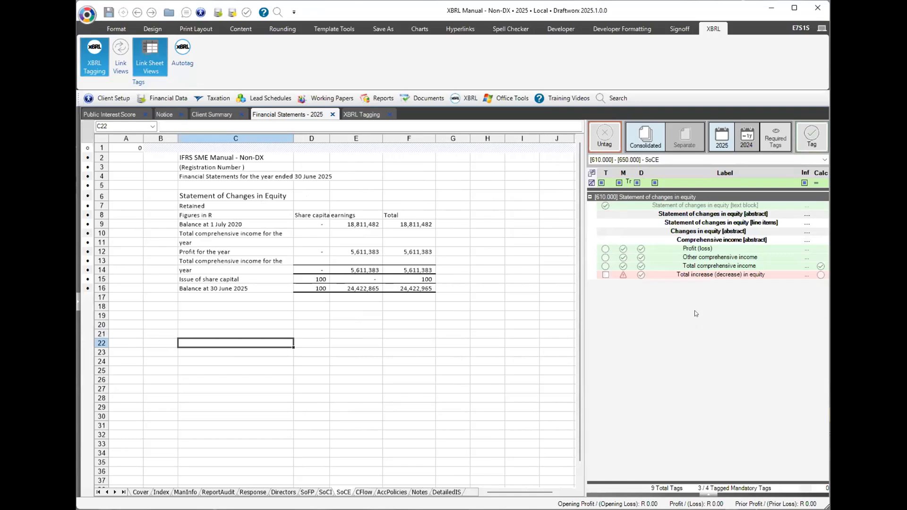
Tag F12 (5,611,383) as Total increase (decrease) in equity, then go to the Cash Flows sheet.
{"action": "left_click", "coordinate": [823, 183]}
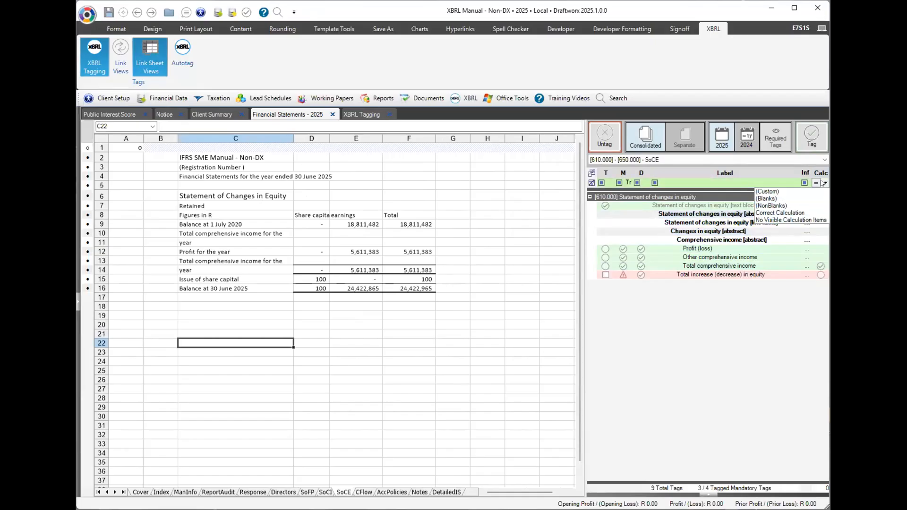
{"action": "left_click", "coordinate": [822, 184]}
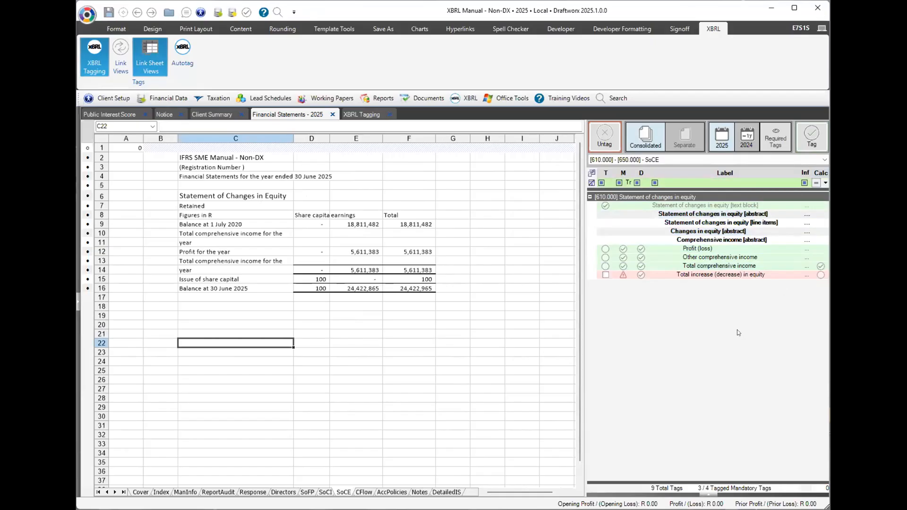
{"action": "left_click", "coordinate": [706, 275]}
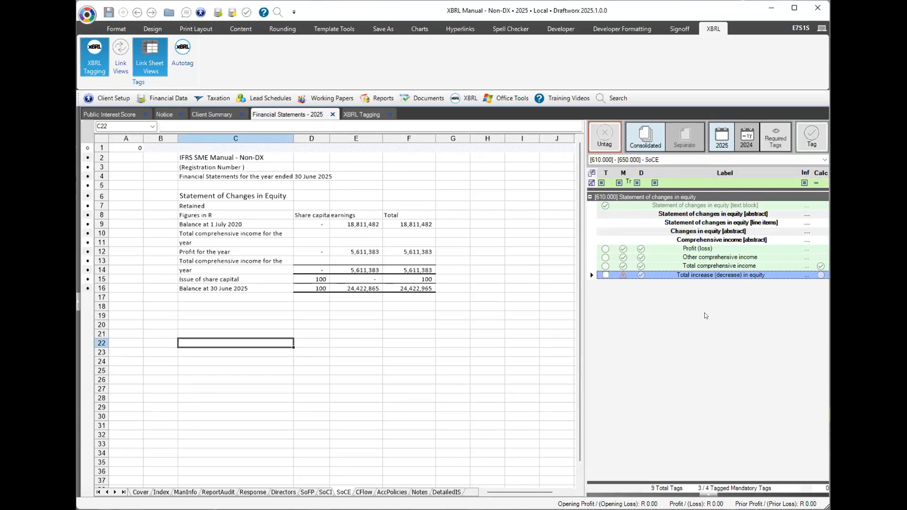
{"action": "left_click", "coordinate": [408, 251]}
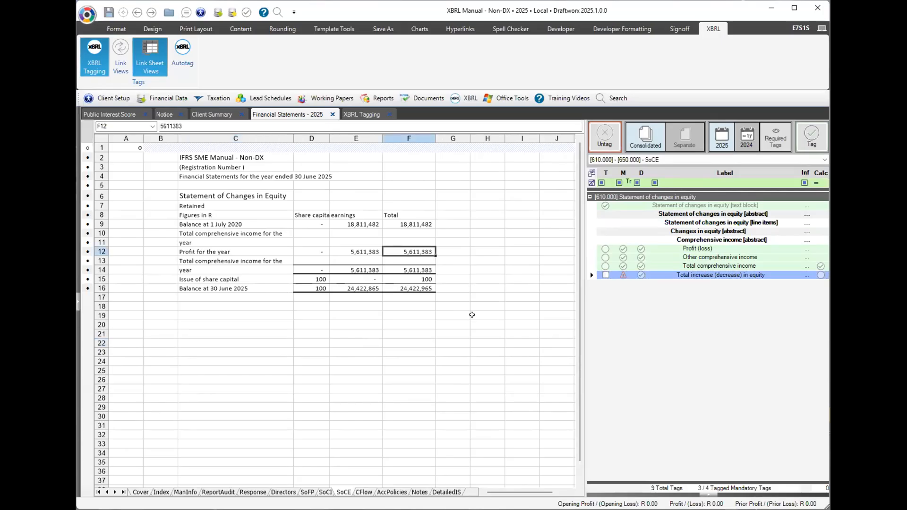
{"action": "left_click", "coordinate": [811, 142]}
{"action": "left_click", "coordinate": [363, 492]}
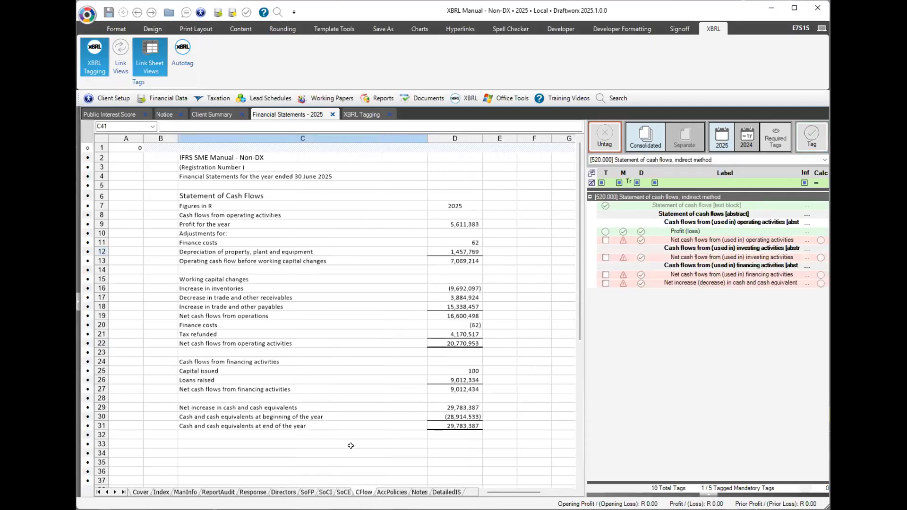
Tag the 20,770,953 total in D22 as net cash flow from operating activities.
{"action": "left_click", "coordinate": [705, 264]}
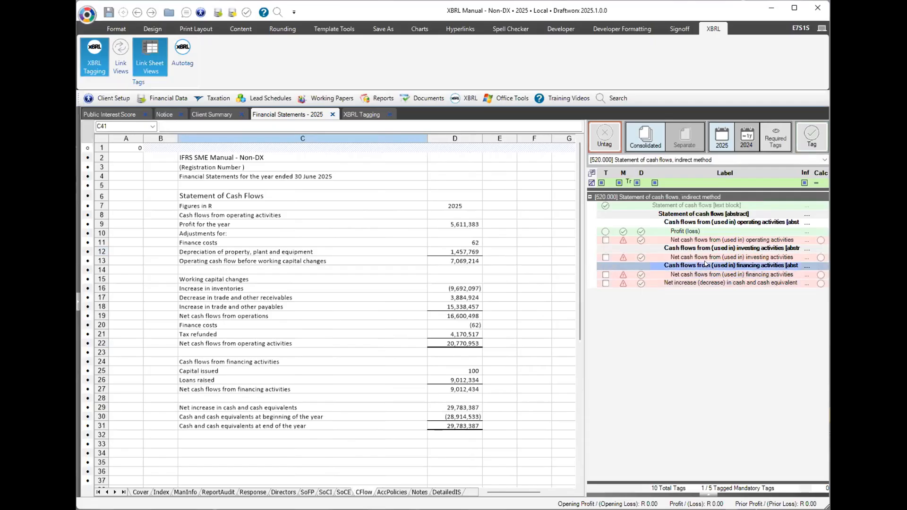
{"action": "left_click", "coordinate": [681, 248]}
{"action": "left_click", "coordinate": [681, 248]}
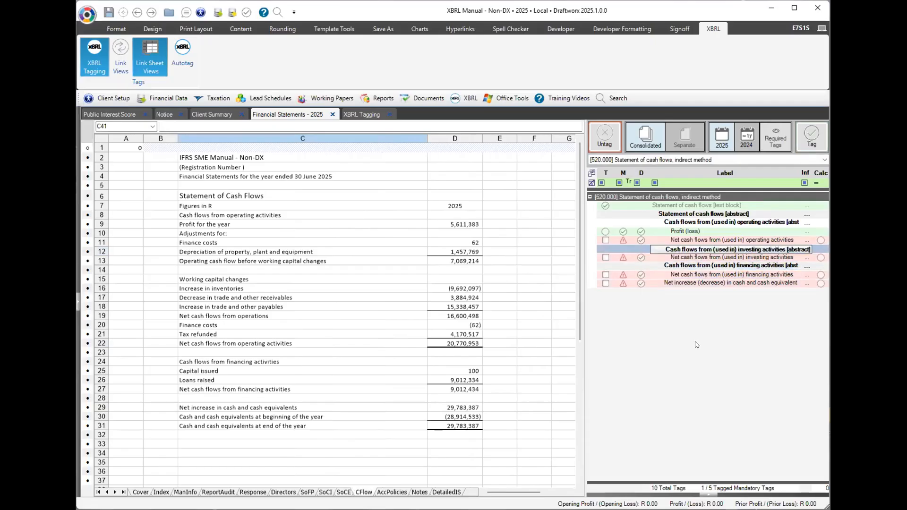
{"action": "left_click", "coordinate": [705, 240]}
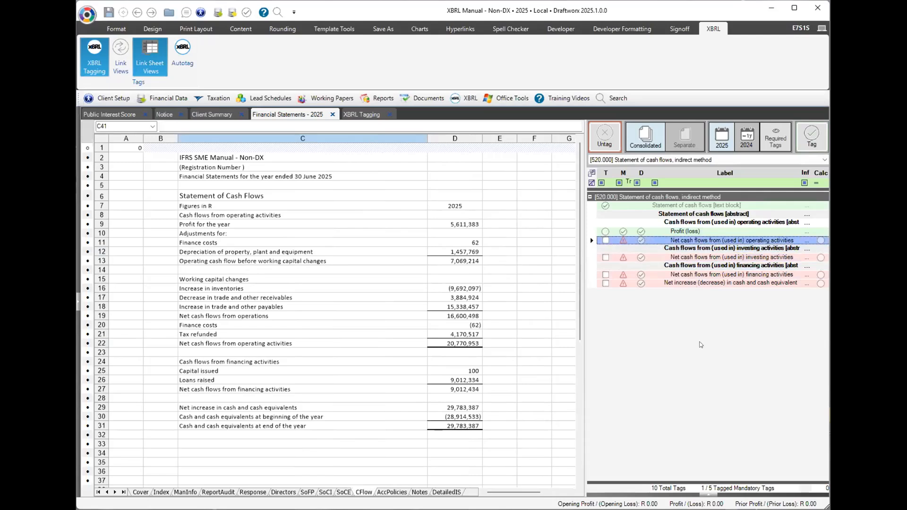
{"action": "left_click_drag", "start_coordinate": [289, 343], "coordinate": [456, 340]}
{"action": "left_click", "coordinate": [455, 340]}
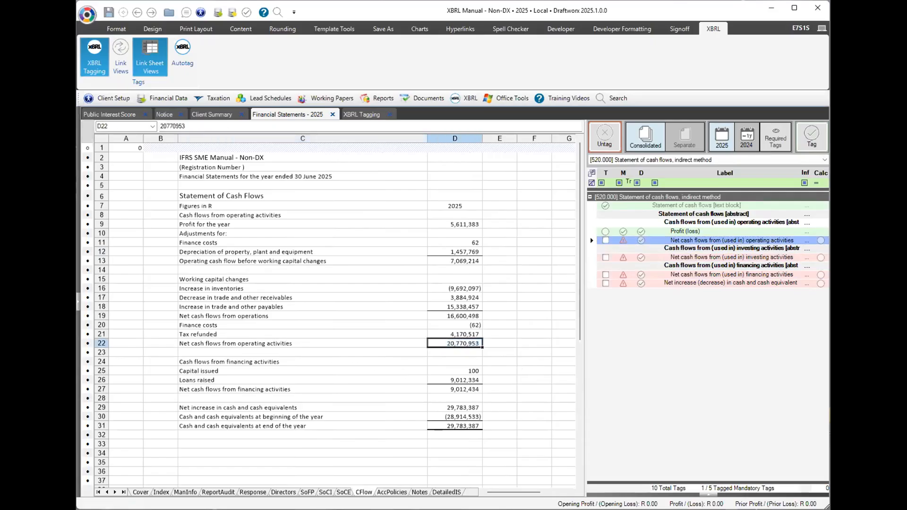
{"action": "left_click", "coordinate": [810, 138]}
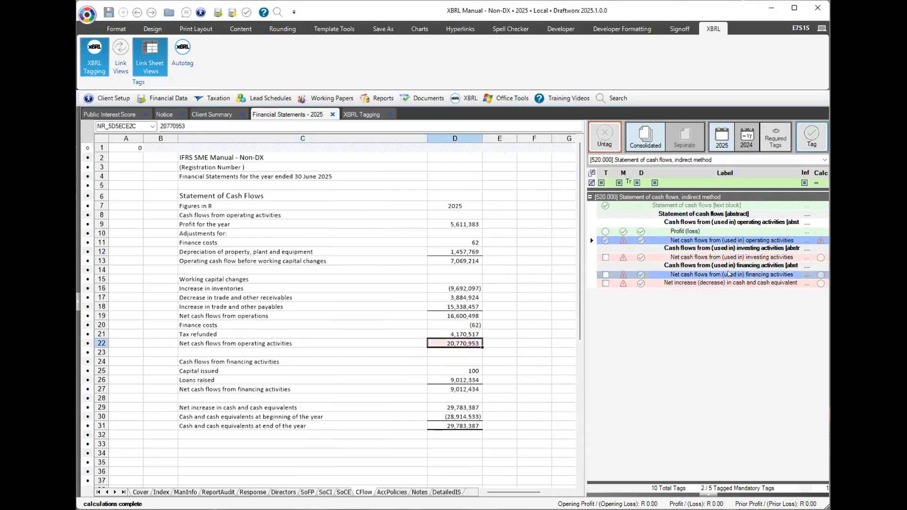
Give the net investing cash flow tag a manual override of 0 and footnote 'None'.
{"action": "left_click", "coordinate": [722, 258]}
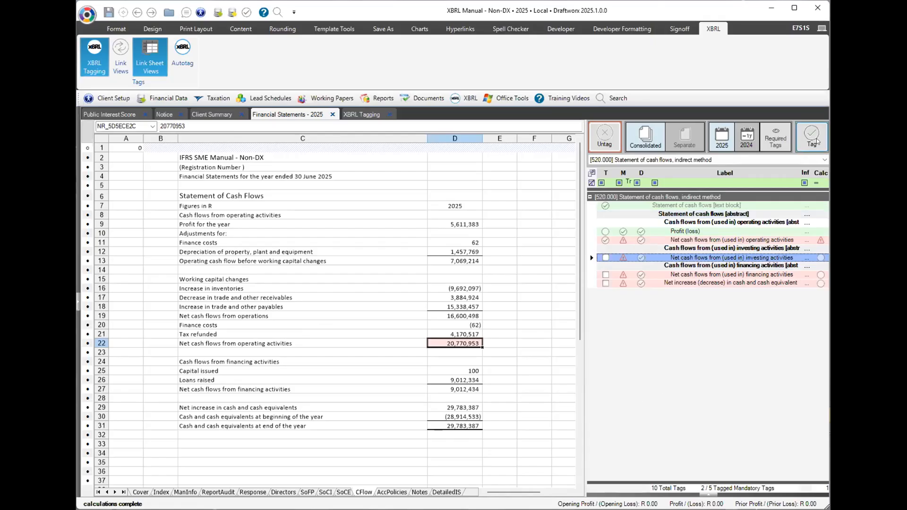
{"action": "left_click", "coordinate": [706, 495]}
{"action": "left_click", "coordinate": [685, 388]}
{"action": "type", "text": "0"}
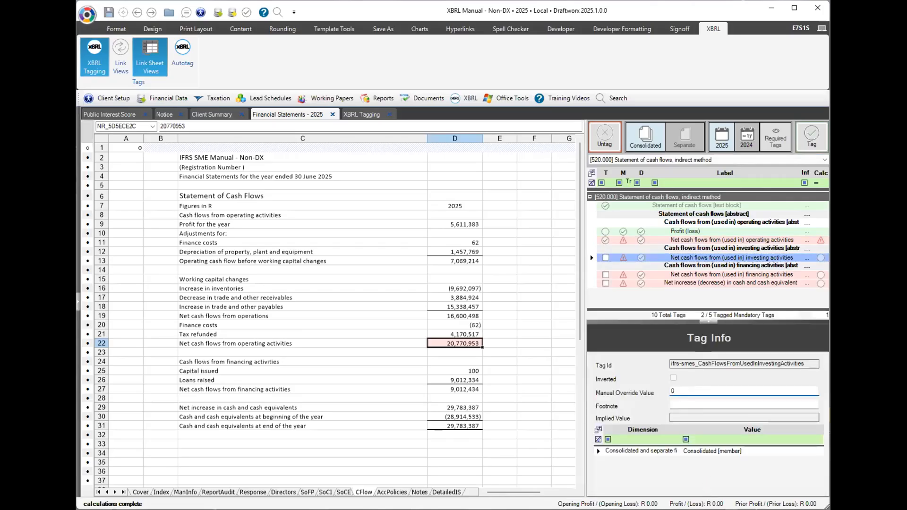
{"action": "left_click", "coordinate": [686, 404]}
{"action": "type", "text": "None"}
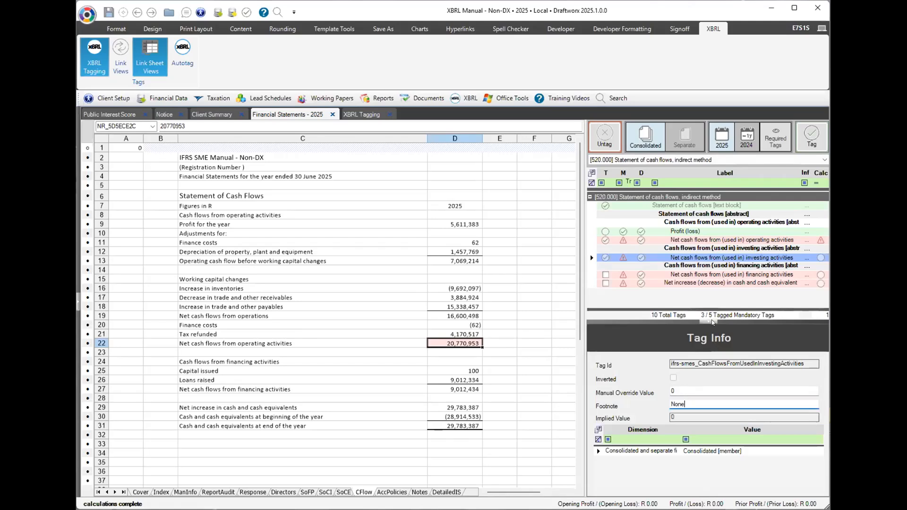
{"action": "left_click", "coordinate": [712, 322]}
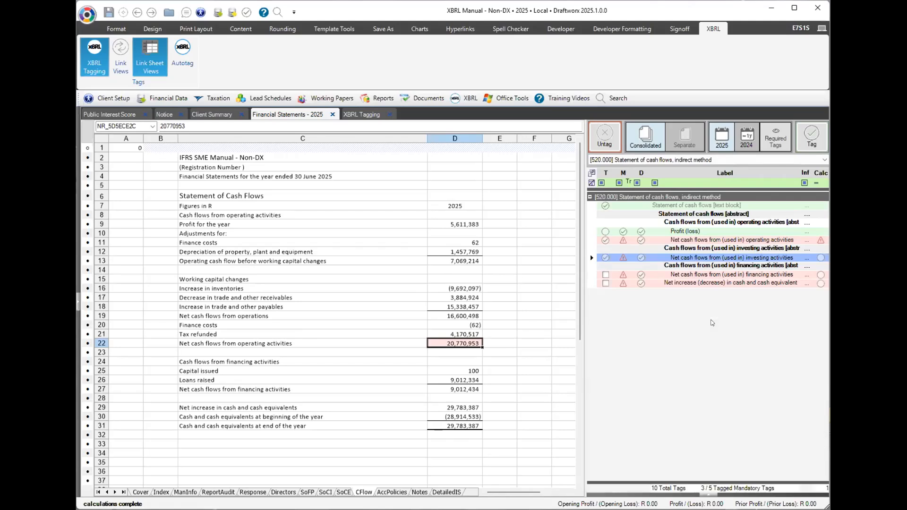
{"action": "left_click", "coordinate": [737, 258]}
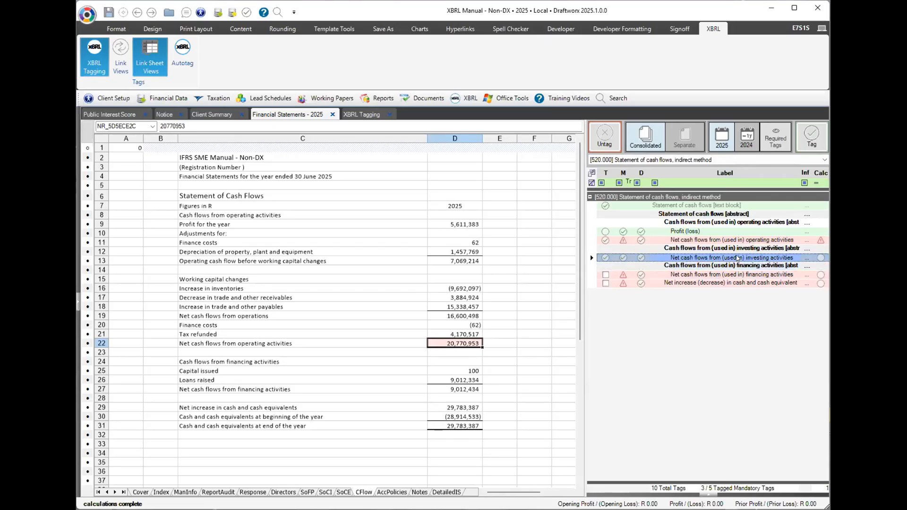
Tag 9,012,434 (D27) as net financing cash flow and 29,783,387 (D29) as net increase in cash.
{"action": "left_click", "coordinate": [716, 275]}
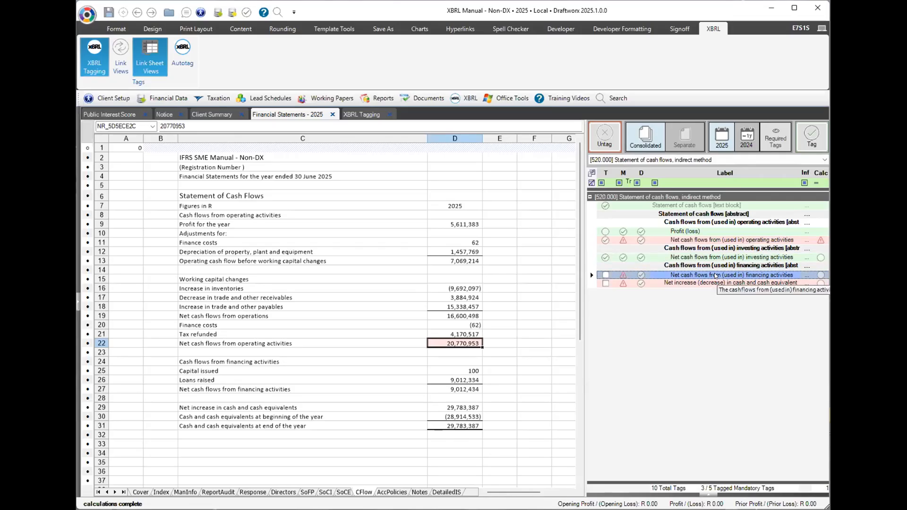
{"action": "left_click", "coordinate": [466, 390]}
{"action": "left_click", "coordinate": [812, 136]}
{"action": "left_click", "coordinate": [728, 283]}
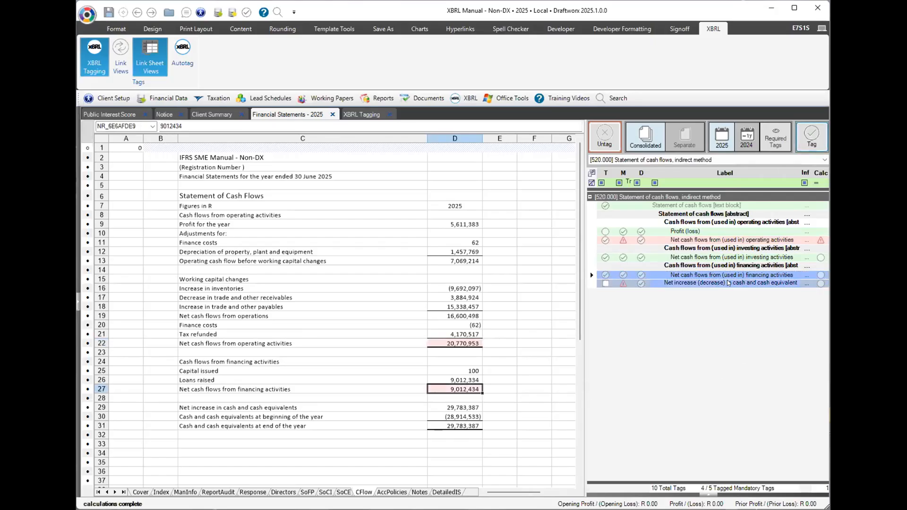
{"action": "left_click", "coordinate": [441, 406]}
{"action": "left_click", "coordinate": [810, 137]}
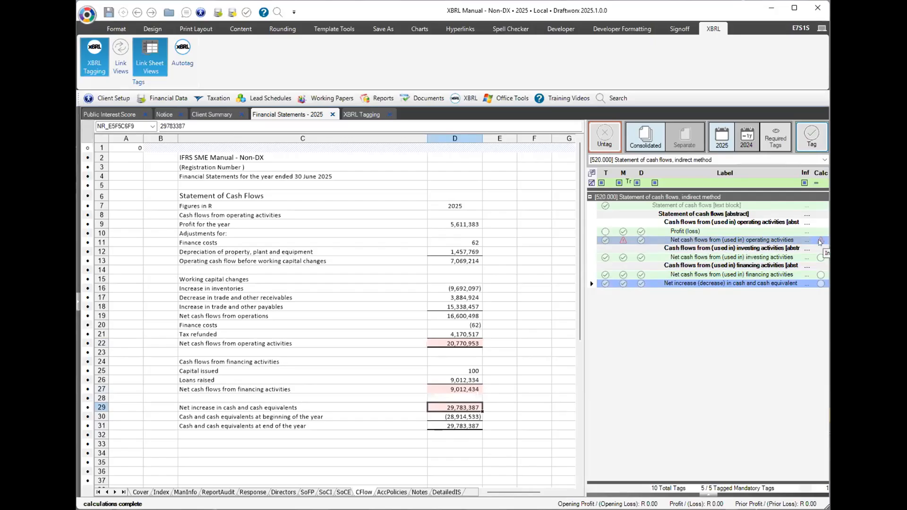
Review the operating cash flow calculation mismatch, then select D22 together with D11:D12, D16:D18 and D20:D21.
{"action": "left_click", "coordinate": [819, 241]}
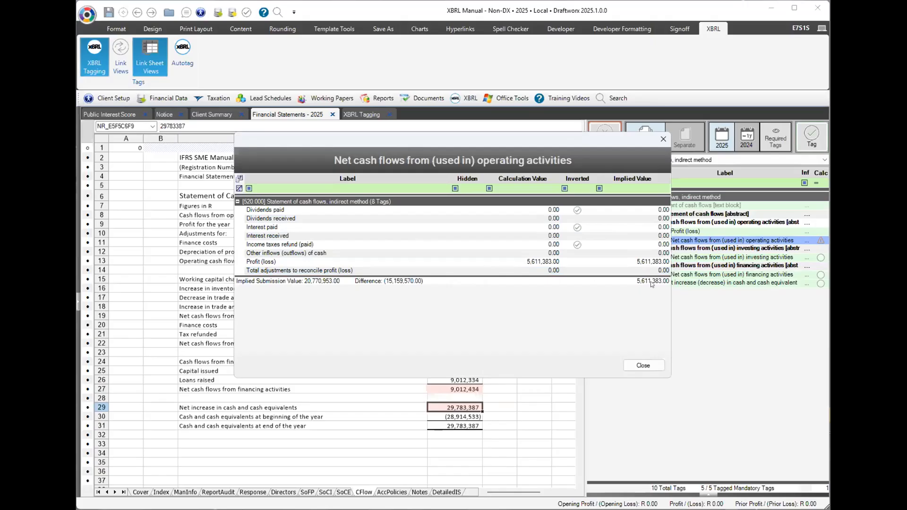
{"action": "left_click", "coordinate": [656, 362]}
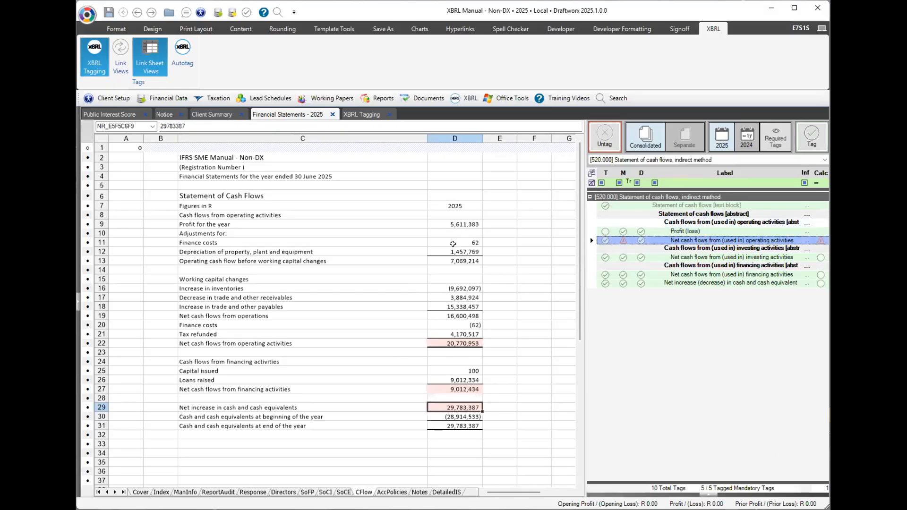
{"action": "left_click", "coordinate": [443, 341]}
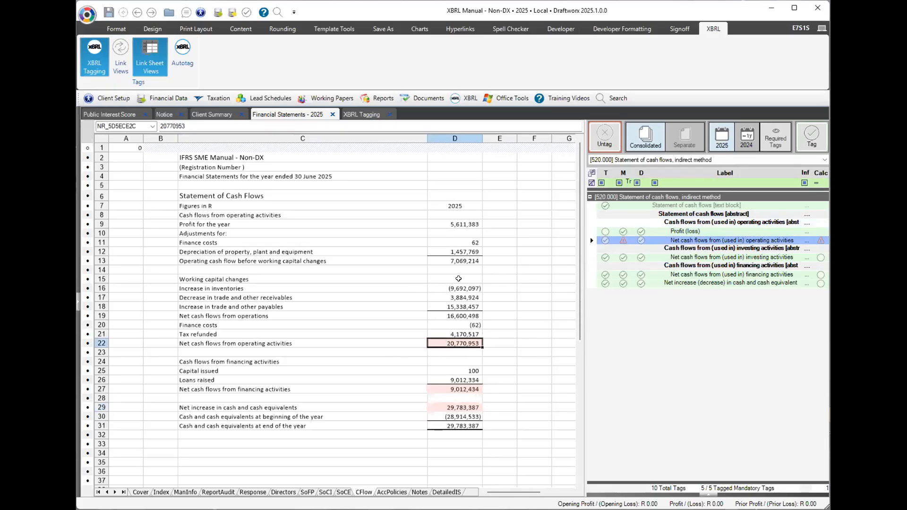
{"action": "left_click", "coordinate": [453, 221]}
{"action": "left_click_drag", "start_coordinate": [454, 274], "coordinate": [492, 356]}
{"action": "left_click_drag", "start_coordinate": [442, 242], "coordinate": [444, 253]}
{"action": "left_click_drag", "start_coordinate": [439, 285], "coordinate": [437, 333]}
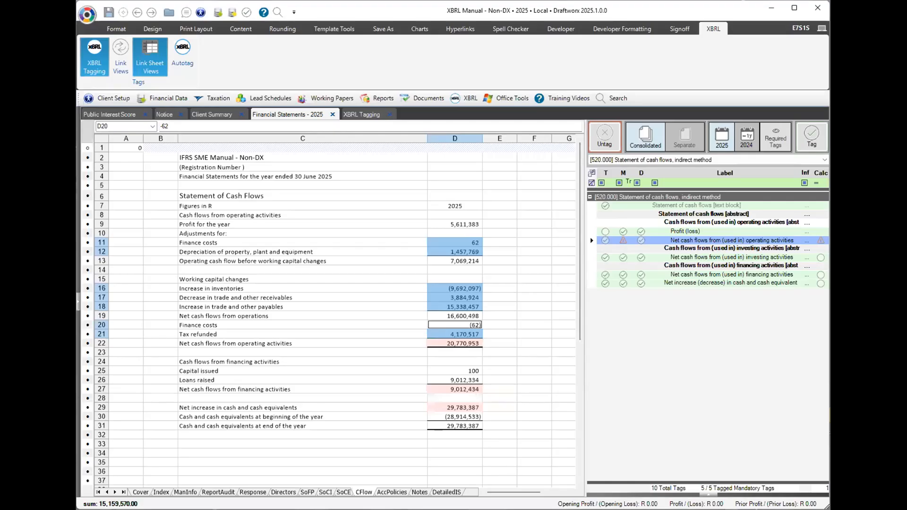
Fill the chosen operating-activity amounts yellow, check their calculation, and list all 1402 tags.
{"action": "left_click", "coordinate": [124, 29]}
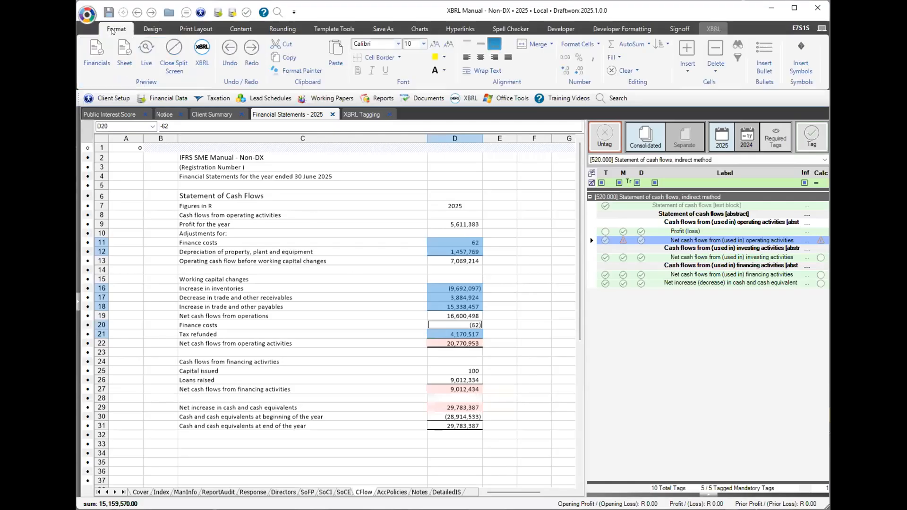
{"action": "left_click", "coordinate": [435, 56]}
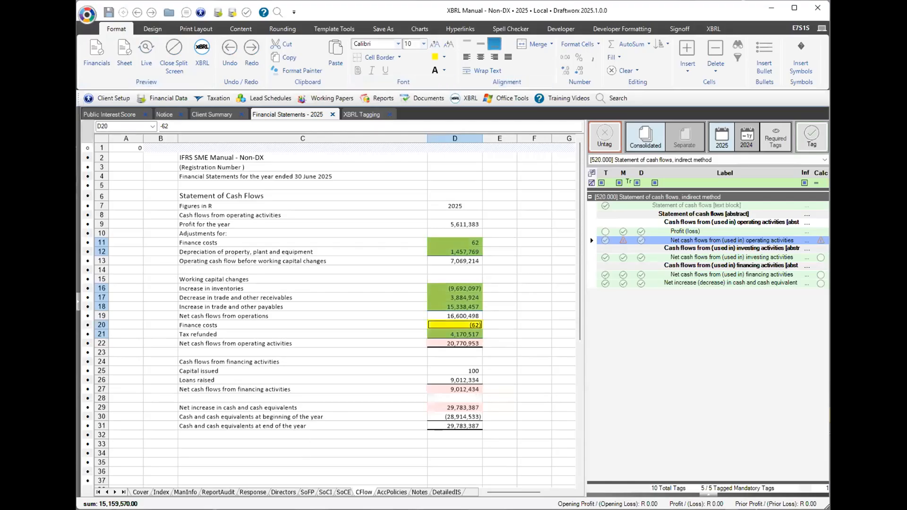
{"action": "left_click", "coordinate": [819, 241]}
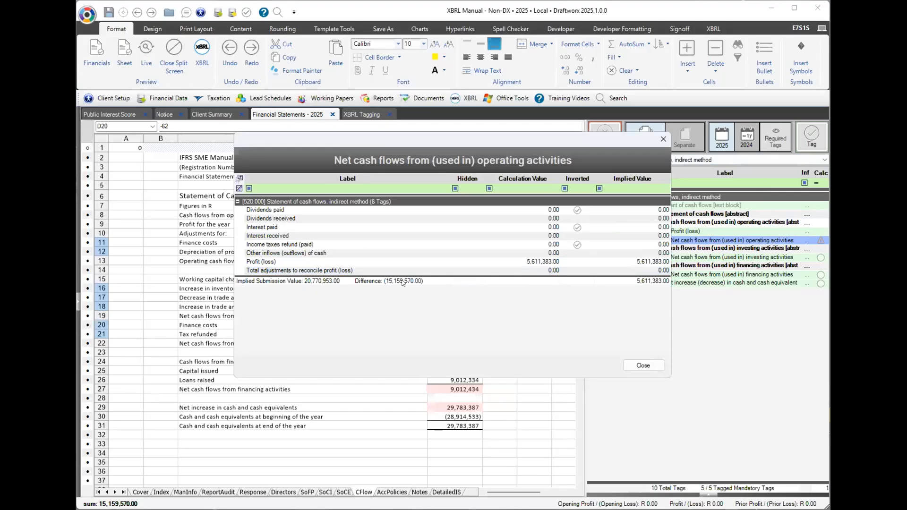
{"action": "left_click", "coordinate": [651, 366]}
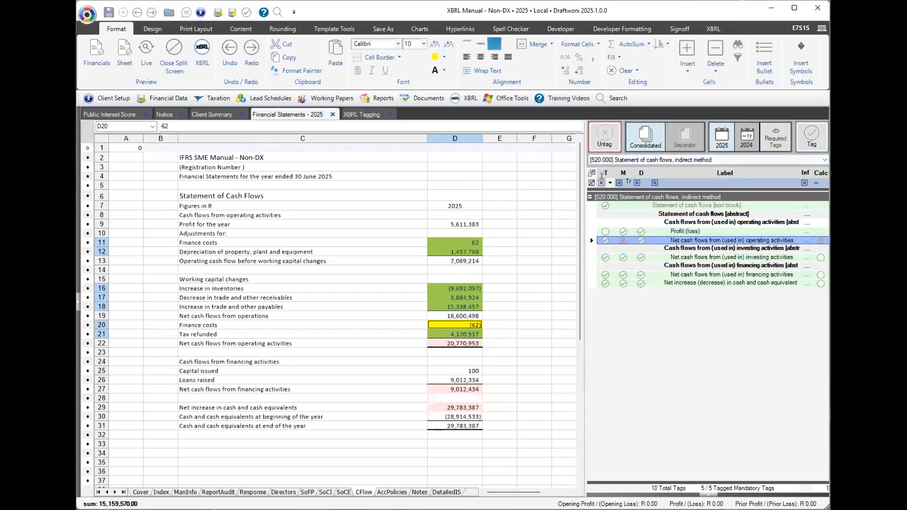
{"action": "left_click", "coordinate": [590, 183]}
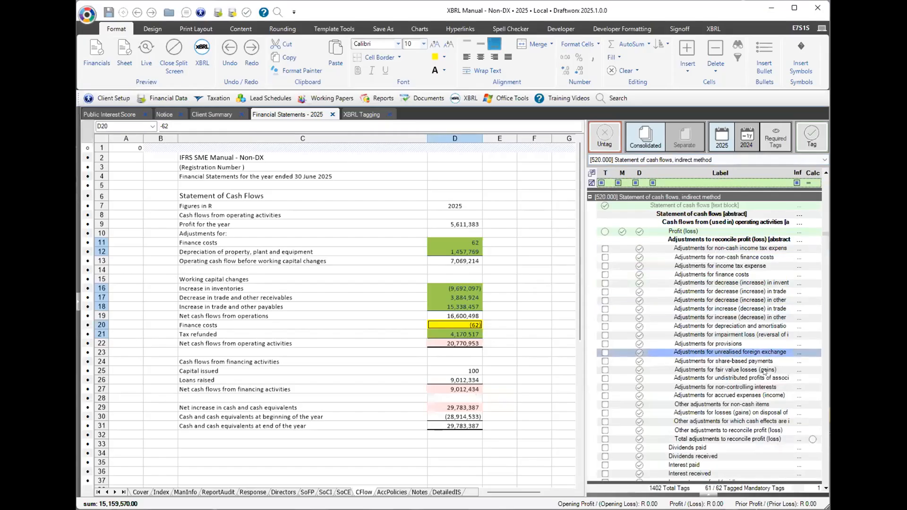
{"action": "scroll", "coordinate": [755, 368], "scroll_direction": "down", "scroll_amount": 15}
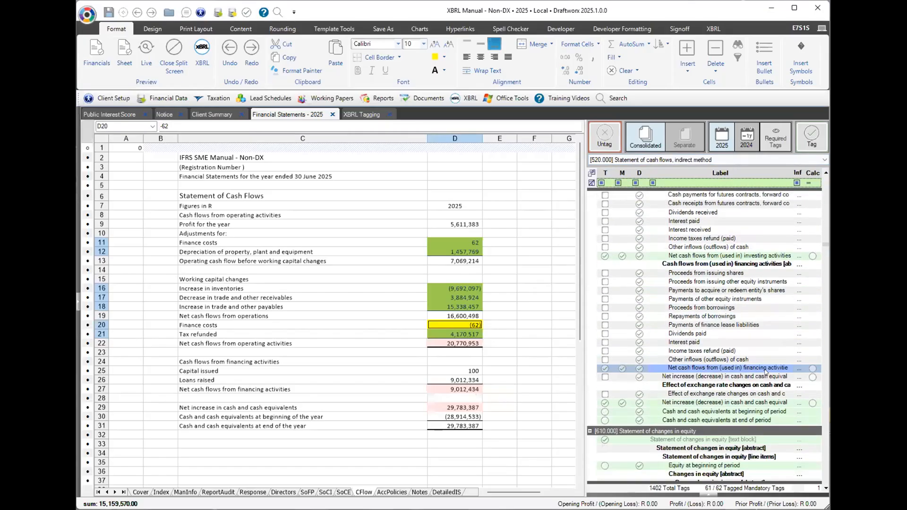
Toggle Link Views and Link Sheet Views so the tag list follows the cash flow sheet.
{"action": "scroll", "coordinate": [765, 370], "scroll_direction": "down", "scroll_amount": 10}
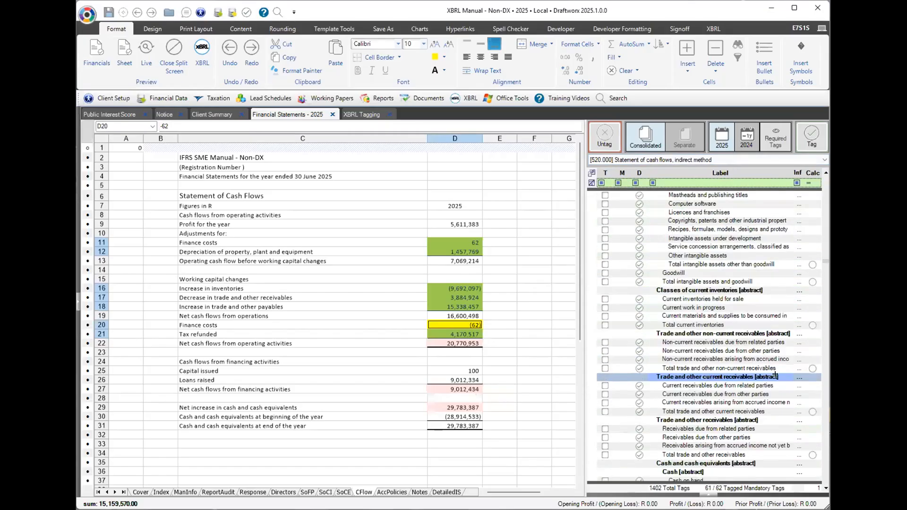
{"action": "scroll", "coordinate": [822, 258], "scroll_direction": "down", "scroll_amount": 4}
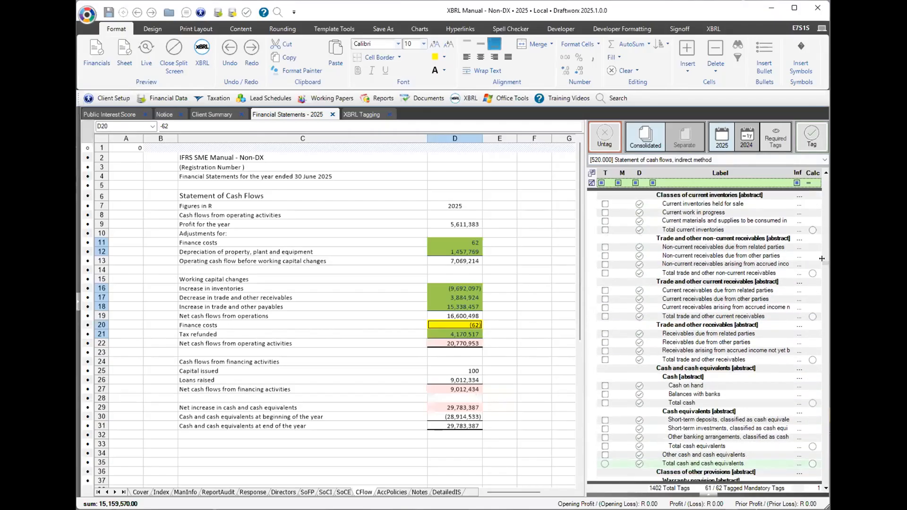
{"action": "left_click", "coordinate": [713, 29]}
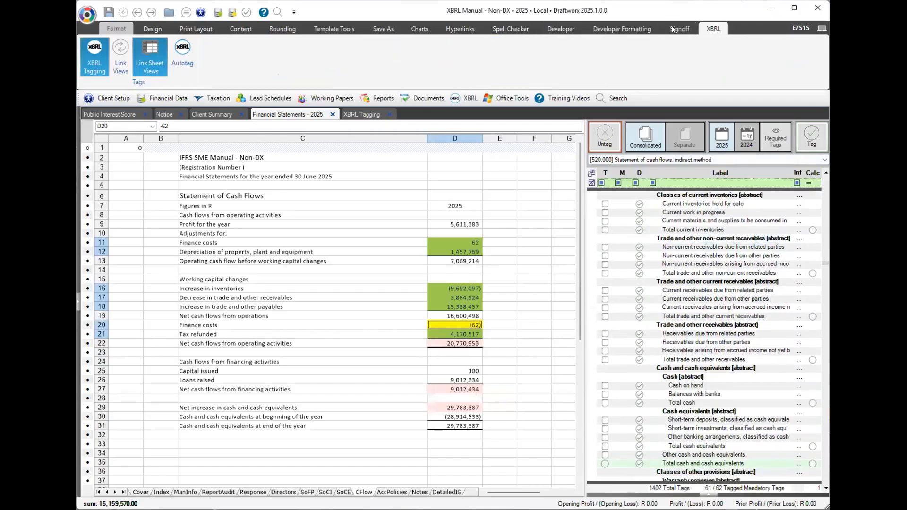
{"action": "left_click", "coordinate": [129, 62]}
{"action": "left_click", "coordinate": [145, 53]}
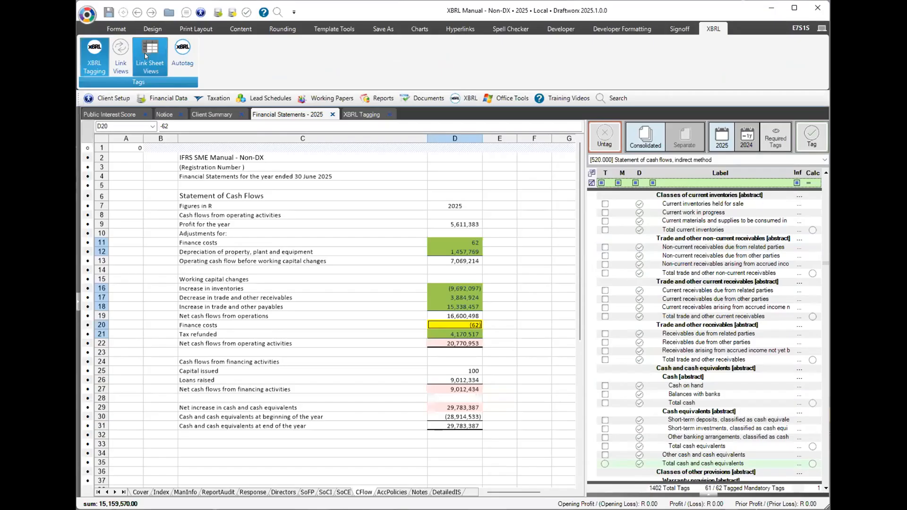
{"action": "scroll", "coordinate": [826, 265], "scroll_direction": "down", "scroll_amount": 10}
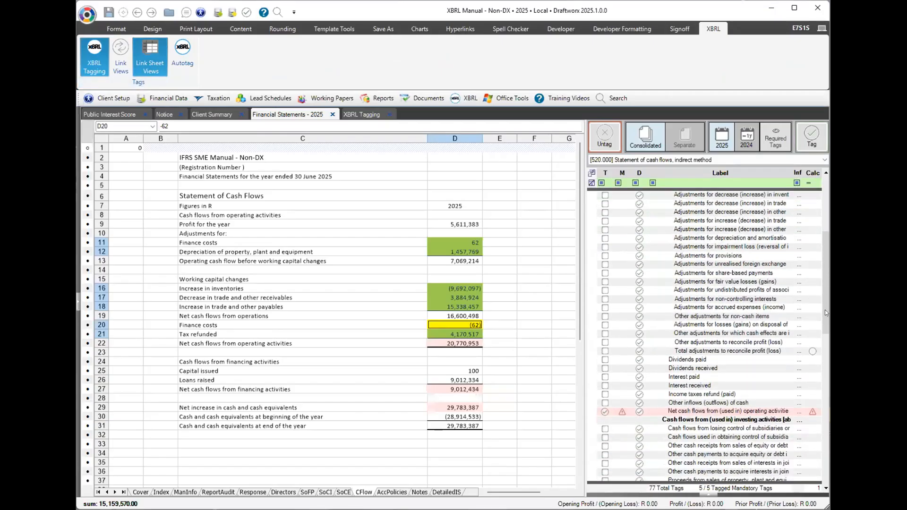
Try the Incorrect Calculation filter, clear it, relink the sheet, and select Interest received.
{"action": "left_click", "coordinate": [813, 184]}
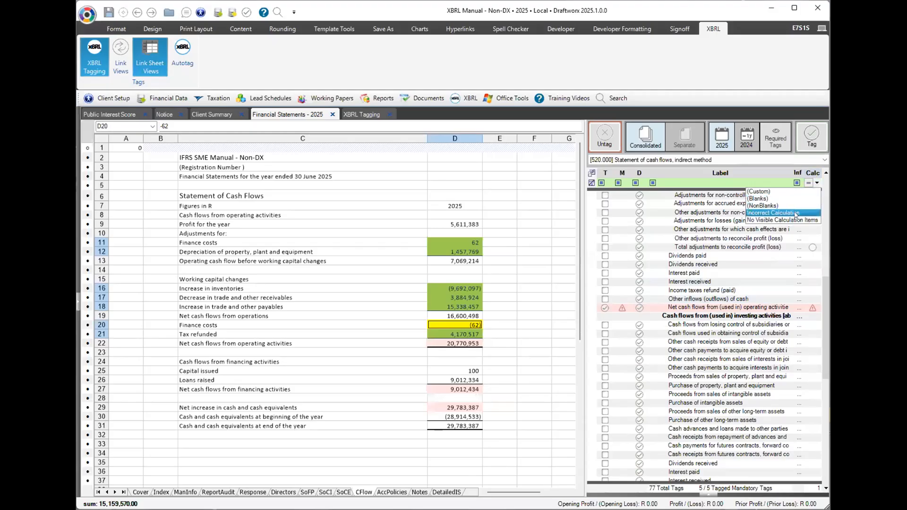
{"action": "left_click", "coordinate": [796, 213]}
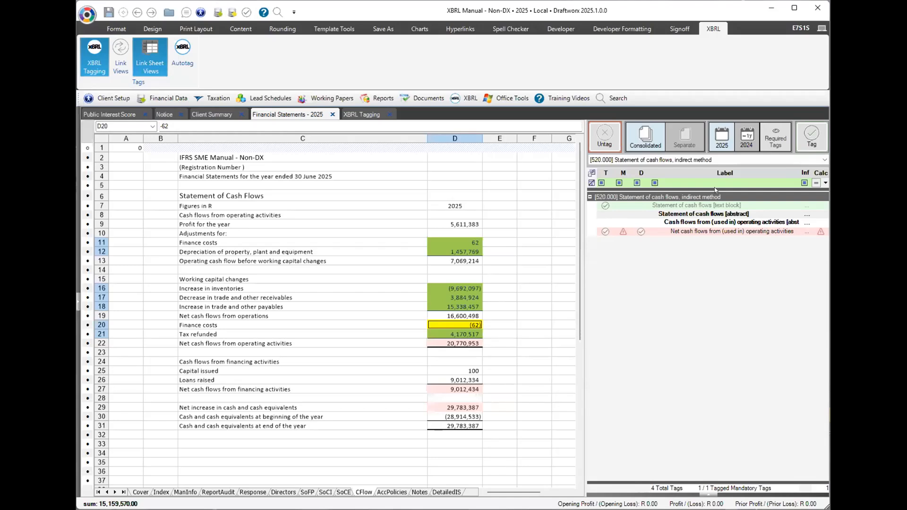
{"action": "left_click", "coordinate": [825, 183]}
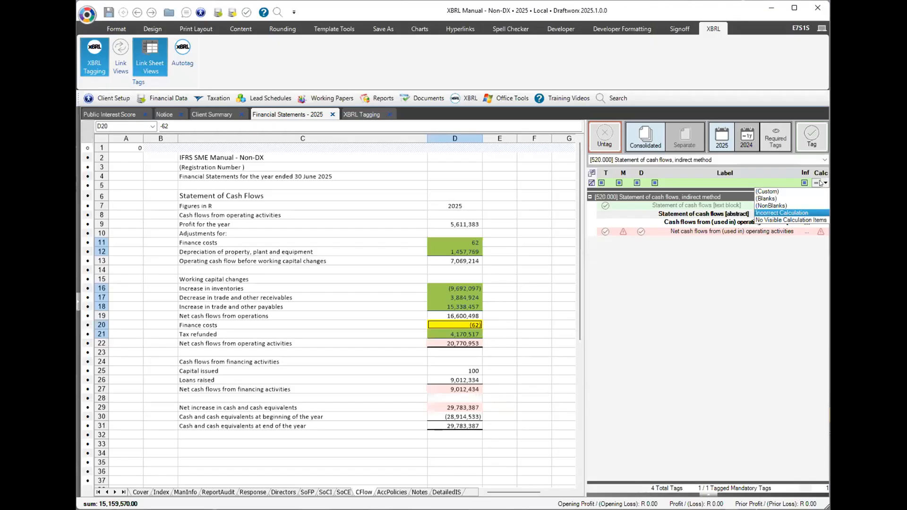
{"action": "left_click", "coordinate": [592, 183]}
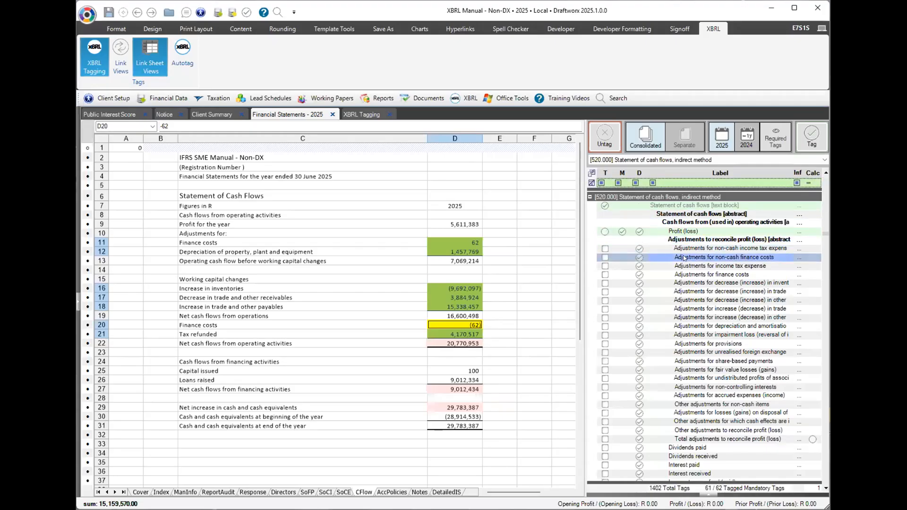
{"action": "left_click", "coordinate": [158, 61]}
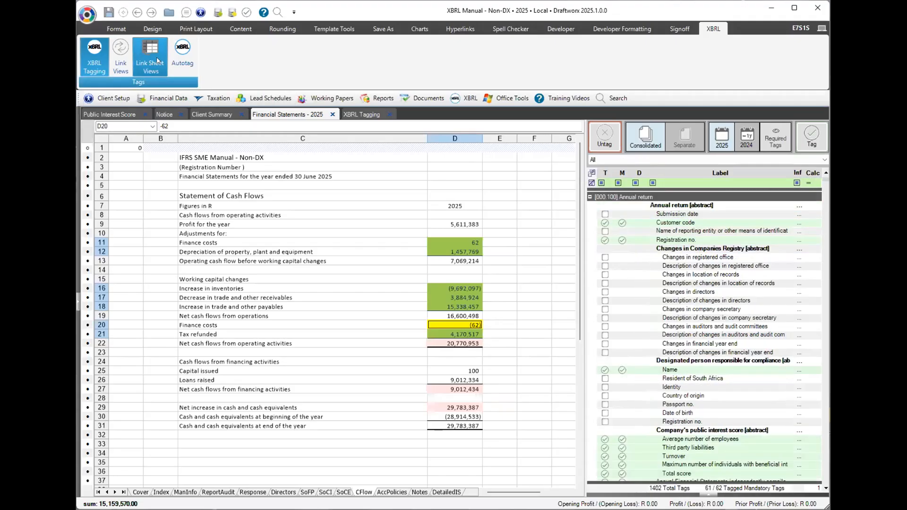
{"action": "left_click_drag", "start_coordinate": [825, 232], "coordinate": [826, 321]}
{"action": "left_click", "coordinate": [680, 298]}
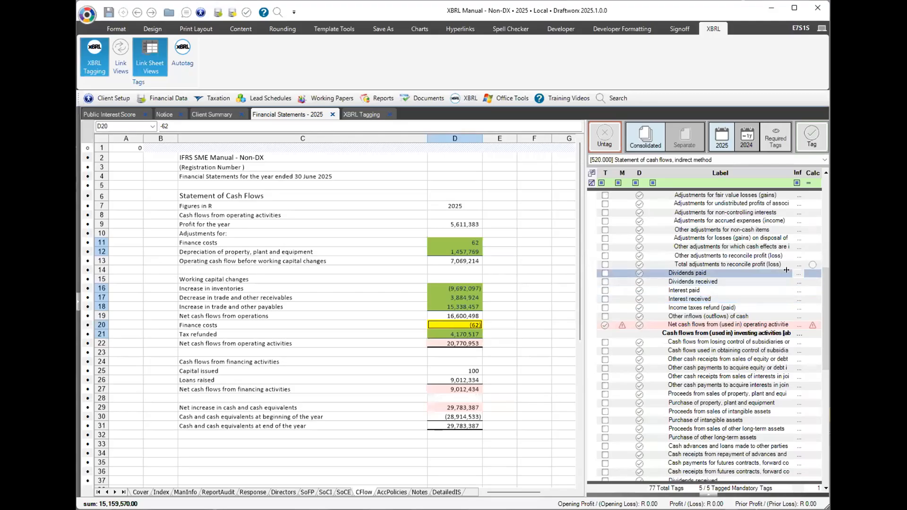
Inspect the operating-activities calculation breakdown, then select the Other inflows (outflows) of cash element.
{"action": "left_click", "coordinate": [811, 326]}
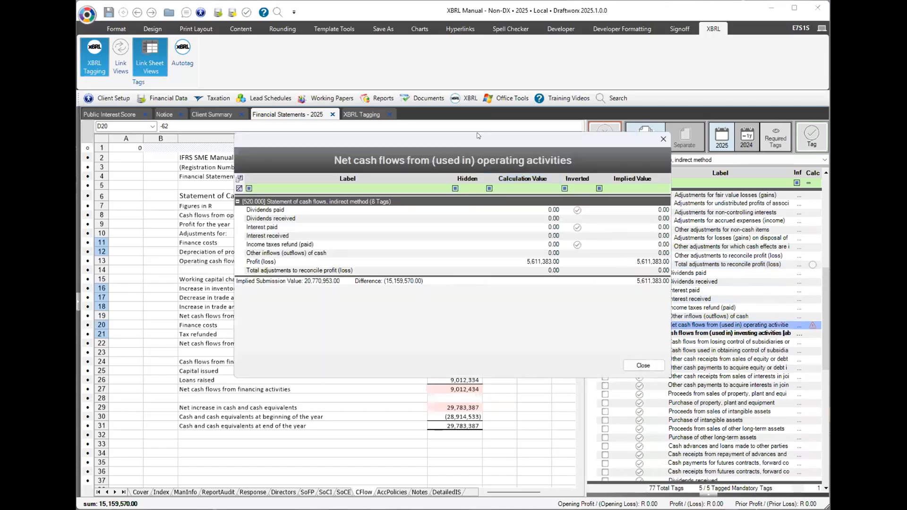
{"action": "left_click_drag", "start_coordinate": [477, 136], "coordinate": [390, 153]}
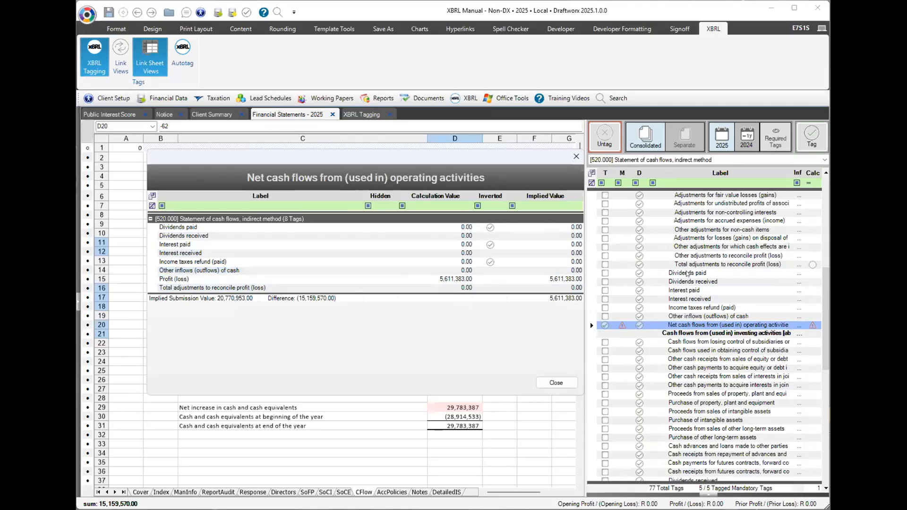
{"action": "left_click", "coordinate": [553, 382]}
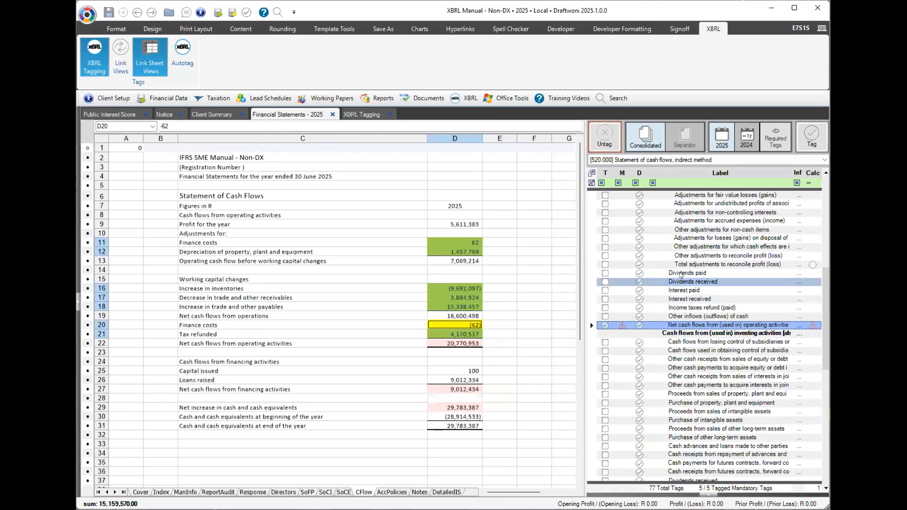
{"action": "left_click", "coordinate": [681, 315]}
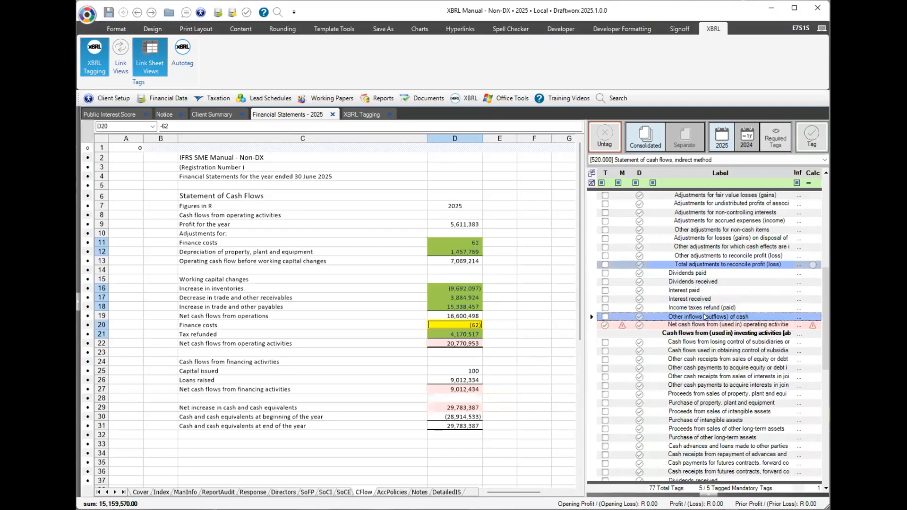
Tag the remaining operating-activity amounts in D11 through D21, including -62 and 4,170,517.
{"action": "left_click", "coordinate": [454, 242]}
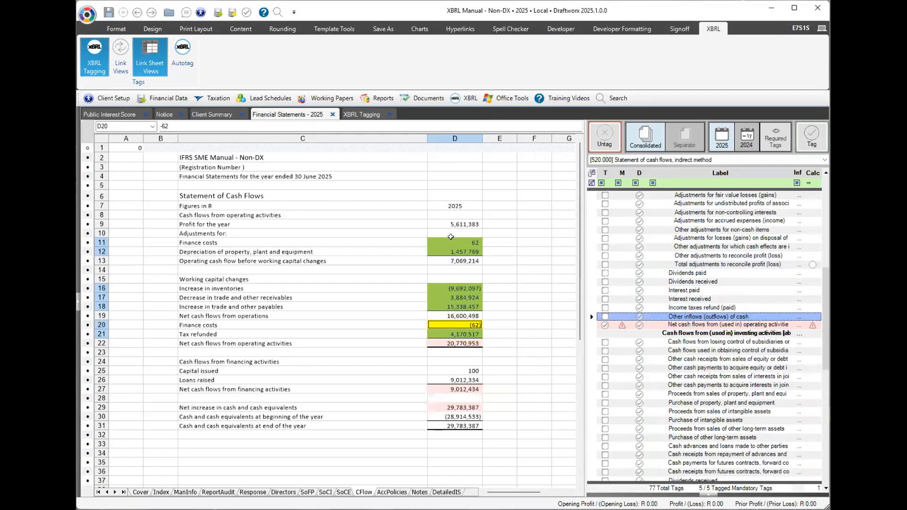
{"action": "left_click", "coordinate": [811, 137]}
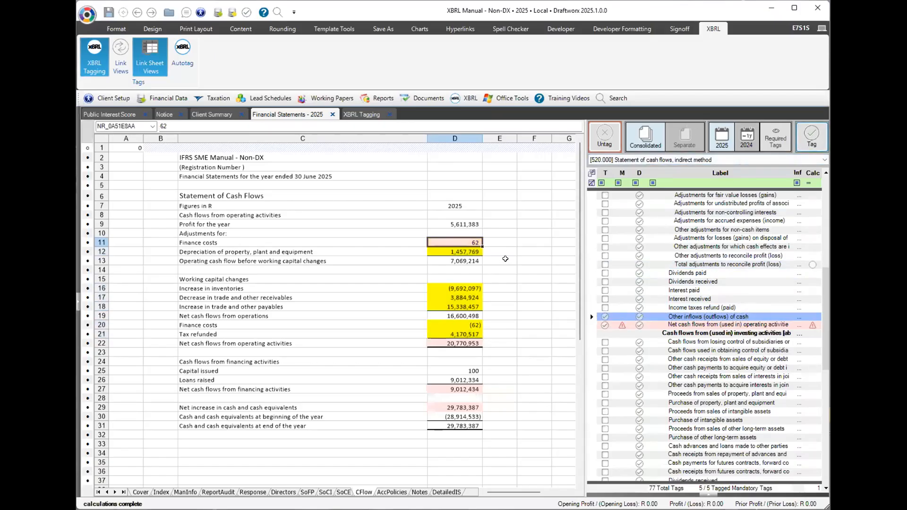
{"action": "left_click", "coordinate": [805, 147]}
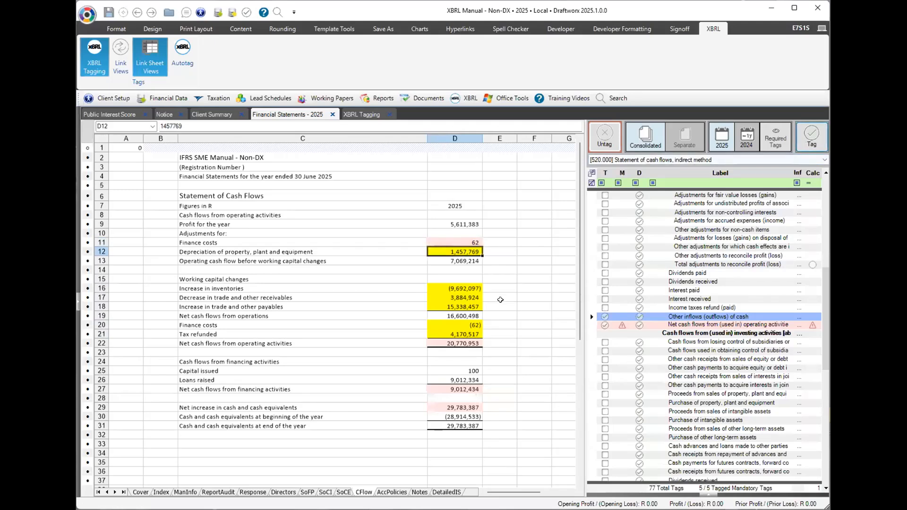
{"action": "left_click", "coordinate": [810, 139]}
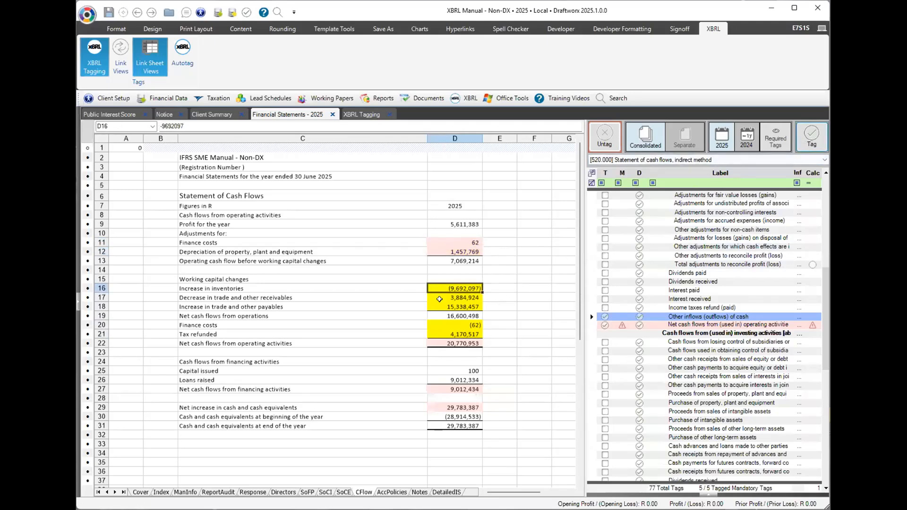
{"action": "left_click", "coordinate": [467, 296]}
{"action": "left_click", "coordinate": [811, 137]}
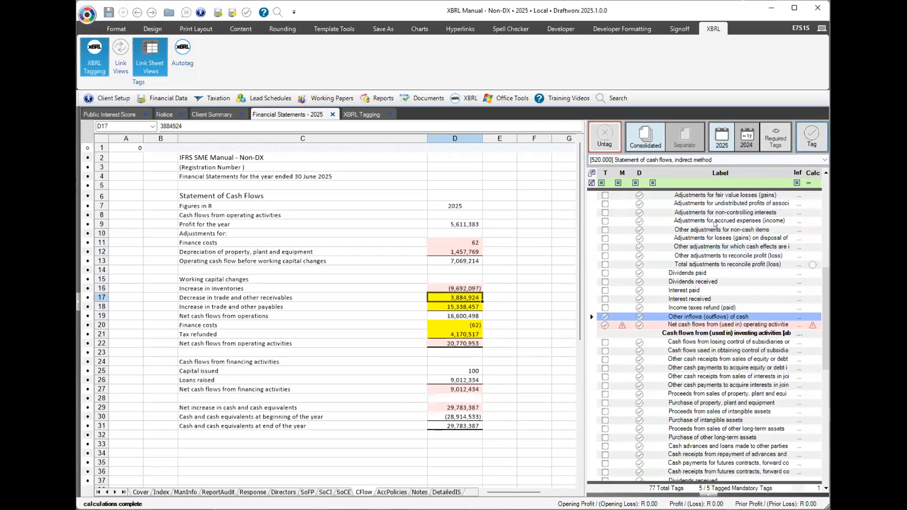
{"action": "left_click", "coordinate": [463, 307]}
{"action": "left_click", "coordinate": [810, 138]}
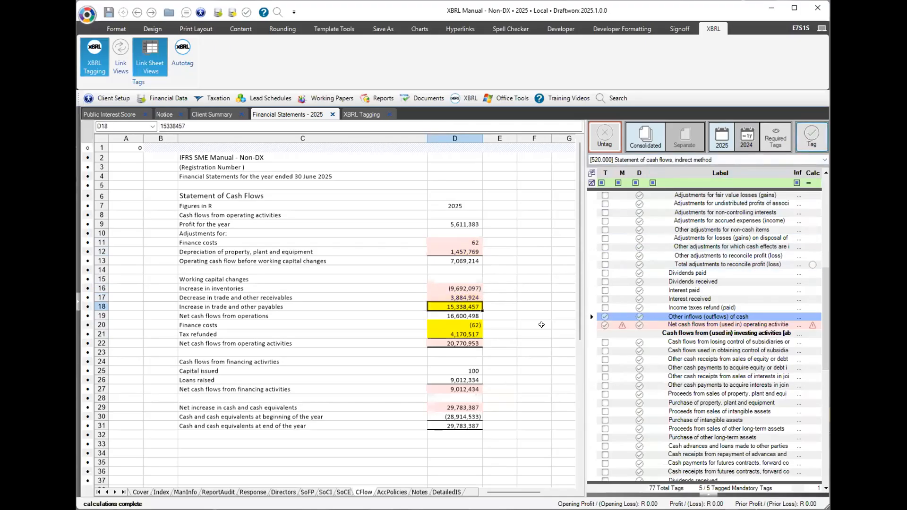
{"action": "left_click", "coordinate": [461, 325]}
{"action": "left_click", "coordinate": [810, 138]}
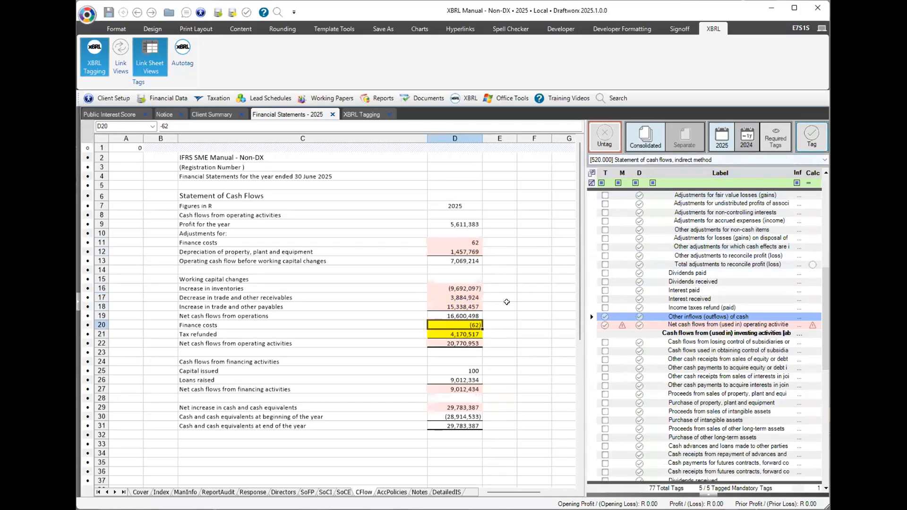
{"action": "left_click", "coordinate": [812, 136]}
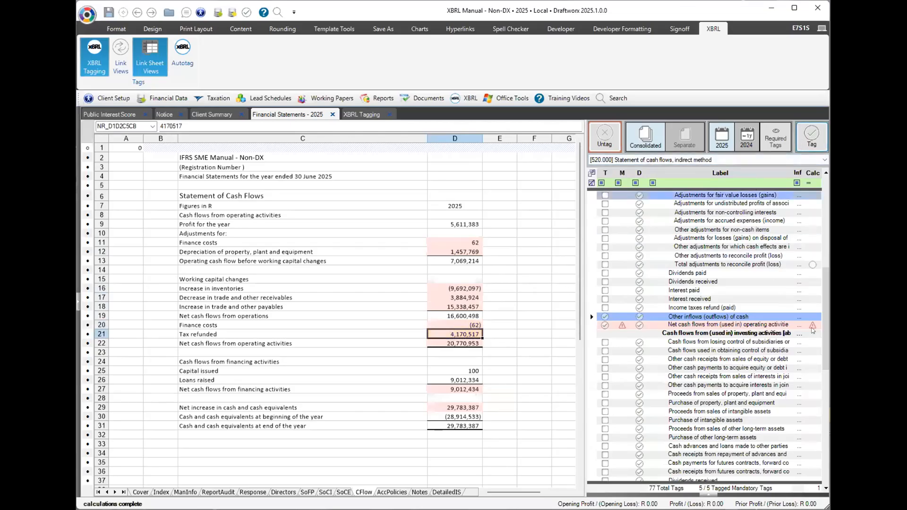
Confirm the net operating cash flows calculation shows no difference, then select empty cell F28.
{"action": "left_click", "coordinate": [812, 326]}
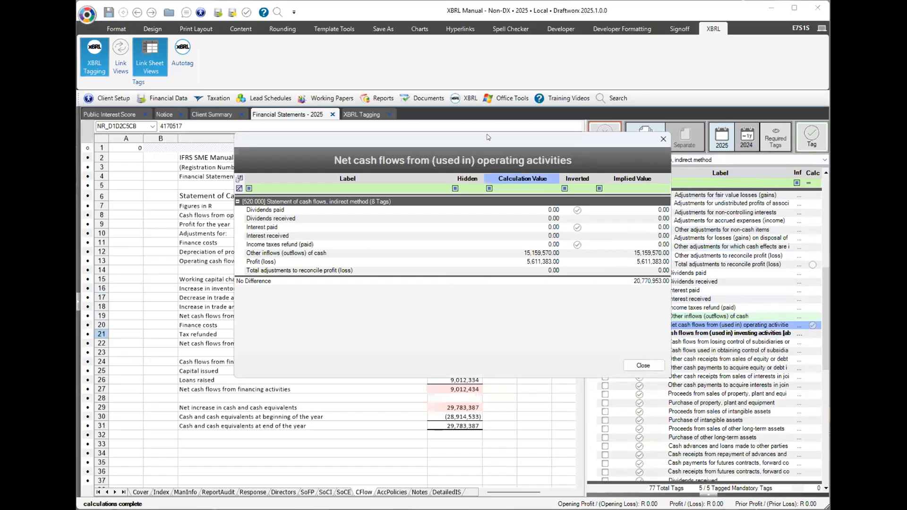
{"action": "left_click_drag", "start_coordinate": [484, 137], "coordinate": [410, 83]}
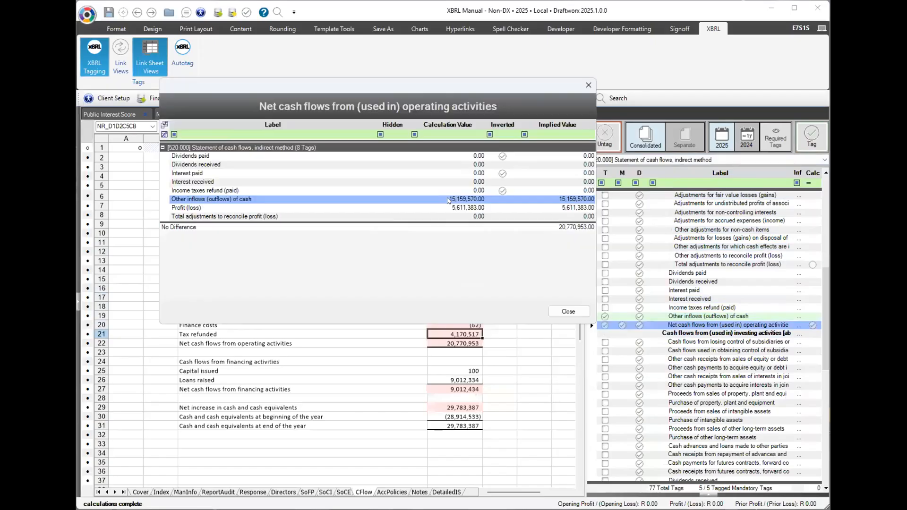
{"action": "left_click", "coordinate": [472, 200]}
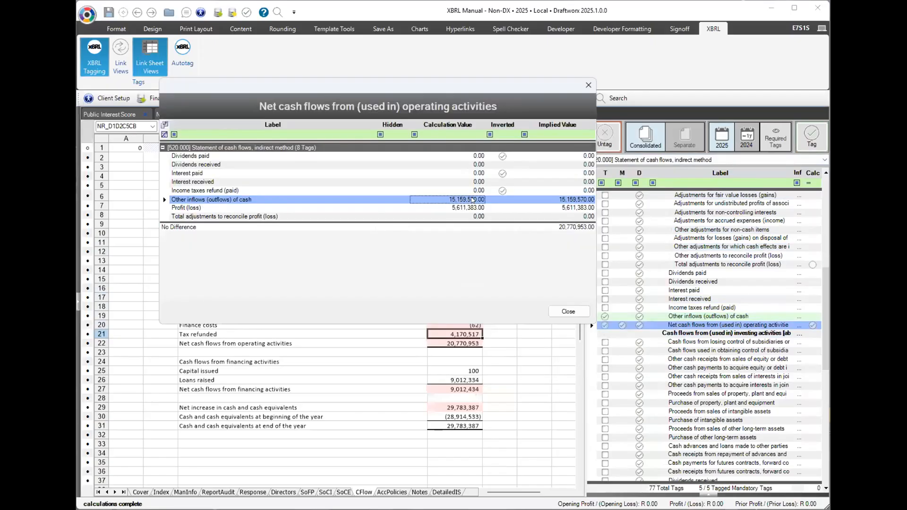
{"action": "double_click", "coordinate": [472, 199]}
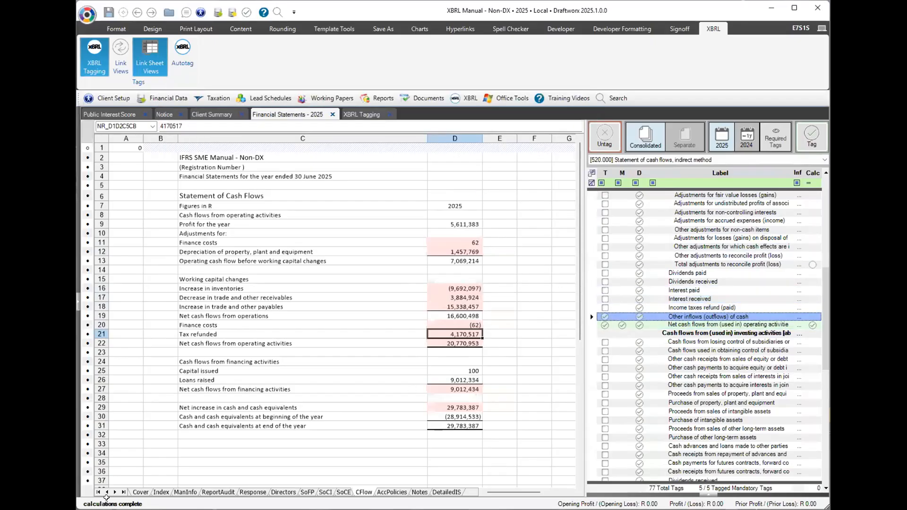
{"action": "left_click", "coordinate": [503, 407]}
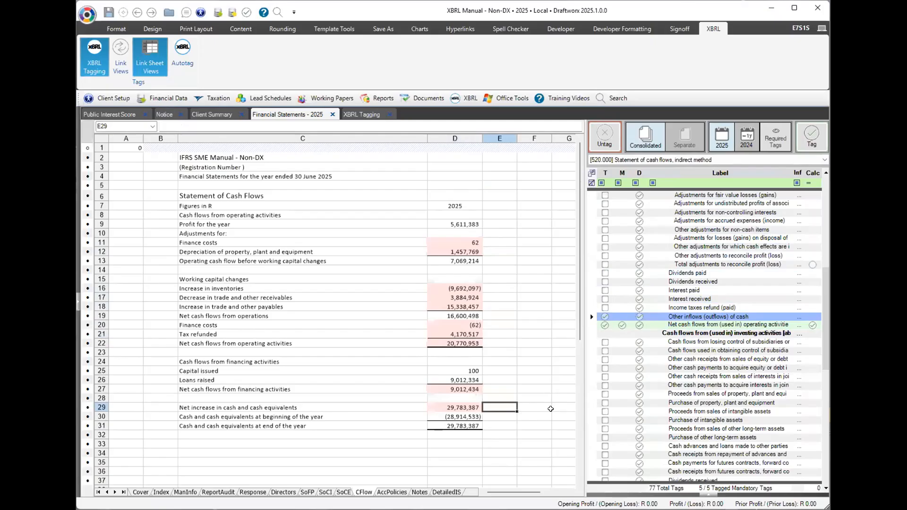
{"action": "left_click", "coordinate": [545, 399]}
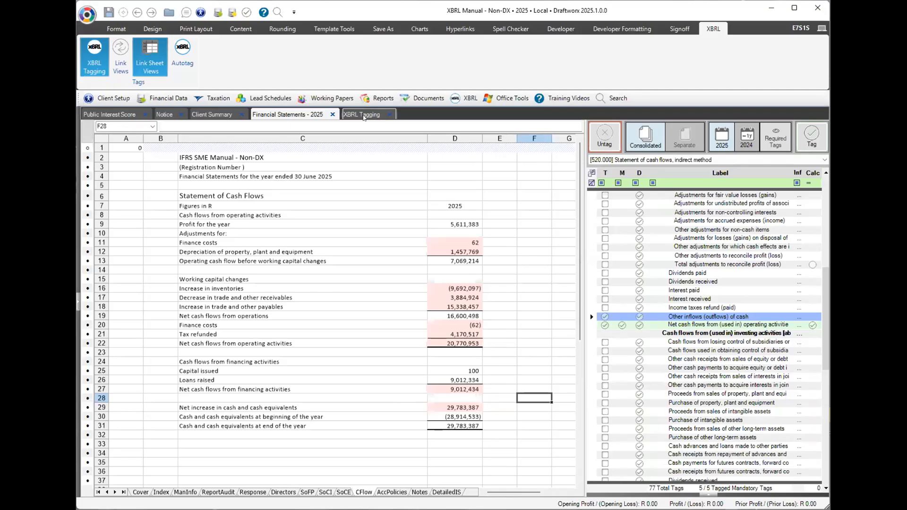
Save the financial statements and confirm so the tagging form updates.
{"action": "key", "text": "ctrl+s"}
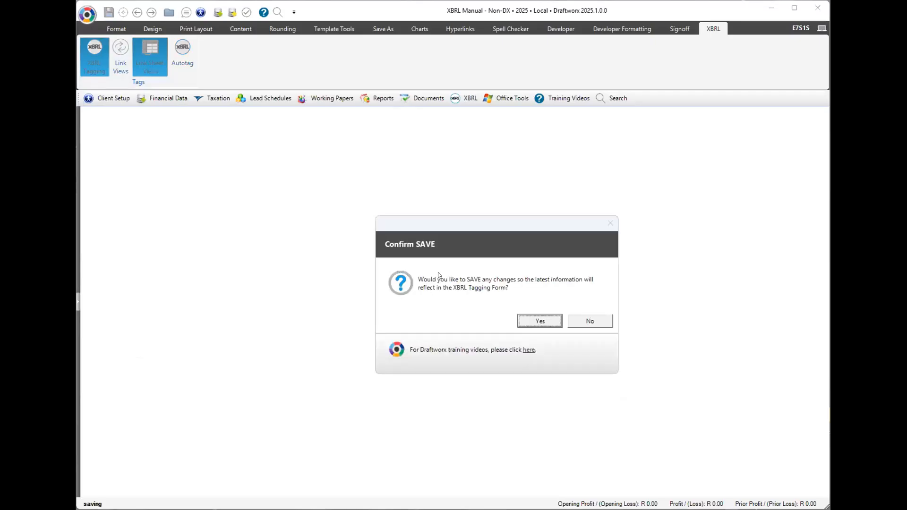
{"action": "left_click", "coordinate": [536, 322]}
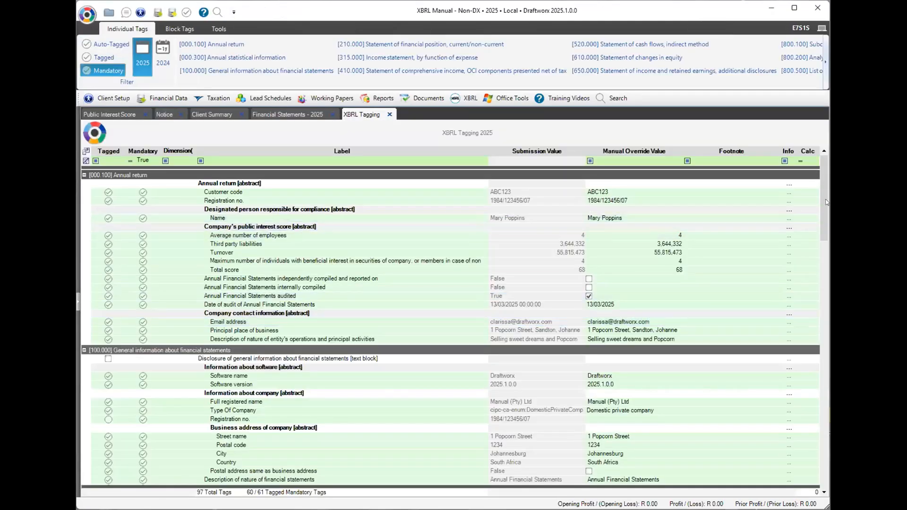
{"action": "scroll", "coordinate": [826, 235], "scroll_direction": "down", "scroll_amount": 20}
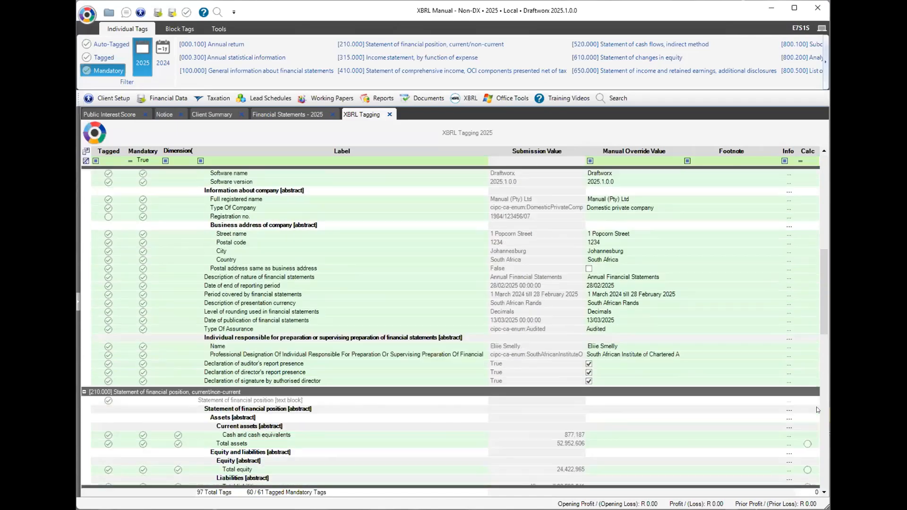
{"action": "scroll", "coordinate": [813, 458], "scroll_direction": "down", "scroll_amount": 10}
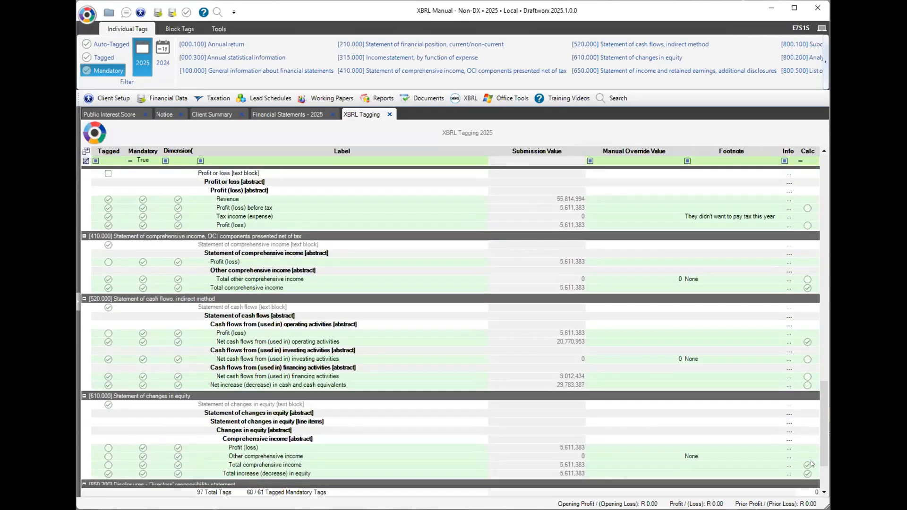
{"action": "scroll", "coordinate": [755, 417], "scroll_direction": "down", "scroll_amount": 2}
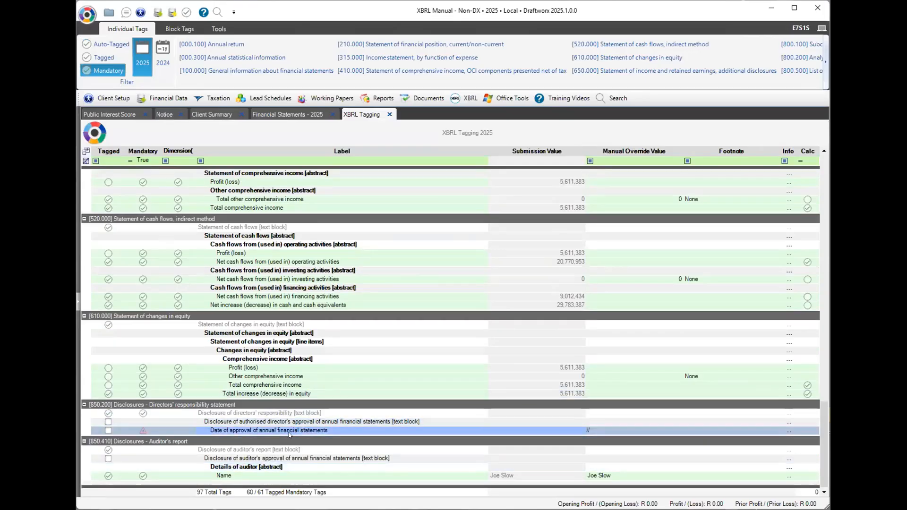
Set the Date of approval manual override to 13 March 2025, then return to Financial Statements.
{"action": "left_click", "coordinate": [675, 430]}
{"action": "left_click", "coordinate": [677, 431]}
{"action": "scroll", "coordinate": [619, 479], "scroll_direction": "down", "scroll_amount": 2}
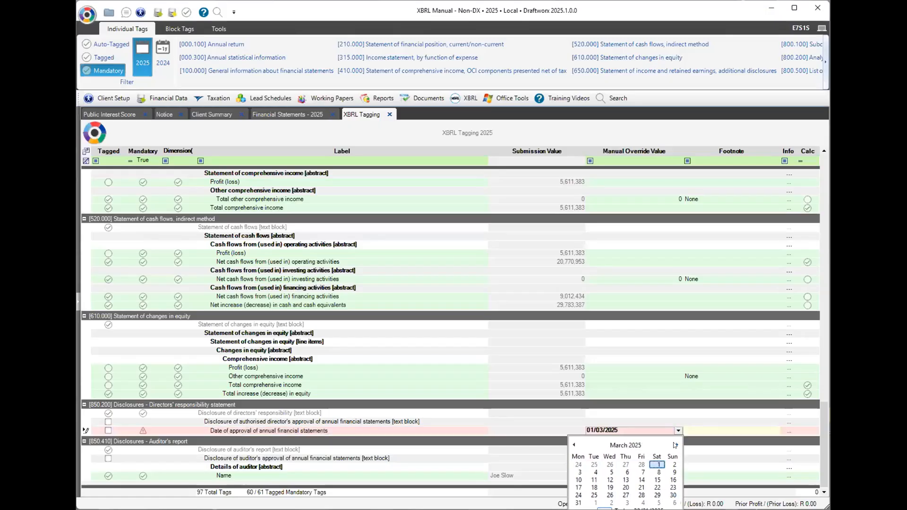
{"action": "left_click", "coordinate": [625, 480]}
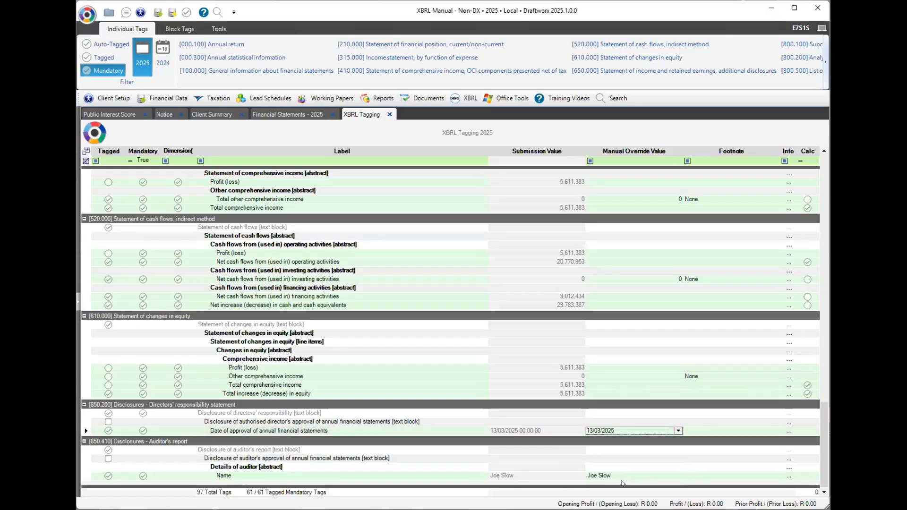
{"action": "scroll", "coordinate": [820, 437], "scroll_direction": "up", "scroll_amount": 10}
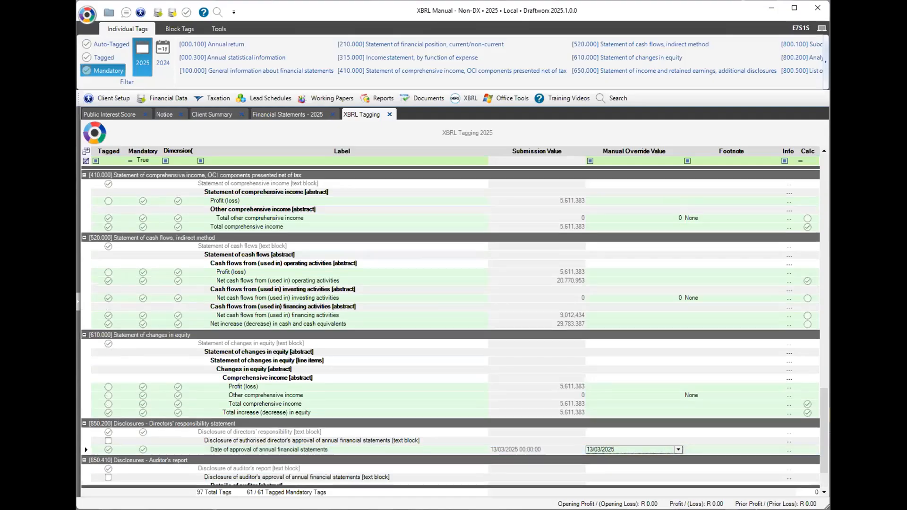
{"action": "scroll", "coordinate": [667, 192], "scroll_direction": "up", "scroll_amount": 10}
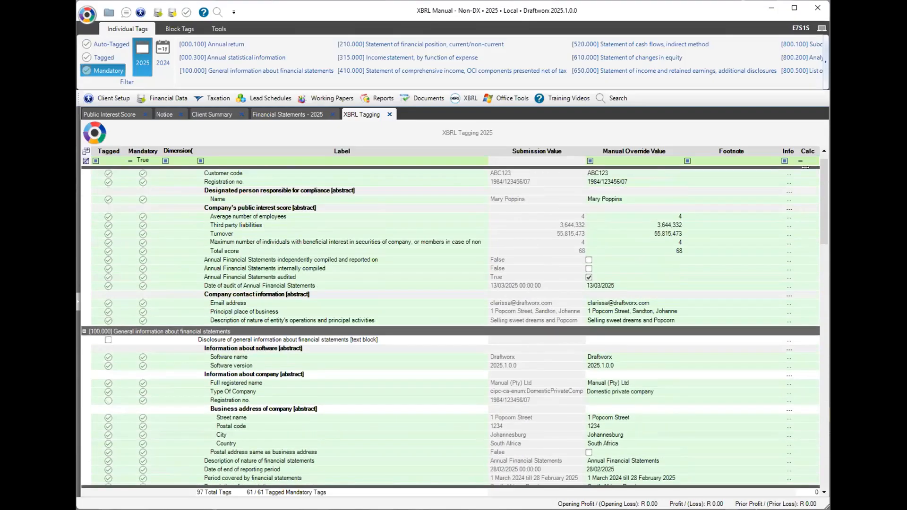
{"action": "left_click", "coordinate": [270, 114]}
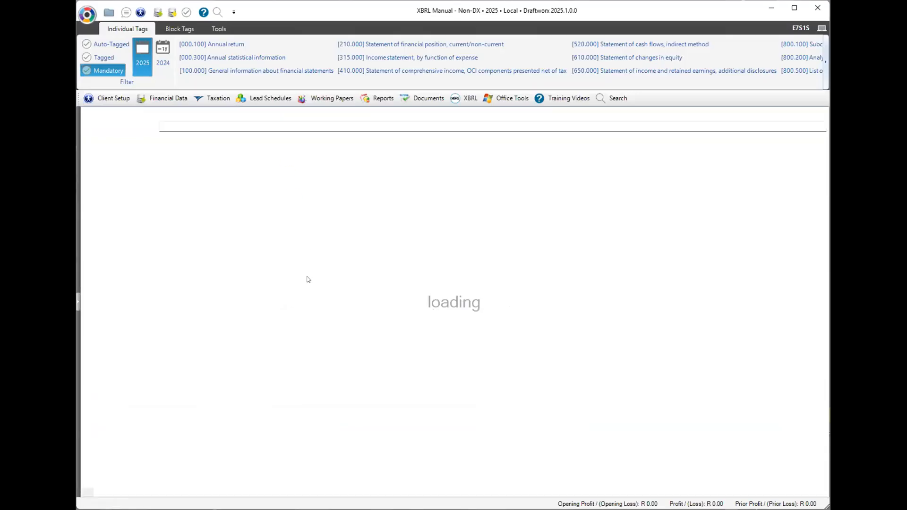
Generate the XBRL preview of the 2025 financial statements, bringing up the validation prompt.
{"action": "left_click", "coordinate": [163, 57]}
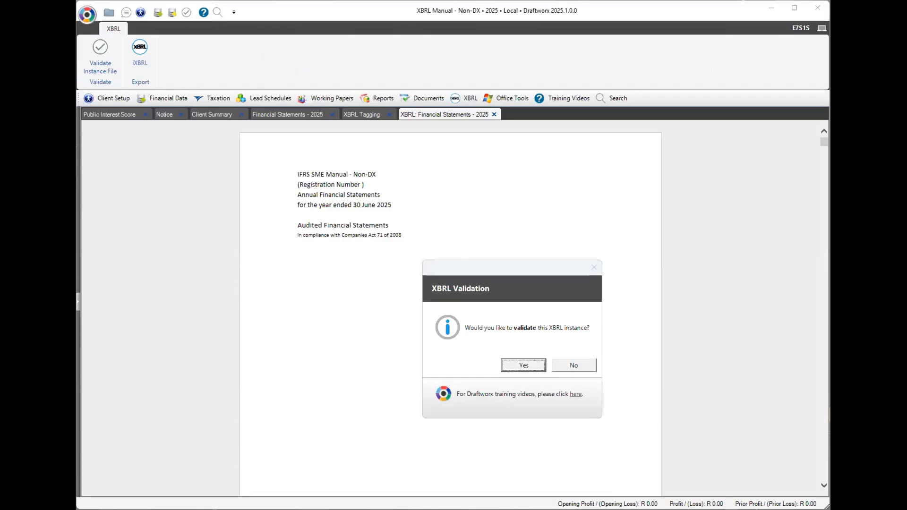
{"action": "key", "text": "Return"}
Skip XBRL validation and export the 2025 financial statements as iXBRL.
{"action": "left_click", "coordinate": [584, 364]}
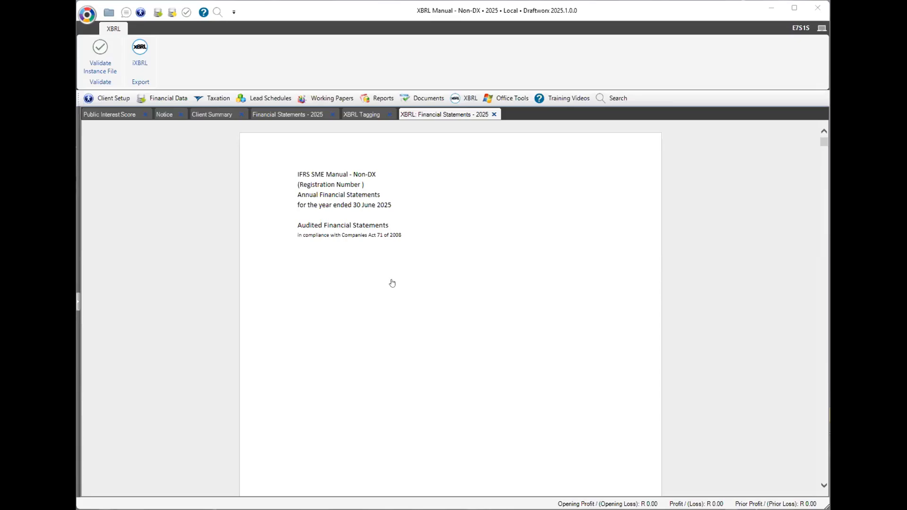
{"action": "left_click", "coordinate": [140, 59]}
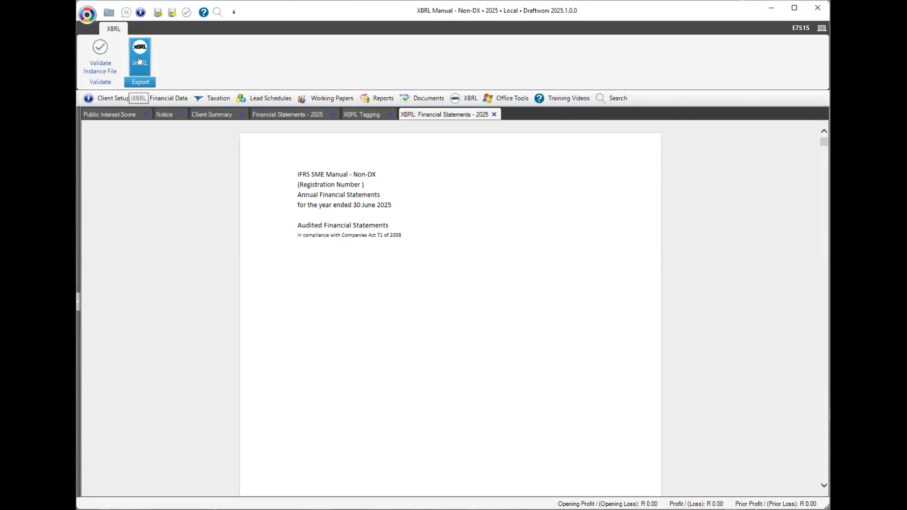
{"action": "left_click_drag", "start_coordinate": [822, 142], "coordinate": [819, 300]}
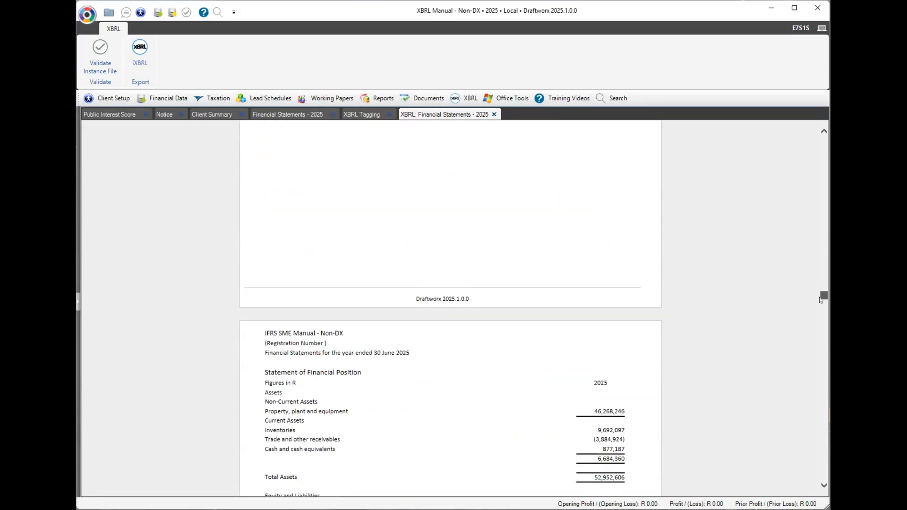
{"action": "scroll", "coordinate": [510, 322], "scroll_direction": "up", "scroll_amount": 1}
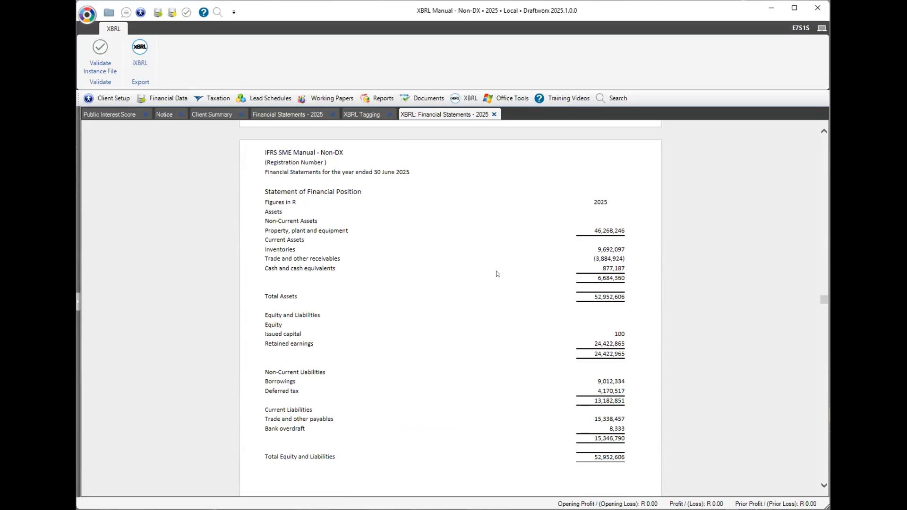
Read through the Director's Responsibilities and Director's Report pages, then return to the top.
{"action": "left_click_drag", "start_coordinate": [820, 296], "coordinate": [820, 239]}
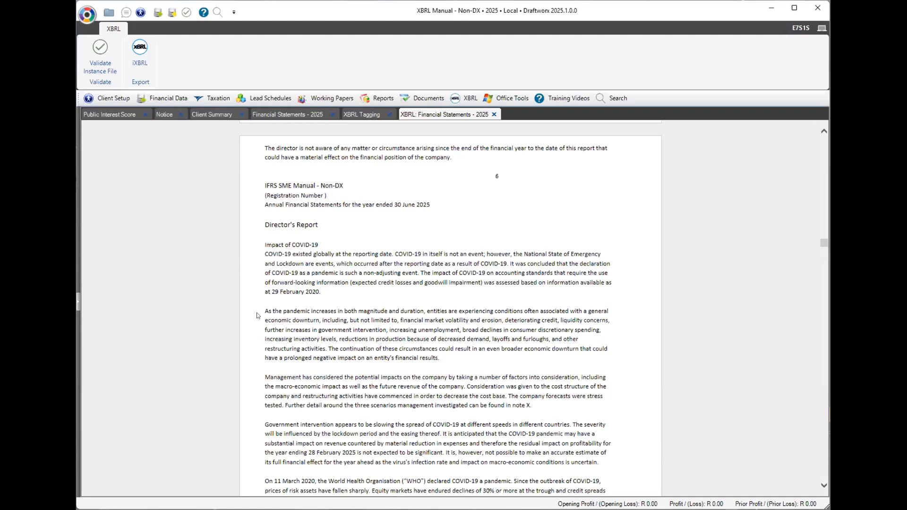
{"action": "left_click_drag", "start_coordinate": [293, 254], "coordinate": [563, 255]}
{"action": "left_click", "coordinate": [490, 264]}
{"action": "scroll", "coordinate": [820, 134], "scroll_direction": "up", "scroll_amount": 5}
{"action": "scroll", "coordinate": [819, 132], "scroll_direction": "up", "scroll_amount": 10}
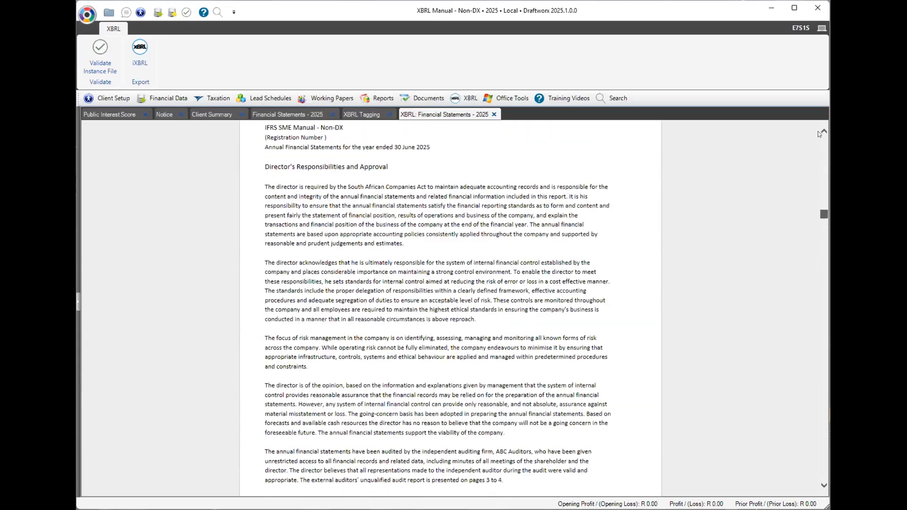
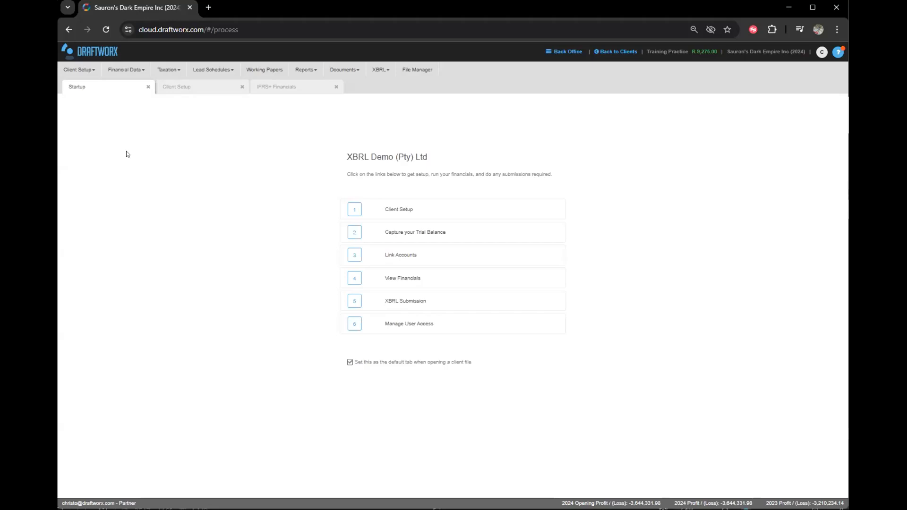
View Client Setup, then return the IFRS+ Financials Status sheet to its company heading.
{"action": "left_click", "coordinate": [193, 88]}
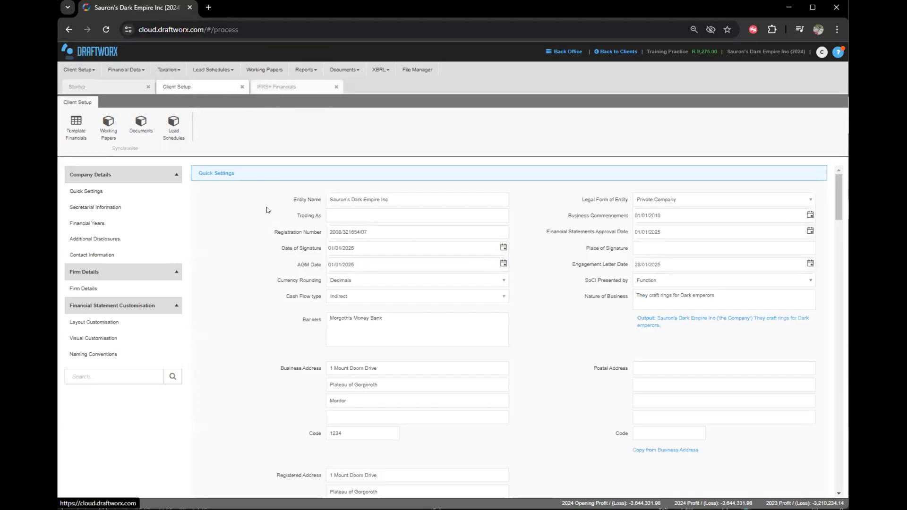
{"action": "left_click_drag", "start_coordinate": [137, 194], "coordinate": [199, 369]}
{"action": "scroll", "coordinate": [198, 416], "scroll_direction": "down", "scroll_amount": 1}
{"action": "left_click", "coordinate": [210, 285]}
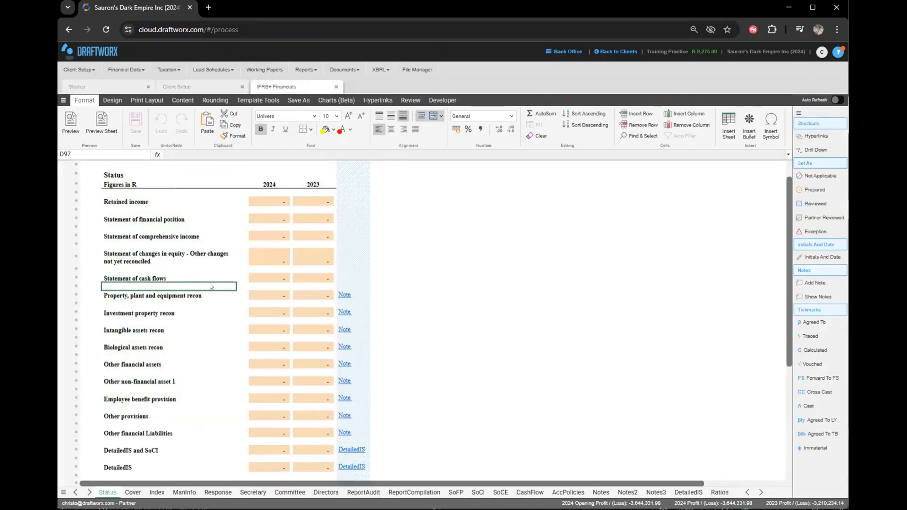
{"action": "scroll", "coordinate": [144, 314], "scroll_direction": "up", "scroll_amount": 2}
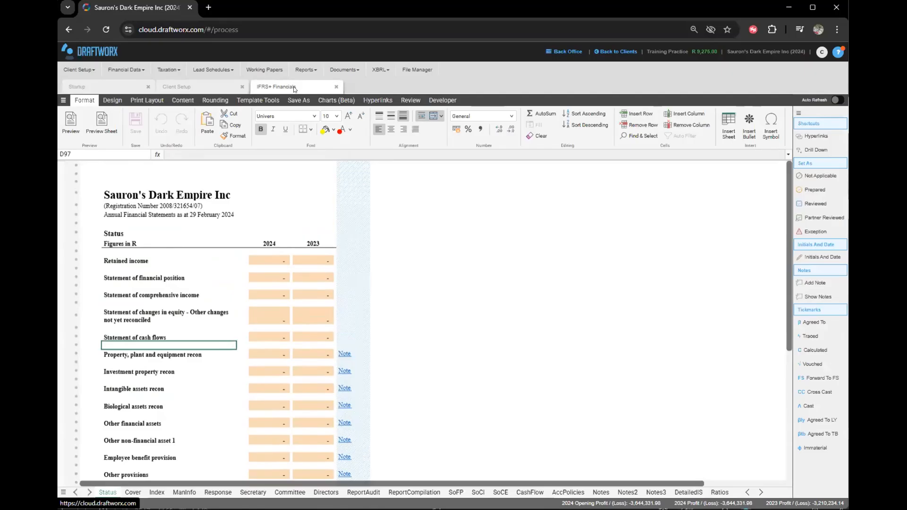
Start a new XBRL Submission from the XBRL menu and open the Entity Type list.
{"action": "left_click", "coordinate": [376, 70]}
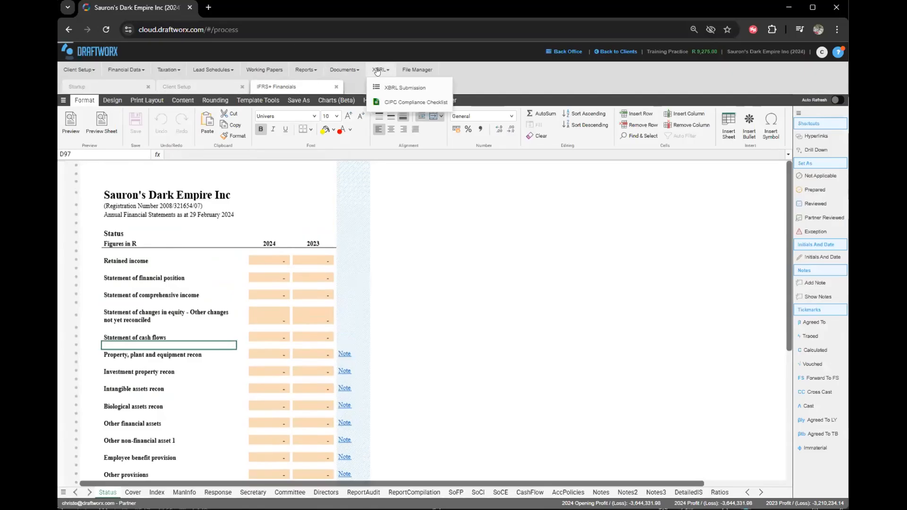
{"action": "left_click", "coordinate": [399, 87]}
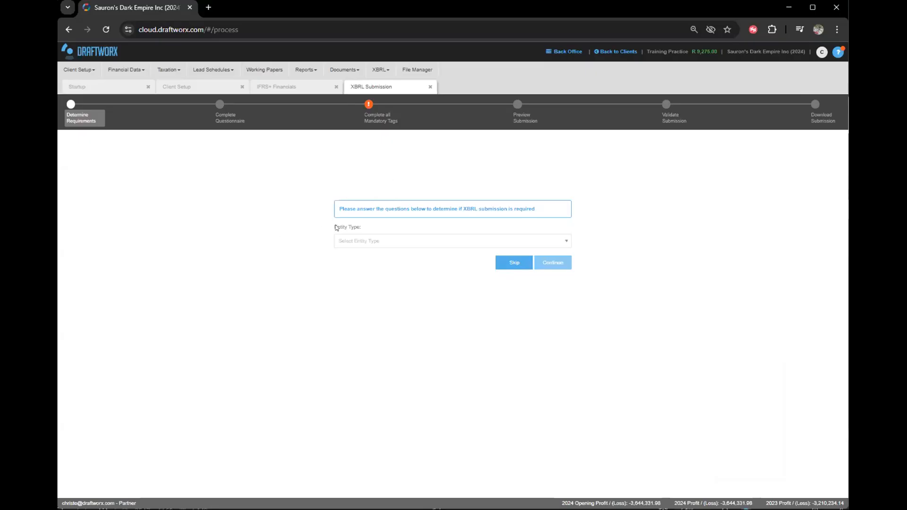
{"action": "left_click", "coordinate": [376, 241]}
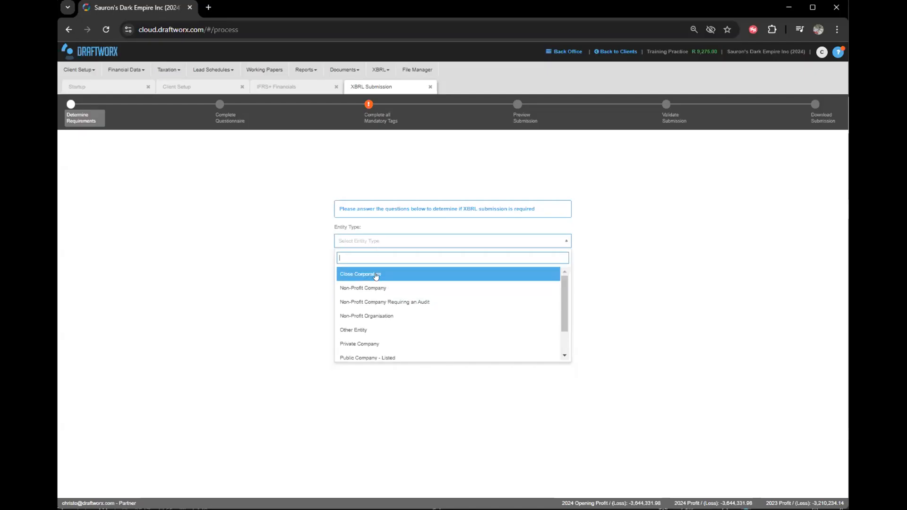
Set the entity type to Private Company instead of Non-Profit Organisation.
{"action": "left_click", "coordinate": [358, 317]}
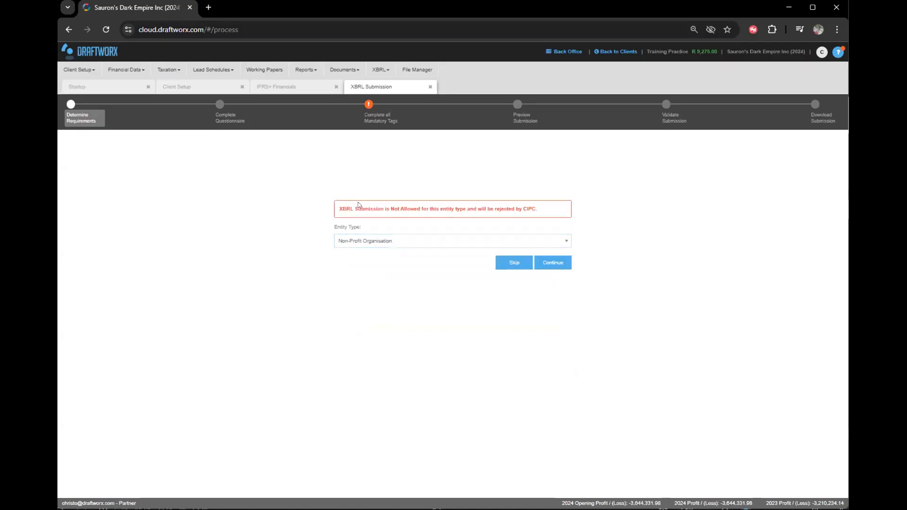
{"action": "left_click_drag", "start_coordinate": [350, 209], "coordinate": [399, 228]}
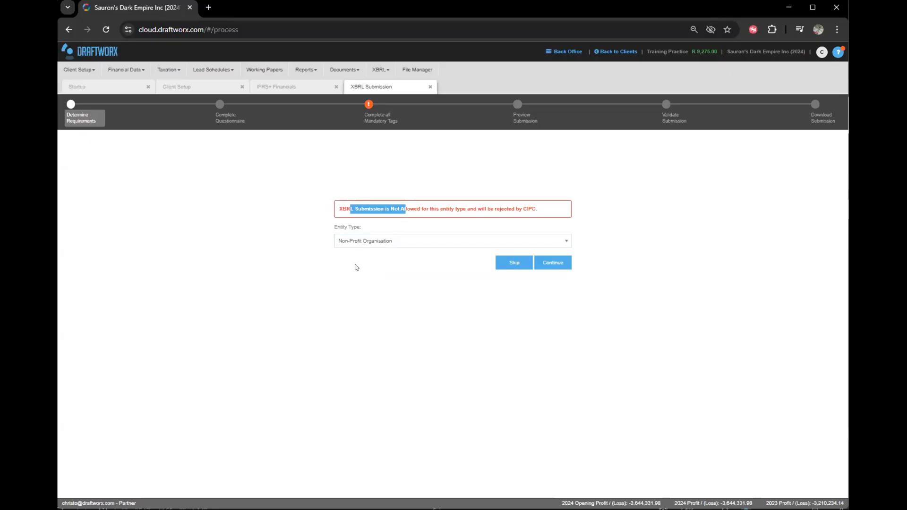
{"action": "left_click", "coordinate": [357, 251]}
{"action": "left_click", "coordinate": [360, 241]}
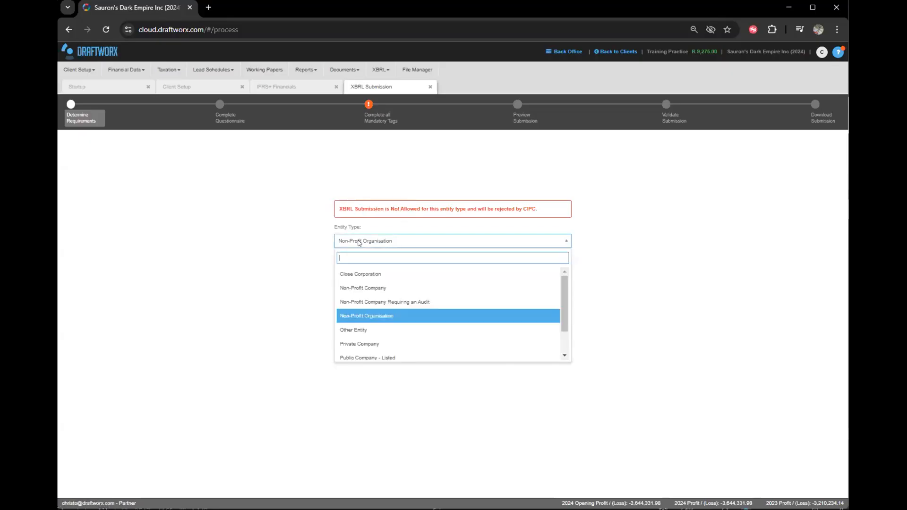
{"action": "left_click", "coordinate": [376, 344]}
Answer No to both the MOI audit and large fiduciary assets questions.
{"action": "left_click_drag", "start_coordinate": [233, 261], "coordinate": [351, 280]}
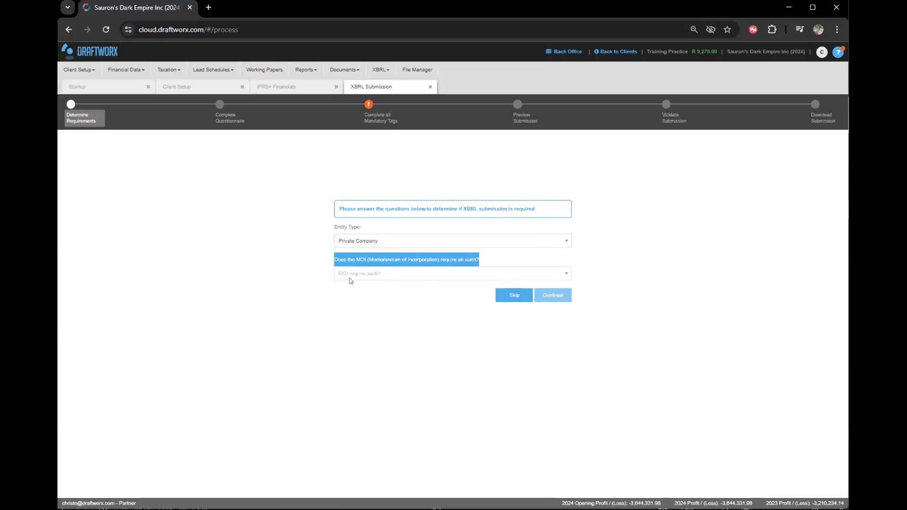
{"action": "left_click", "coordinate": [310, 263]}
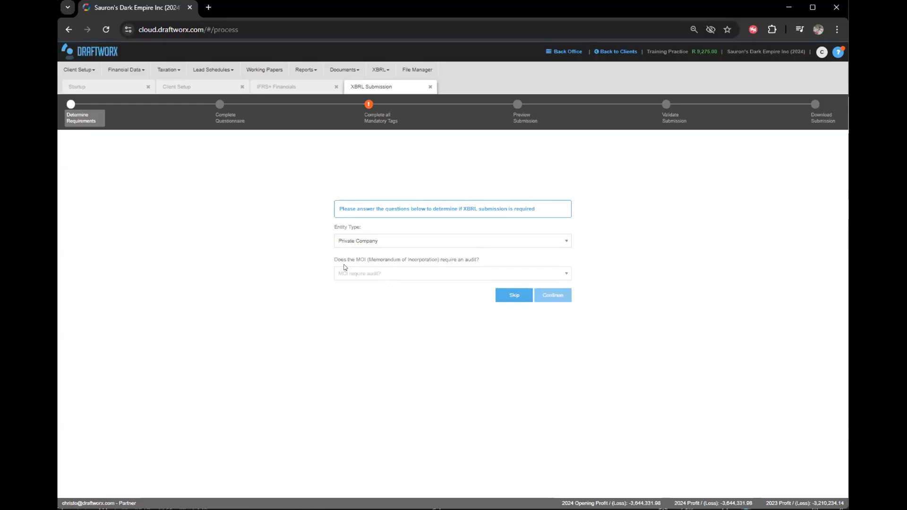
{"action": "left_click", "coordinate": [432, 272]}
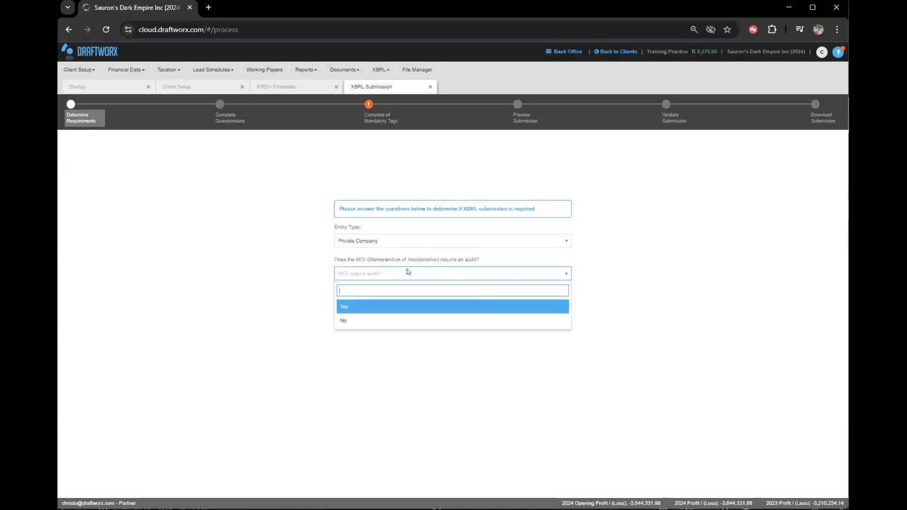
{"action": "left_click", "coordinate": [362, 313]}
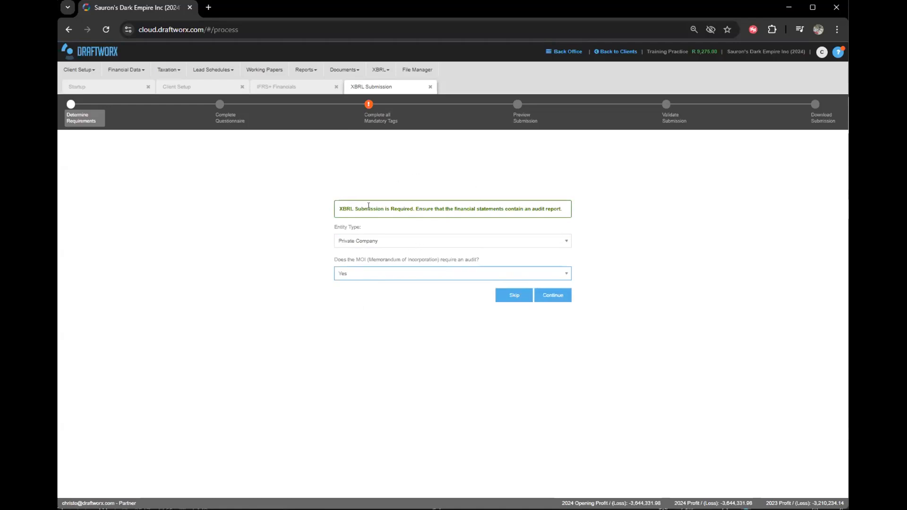
{"action": "left_click", "coordinate": [363, 273]}
{"action": "left_click", "coordinate": [361, 317]}
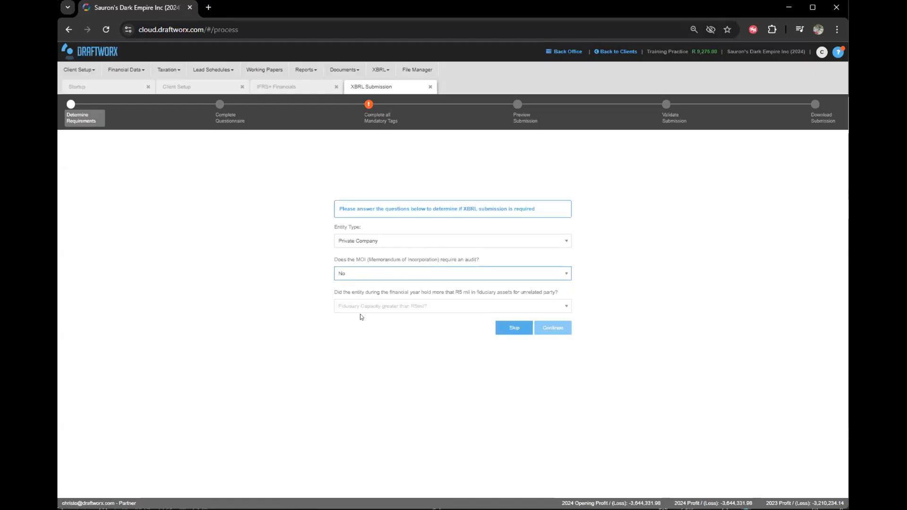
{"action": "left_click", "coordinate": [385, 306]}
{"action": "left_click", "coordinate": [351, 354]}
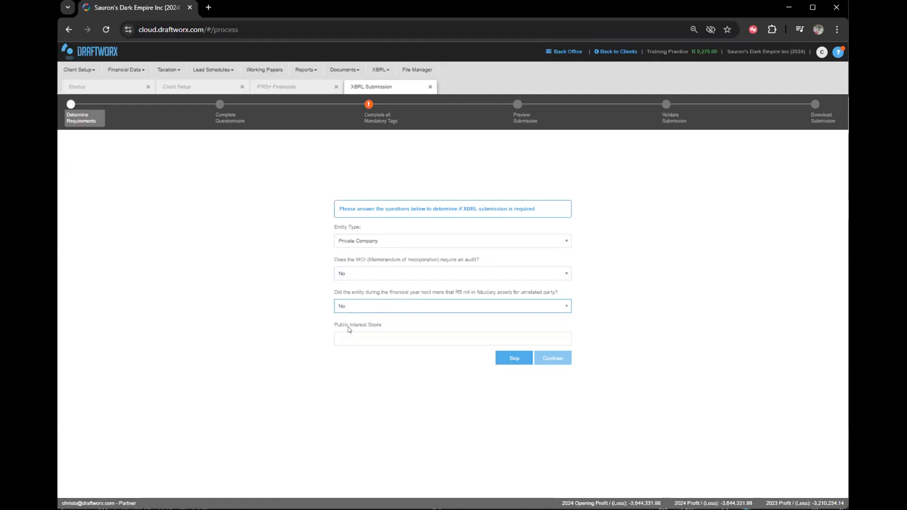
Enter 100 as the Public Interest Score.
{"action": "left_click", "coordinate": [338, 333]}
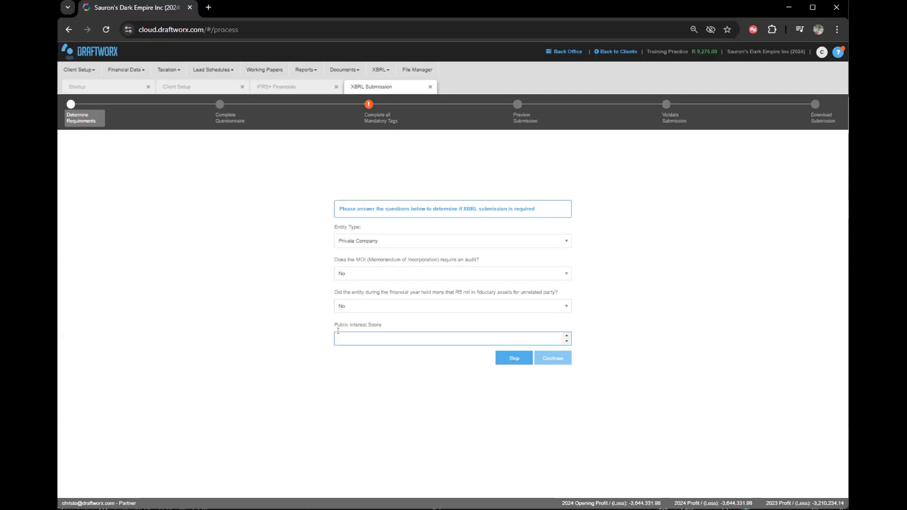
{"action": "type", "text": "100"}
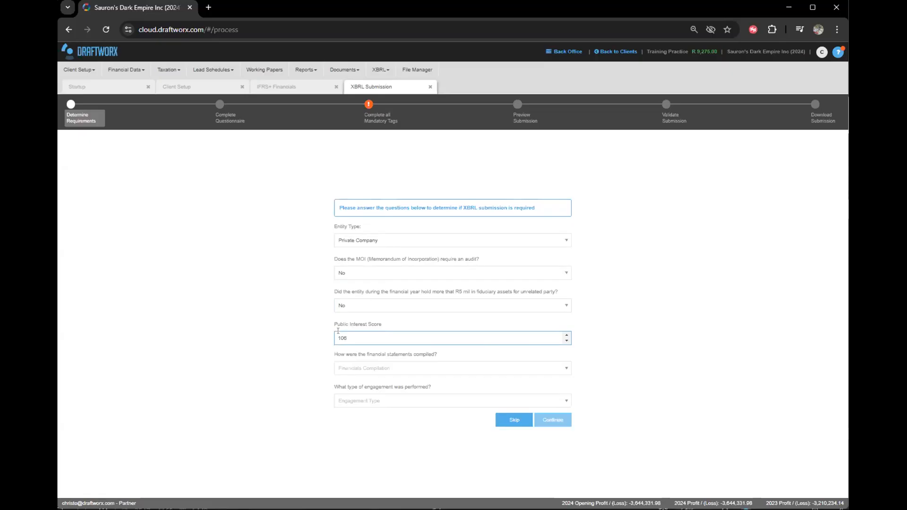
{"action": "left_click", "coordinate": [334, 71]}
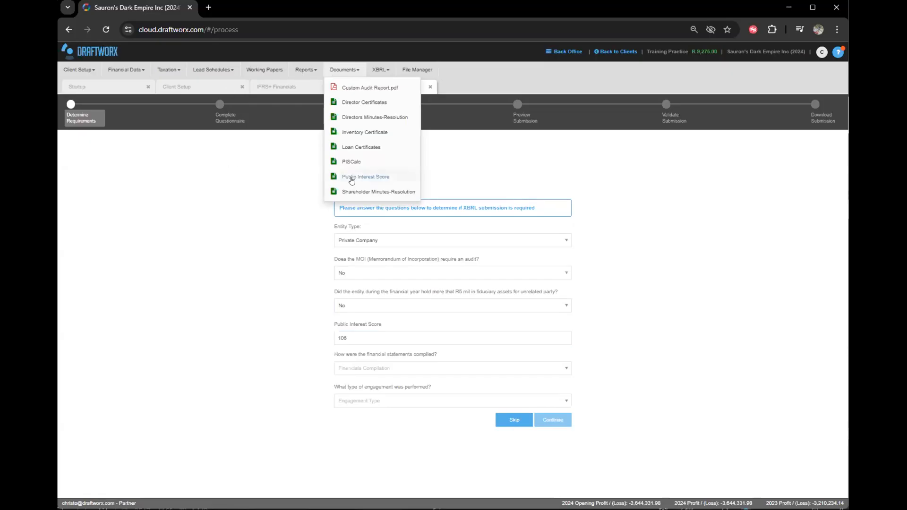
Open the Public Interest Score working paper and set Type of Entity in H13 to Private Company.
{"action": "left_click", "coordinate": [351, 177]}
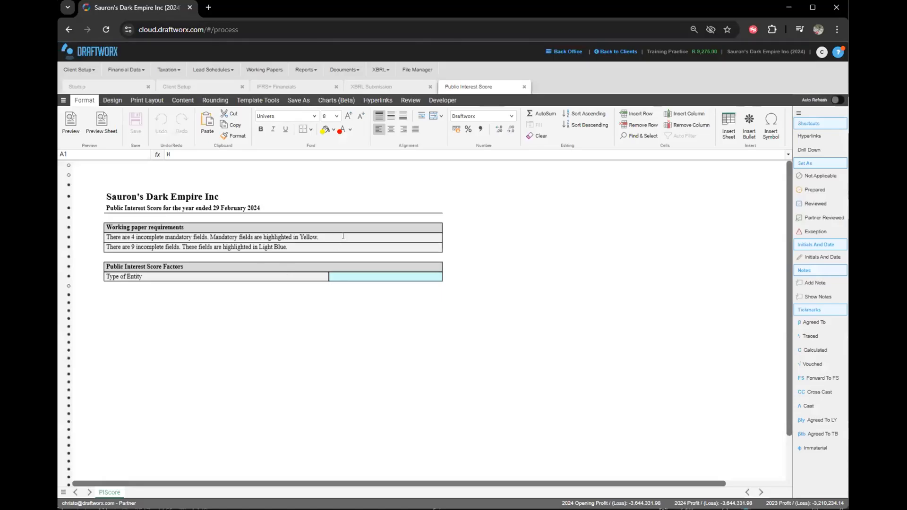
{"action": "left_click", "coordinate": [243, 265]}
{"action": "left_click", "coordinate": [278, 278]}
{"action": "left_click", "coordinate": [362, 267]}
{"action": "left_click", "coordinate": [381, 276]}
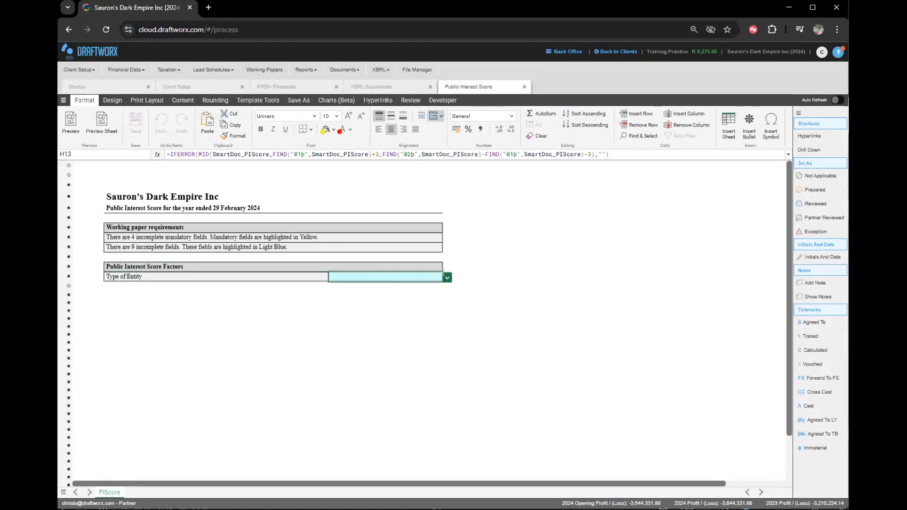
{"action": "left_click", "coordinate": [447, 277]}
{"action": "left_click", "coordinate": [396, 299]}
Set the financial statement compilation method in H14 to Internally.
{"action": "left_click", "coordinate": [418, 283]}
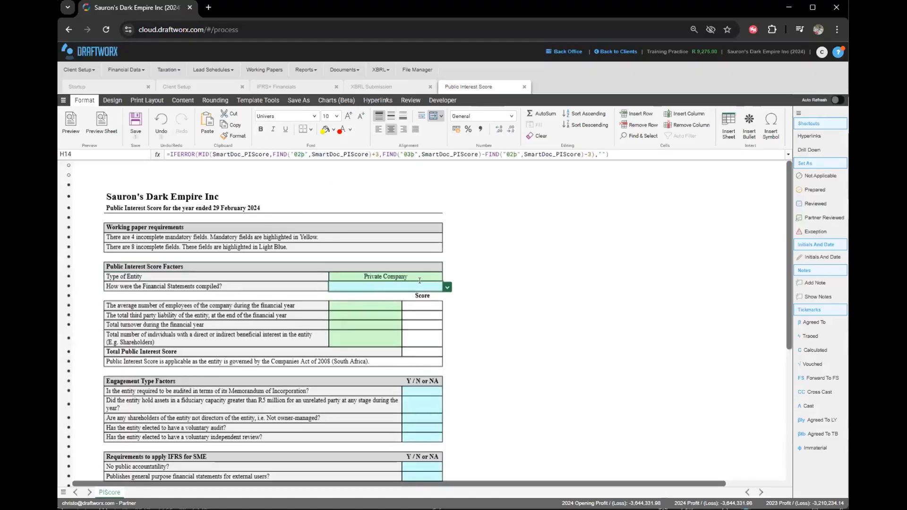
{"action": "left_click", "coordinate": [447, 287]}
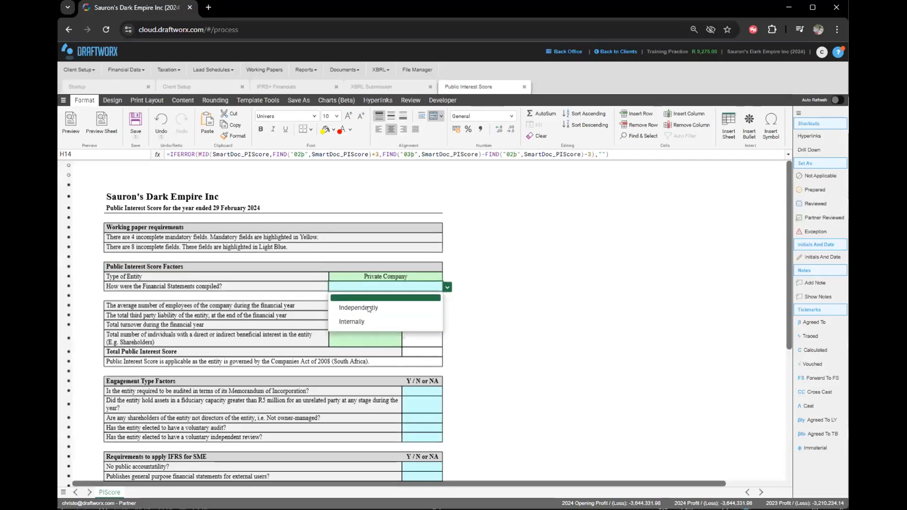
{"action": "left_click", "coordinate": [368, 322]}
{"action": "left_click", "coordinate": [358, 303]}
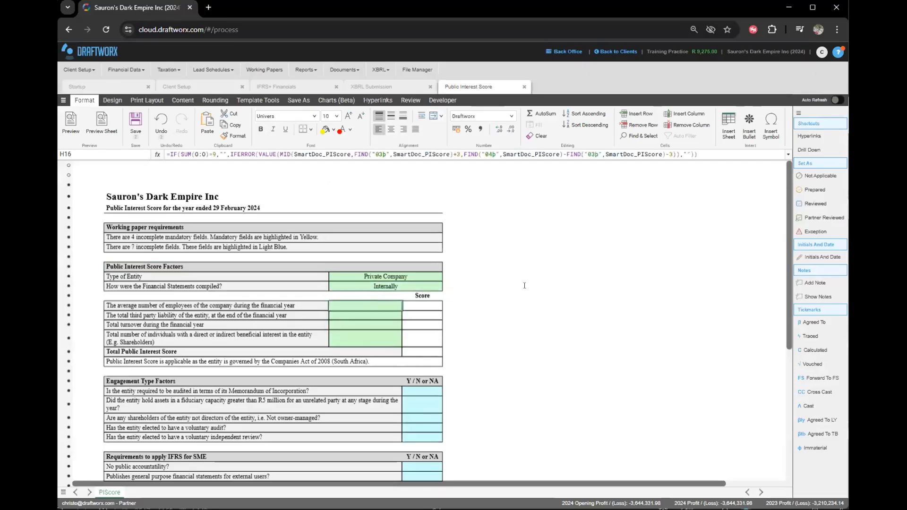
{"action": "scroll", "coordinate": [276, 287], "scroll_direction": "down", "scroll_amount": 1}
{"action": "left_click_drag", "start_coordinate": [268, 285], "coordinate": [391, 316]}
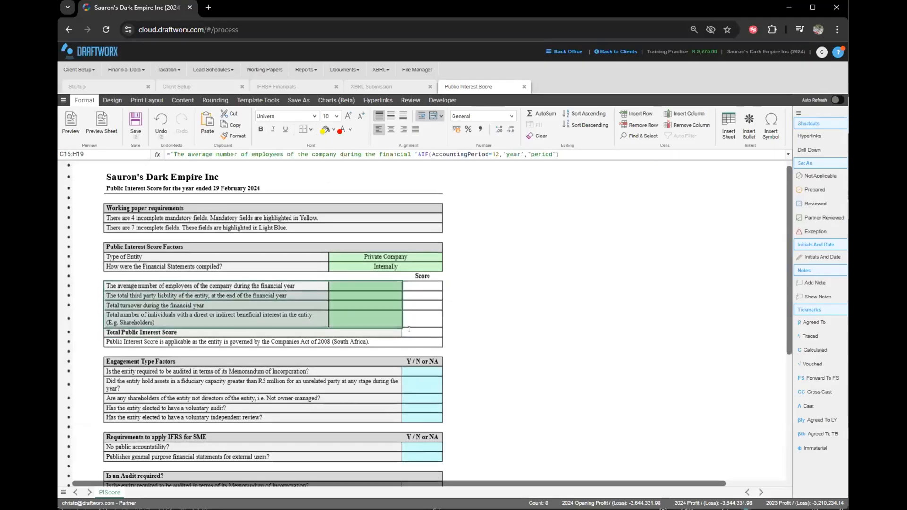
{"action": "left_click", "coordinate": [346, 282]}
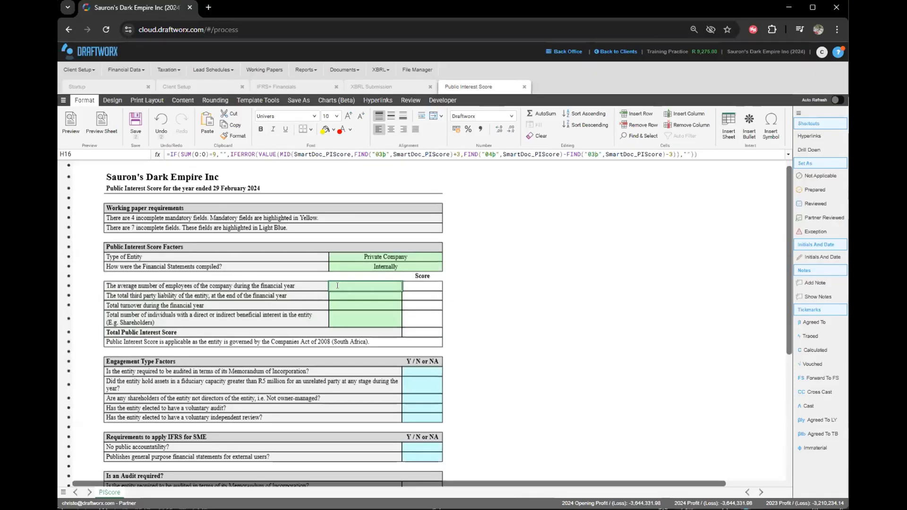
Enter 100 employees, 1 000 000 liability, 10 000 000 turnover and 5 shareholders, totalling 116.
{"action": "type", "text": "100"}
{"action": "key", "text": "Return"}
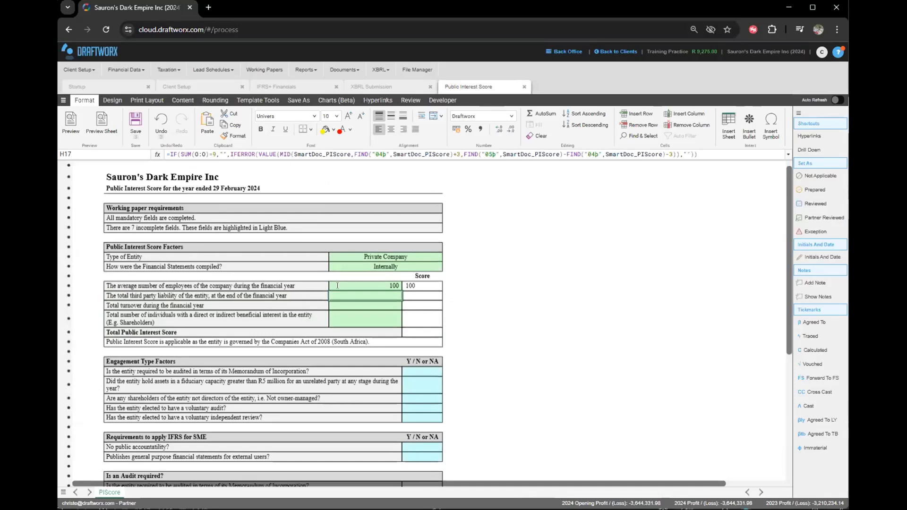
{"action": "type", "text": "100000"}
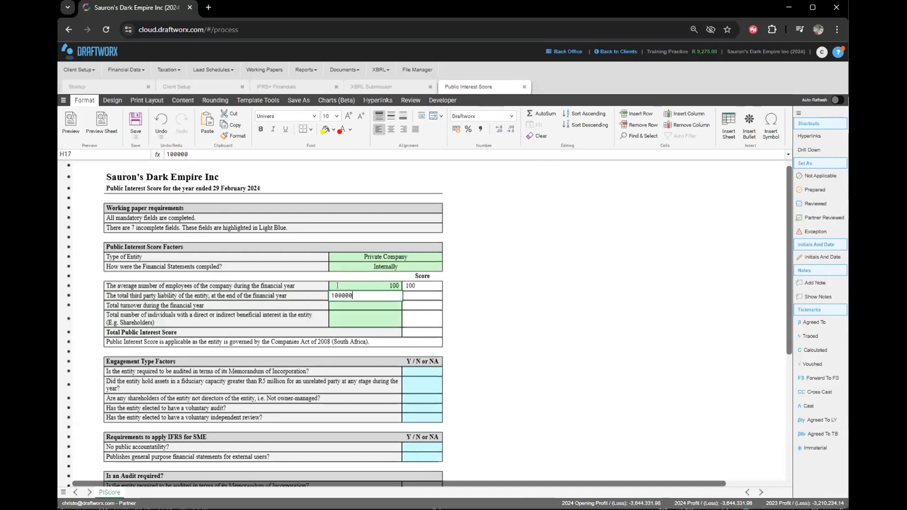
{"action": "key", "text": "Return"}
{"action": "key", "text": "Up"}
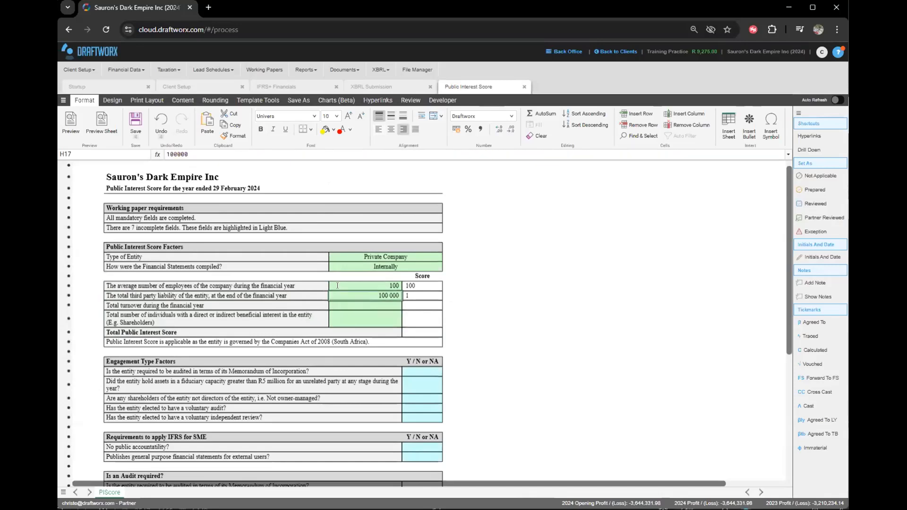
{"action": "type", "text": "0"}
{"action": "key", "text": "Return"}
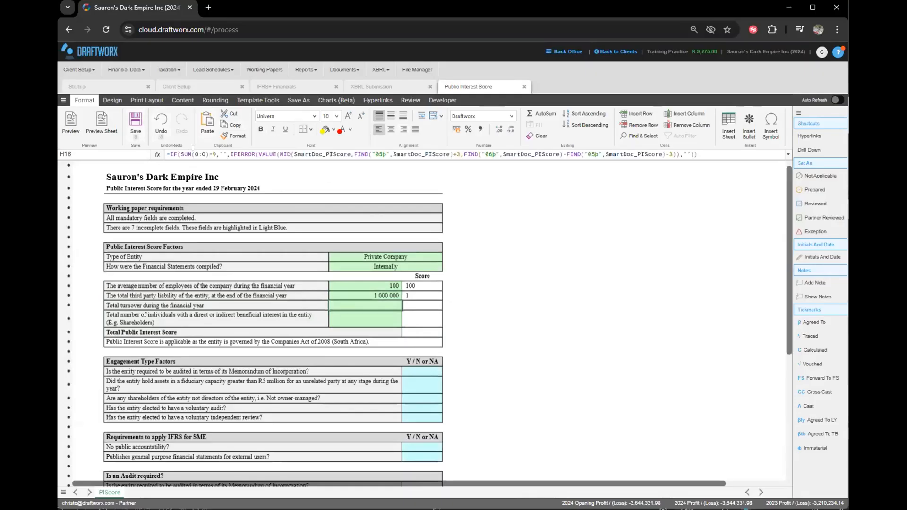
{"action": "type", "text": "10 000 00"}
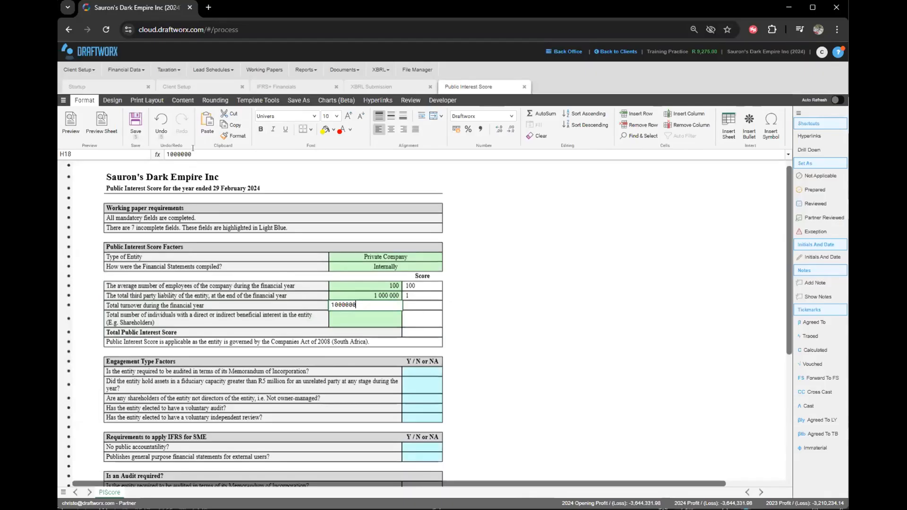
{"action": "type", "text": "0"}
{"action": "key", "text": "Return"}
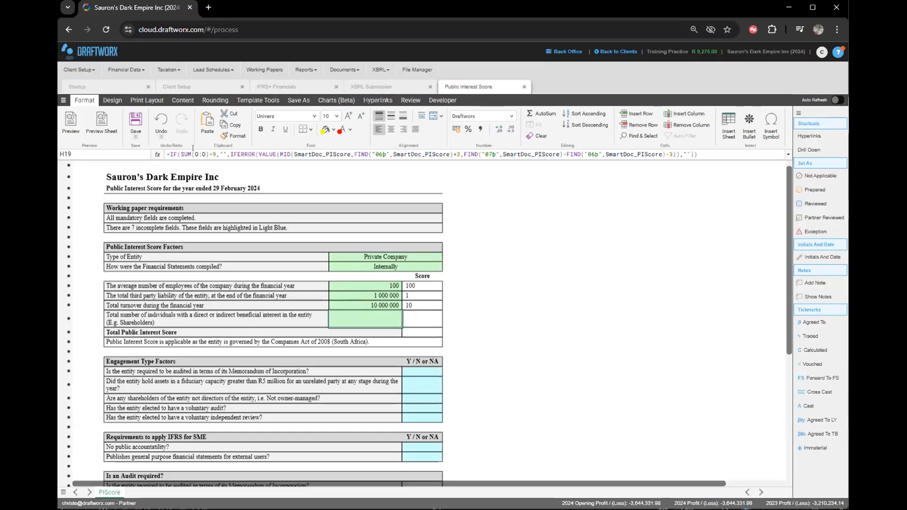
{"action": "type", "text": "5"}
{"action": "key", "text": "Return"}
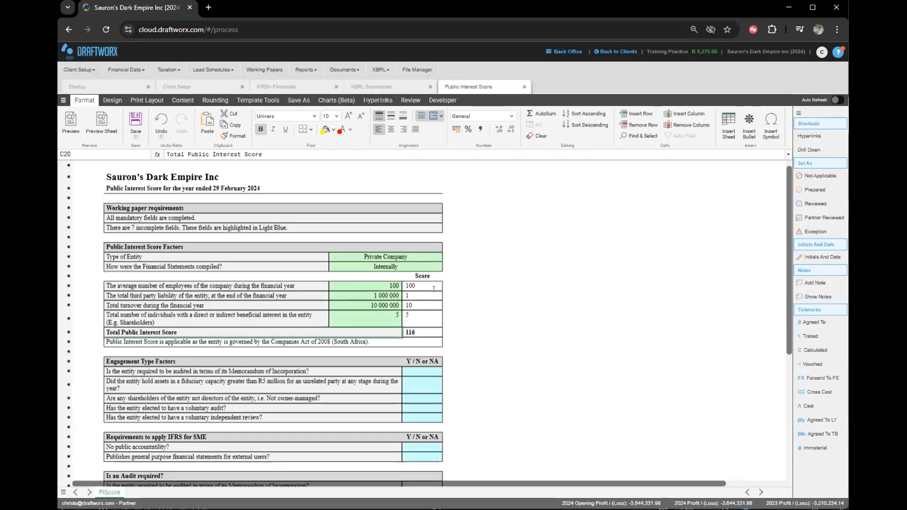
{"action": "left_click", "coordinate": [433, 330]}
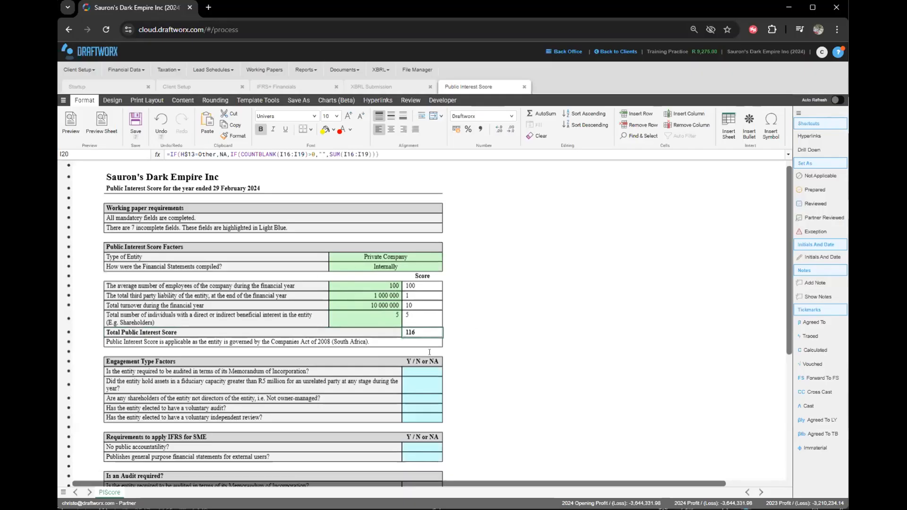
{"action": "scroll", "coordinate": [433, 322], "scroll_direction": "down", "scroll_amount": 2}
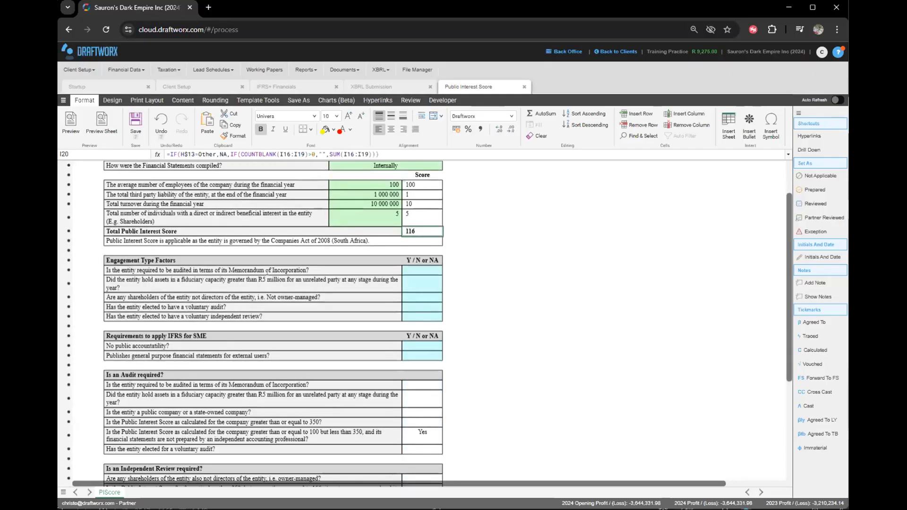
Answer Y to the memorandum audit, no public accountability and general purpose statements questions.
{"action": "left_click_drag", "start_coordinate": [326, 262], "coordinate": [325, 369]}
{"action": "left_click", "coordinate": [422, 270]}
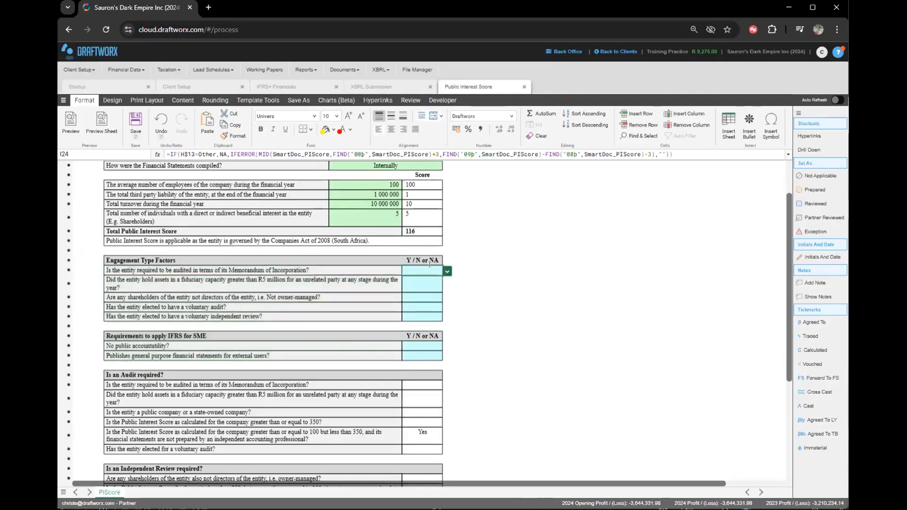
{"action": "left_click", "coordinate": [447, 271]}
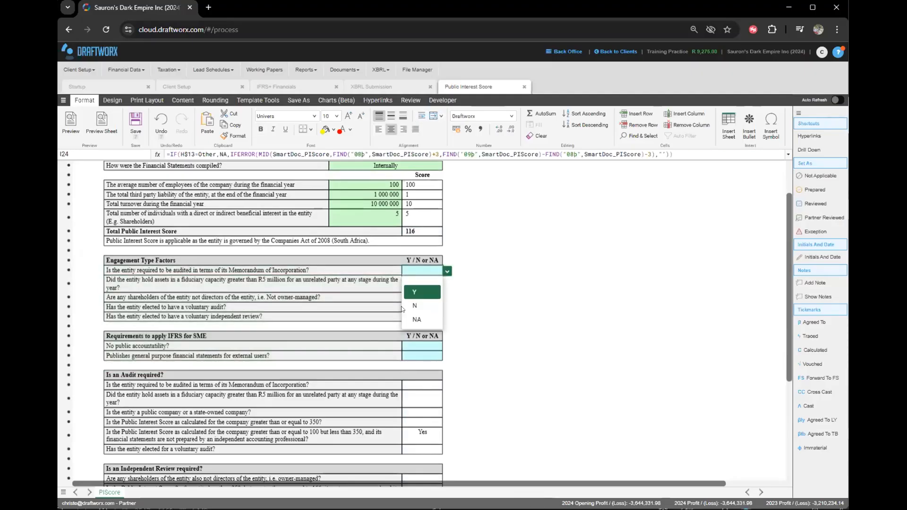
{"action": "left_click", "coordinate": [414, 292]}
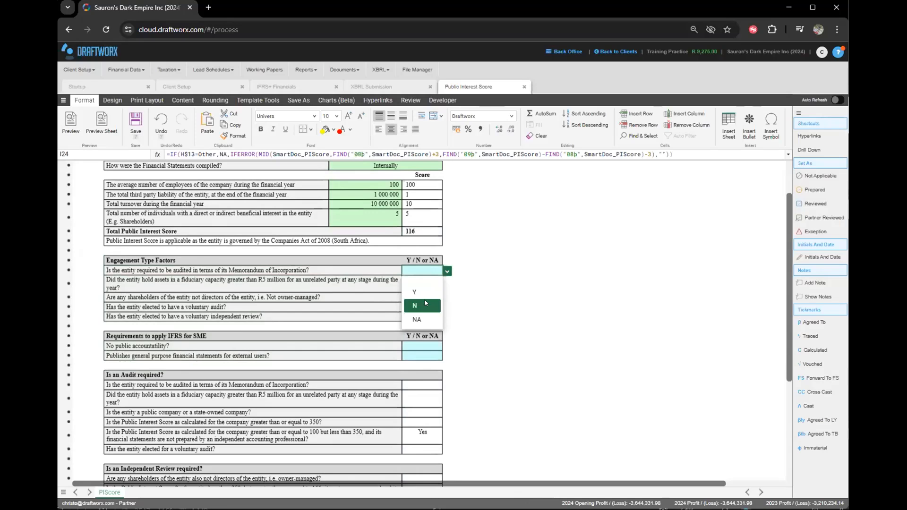
{"action": "left_click", "coordinate": [419, 345]}
{"action": "left_click", "coordinate": [446, 347]}
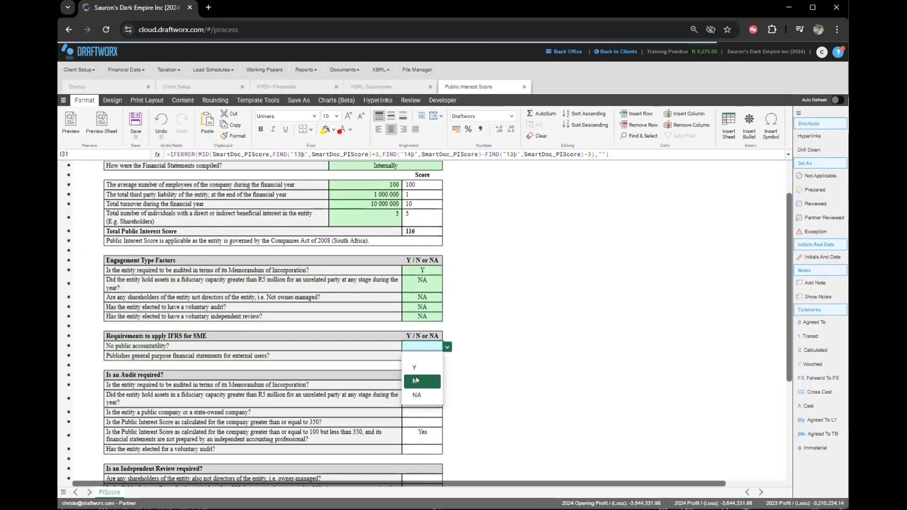
{"action": "left_click", "coordinate": [411, 368]}
{"action": "left_click", "coordinate": [446, 356]}
{"action": "left_click", "coordinate": [416, 381]}
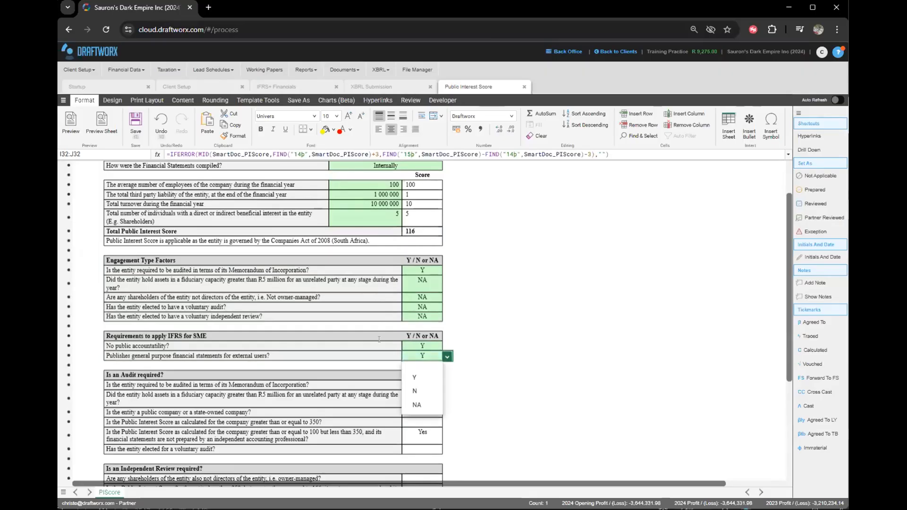
{"action": "left_click", "coordinate": [385, 345]}
Change the general purpose statements answer to N and check the Audit and IFRS conclusions.
{"action": "scroll", "coordinate": [383, 338], "scroll_direction": "down", "scroll_amount": 5}
{"action": "left_click", "coordinate": [194, 343], "text": "shift"}
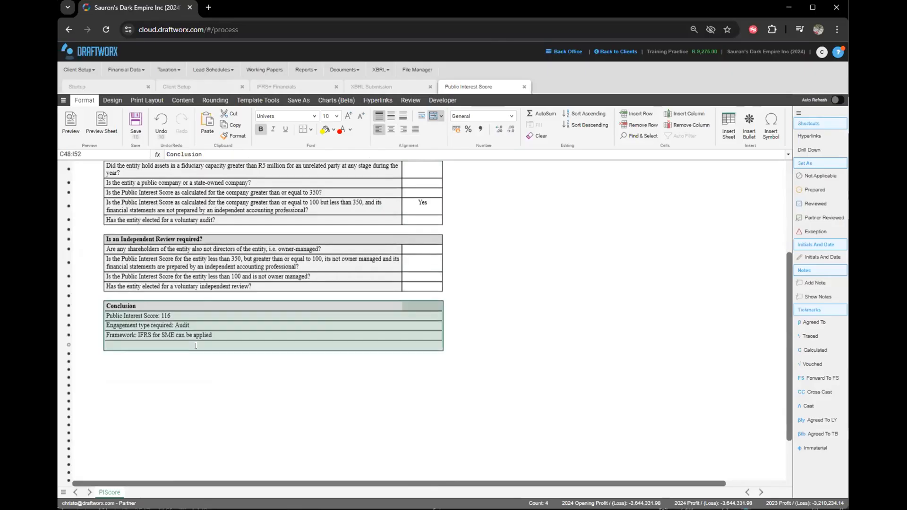
{"action": "left_click", "coordinate": [121, 314]}
{"action": "left_click", "coordinate": [131, 326]}
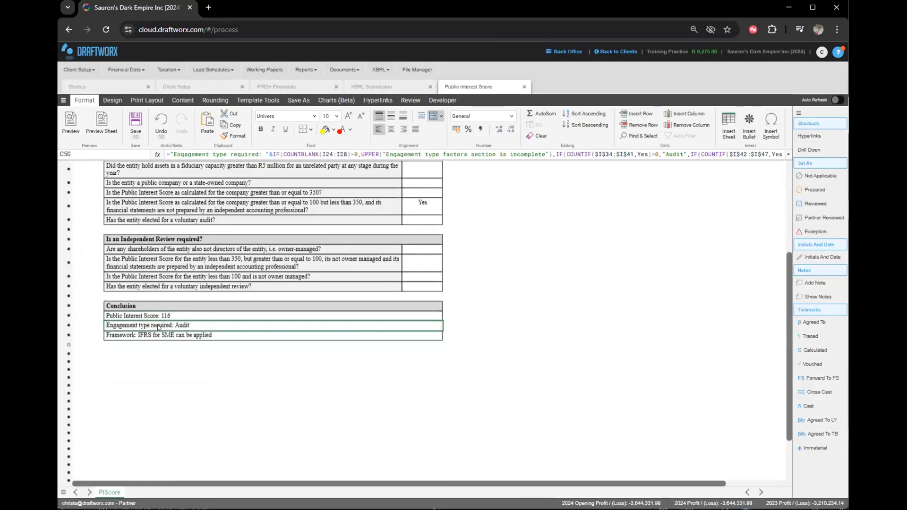
{"action": "left_click", "coordinate": [114, 334]}
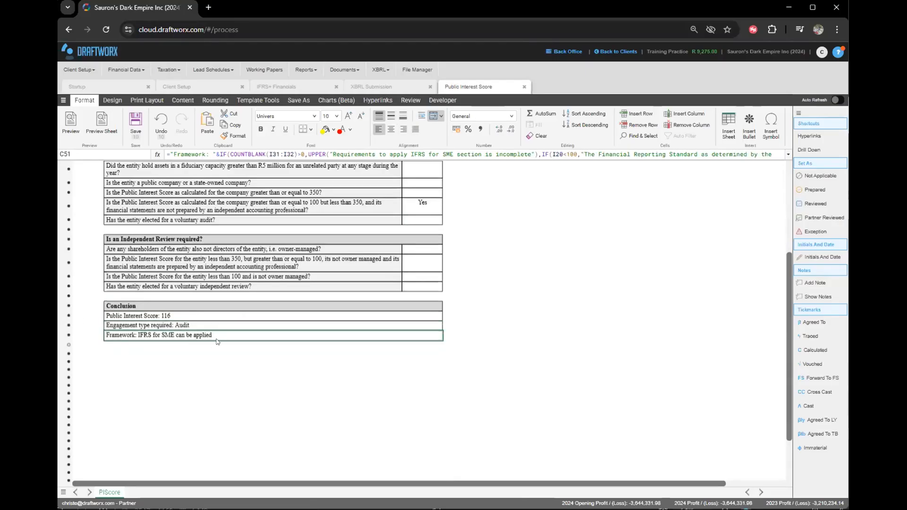
{"action": "scroll", "coordinate": [300, 334], "scroll_direction": "up", "scroll_amount": 3}
{"action": "left_click", "coordinate": [442, 221]}
{"action": "left_click", "coordinate": [447, 225]}
{"action": "left_click", "coordinate": [422, 255]}
{"action": "left_click", "coordinate": [184, 428]}
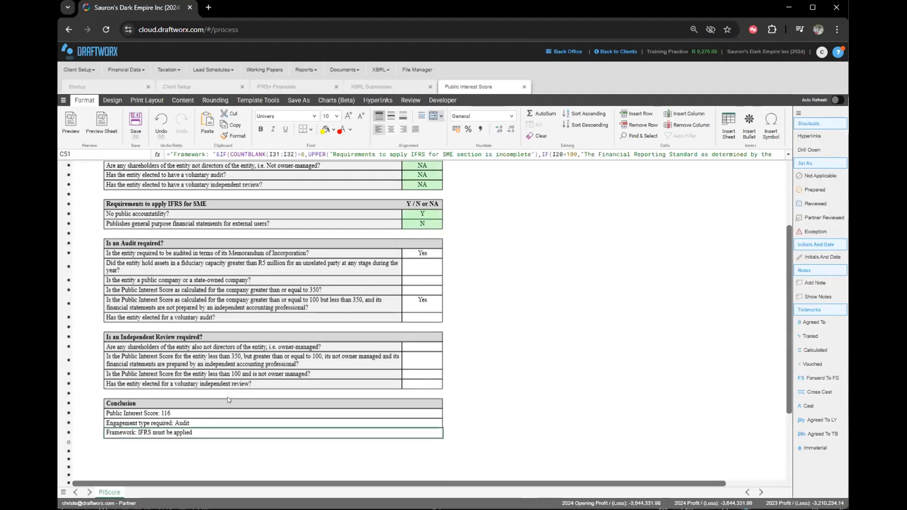
{"action": "scroll", "coordinate": [373, 271], "scroll_direction": "up", "scroll_amount": 5}
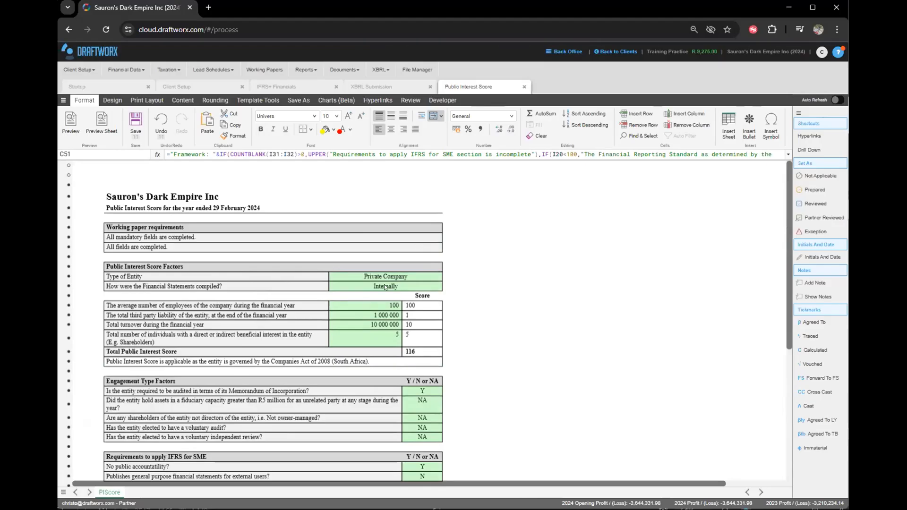
Close the score sheet and update requirements to score 116, compiled Externally, Audit engagement.
{"action": "left_click", "coordinate": [524, 86]}
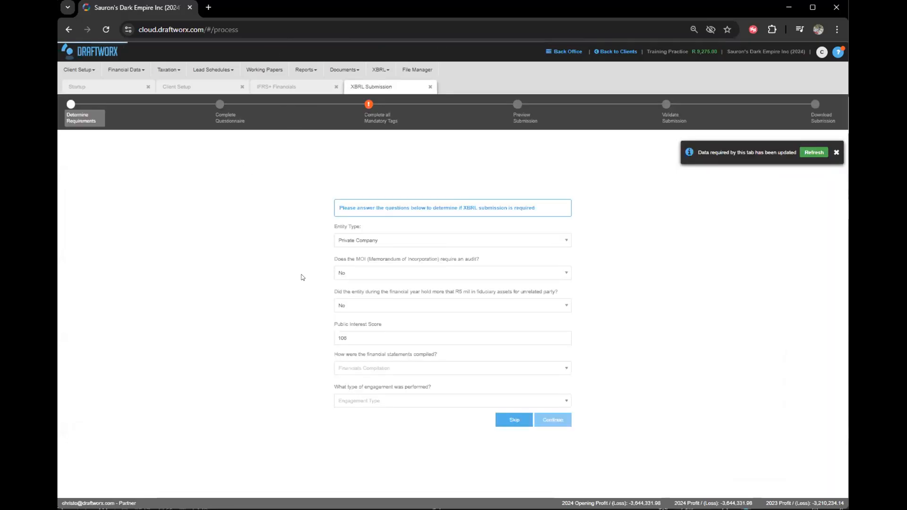
{"action": "left_click_drag", "start_coordinate": [351, 339], "coordinate": [327, 343]}
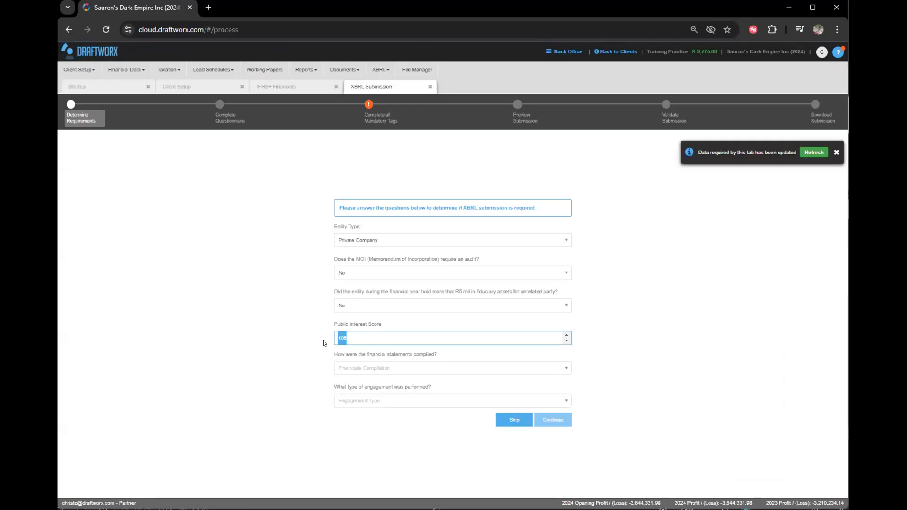
{"action": "type", "text": "116"}
{"action": "left_click", "coordinate": [369, 372]}
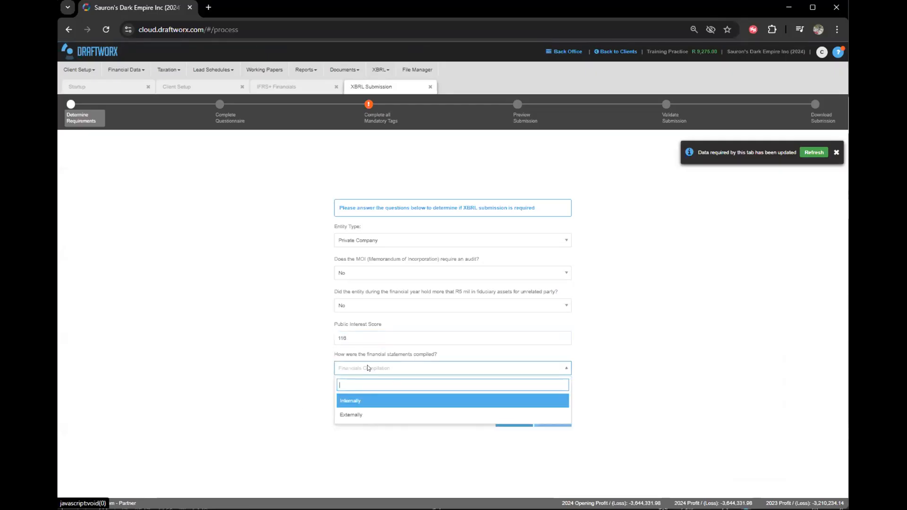
{"action": "left_click", "coordinate": [353, 414]}
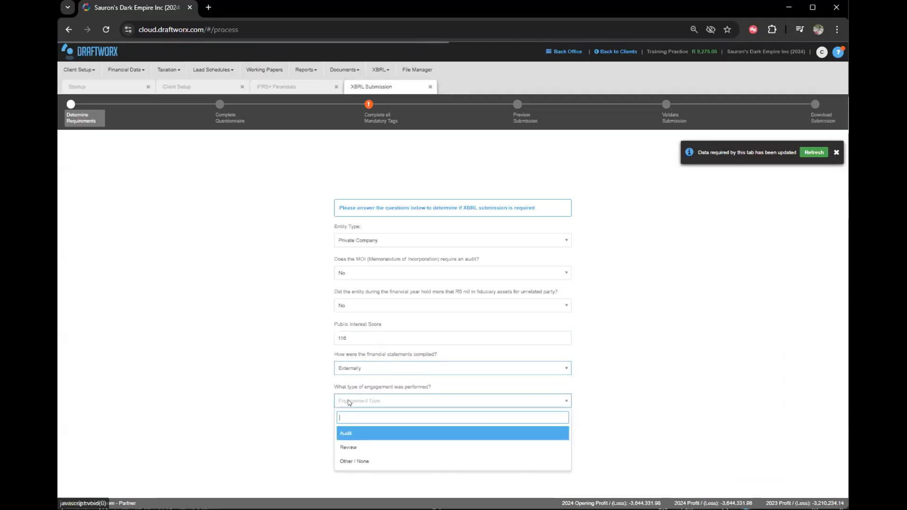
{"action": "left_click", "coordinate": [347, 433]}
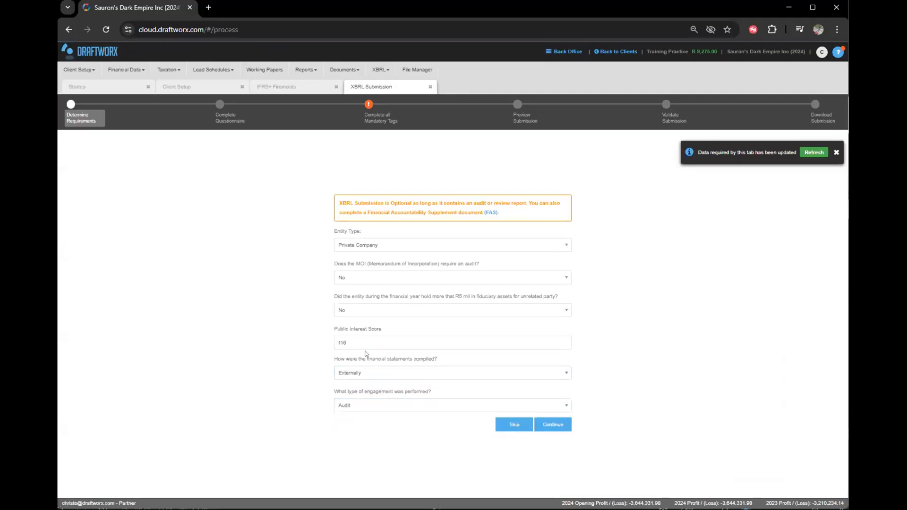
Set the MOI audit answer to Yes so XBRL submission becomes Required.
{"action": "left_click_drag", "start_coordinate": [345, 203], "coordinate": [413, 202]}
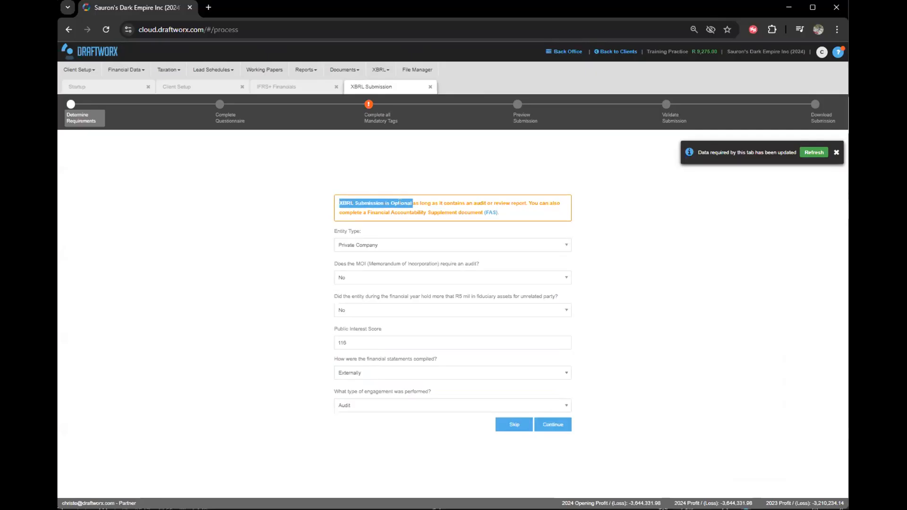
{"action": "double_click", "coordinate": [398, 202]}
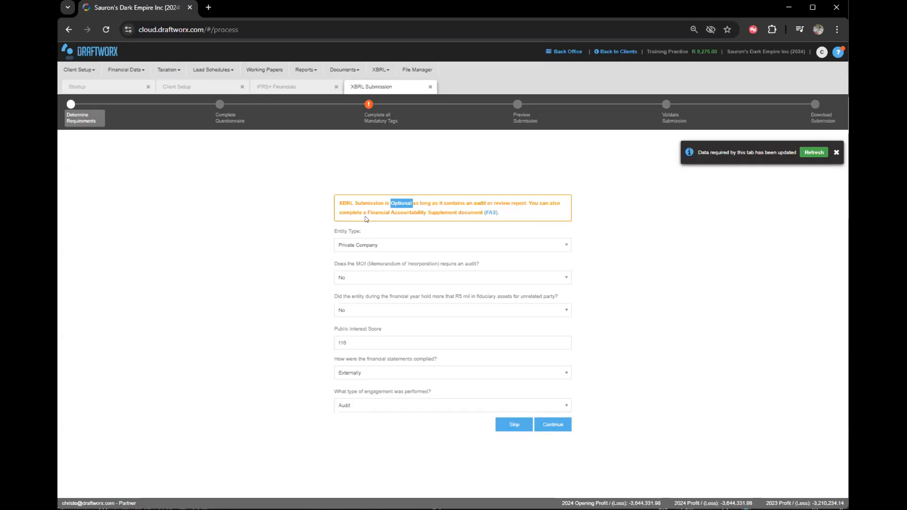
{"action": "left_click", "coordinate": [431, 184]}
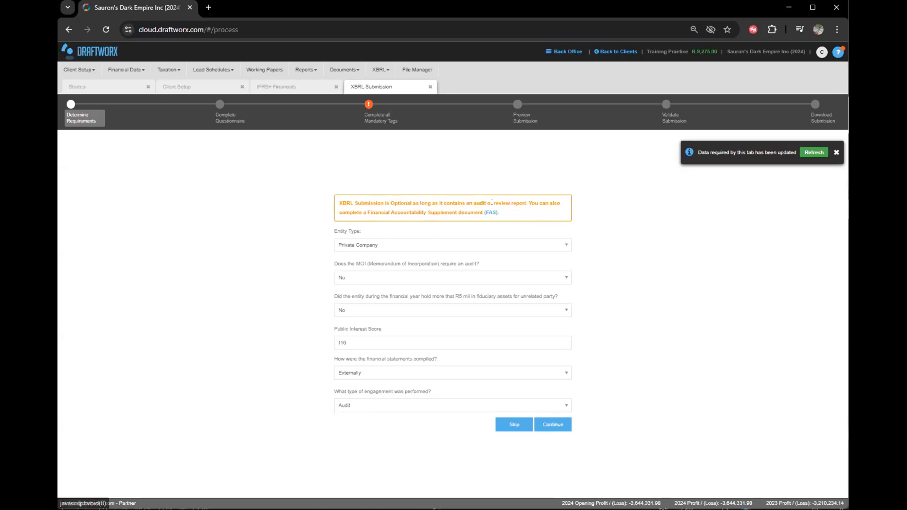
{"action": "left_click_drag", "start_coordinate": [316, 278], "coordinate": [332, 277]}
{"action": "left_click", "coordinate": [333, 275]}
{"action": "left_click", "coordinate": [362, 277]}
{"action": "left_click", "coordinate": [348, 312]}
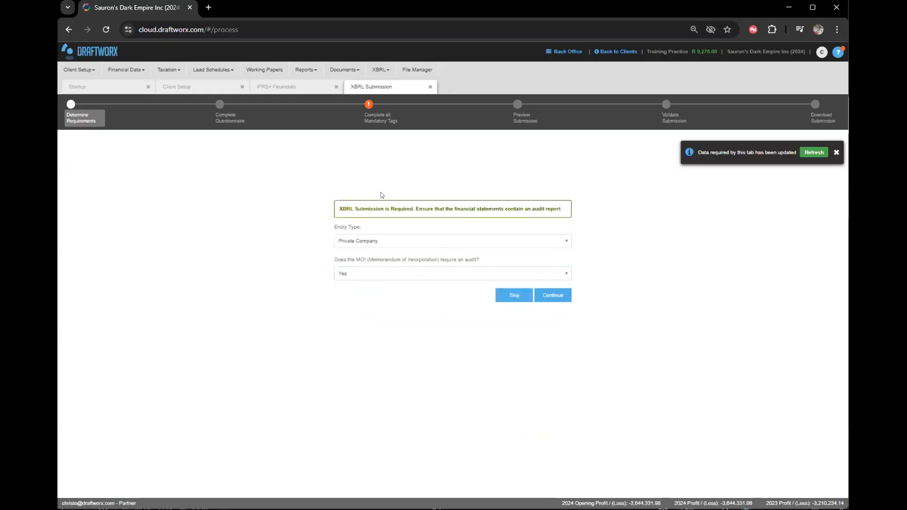
Move on to the Complete Questionnaire step and cancel the email questionnaire without sending.
{"action": "left_click", "coordinate": [557, 294]}
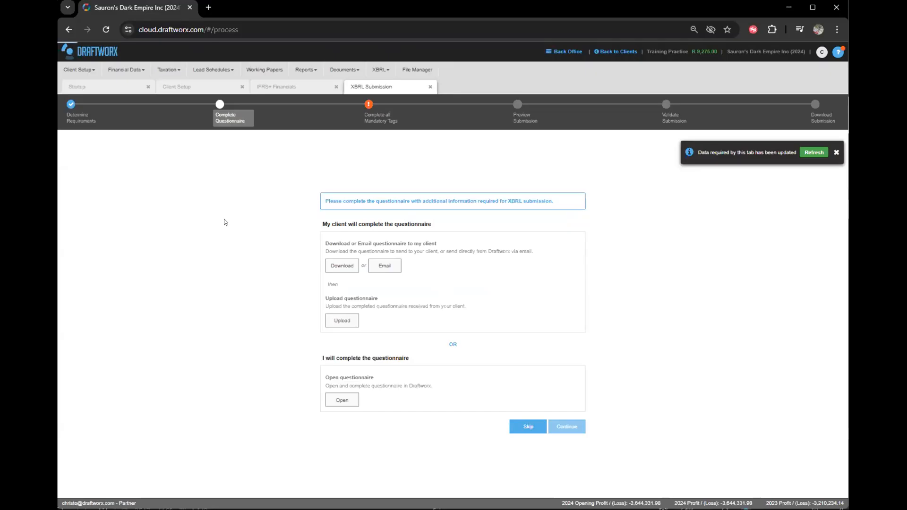
{"action": "left_click", "coordinate": [384, 266]}
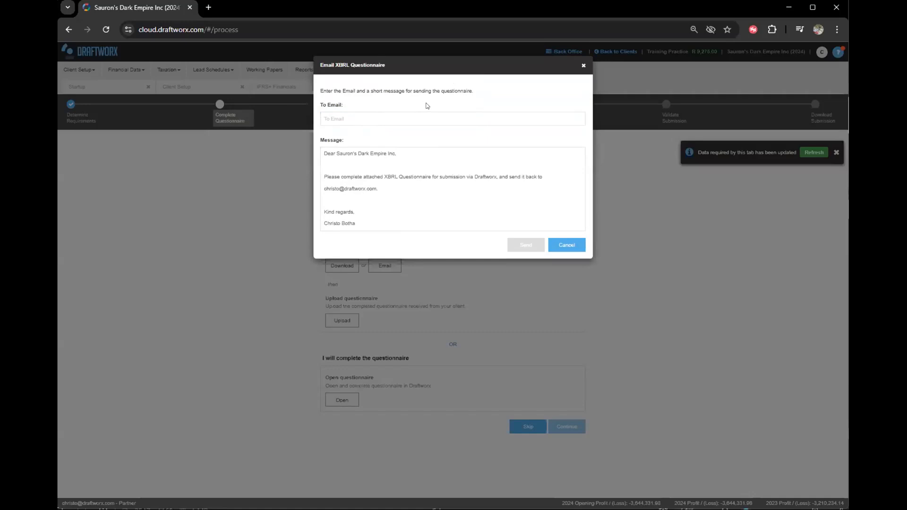
{"action": "triple_click", "coordinate": [363, 180]}
{"action": "left_click", "coordinate": [375, 190]}
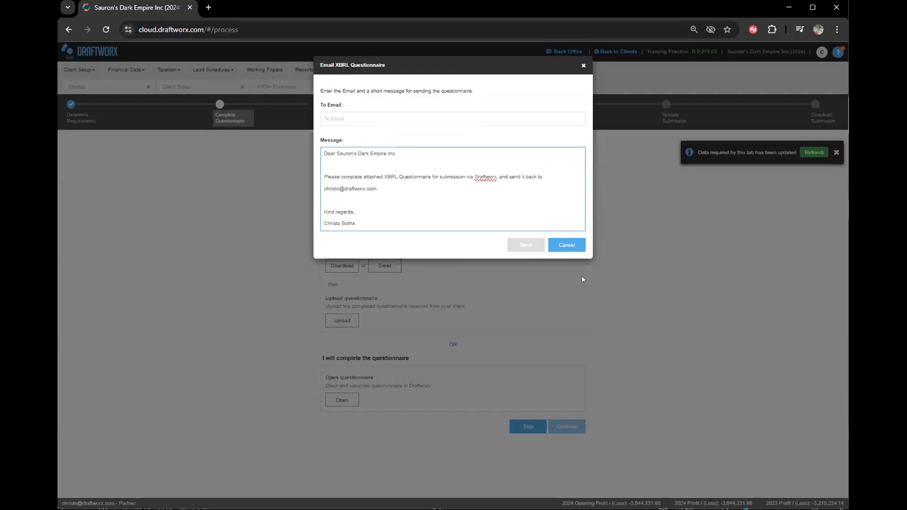
{"action": "left_click", "coordinate": [566, 246]}
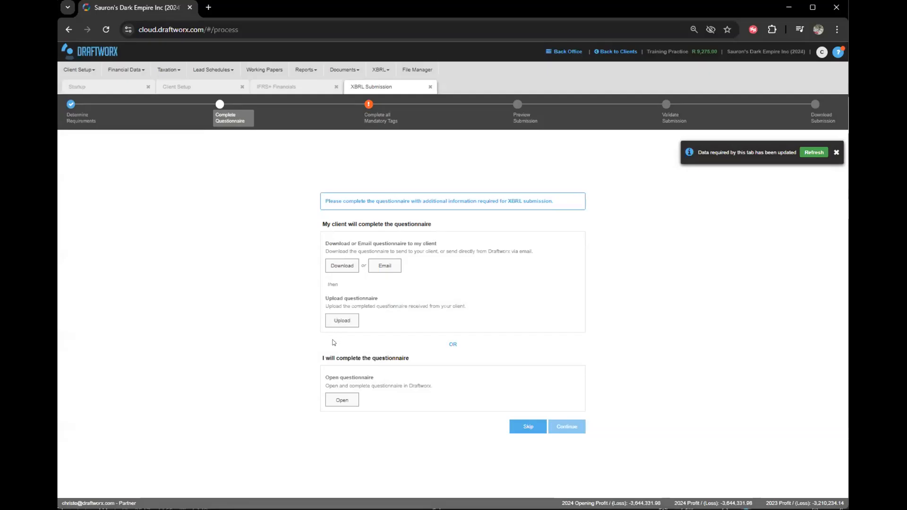
Fill in the company's email address on the XBRL questionnaire, then save and close it.
{"action": "left_click", "coordinate": [342, 400]}
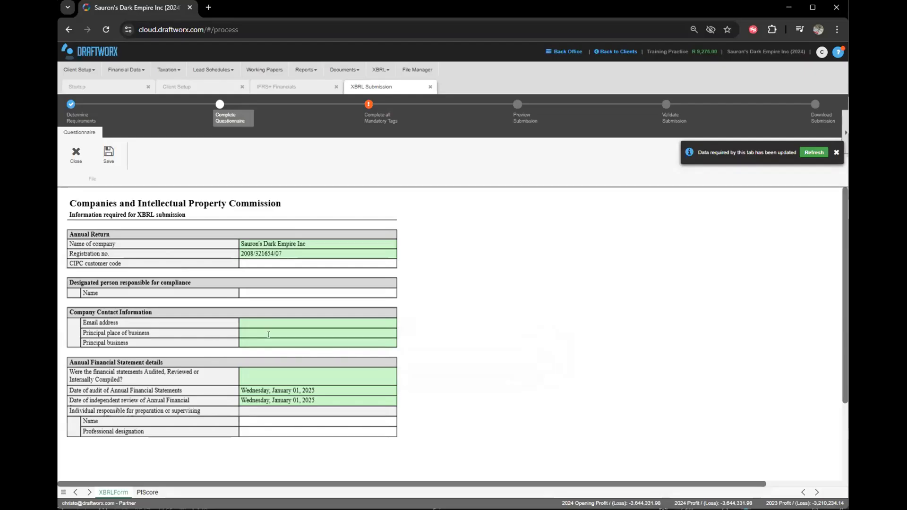
{"action": "left_click", "coordinate": [240, 321]}
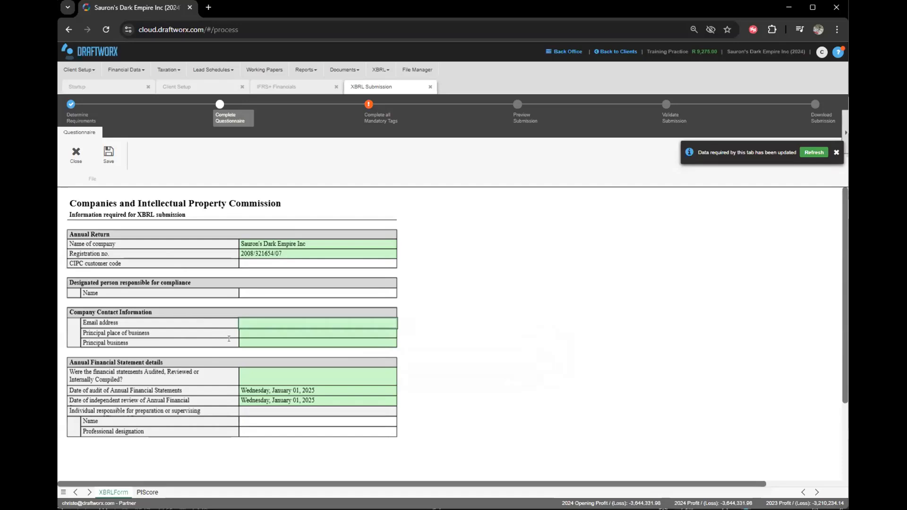
{"action": "key", "text": "Return"}
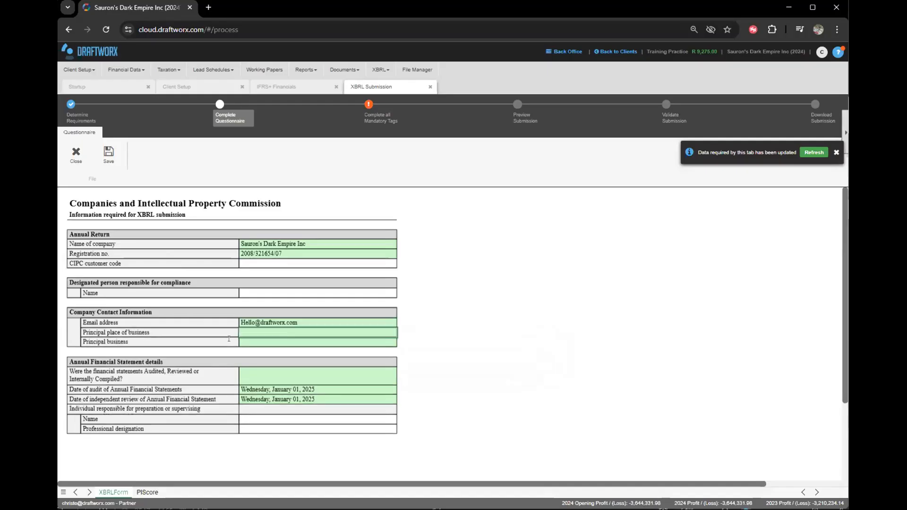
{"action": "left_click", "coordinate": [202, 322]}
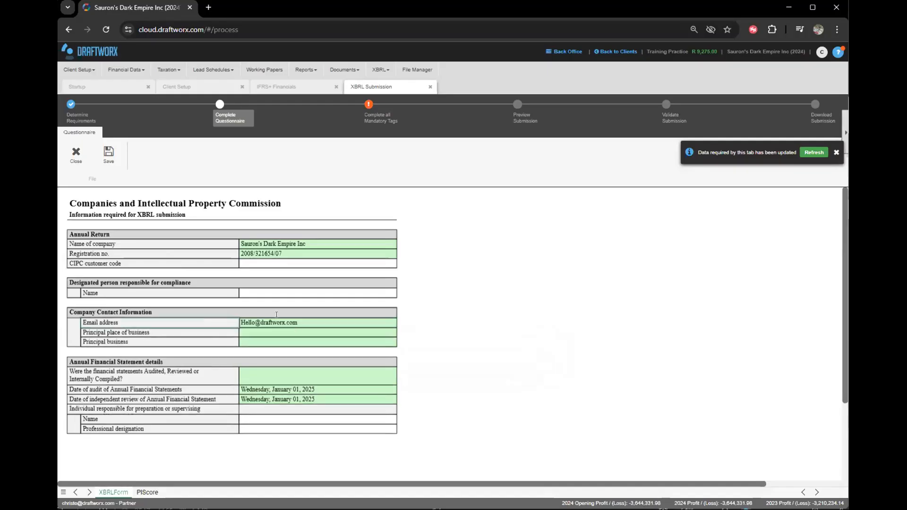
{"action": "left_click", "coordinate": [261, 335]}
{"action": "left_click_drag", "start_coordinate": [247, 344], "coordinate": [252, 352]}
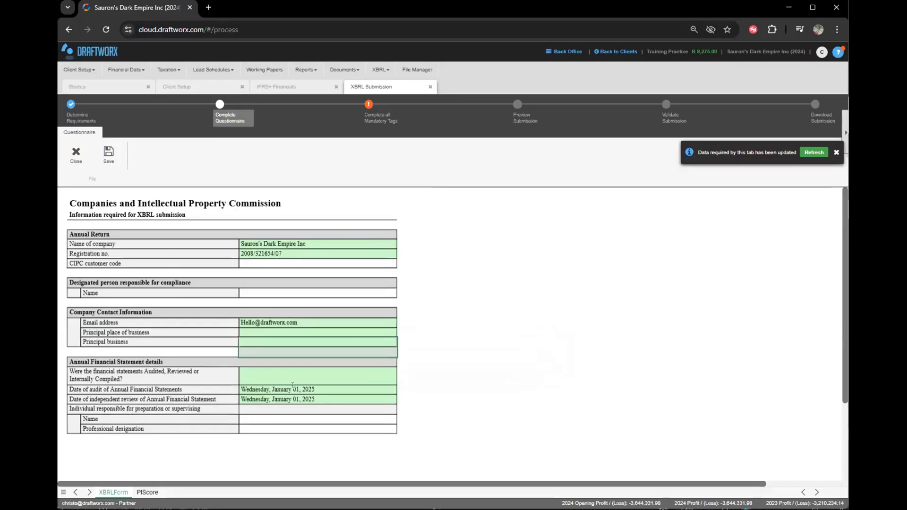
{"action": "left_click", "coordinate": [144, 492]}
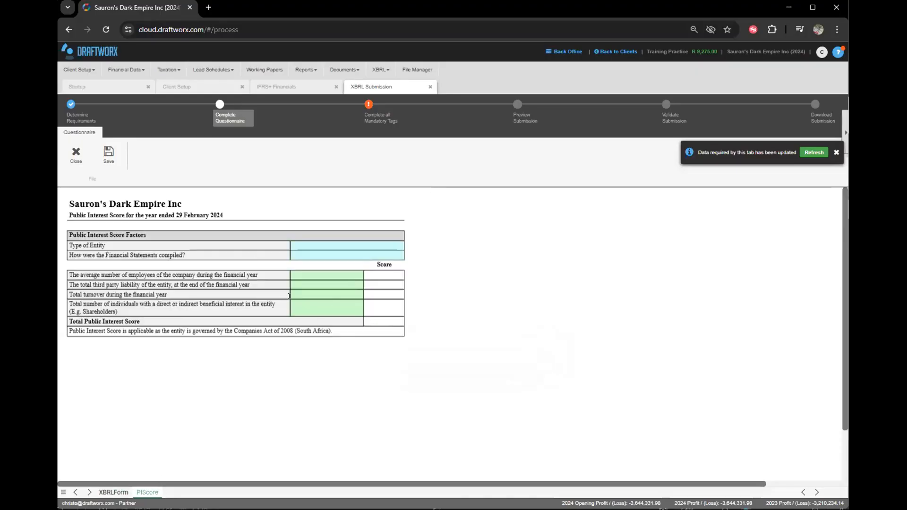
{"action": "left_click", "coordinate": [104, 492]}
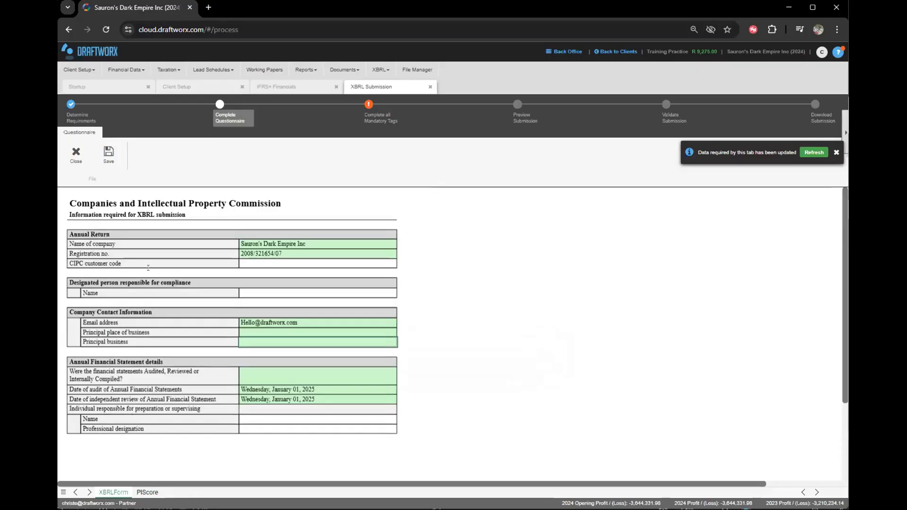
{"action": "left_click", "coordinate": [109, 155]}
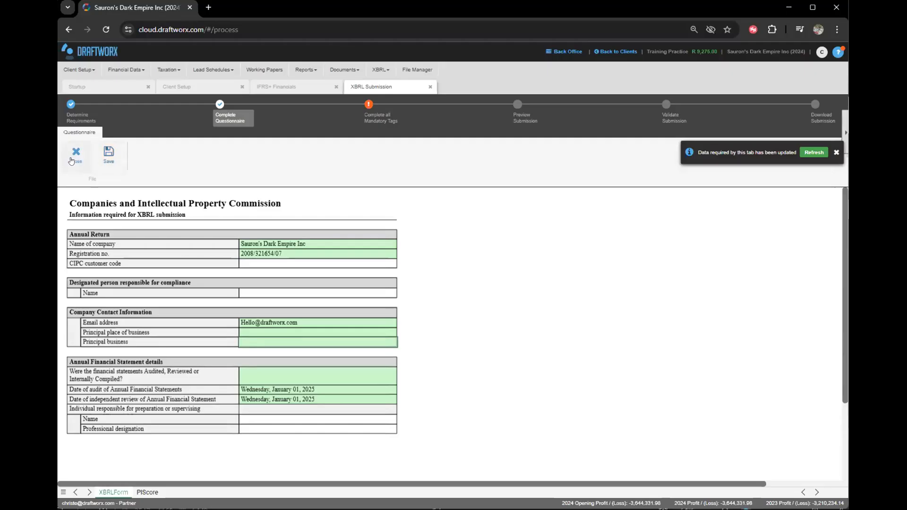
{"action": "left_click", "coordinate": [70, 158]}
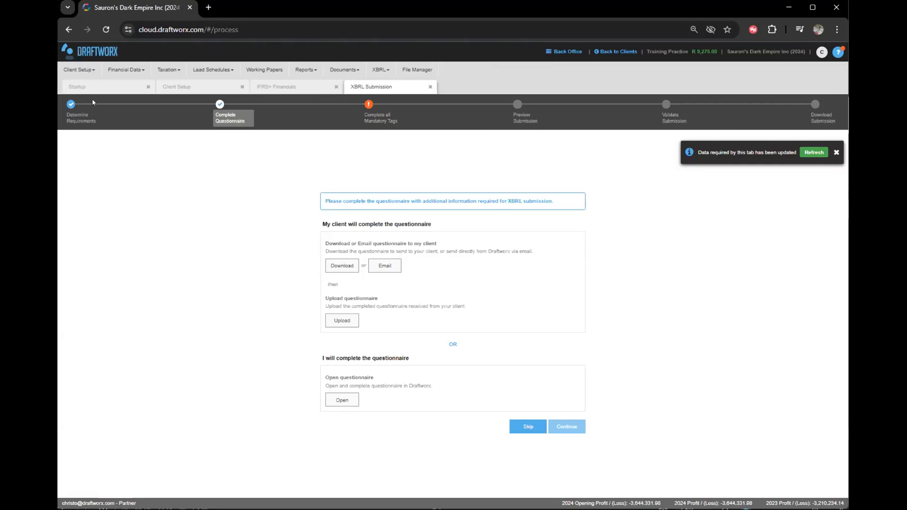
Go to the Complete all Mandatory Tags step and dismiss the data-updated notification.
{"action": "left_click", "coordinate": [377, 117]}
{"action": "left_click", "coordinate": [836, 152]}
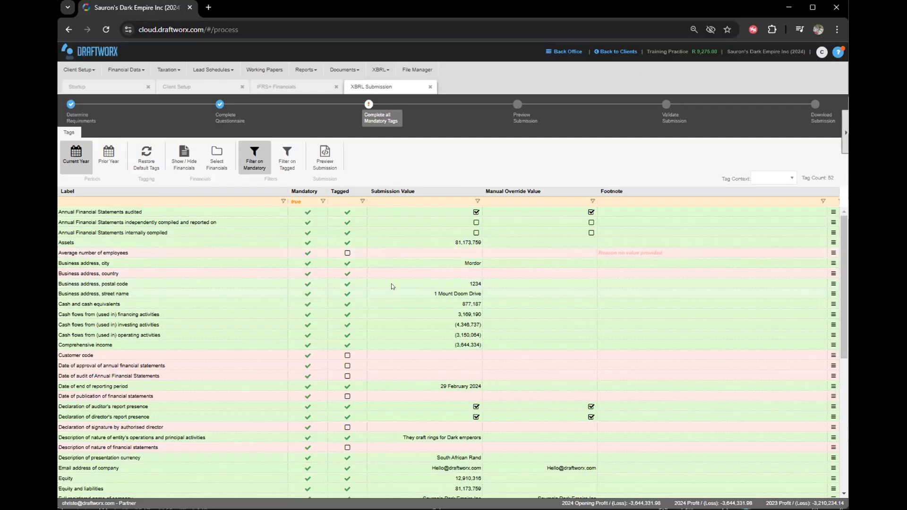
Set the Average number of employees override to 100.
{"action": "left_click", "coordinate": [515, 253]}
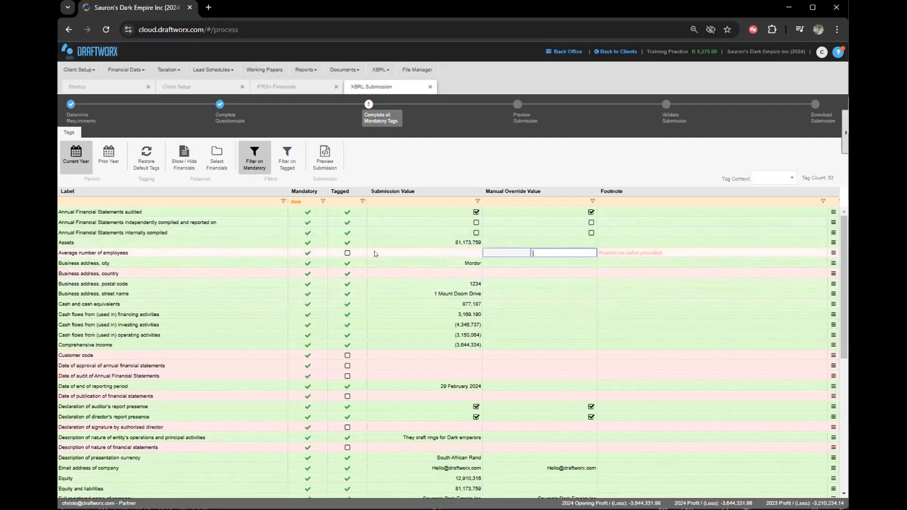
{"action": "key", "text": "Return"}
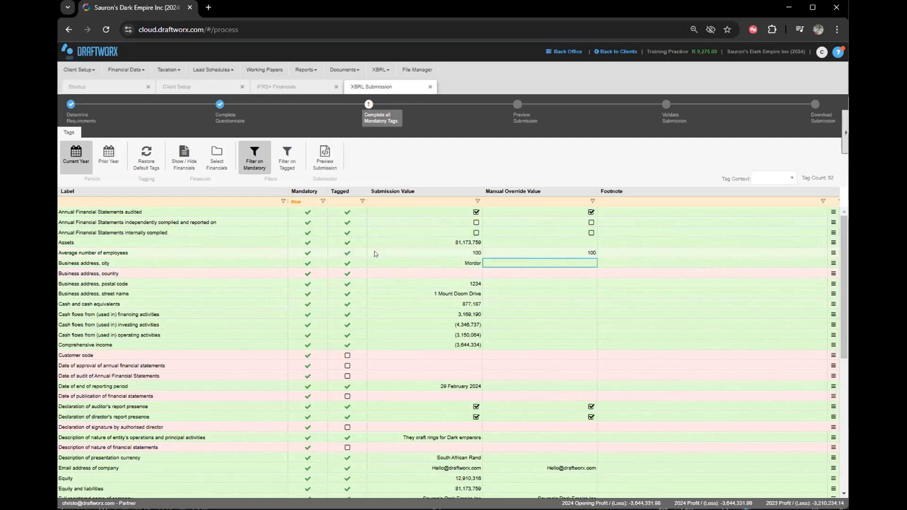
{"action": "left_click", "coordinate": [549, 252]}
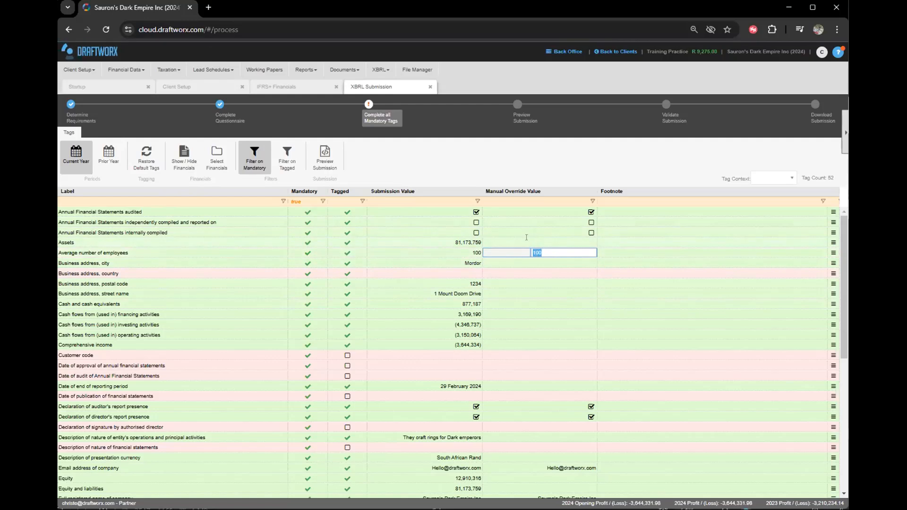
{"action": "left_click", "coordinate": [352, 70]}
{"action": "scroll", "coordinate": [534, 252], "scroll_direction": "down", "scroll_amount": 5}
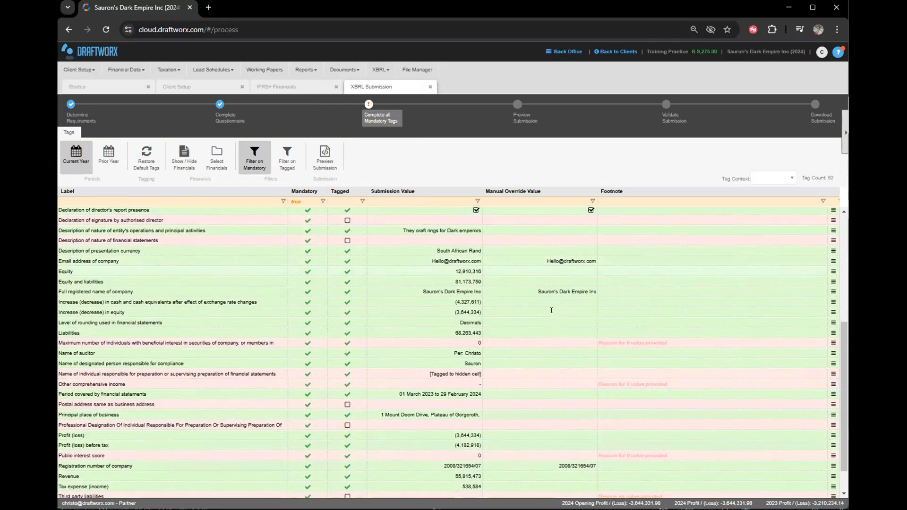
{"action": "scroll", "coordinate": [545, 342], "scroll_direction": "up", "scroll_amount": 5}
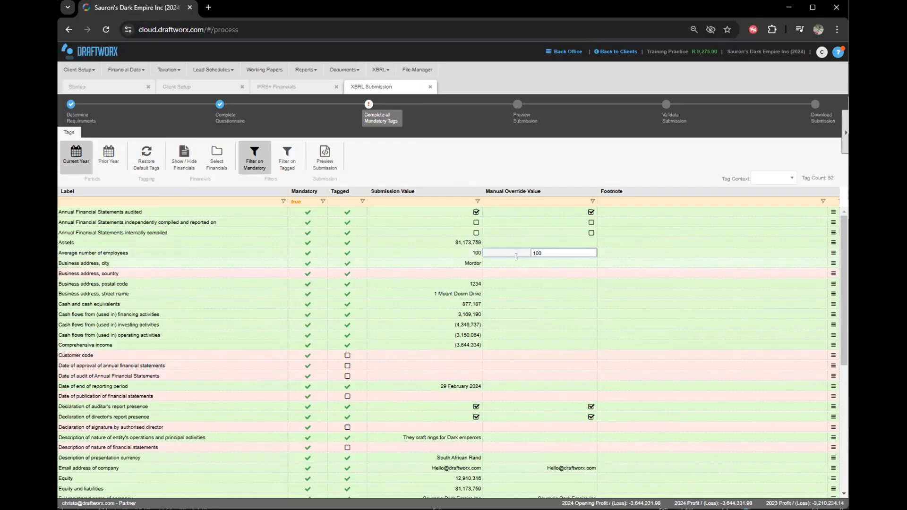
{"action": "left_click", "coordinate": [513, 263]}
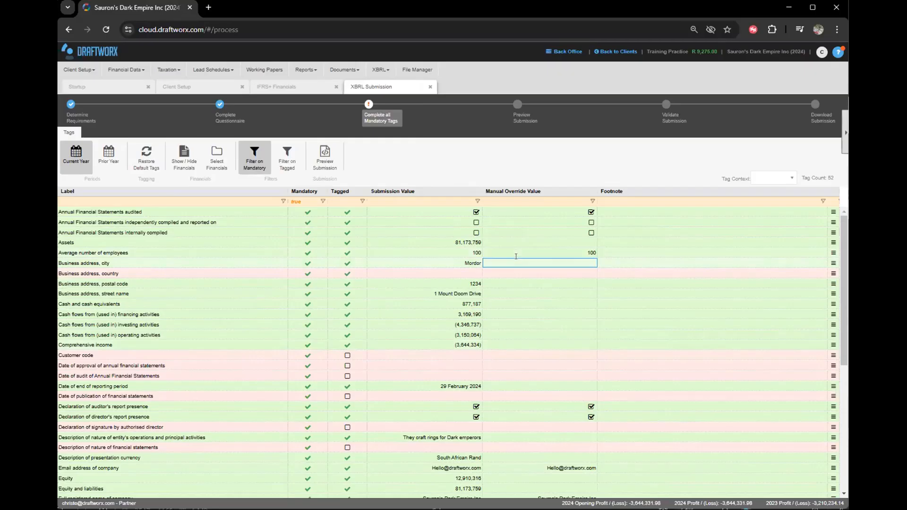
Enter South Africa as the Business address country override.
{"action": "left_click", "coordinate": [434, 263]}
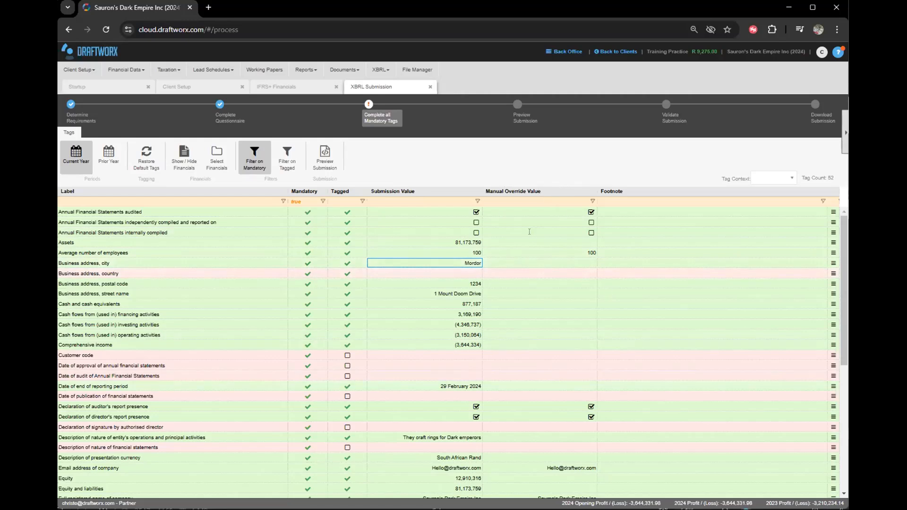
{"action": "left_click", "coordinate": [535, 270]}
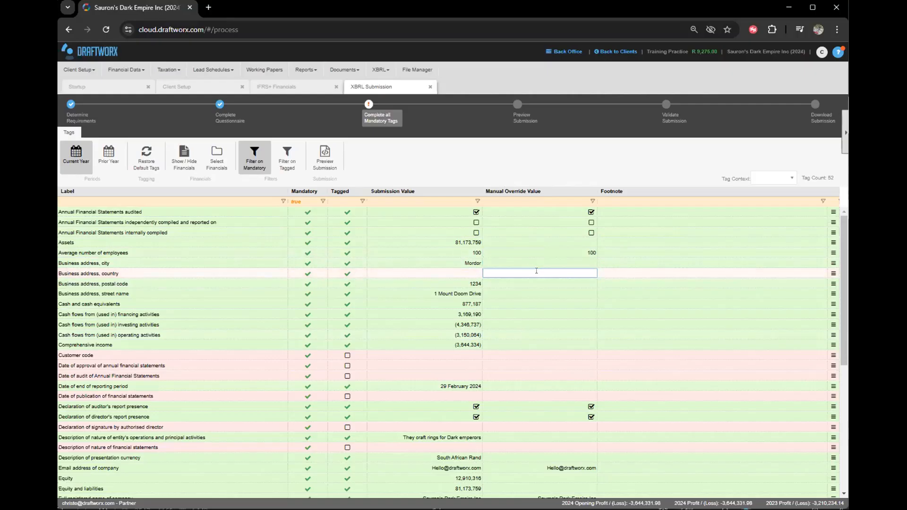
{"action": "type", "text": "South Africa"}
{"action": "key", "text": "Return"}
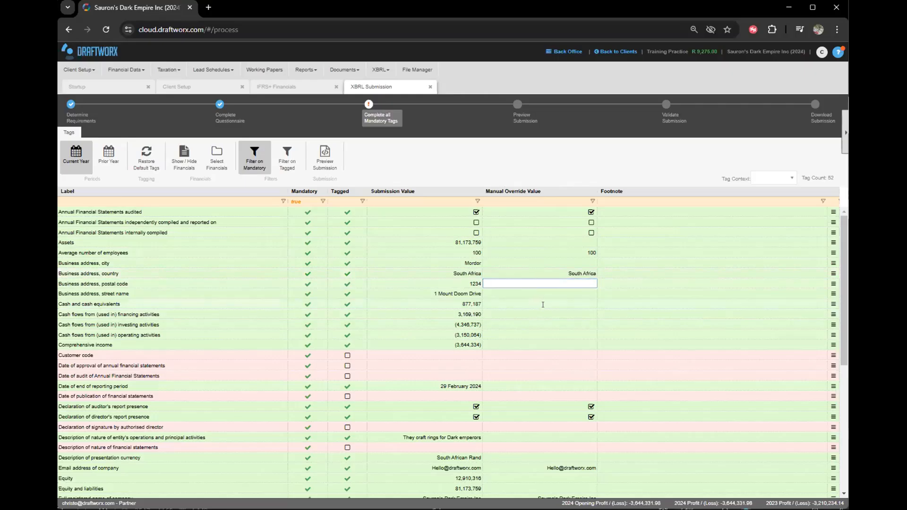
Enter the customer code as the Customer code override value.
{"action": "scroll", "coordinate": [520, 267], "scroll_direction": "down", "scroll_amount": 1}
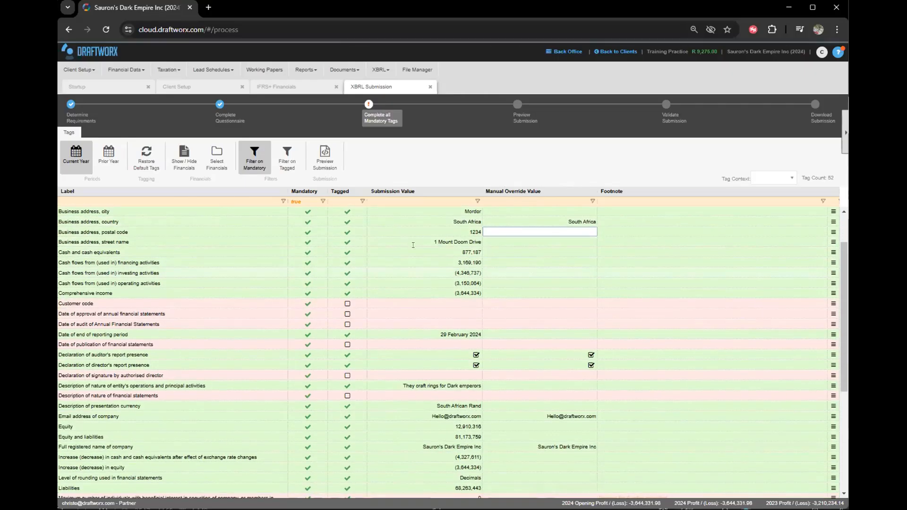
{"action": "left_click", "coordinate": [468, 303]}
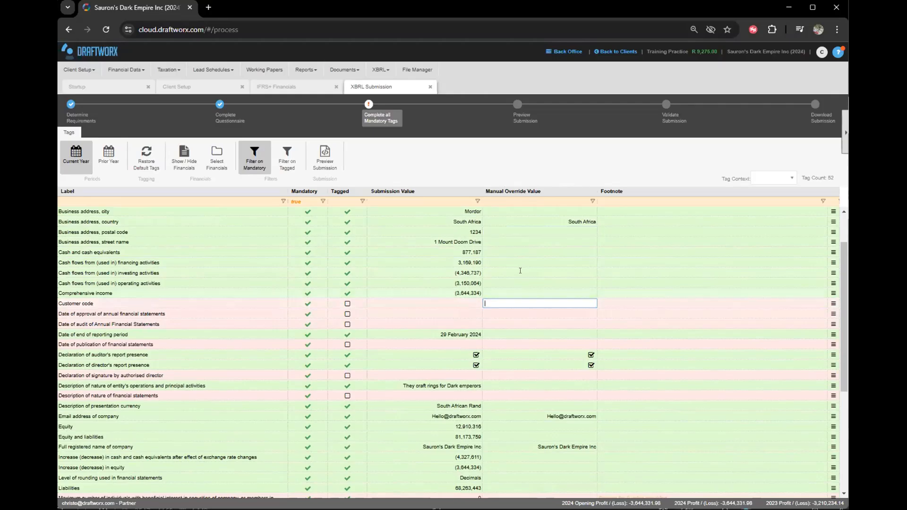
{"action": "type", "text": "ABC123"}
{"action": "key", "text": "Return"}
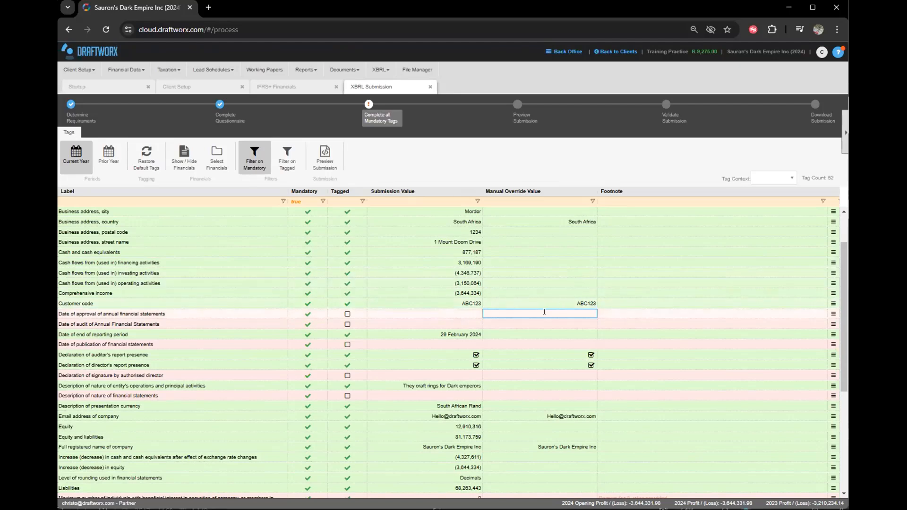
Set the approval and publication dates to 30 January 2025, and the audit date to 31 January.
{"action": "left_click", "coordinate": [569, 314]}
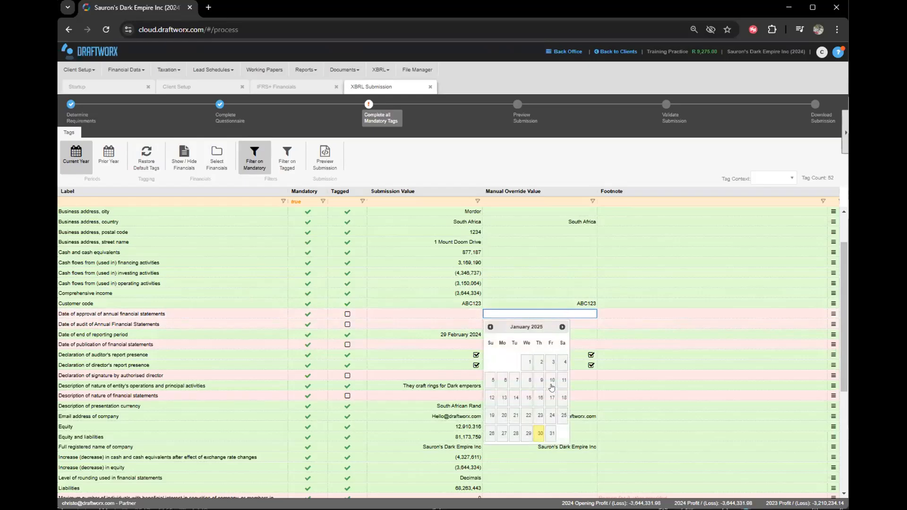
{"action": "left_click", "coordinate": [537, 434]}
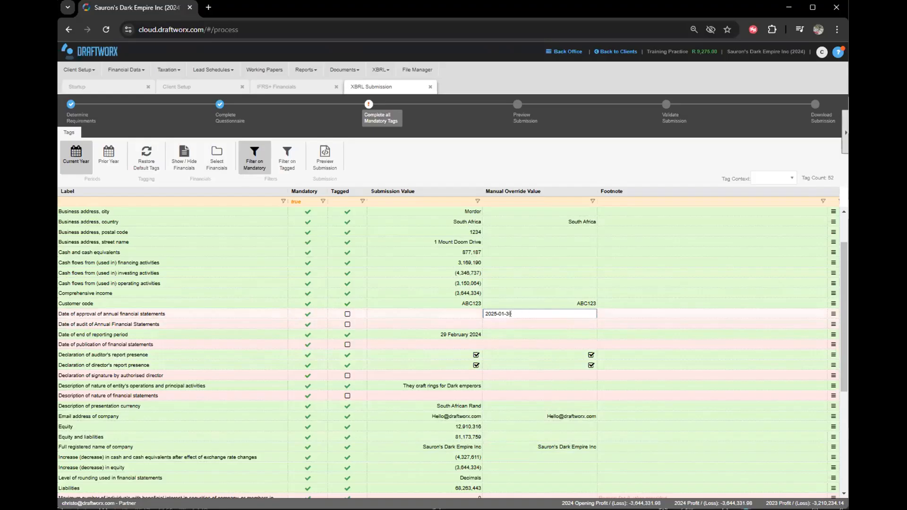
{"action": "left_click", "coordinate": [536, 345]}
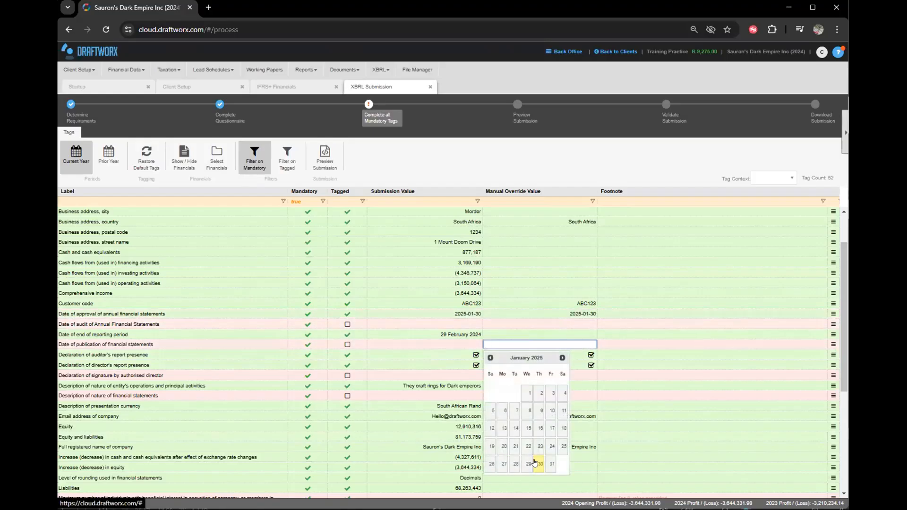
{"action": "left_click", "coordinate": [540, 464]}
{"action": "left_click", "coordinate": [537, 325]}
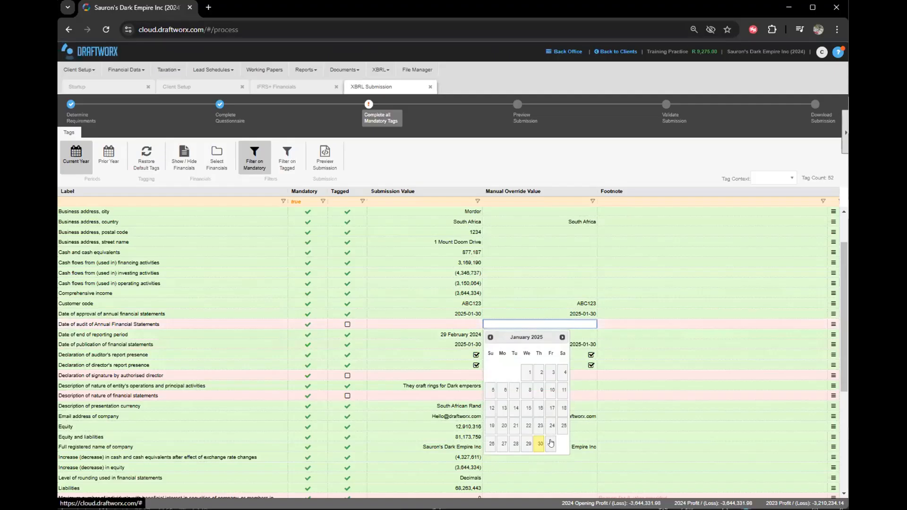
{"action": "left_click", "coordinate": [551, 443]}
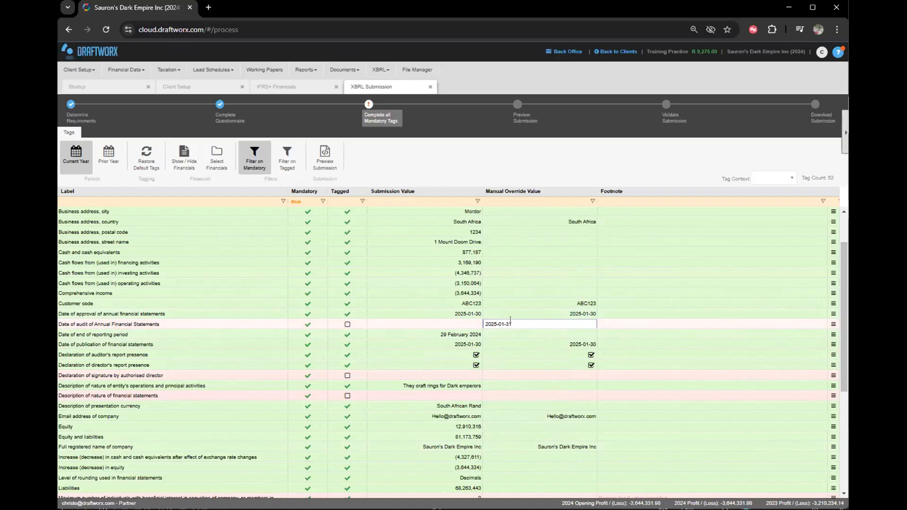
Correct the audit date to 30 January 2025 and confirm the approval date 2025-01-30.
{"action": "left_click", "coordinate": [538, 313]}
{"action": "left_click", "coordinate": [541, 301]}
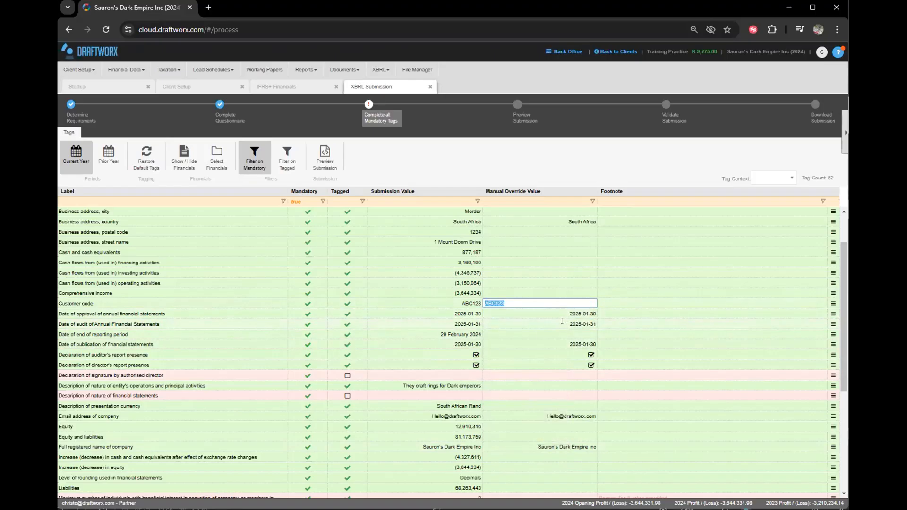
{"action": "left_click", "coordinate": [561, 323]}
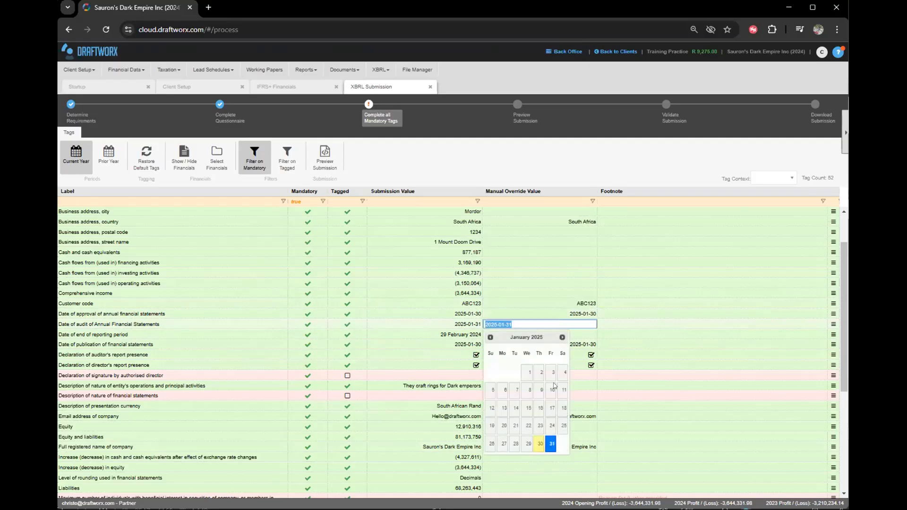
{"action": "left_click", "coordinate": [535, 442]}
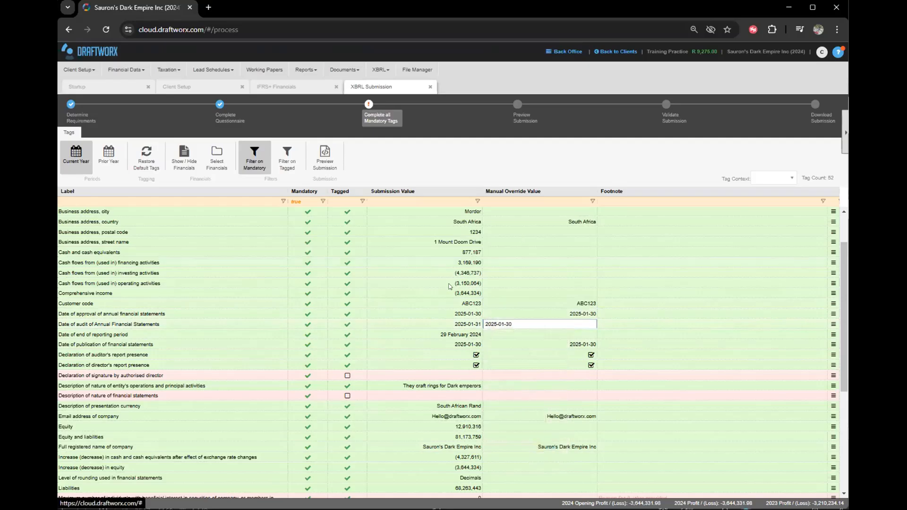
{"action": "left_click", "coordinate": [518, 333]}
{"action": "left_click", "coordinate": [557, 311]}
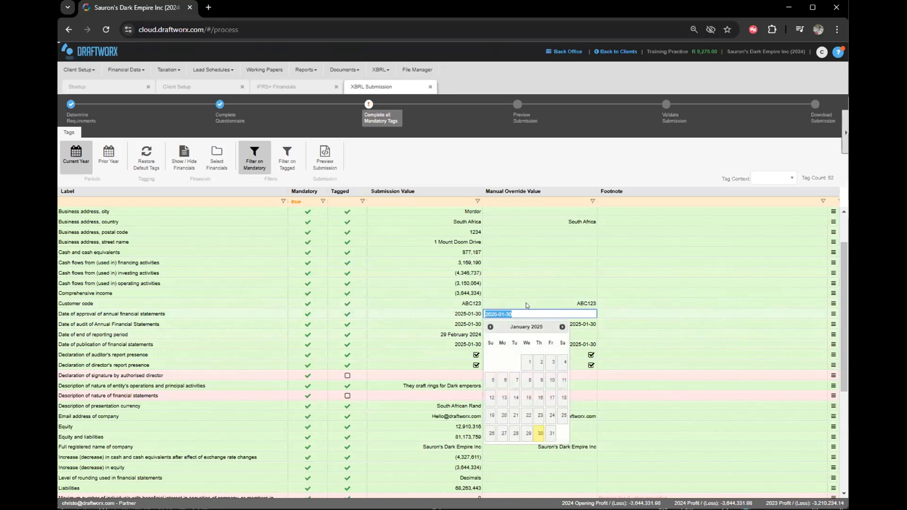
{"action": "left_click", "coordinate": [466, 313]}
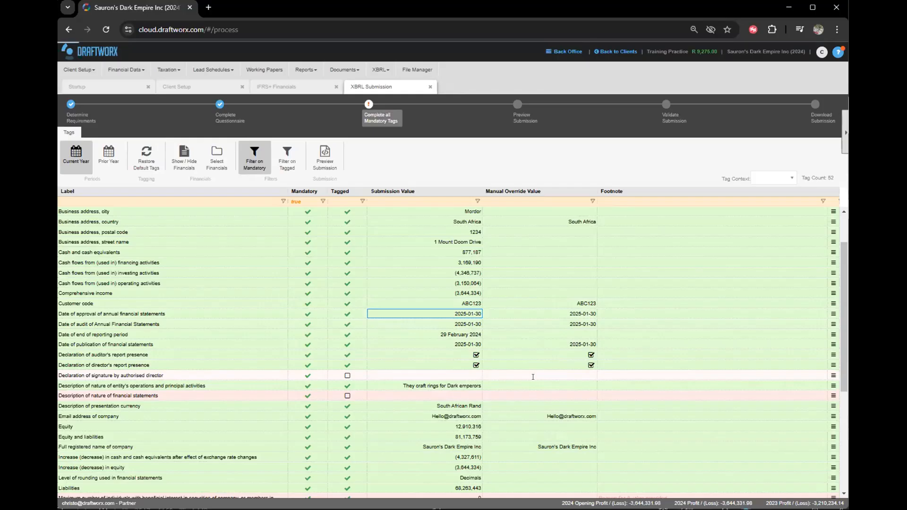
{"action": "left_click", "coordinate": [533, 379]}
Set the signature declaration to True and paste 'Annual Financial statements' as the nature override.
{"action": "left_click", "coordinate": [523, 383]}
{"action": "left_click", "coordinate": [444, 375]}
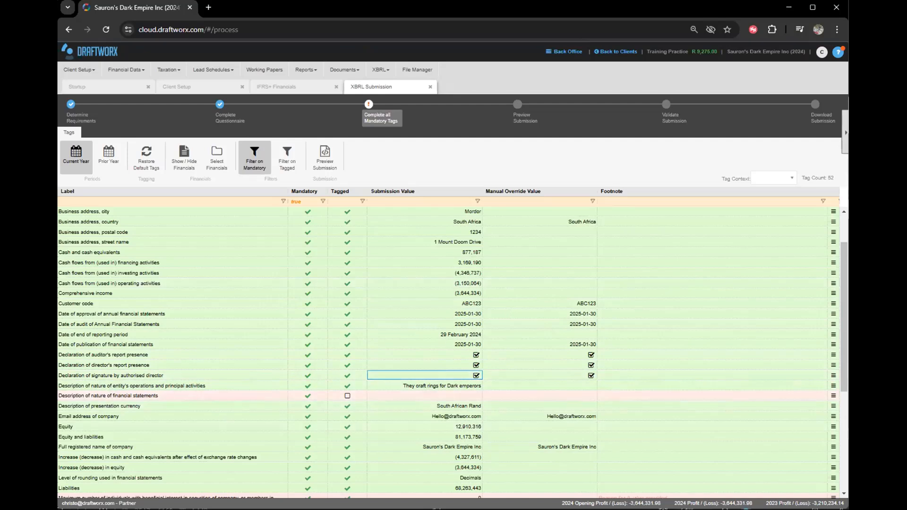
{"action": "left_click", "coordinate": [418, 396]}
{"action": "left_click", "coordinate": [500, 391]}
{"action": "type", "text": "Annual Financial statements"}
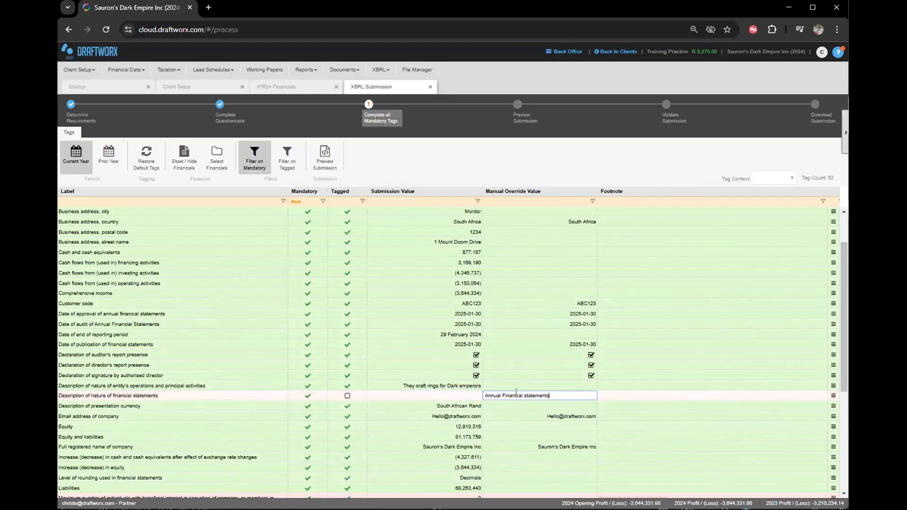
{"action": "key", "text": "Return"}
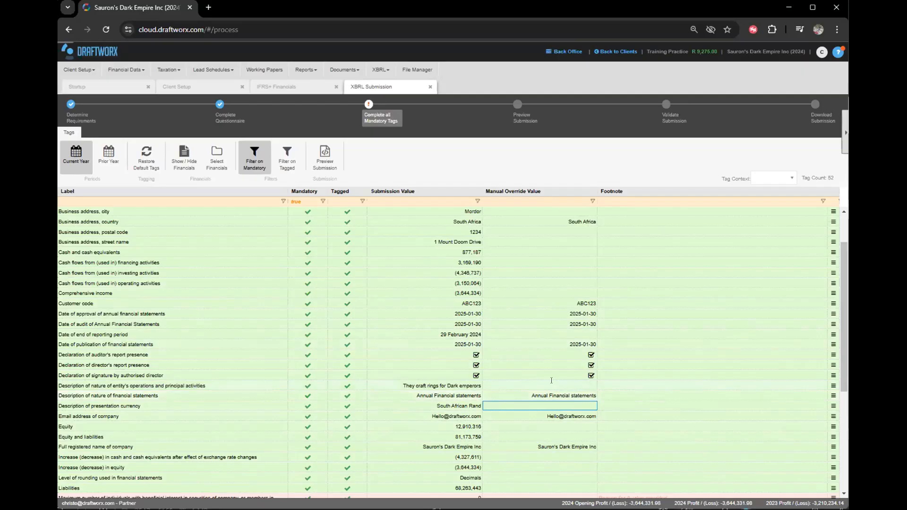
Check the company email address override against its submission value.
{"action": "scroll", "coordinate": [680, 238], "scroll_direction": "down", "scroll_amount": 1}
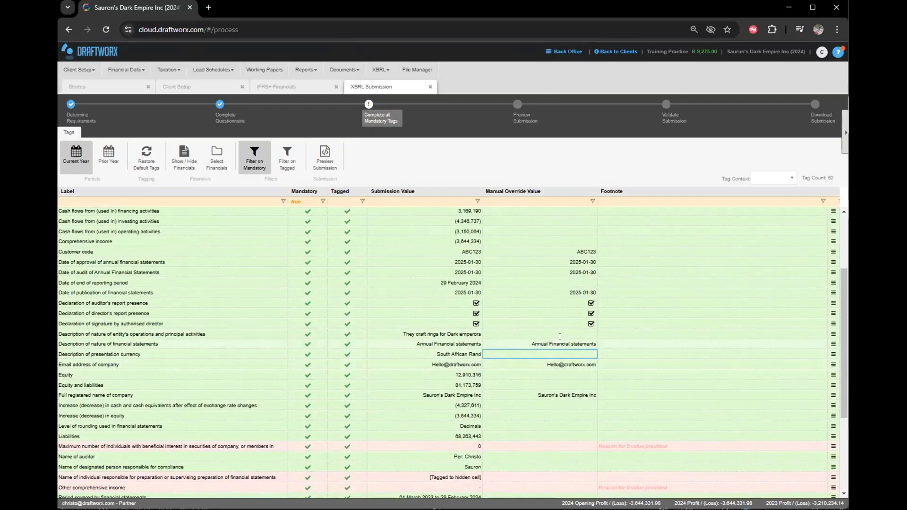
{"action": "scroll", "coordinate": [533, 315], "scroll_direction": "down", "scroll_amount": 1}
{"action": "left_click", "coordinate": [532, 315]}
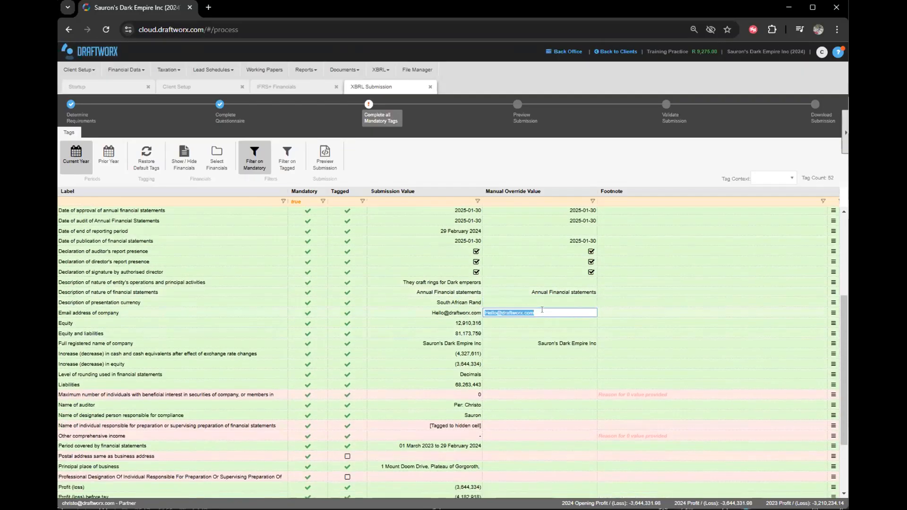
{"action": "left_click", "coordinate": [416, 314]}
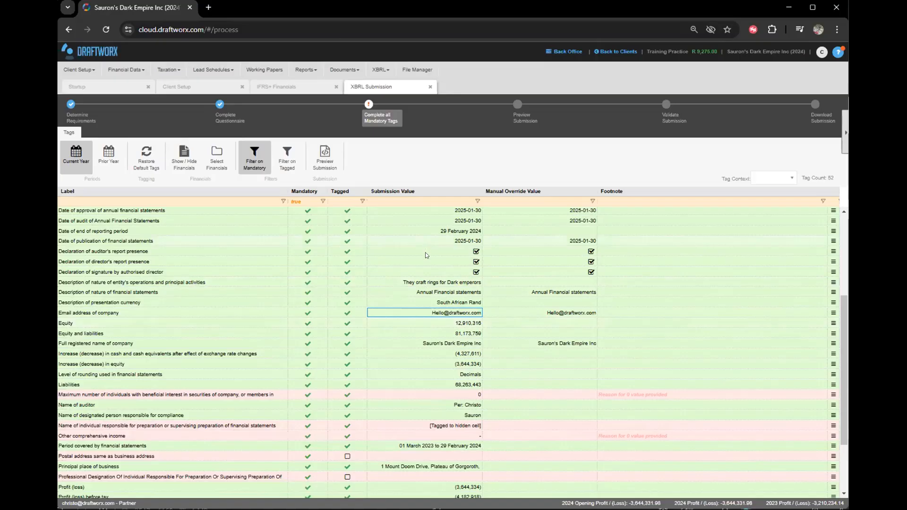
{"action": "scroll", "coordinate": [426, 362], "scroll_direction": "down", "scroll_amount": 1}
Set the maximum number of individuals with beneficial interest override to 5.
{"action": "left_click", "coordinate": [169, 343]}
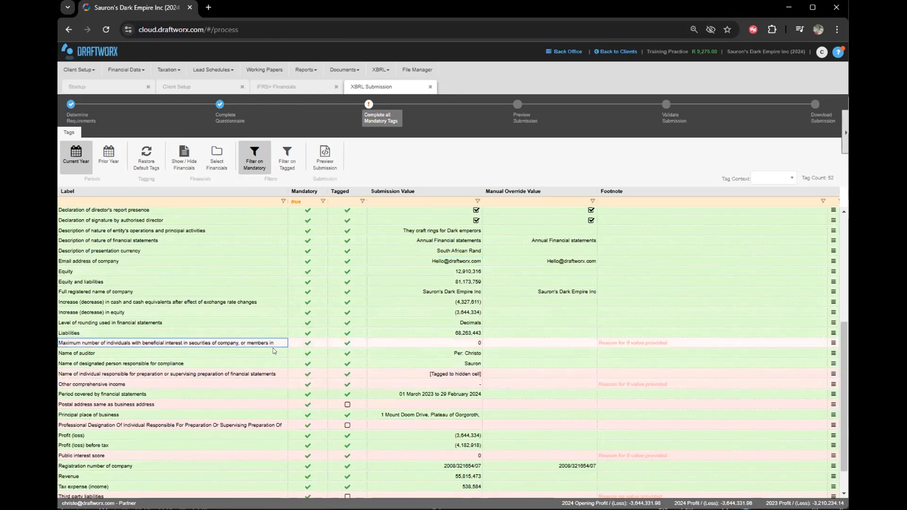
{"action": "left_click", "coordinate": [522, 347]}
{"action": "type", "text": "5"}
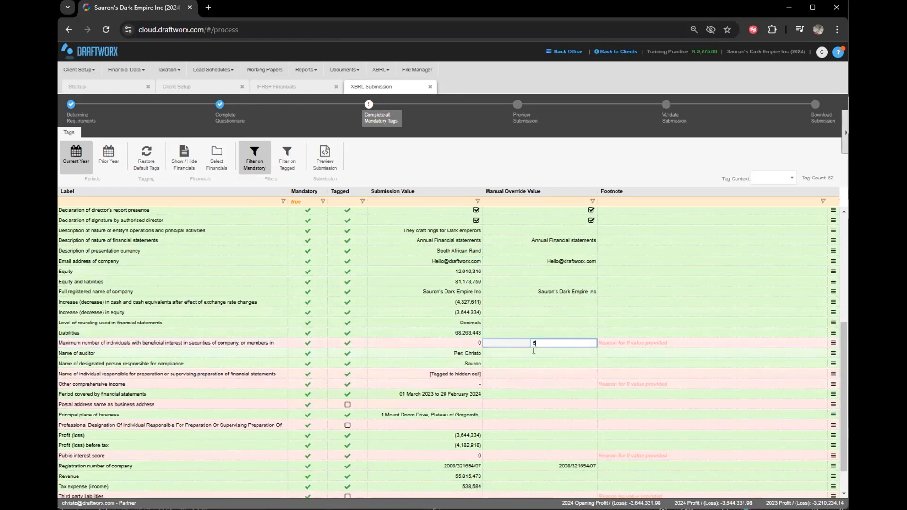
{"action": "left_click", "coordinate": [533, 351]}
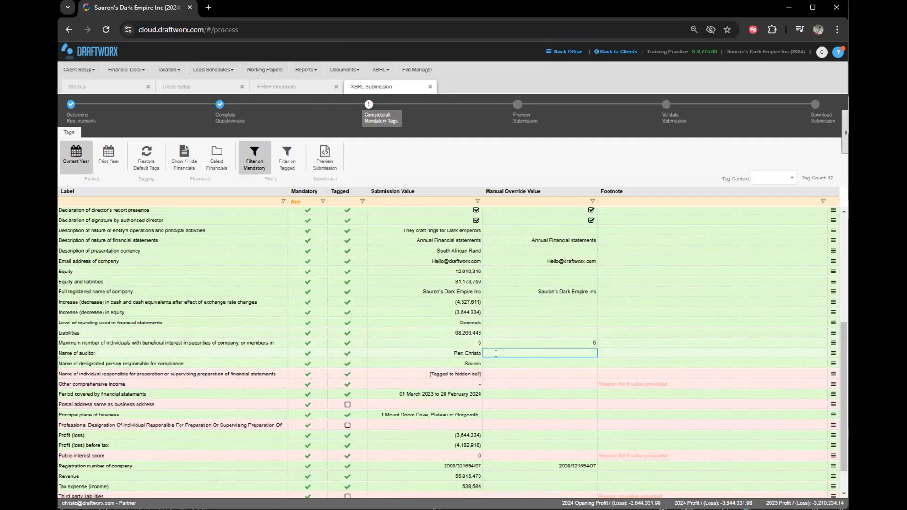
{"action": "left_click", "coordinate": [455, 372]}
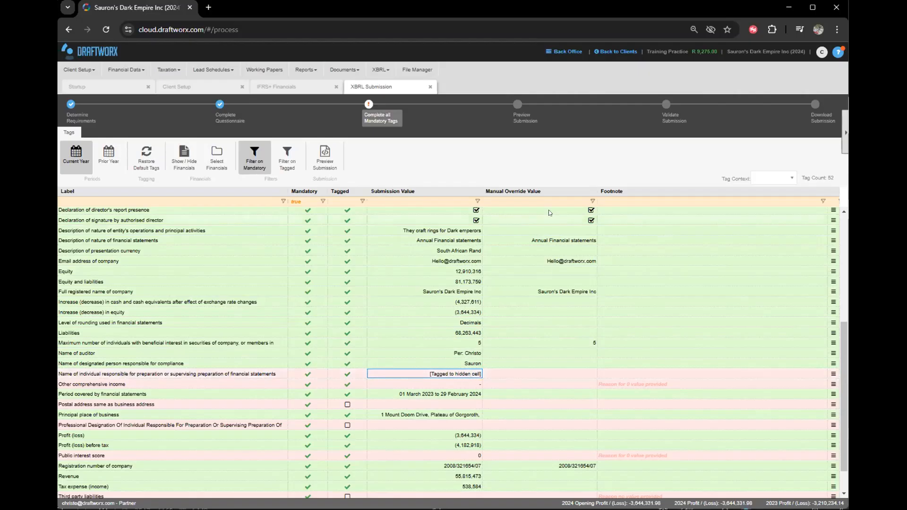
Enter a name in the responsible-individual override, then delete it to keep the hidden-cell link.
{"action": "left_click", "coordinate": [516, 373]}
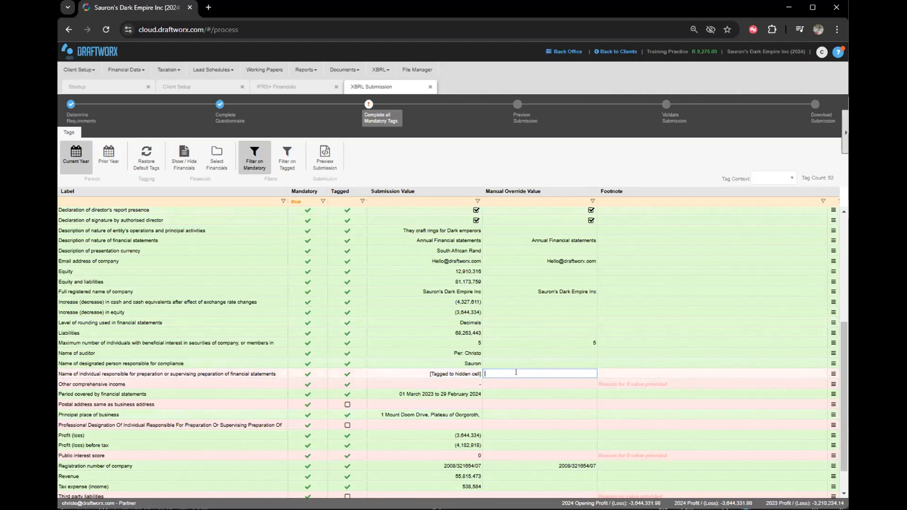
{"action": "type", "text": "Christo"}
{"action": "key", "text": "Return"}
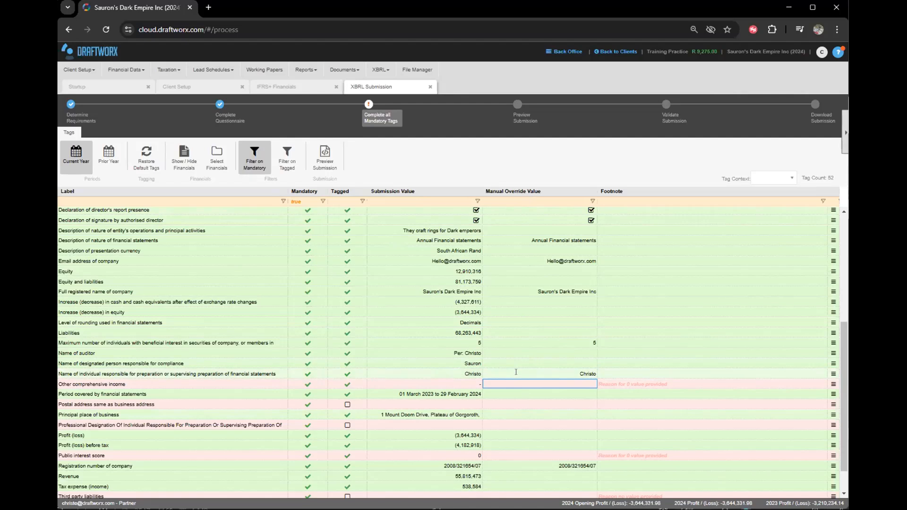
{"action": "left_click", "coordinate": [455, 374]}
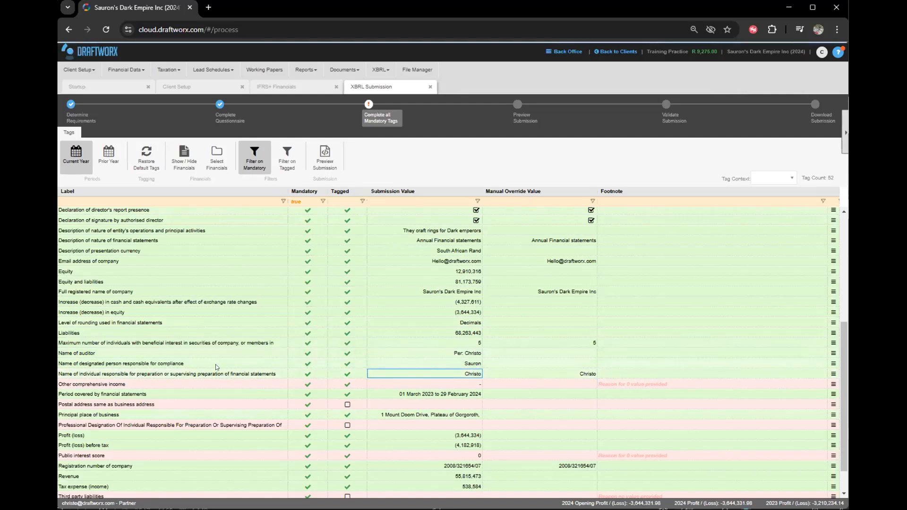
{"action": "left_click", "coordinate": [531, 375]}
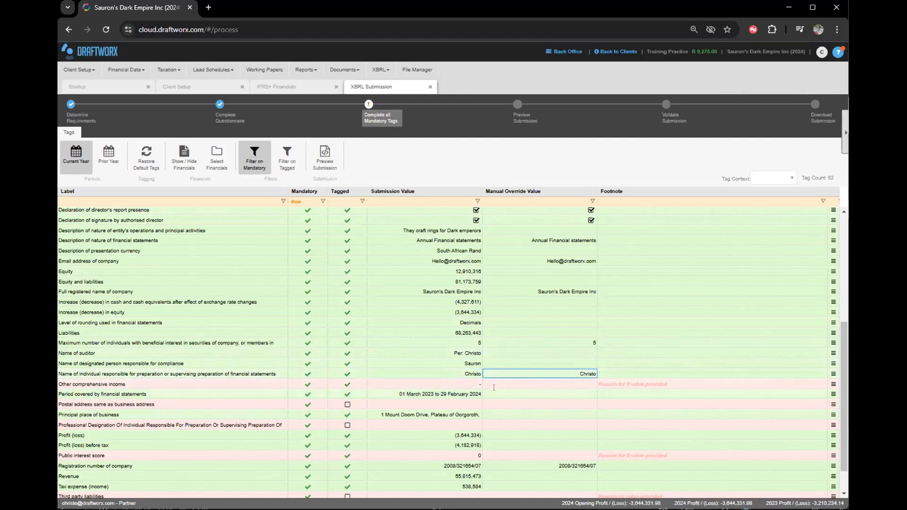
{"action": "key", "text": "Delete"}
{"action": "left_click", "coordinate": [494, 387]}
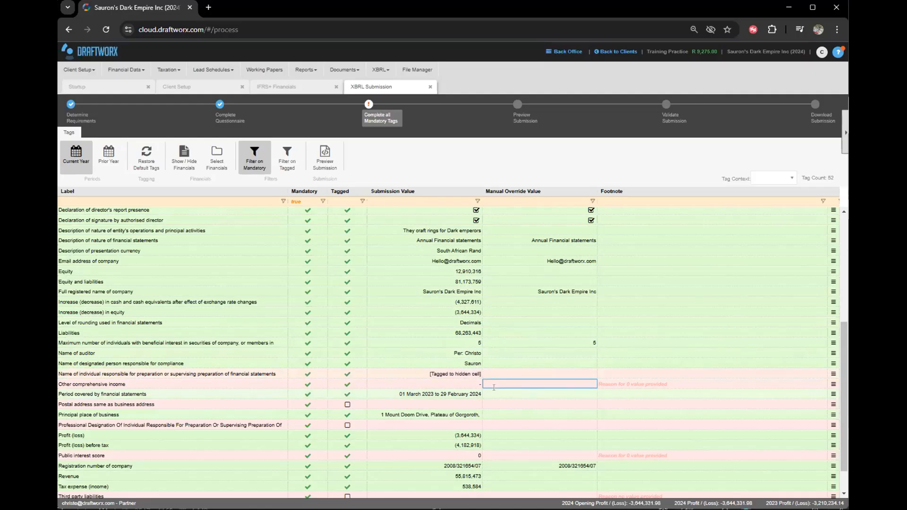
{"action": "left_click", "coordinate": [457, 372]}
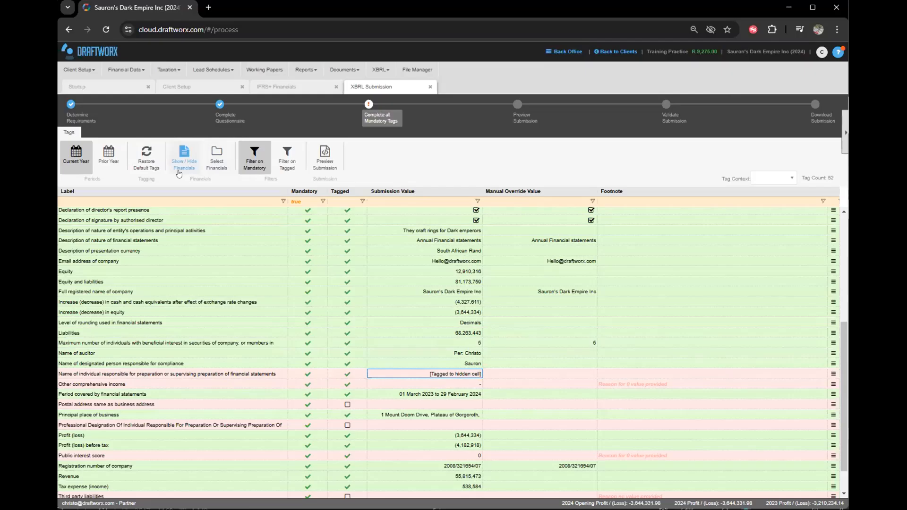
Show the financial statements beside the tag list, browse the Index and Response sheets, and widen the pane.
{"action": "left_click", "coordinate": [178, 165]}
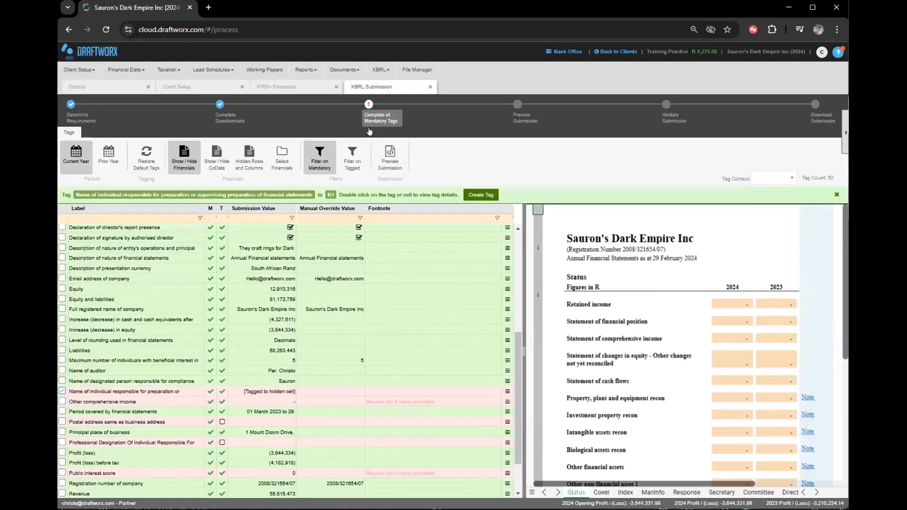
{"action": "left_click", "coordinate": [607, 313]}
{"action": "scroll", "coordinate": [607, 362], "scroll_direction": "down", "scroll_amount": 2}
{"action": "scroll", "coordinate": [606, 362], "scroll_direction": "up", "scroll_amount": 2}
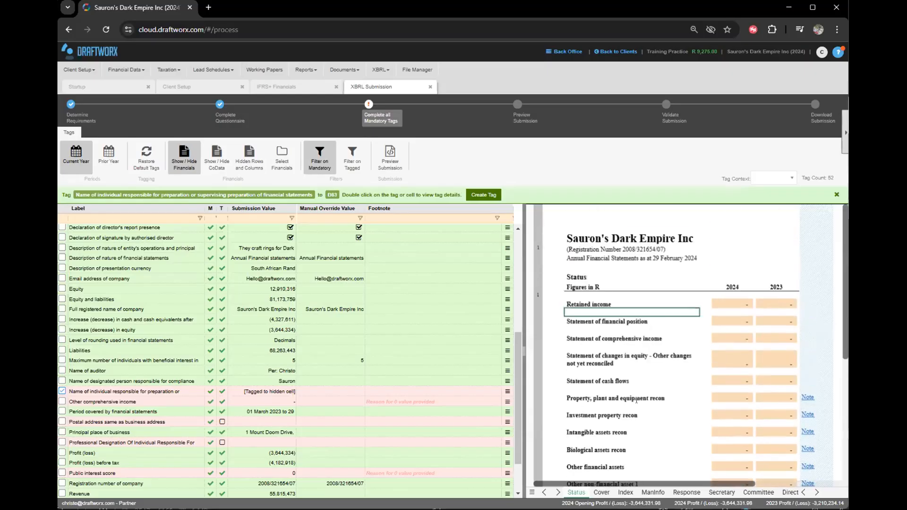
{"action": "left_click", "coordinate": [625, 492]}
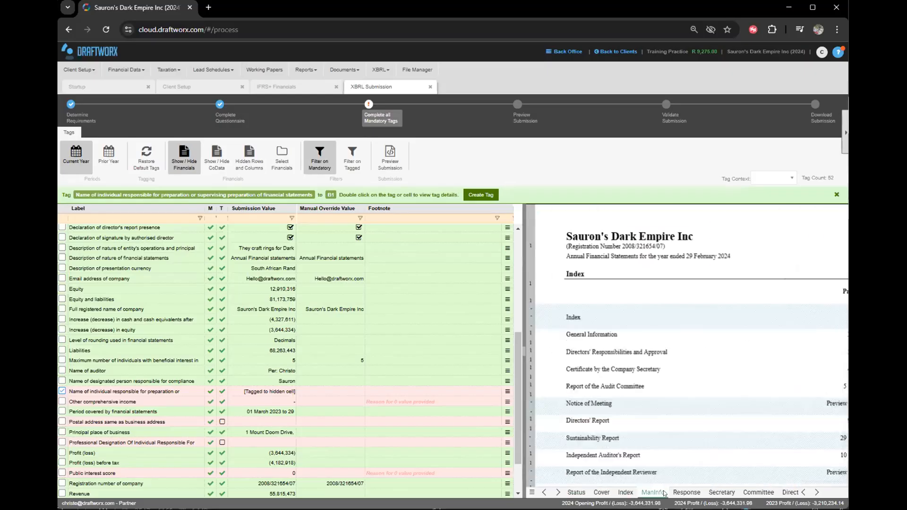
{"action": "left_click", "coordinate": [672, 493]}
{"action": "scroll", "coordinate": [690, 411], "scroll_direction": "down", "scroll_amount": 1}
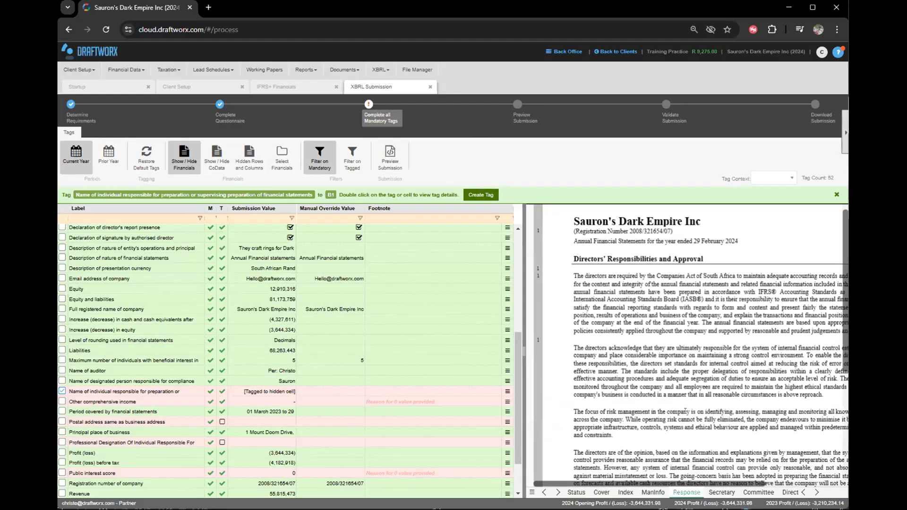
{"action": "left_click_drag", "start_coordinate": [519, 270], "coordinate": [460, 278]}
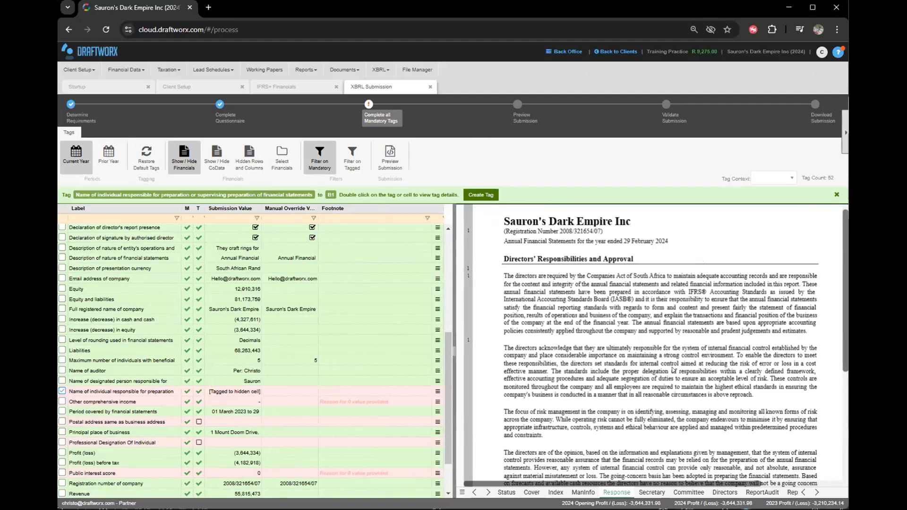
{"action": "scroll", "coordinate": [681, 363], "scroll_direction": "down", "scroll_amount": 4}
{"action": "scroll", "coordinate": [645, 310], "scroll_direction": "up", "scroll_amount": 2}
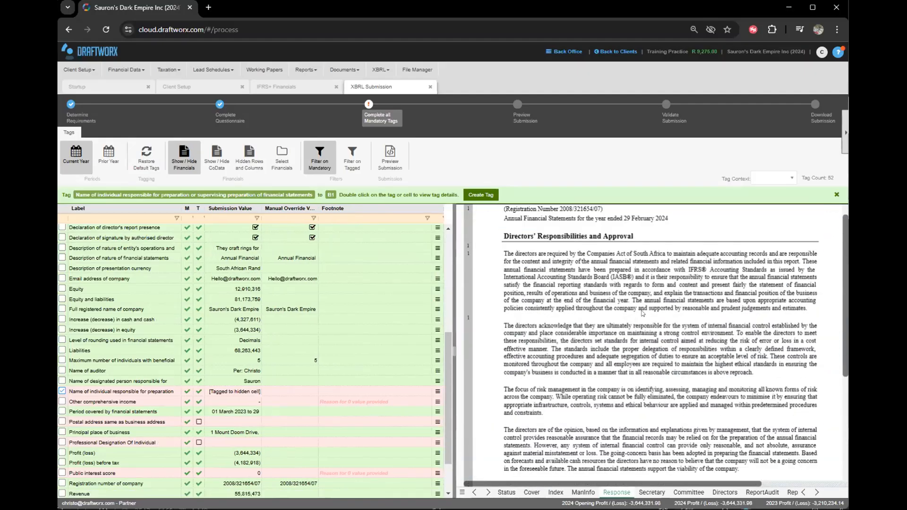
{"action": "scroll", "coordinate": [532, 326], "scroll_direction": "up", "scroll_amount": 3}
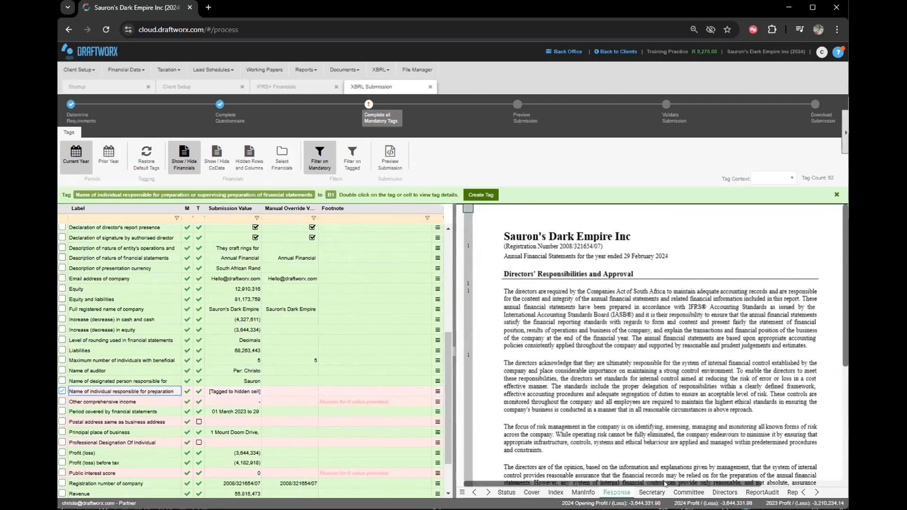
Move through the Audit Committee, Directors and Auditor's Report sheets to the Cover's Reviewed by cells.
{"action": "left_click", "coordinate": [689, 492]}
{"action": "left_click", "coordinate": [724, 493]}
{"action": "left_click", "coordinate": [762, 492]}
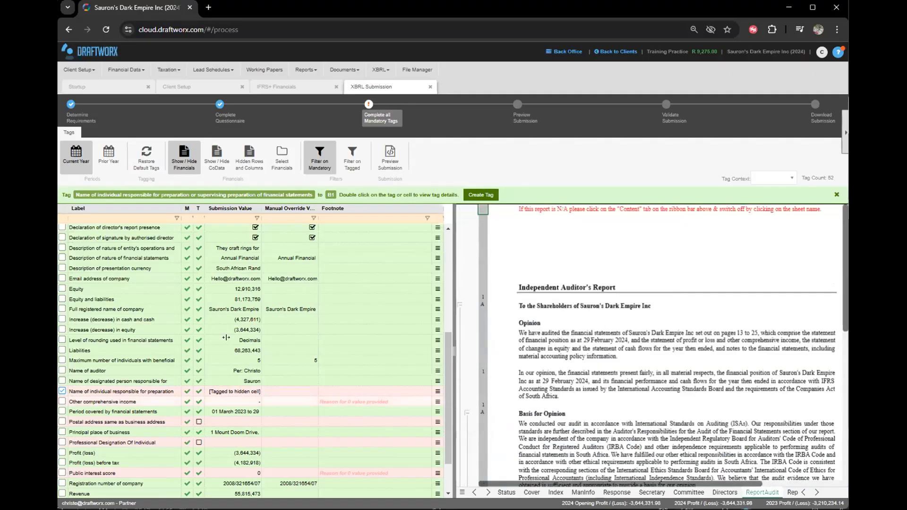
{"action": "left_click", "coordinate": [219, 387]}
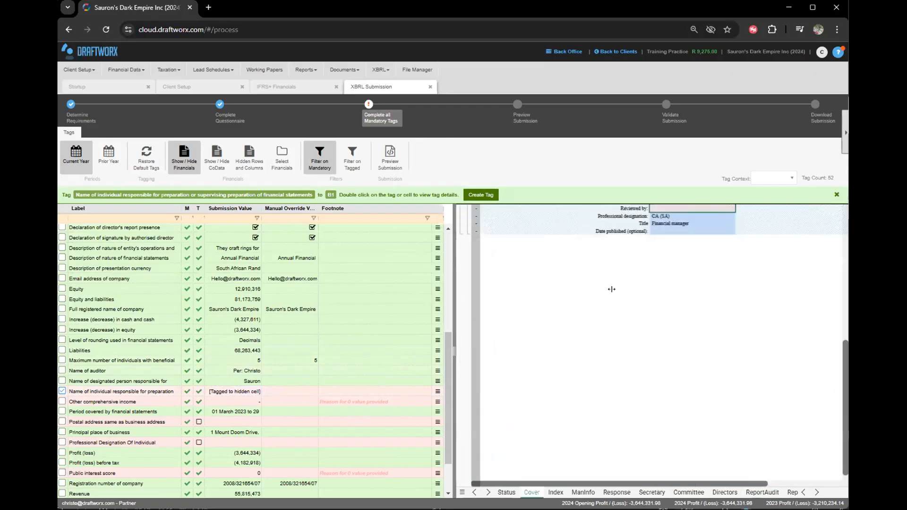
{"action": "scroll", "coordinate": [604, 344], "scroll_direction": "up", "scroll_amount": 1}
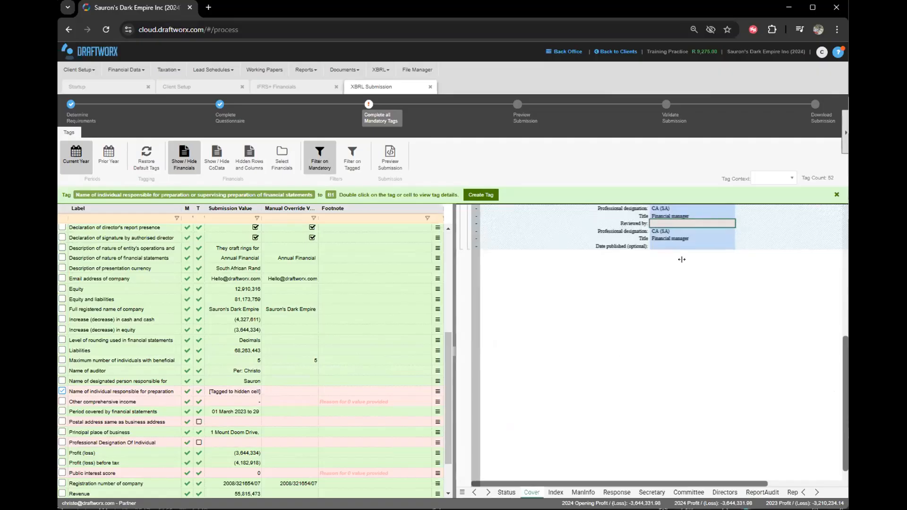
{"action": "scroll", "coordinate": [679, 219], "scroll_direction": "up", "scroll_amount": 2}
{"action": "left_click", "coordinate": [754, 271]}
{"action": "left_click", "coordinate": [803, 272]}
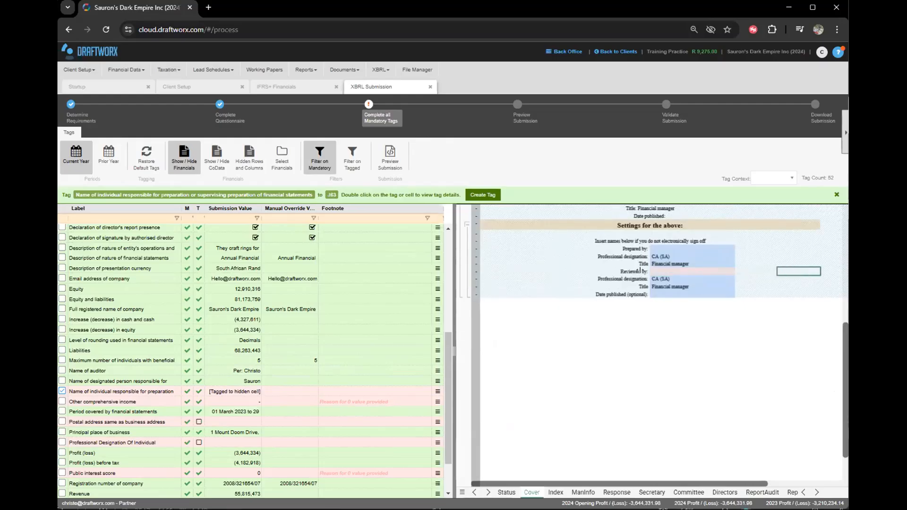
{"action": "left_click", "coordinate": [569, 268]}
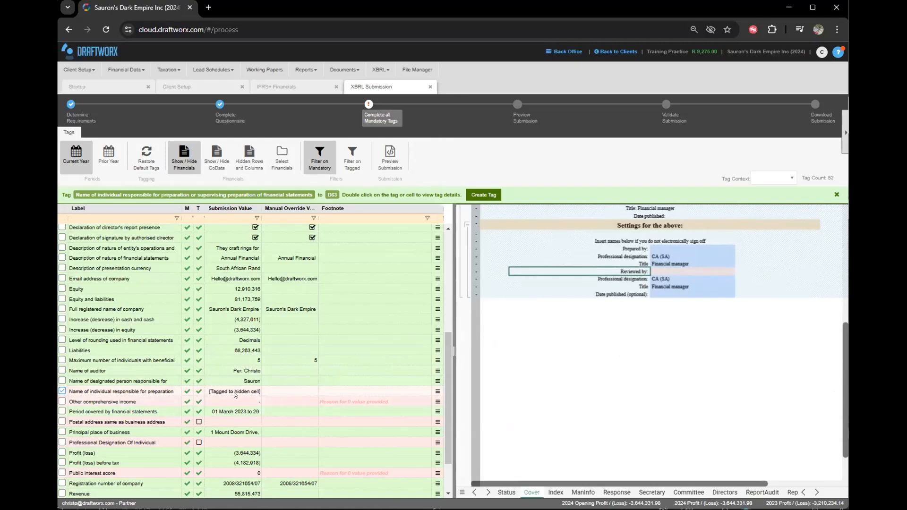
Inspect the Cover sheet's Reviewed by, Title and Prepared by cells to confirm the tag sits on G63.
{"action": "left_click", "coordinate": [680, 270]}
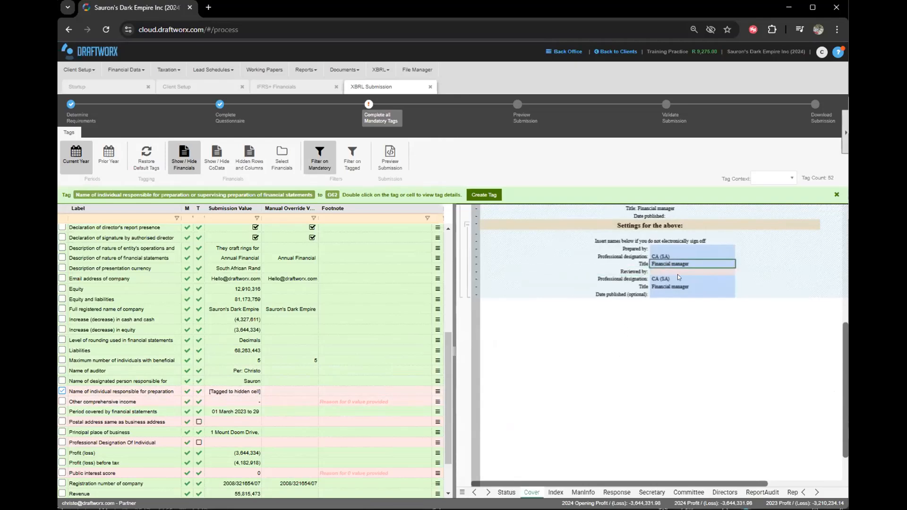
{"action": "left_click", "coordinate": [566, 263]}
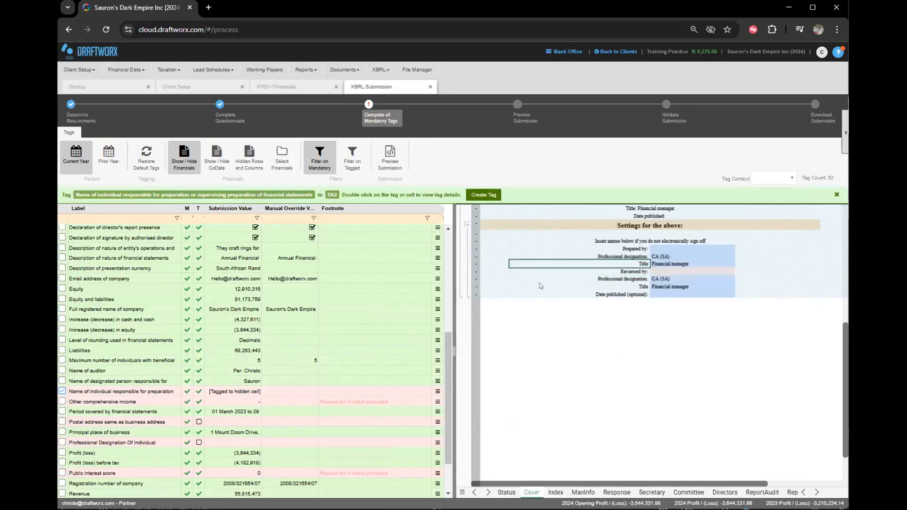
{"action": "left_click", "coordinate": [229, 391]}
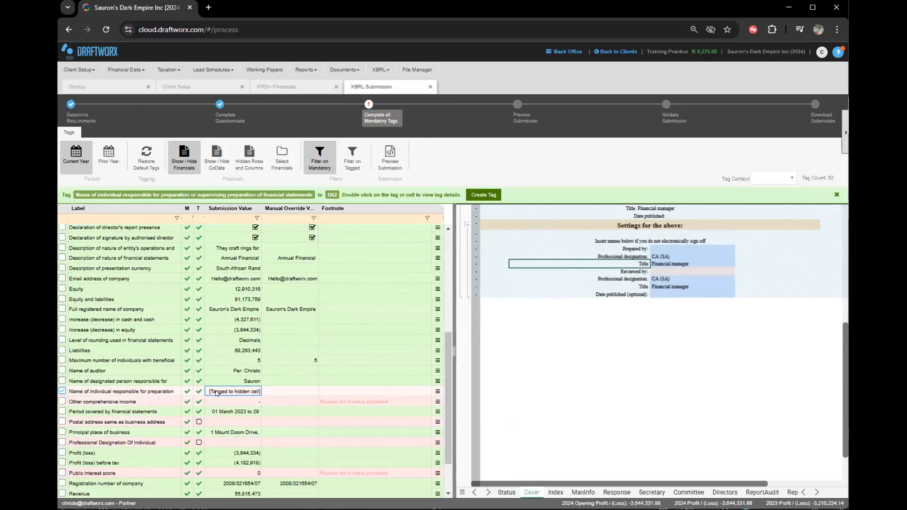
{"action": "left_click", "coordinate": [62, 391]}
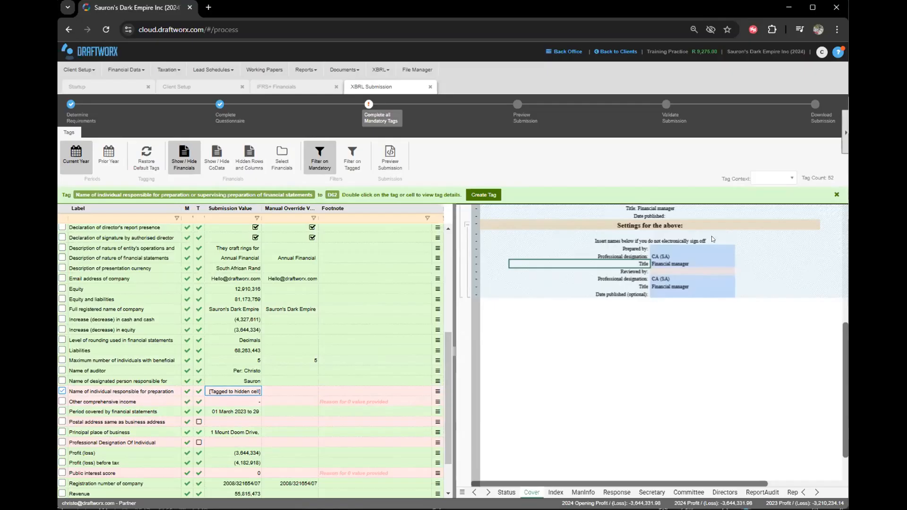
{"action": "left_click", "coordinate": [712, 249]}
{"action": "left_click", "coordinate": [695, 270]}
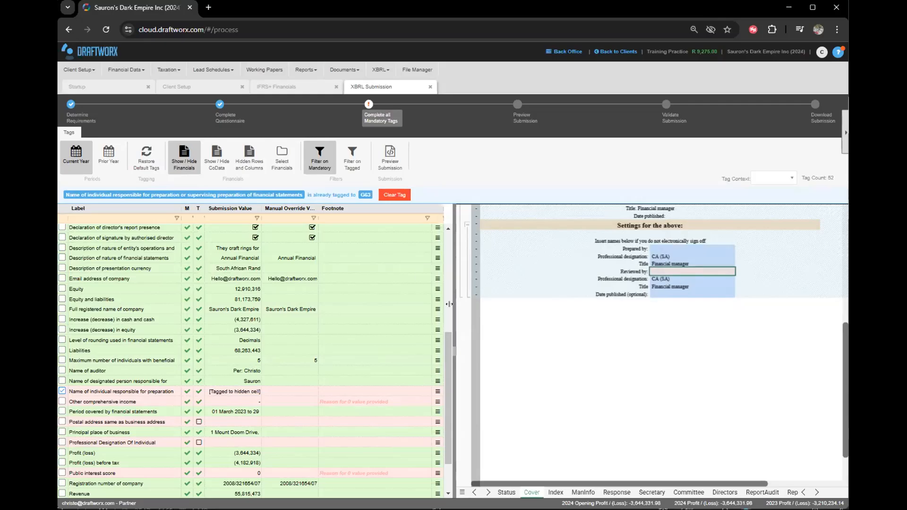
{"action": "left_click", "coordinate": [582, 265]}
{"action": "left_click", "coordinate": [656, 266]}
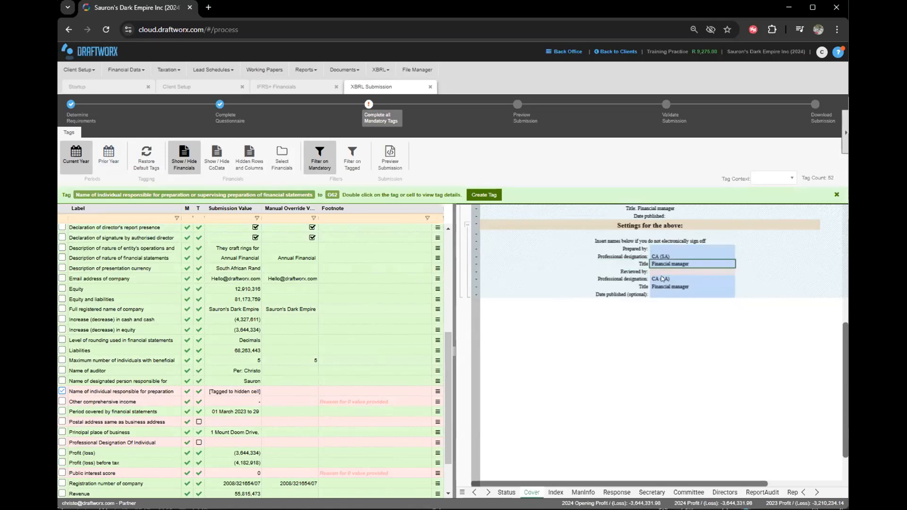
{"action": "left_click", "coordinate": [663, 271]}
{"action": "left_click", "coordinate": [655, 264]}
{"action": "left_click", "coordinate": [663, 271]}
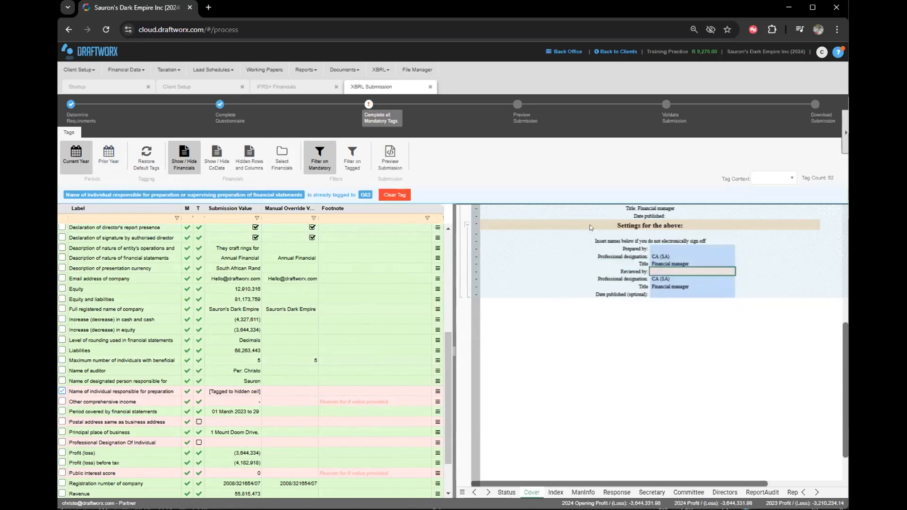
{"action": "triple_click", "coordinate": [64, 194]}
Clear the tag from the Reviewed by cell and find the signatory on the Report of the Compiler sheet.
{"action": "left_click", "coordinate": [387, 196]}
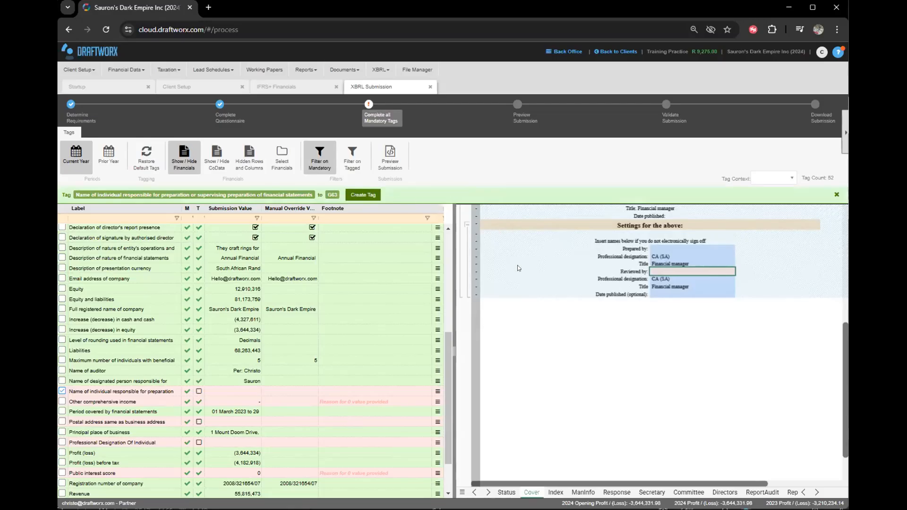
{"action": "left_click", "coordinate": [601, 279]}
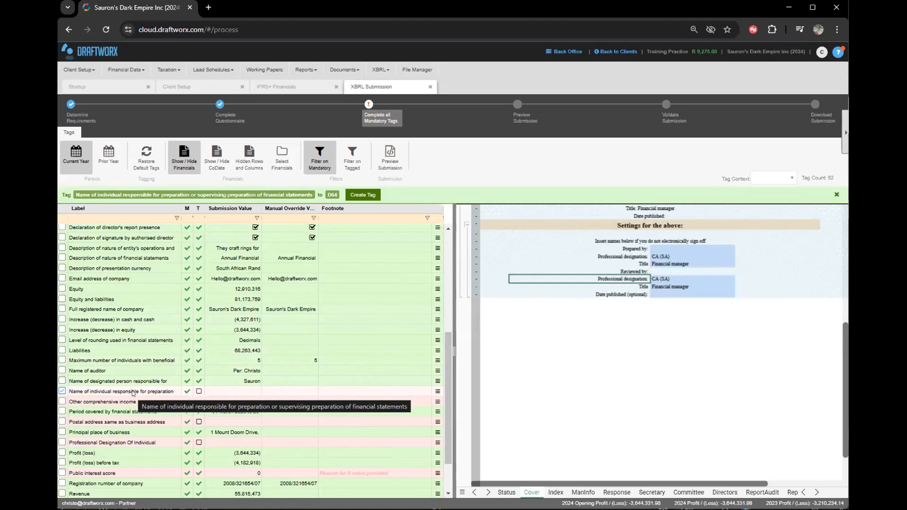
{"action": "left_click", "coordinate": [133, 392]}
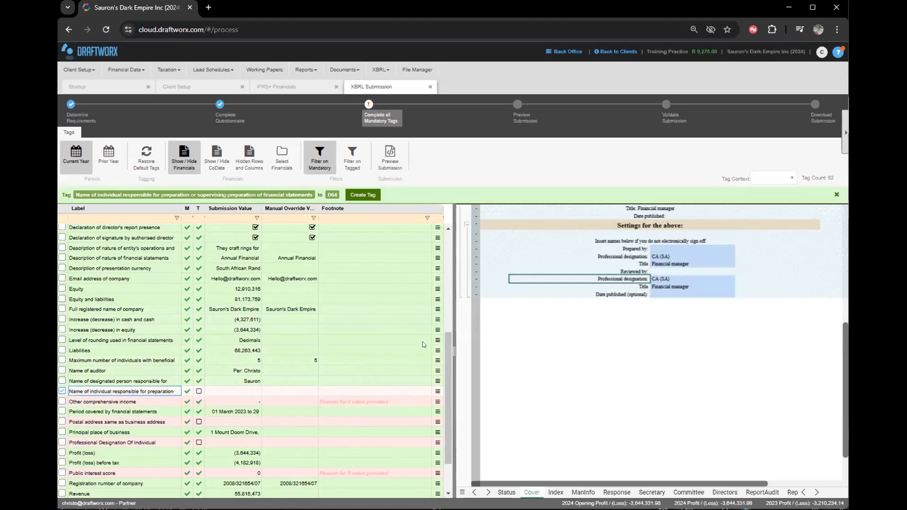
{"action": "left_click", "coordinate": [487, 492]}
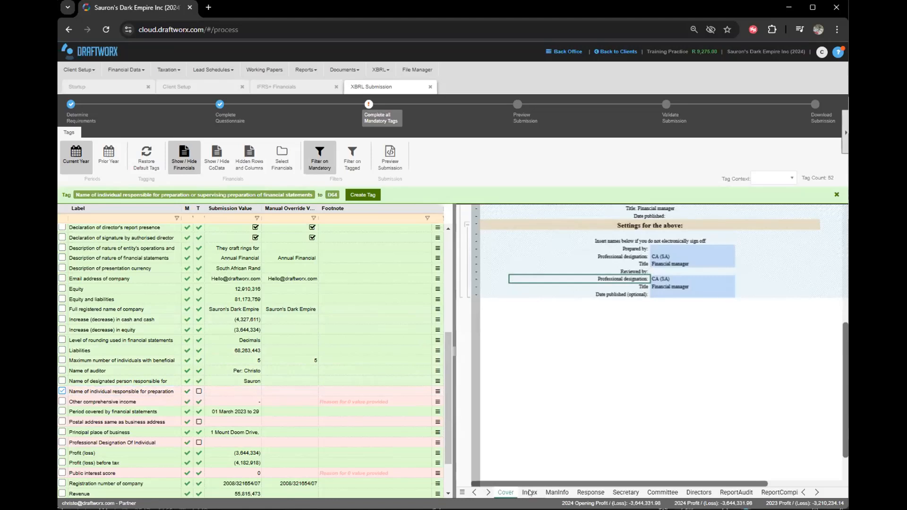
{"action": "left_click", "coordinate": [784, 493]}
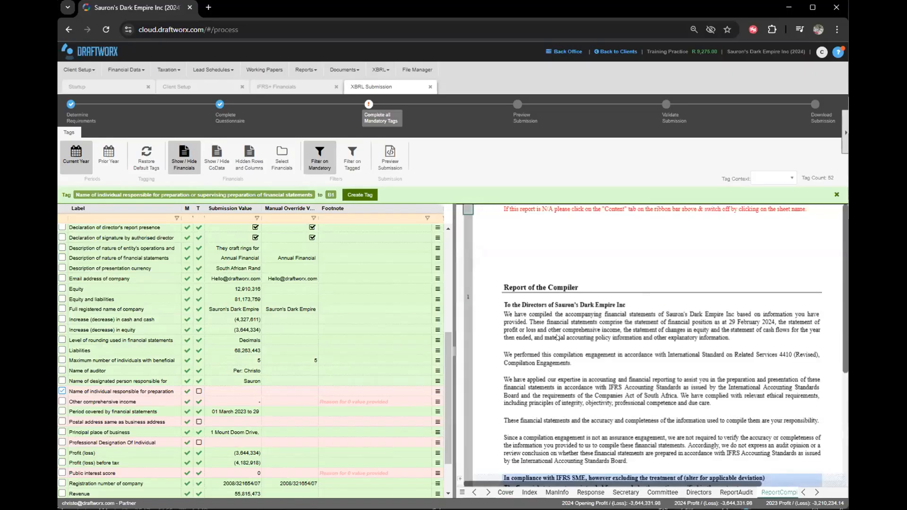
{"action": "left_click", "coordinate": [598, 319]}
{"action": "scroll", "coordinate": [598, 321], "scroll_direction": "down", "scroll_amount": 1}
{"action": "scroll", "coordinate": [607, 347], "scroll_direction": "down", "scroll_amount": 10}
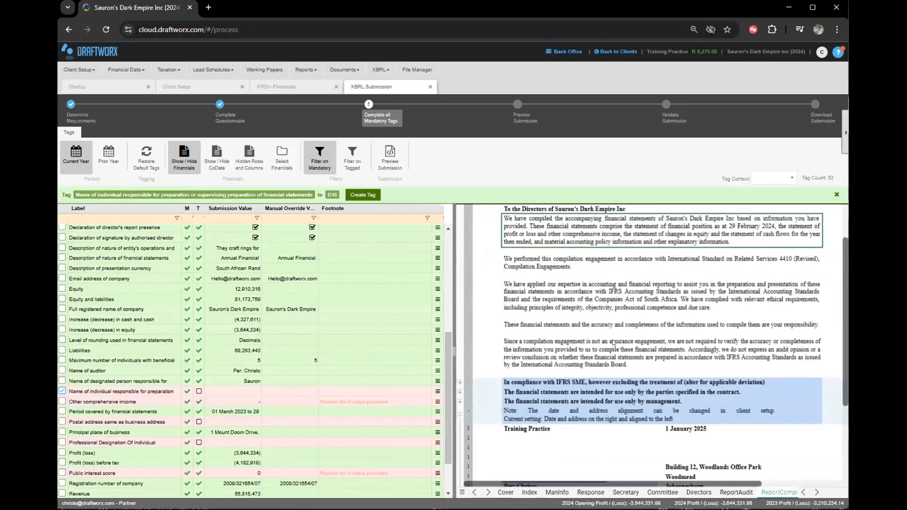
{"action": "left_click", "coordinate": [523, 285]}
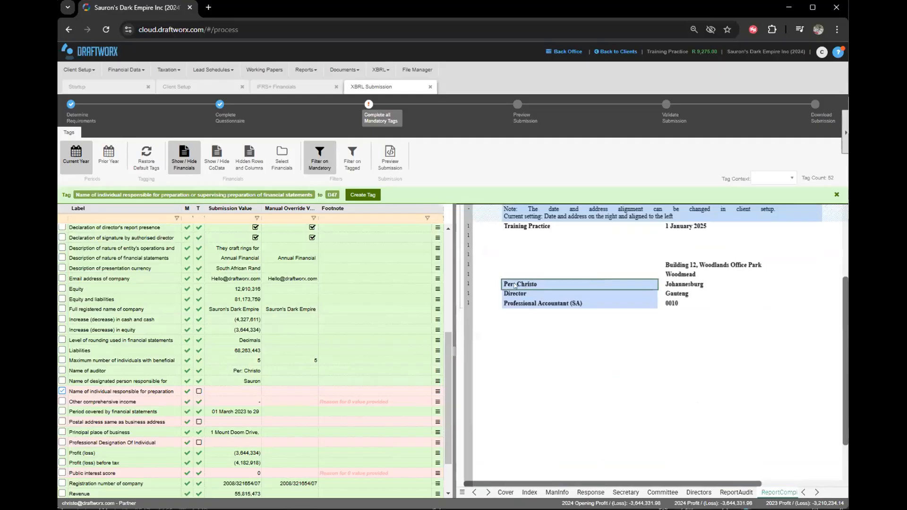
{"action": "scroll", "coordinate": [543, 316], "scroll_direction": "up", "scroll_amount": 4}
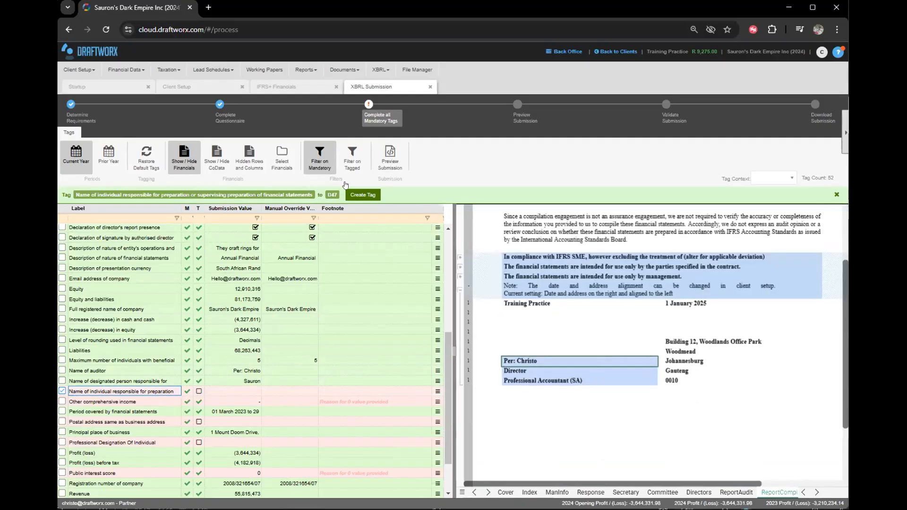
Link the responsible-individual tag to the compiler's 'Per:' signatory entry in cell I47.
{"action": "left_click", "coordinate": [352, 195]}
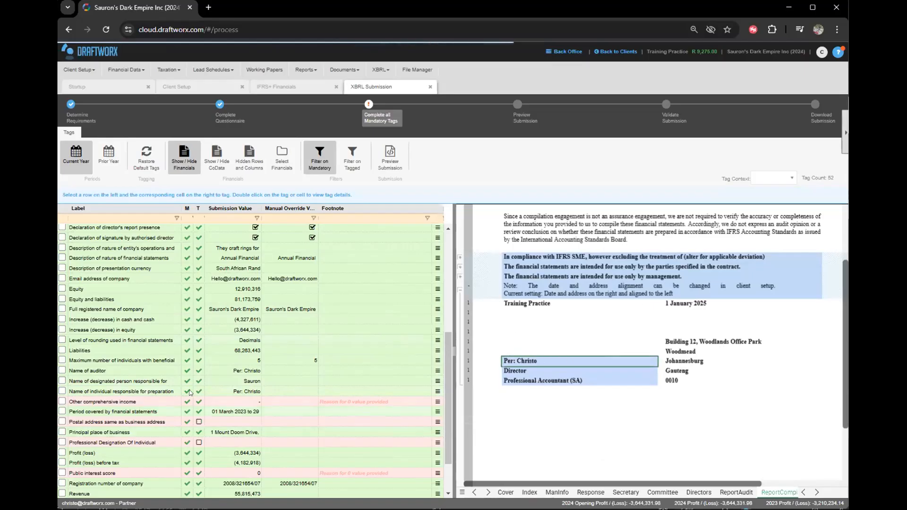
{"action": "left_click", "coordinate": [234, 391]}
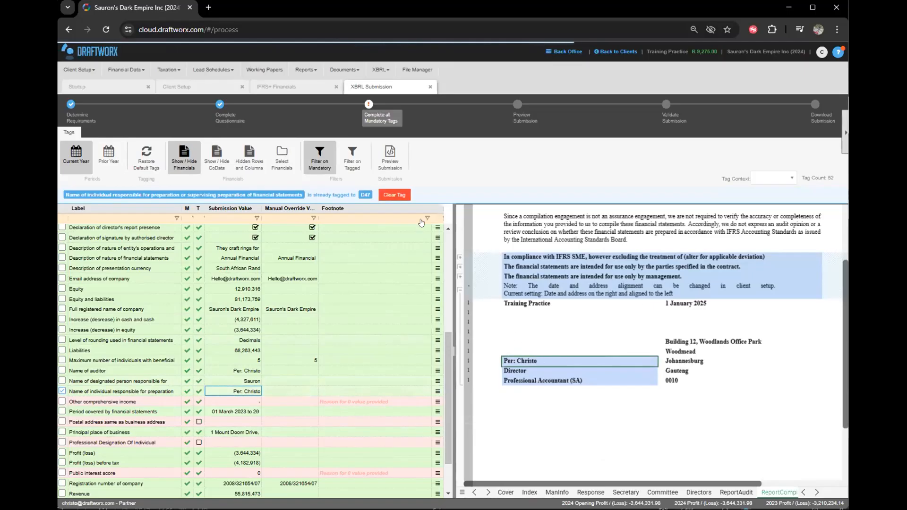
{"action": "left_click", "coordinate": [396, 198]}
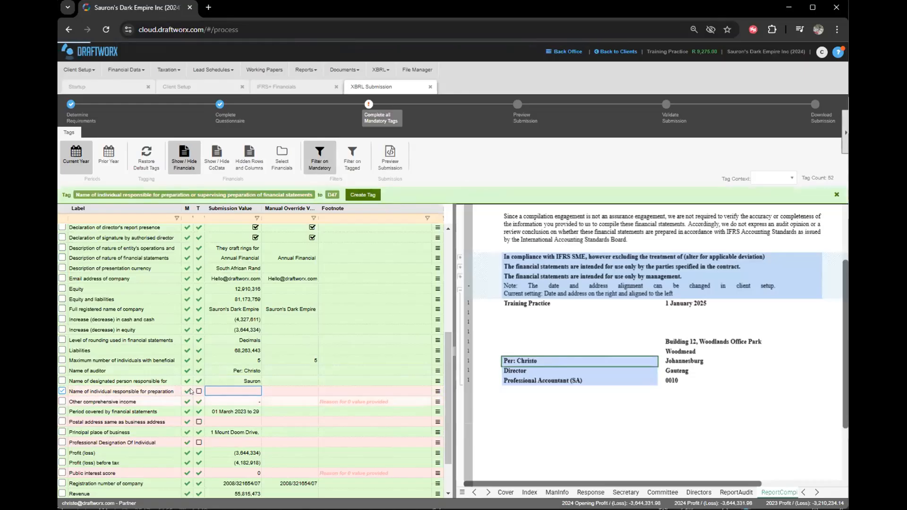
{"action": "left_click", "coordinate": [94, 392]}
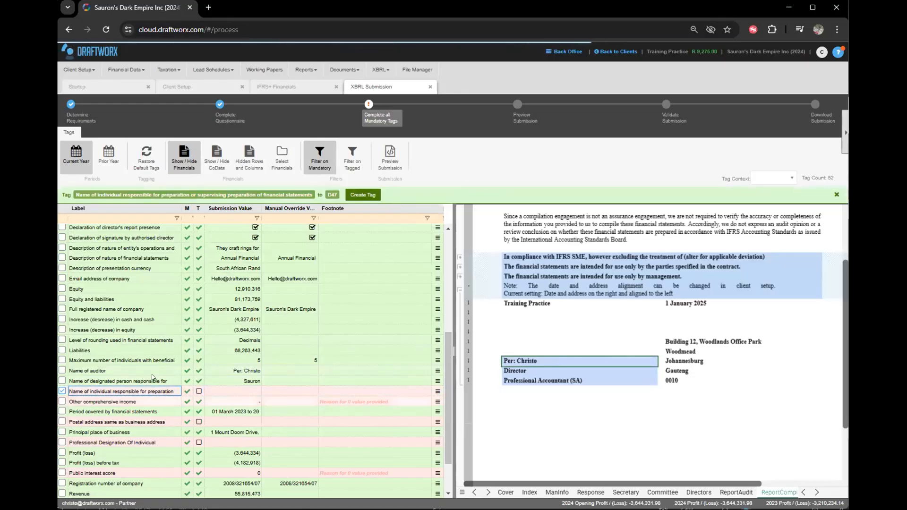
{"action": "left_click", "coordinate": [523, 320]}
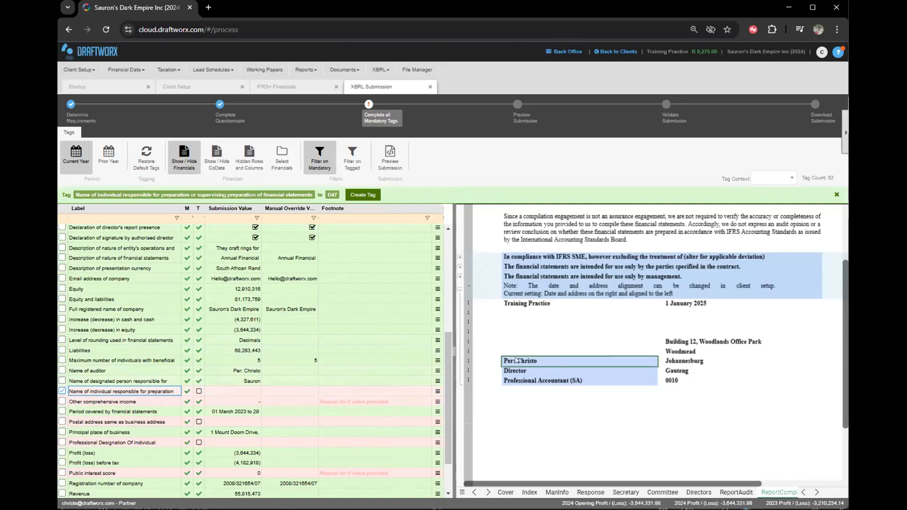
{"action": "left_click", "coordinate": [515, 360]}
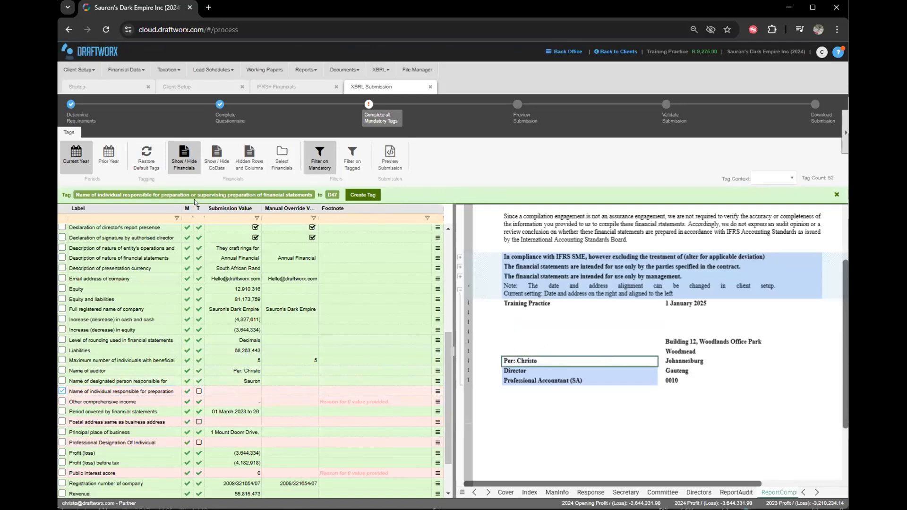
{"action": "left_click_drag", "start_coordinate": [65, 190], "coordinate": [324, 193]}
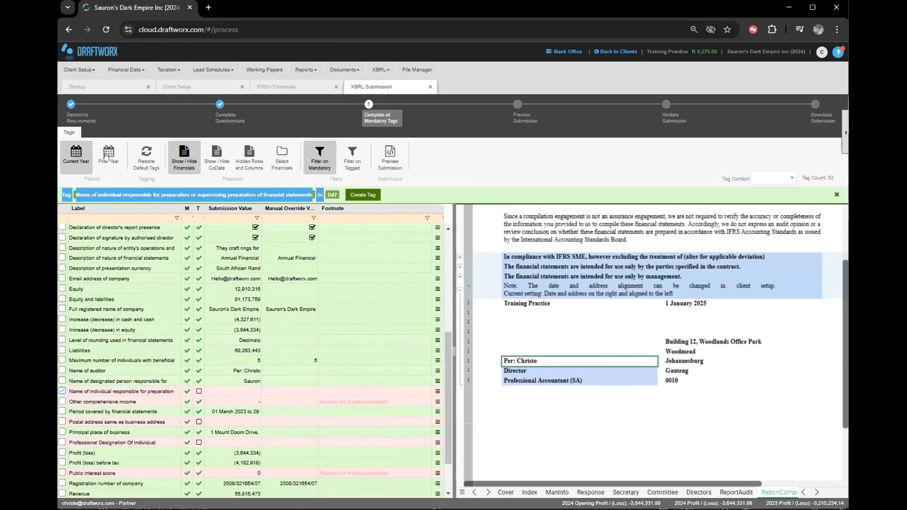
{"action": "left_click", "coordinate": [319, 194]}
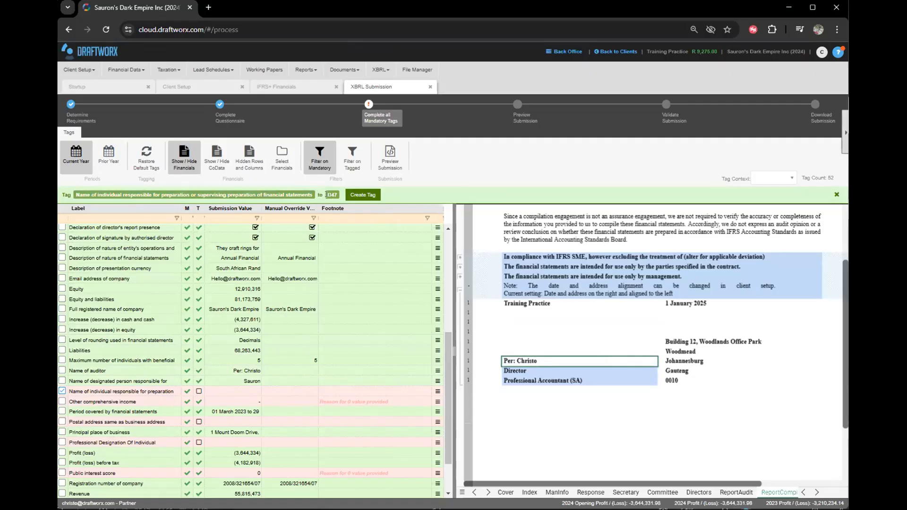
{"action": "left_click", "coordinate": [371, 195]}
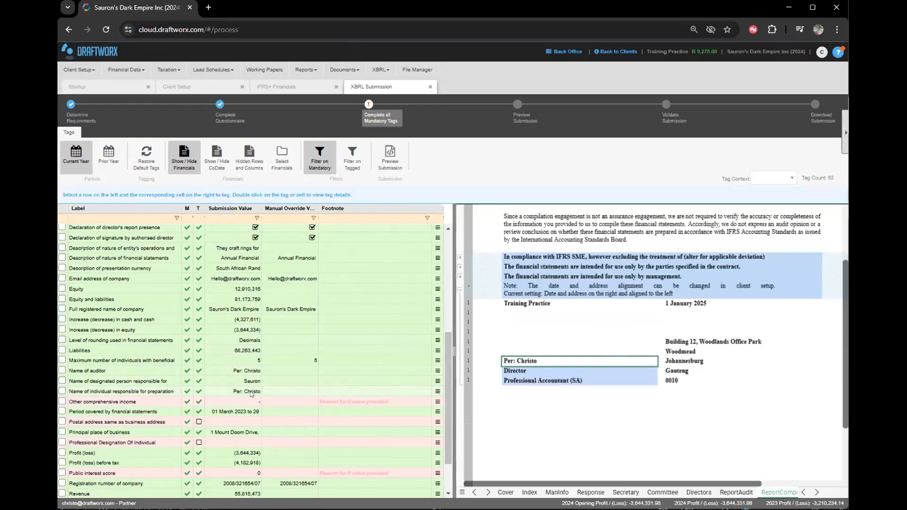
{"action": "left_click", "coordinate": [251, 391]}
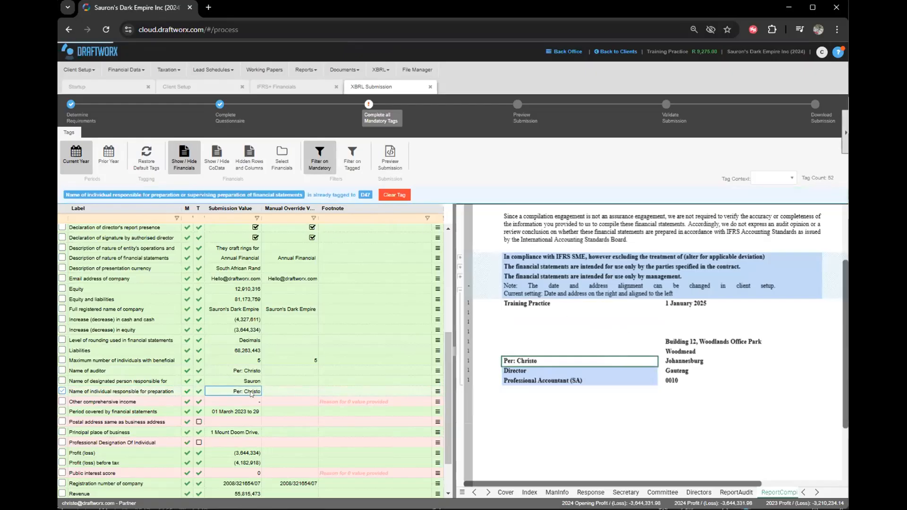
{"action": "left_click", "coordinate": [535, 339]}
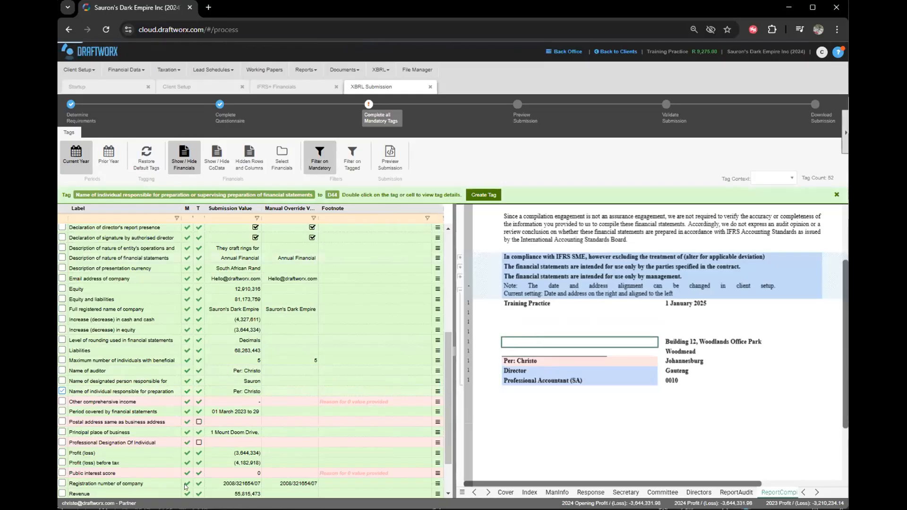
Locate the Other comprehensive income tag's figure (J146) in the financial statements.
{"action": "scroll", "coordinate": [259, 360], "scroll_direction": "down", "scroll_amount": 1}
{"action": "left_click", "coordinate": [236, 350]}
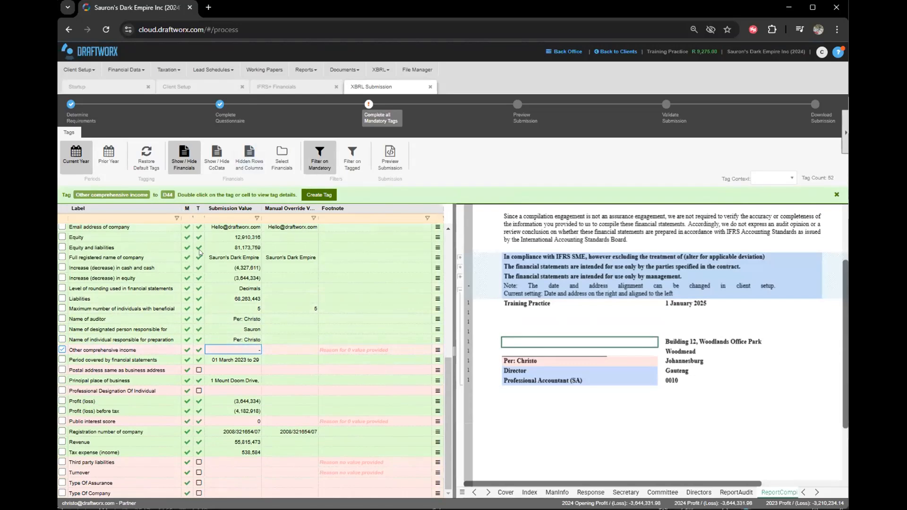
{"action": "double_click", "coordinate": [231, 352]}
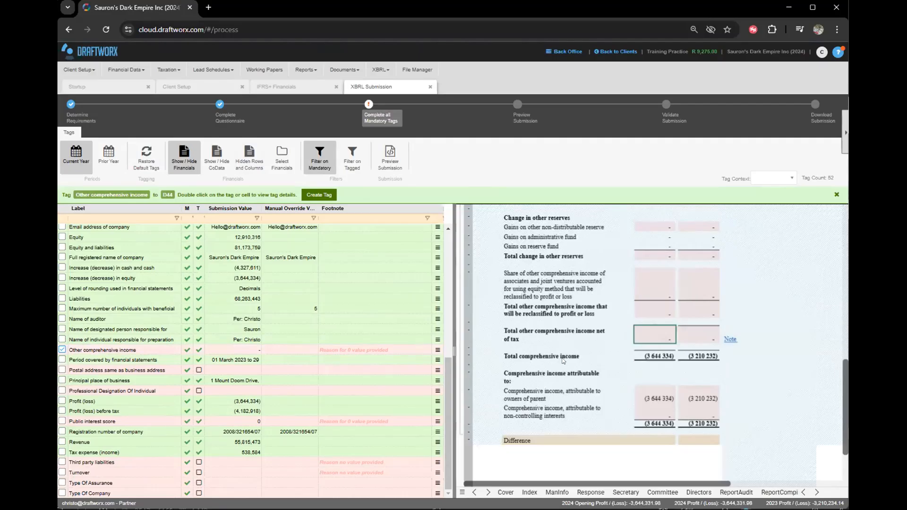
{"action": "scroll", "coordinate": [555, 336], "scroll_direction": "up", "scroll_amount": 3}
{"action": "scroll", "coordinate": [690, 353], "scroll_direction": "down", "scroll_amount": 2}
{"action": "left_click", "coordinate": [651, 403]}
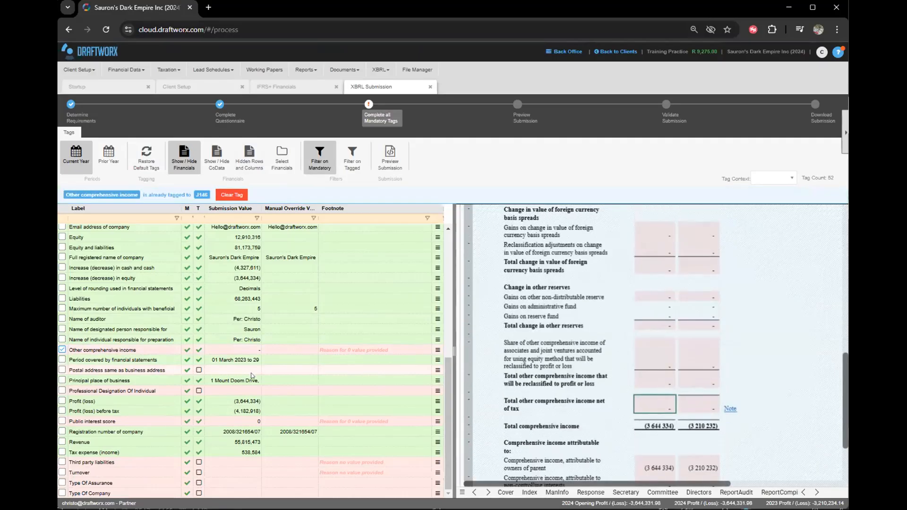
{"action": "left_click", "coordinate": [233, 348]}
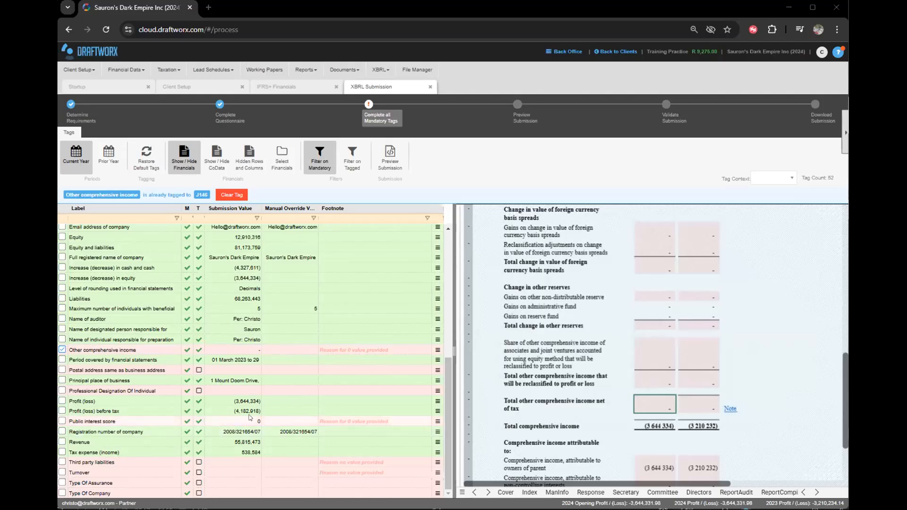
Add the footnote 'No OCI for the year' to the Other comprehensive income tag.
{"action": "left_click", "coordinate": [327, 349]}
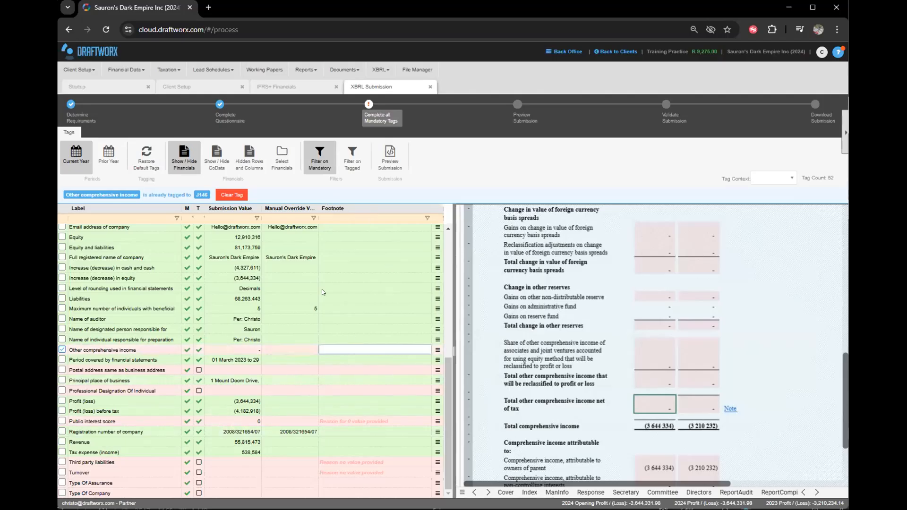
{"action": "left_click", "coordinate": [310, 418]}
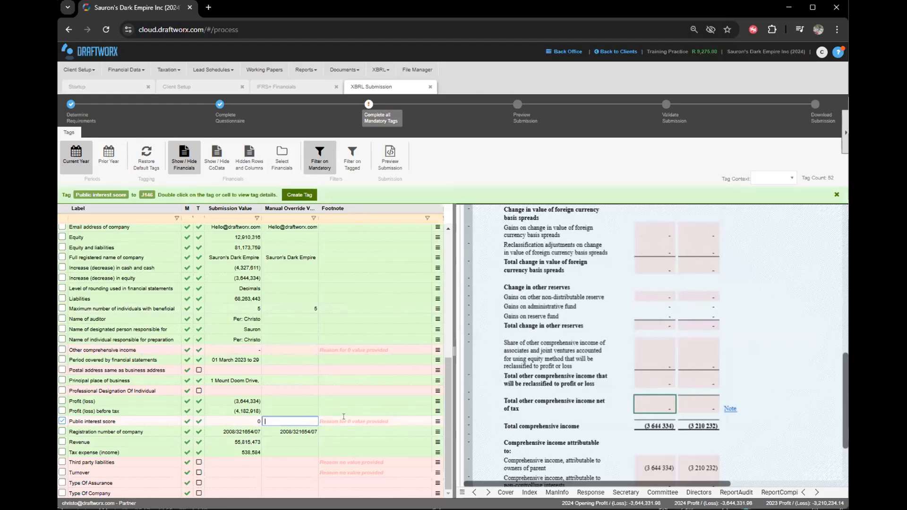
{"action": "left_click", "coordinate": [338, 350]}
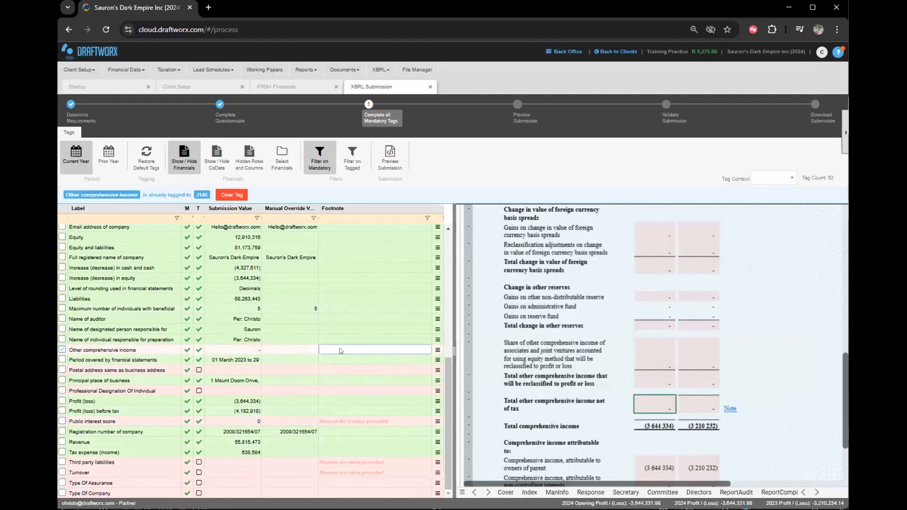
{"action": "type", "text": "No OCI for the year"}
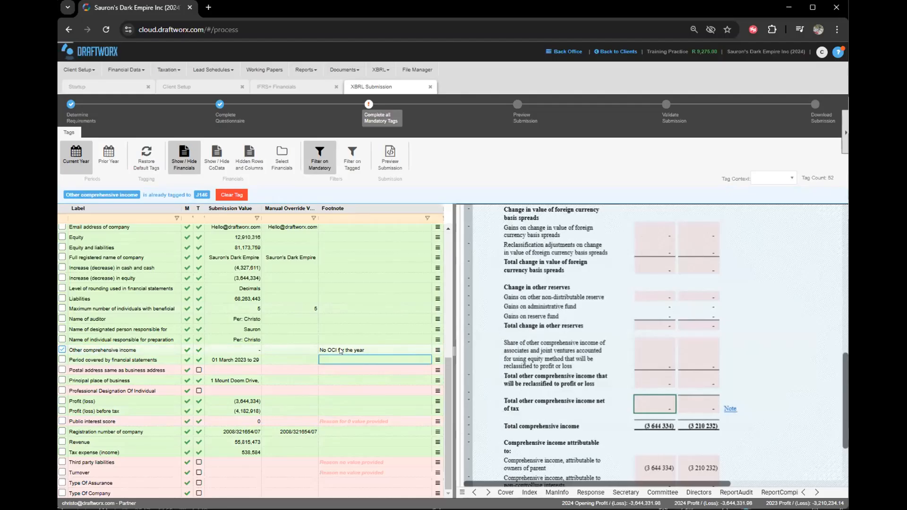
{"action": "left_click", "coordinate": [285, 350]}
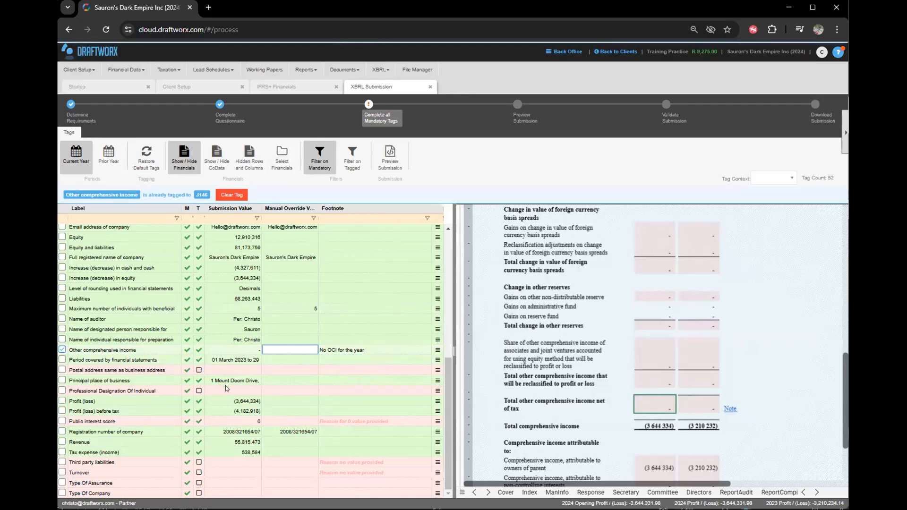
{"action": "key", "text": "shift+Tab"}
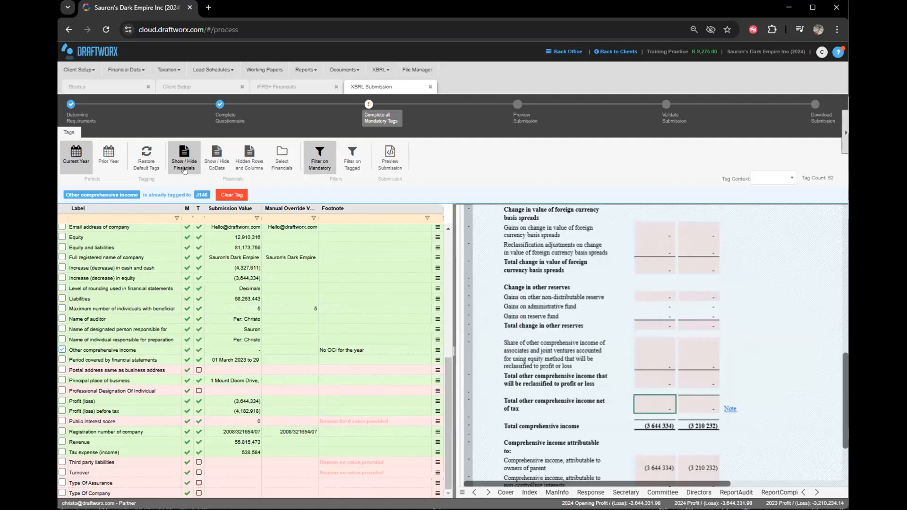
Hide the financials and set the Postal address same as business address override to True.
{"action": "left_click", "coordinate": [184, 170]}
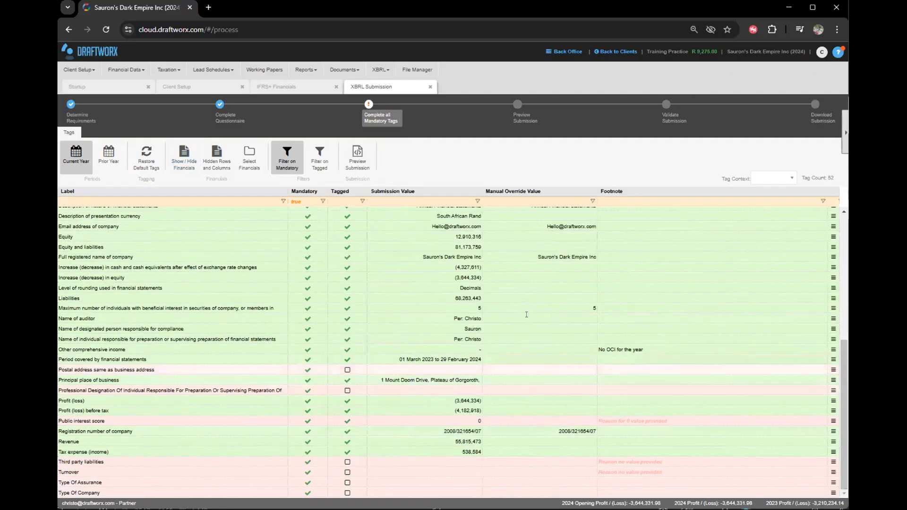
{"action": "left_click", "coordinate": [449, 379]}
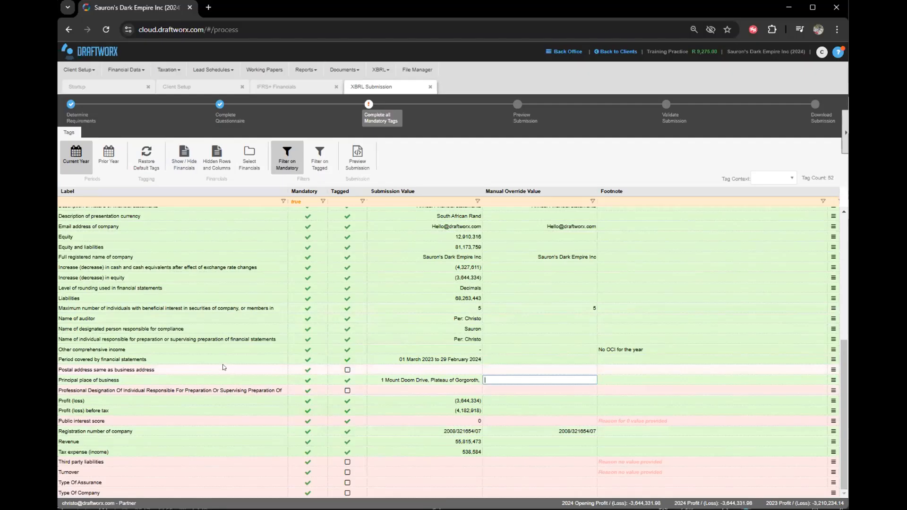
{"action": "left_click", "coordinate": [552, 370]}
{"action": "left_click", "coordinate": [532, 381]}
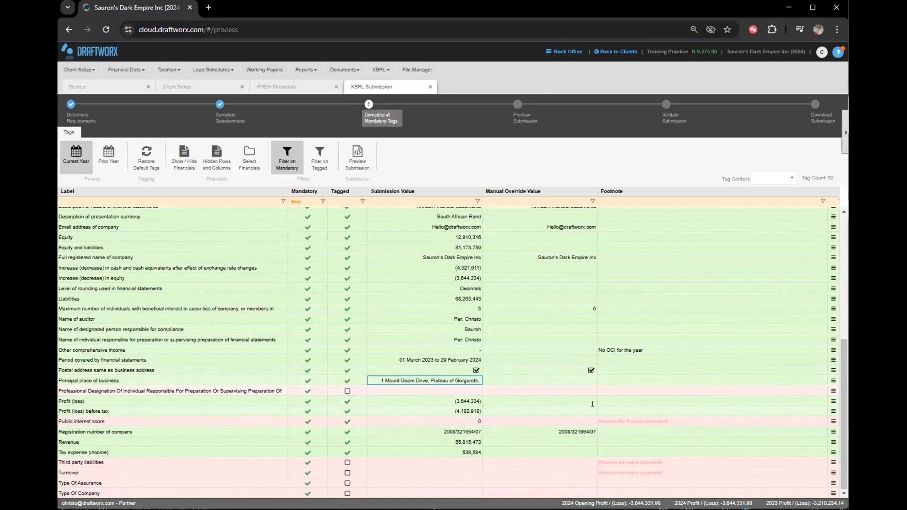
Set the professional designation to South African Institute of Chartered Accountants and the public interest score to 116.
{"action": "left_click", "coordinate": [509, 388]}
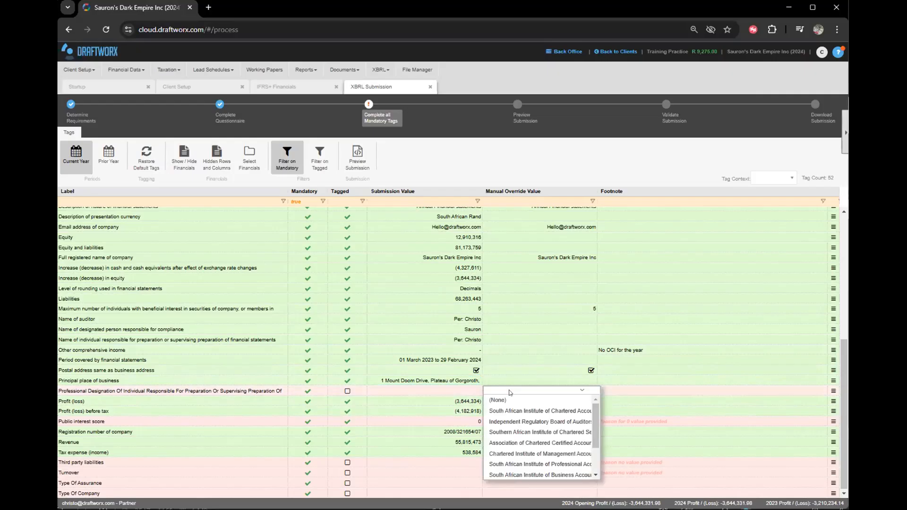
{"action": "scroll", "coordinate": [540, 457], "scroll_direction": "down", "scroll_amount": 2}
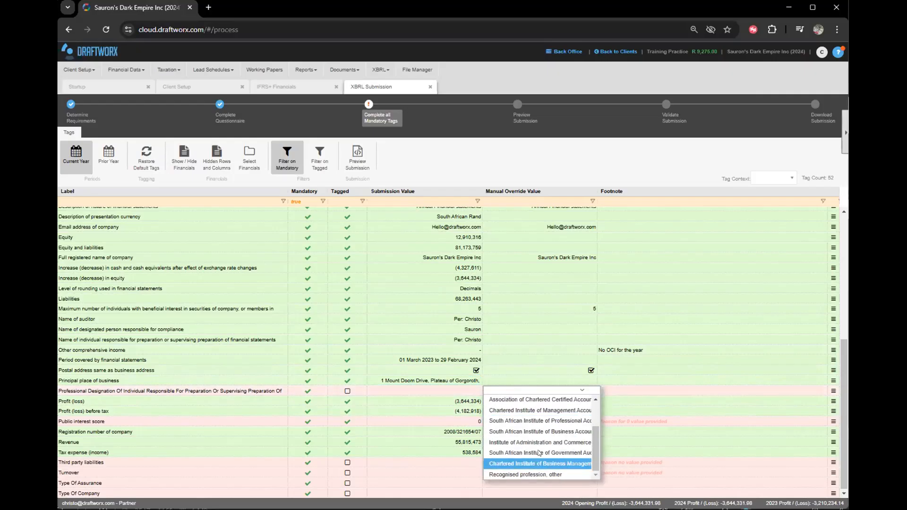
{"action": "scroll", "coordinate": [536, 453], "scroll_direction": "up", "scroll_amount": 2}
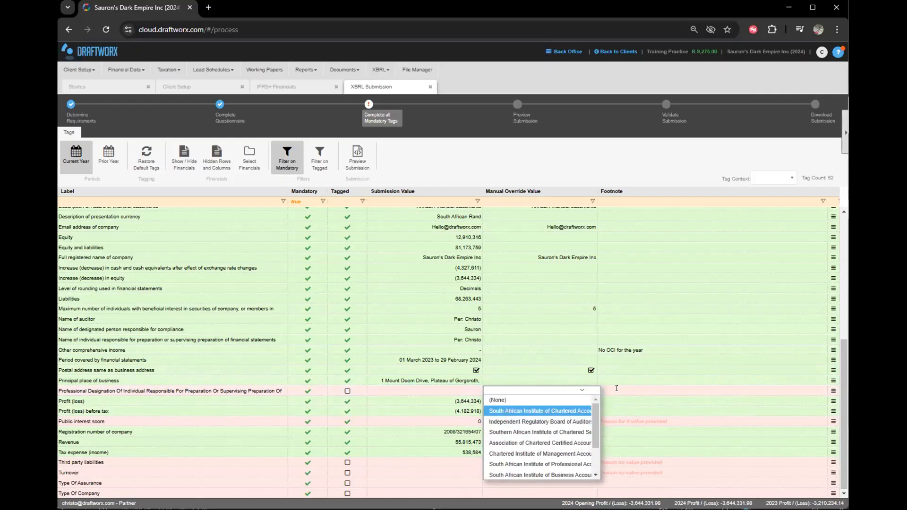
{"action": "left_click", "coordinate": [472, 392]}
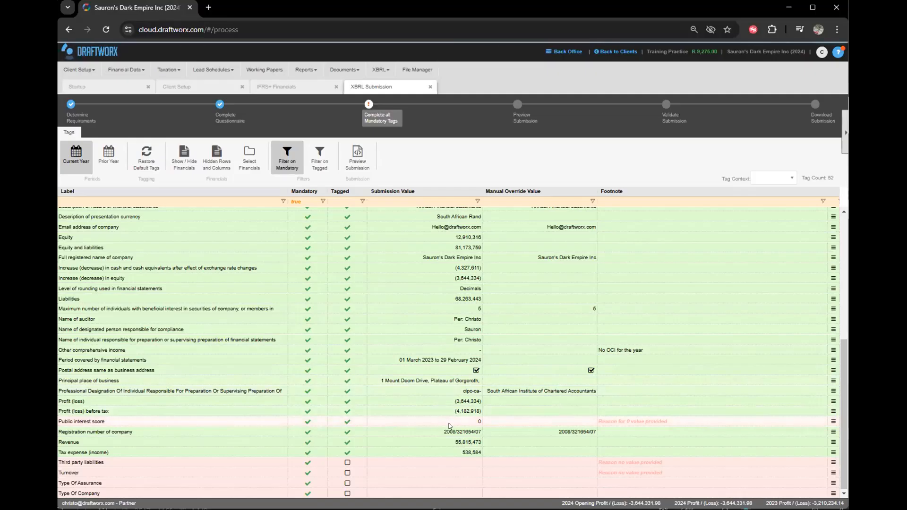
{"action": "left_click", "coordinate": [557, 422]}
{"action": "type", "text": "116"}
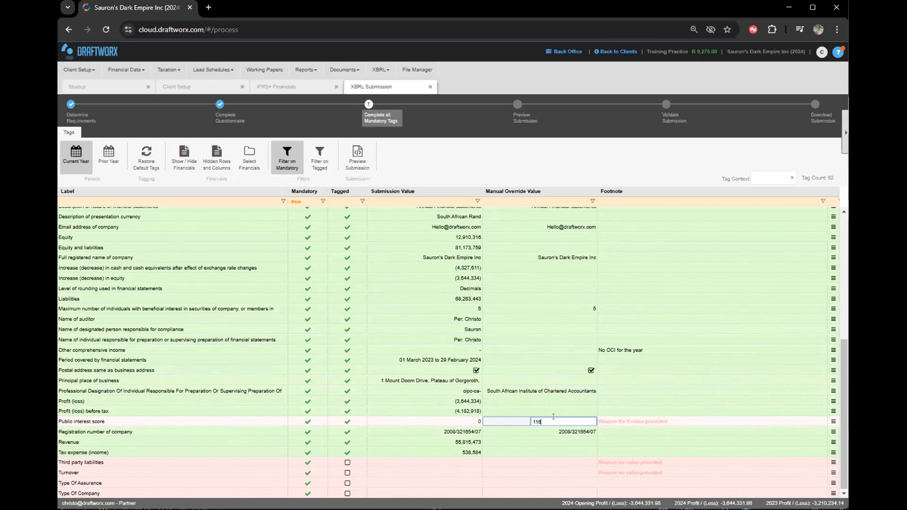
{"action": "left_click", "coordinate": [519, 410]}
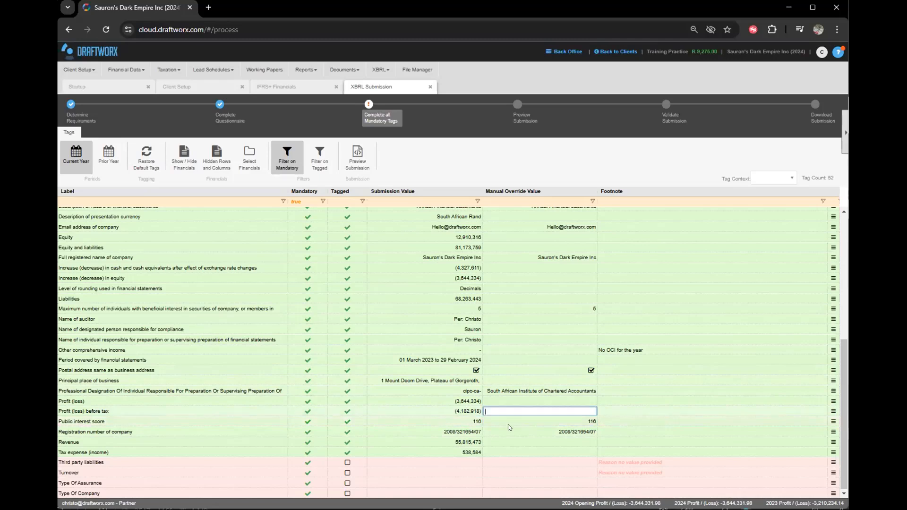
Enter third party liabilities of 1,000,000 and turnover of 10,000,000.
{"action": "left_click", "coordinate": [509, 461]}
{"action": "type", "text": "1,000,000"}
{"action": "key", "text": "Return"}
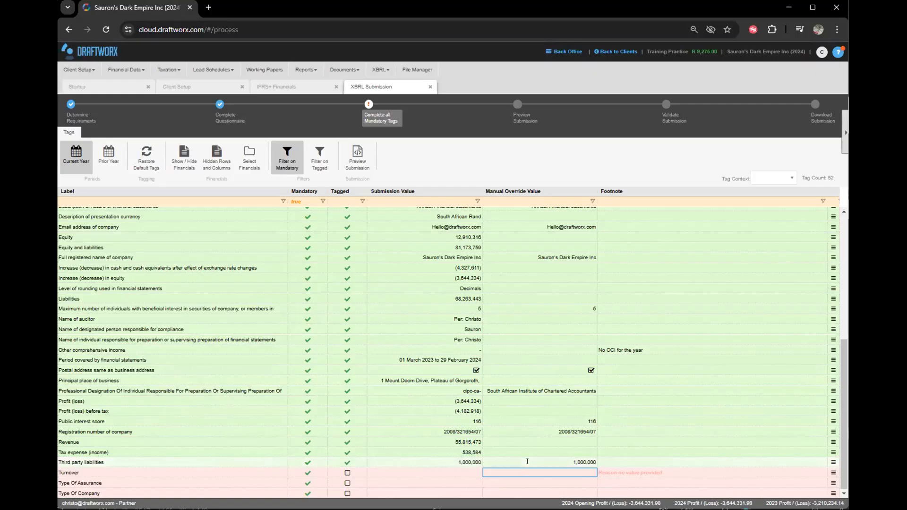
{"action": "type", "text": "10,0"}
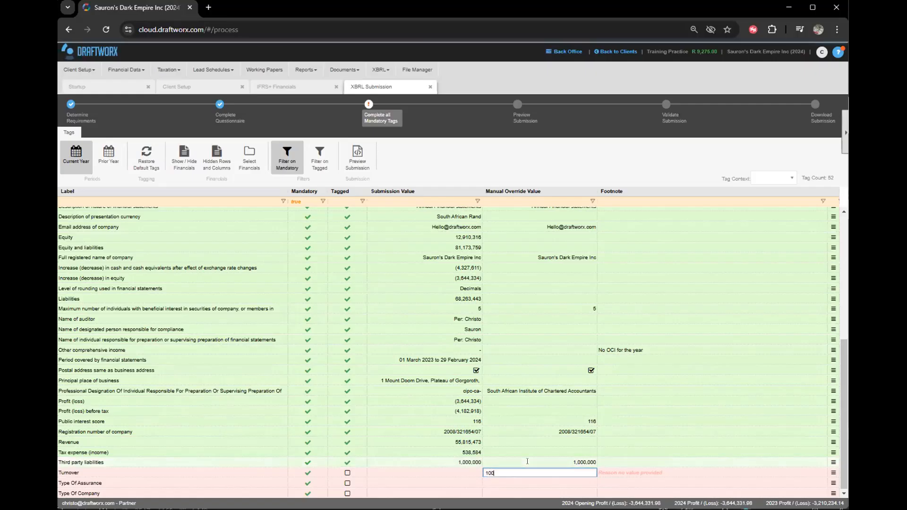
{"action": "type", "text": "00,0"}
{"action": "type", "text": "0"}
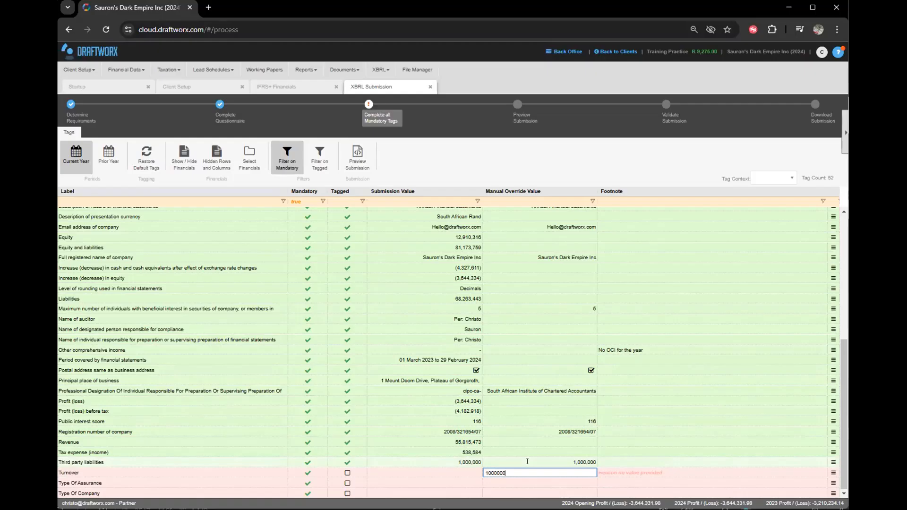
{"action": "type", "text": "0"}
{"action": "key", "text": "Return"}
{"action": "left_click", "coordinate": [427, 462]}
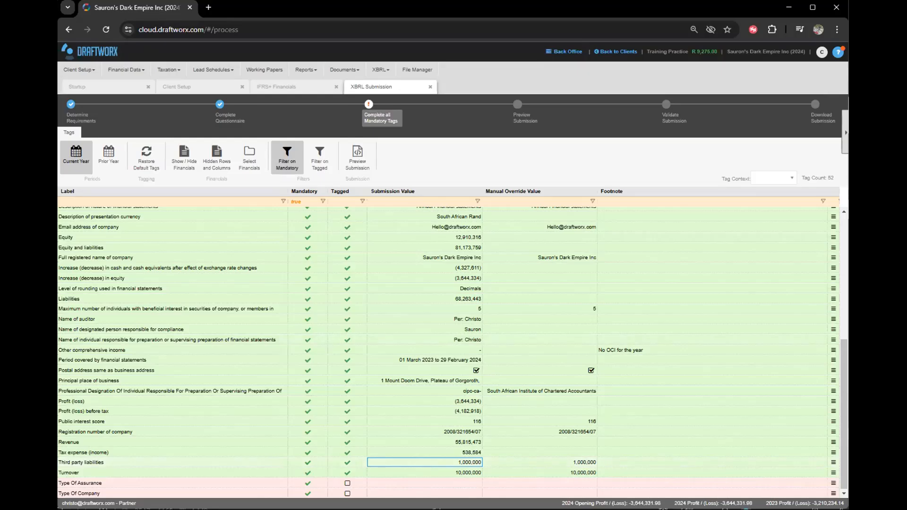
Set Type Of Assurance to Audited and Type Of Company to Domestic private company.
{"action": "left_click", "coordinate": [408, 484]}
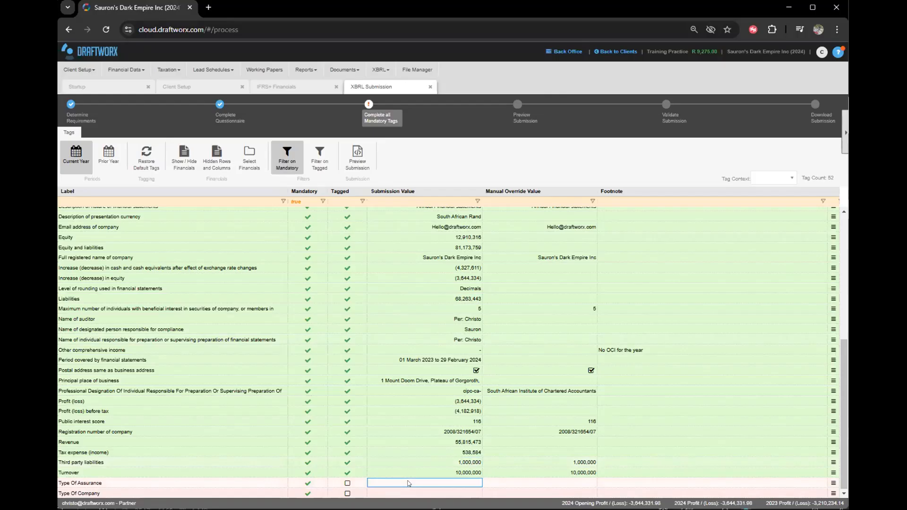
{"action": "left_click", "coordinate": [550, 482]}
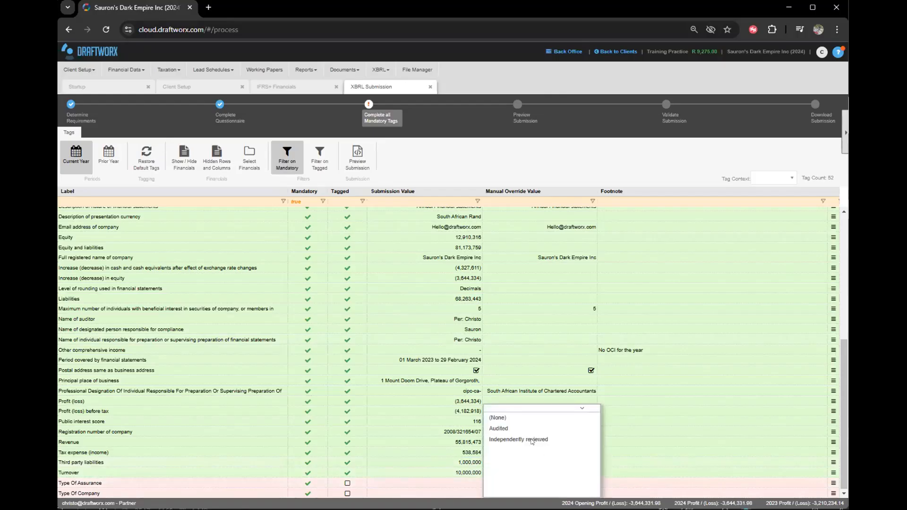
{"action": "left_click", "coordinate": [499, 429]}
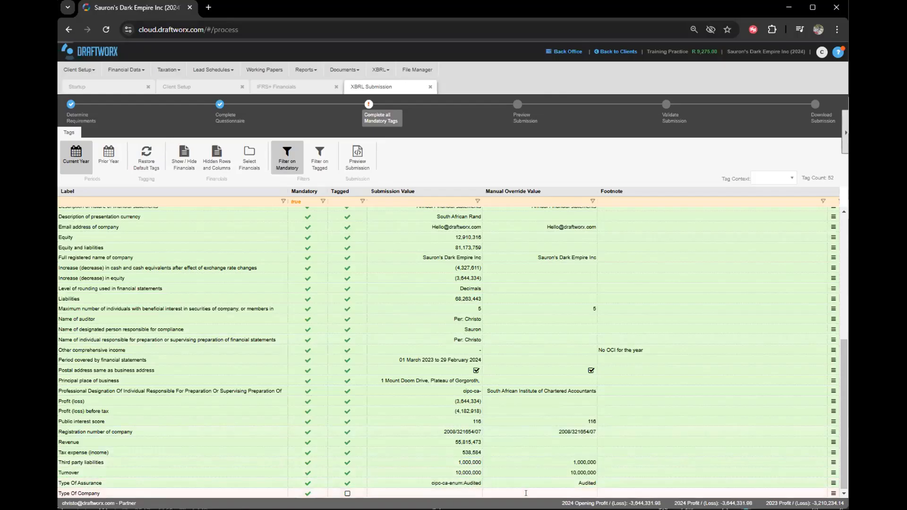
{"action": "left_click", "coordinate": [526, 492]}
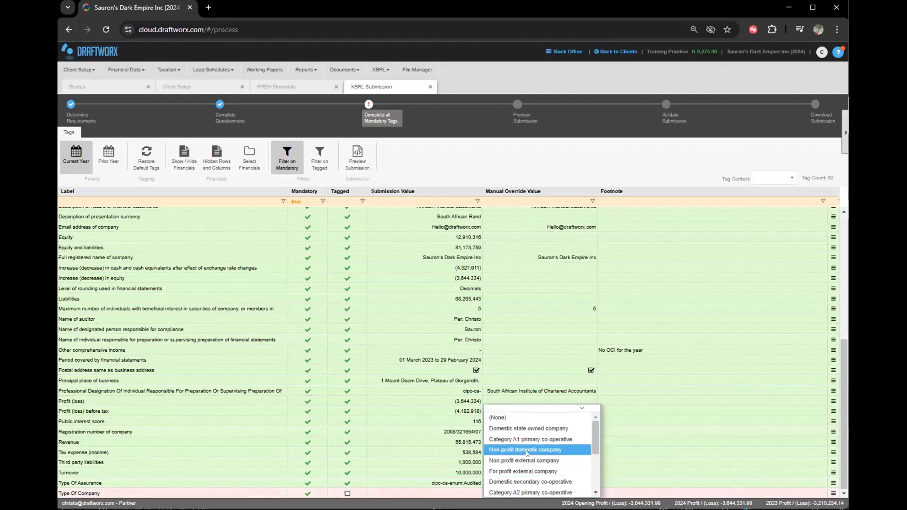
{"action": "scroll", "coordinate": [518, 451], "scroll_direction": "down", "scroll_amount": 2}
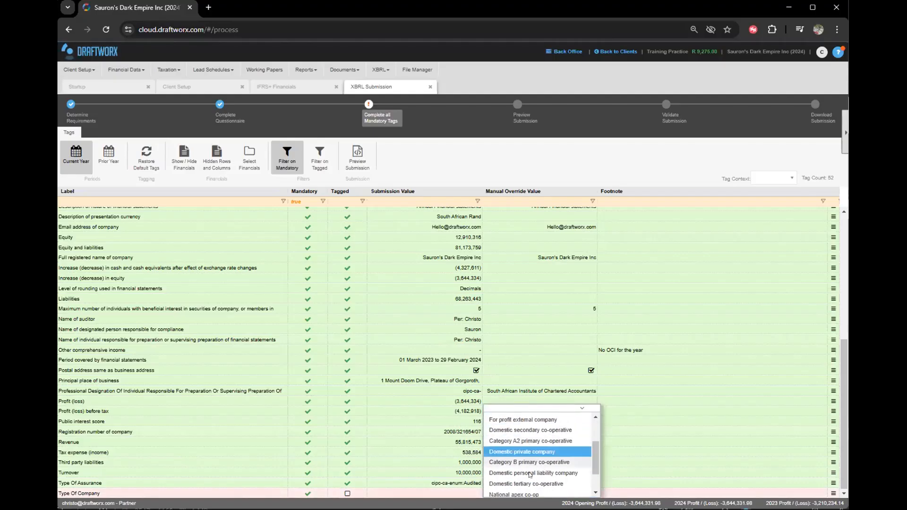
{"action": "left_click", "coordinate": [514, 453]}
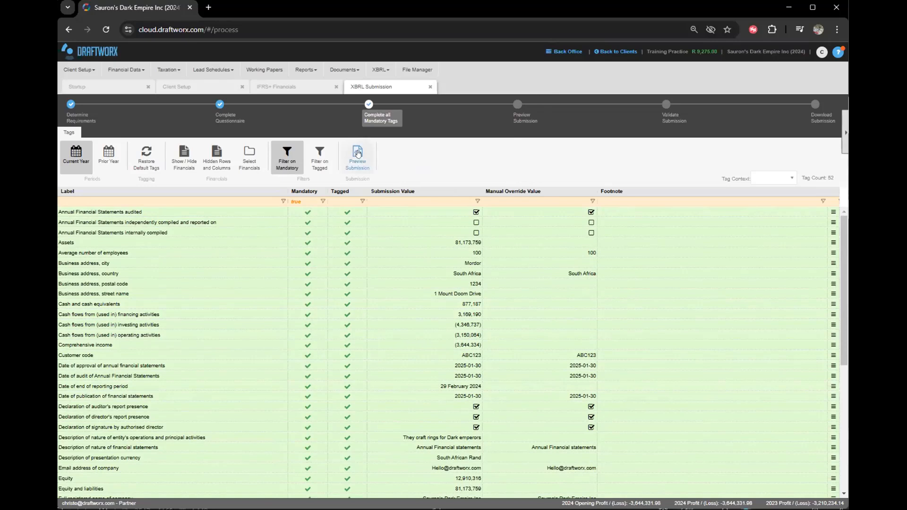
Open the submission preview and scroll through the tagged Statement of Financial Position.
{"action": "left_click", "coordinate": [520, 116]}
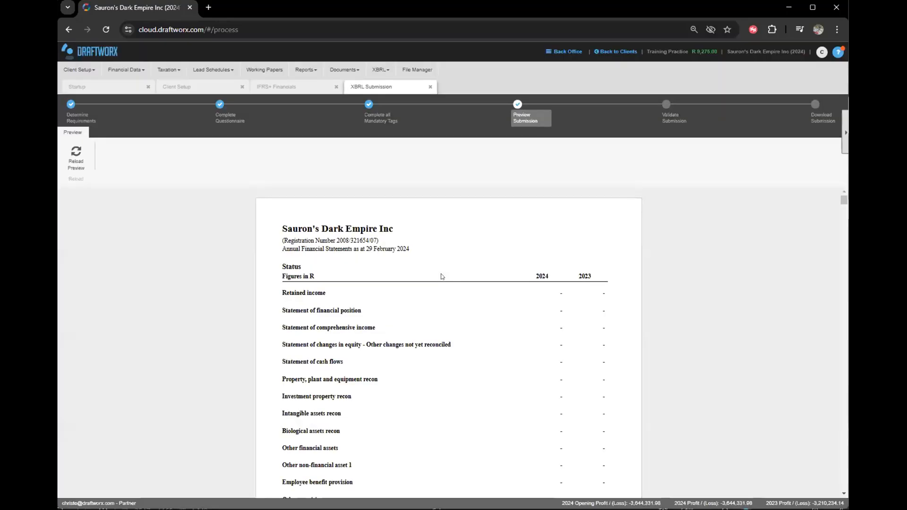
{"action": "scroll", "coordinate": [441, 276], "scroll_direction": "down", "scroll_amount": 15}
{"action": "scroll", "coordinate": [163, 321], "scroll_direction": "down", "scroll_amount": 3}
{"action": "scroll", "coordinate": [152, 285], "scroll_direction": "up", "scroll_amount": 2}
{"action": "scroll", "coordinate": [160, 279], "scroll_direction": "down", "scroll_amount": 1}
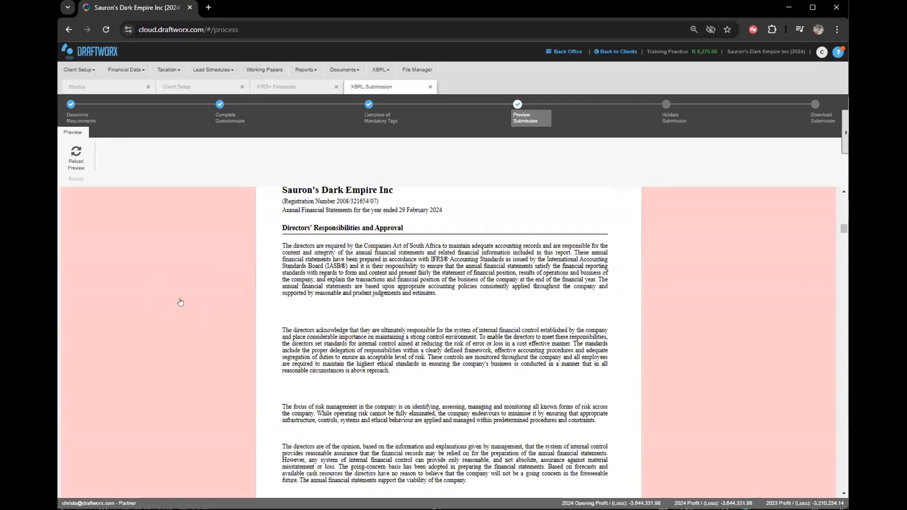
{"action": "scroll", "coordinate": [179, 301], "scroll_direction": "up", "scroll_amount": 1}
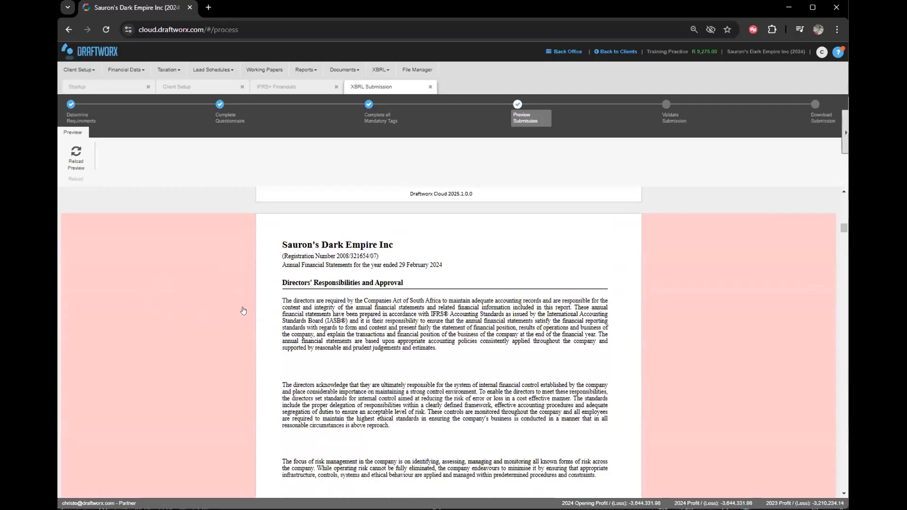
{"action": "scroll", "coordinate": [228, 283], "scroll_direction": "down", "scroll_amount": 6}
{"action": "scroll", "coordinate": [224, 284], "scroll_direction": "up", "scroll_amount": 4}
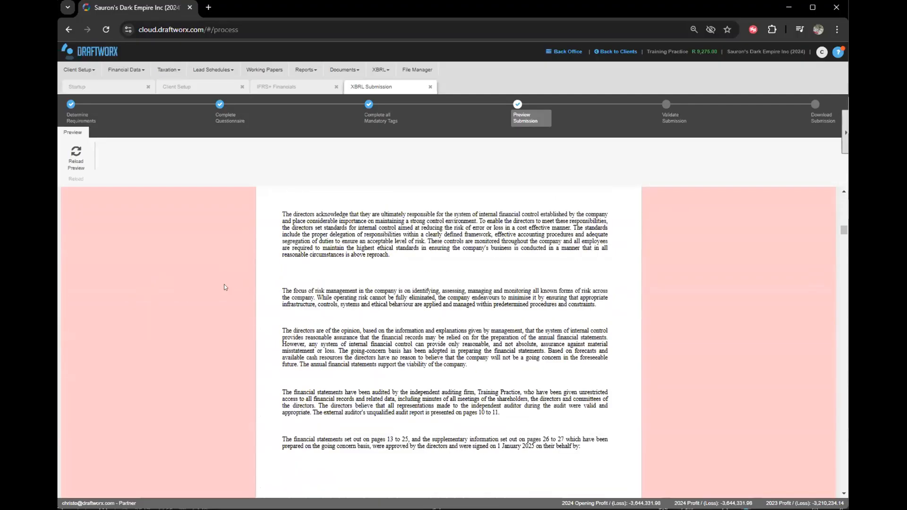
{"action": "scroll", "coordinate": [416, 362], "scroll_direction": "down", "scroll_amount": 9}
{"action": "scroll", "coordinate": [416, 362], "scroll_direction": "down", "scroll_amount": 14}
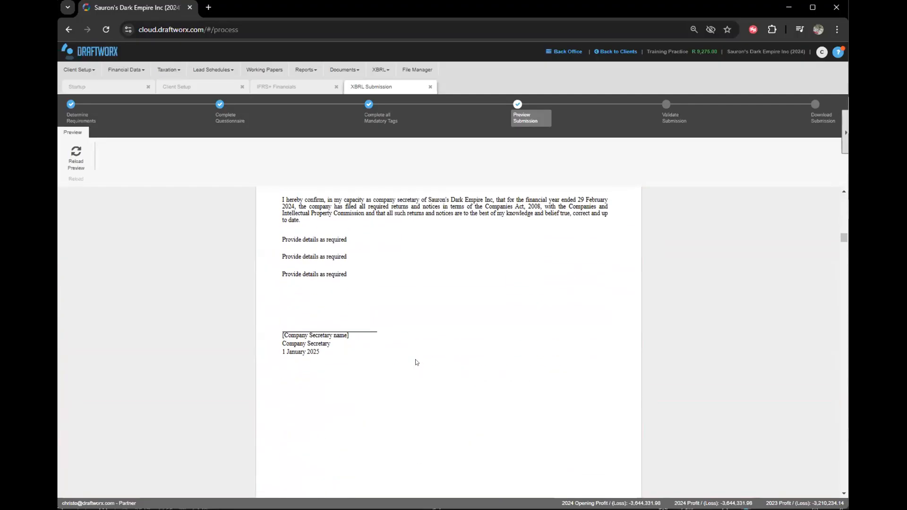
{"action": "scroll", "coordinate": [416, 363], "scroll_direction": "down", "scroll_amount": 10}
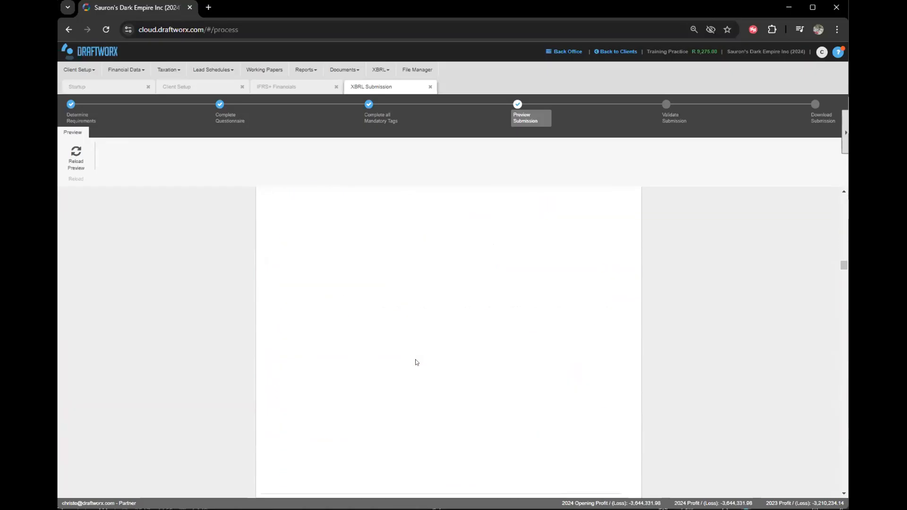
{"action": "scroll", "coordinate": [416, 363], "scroll_direction": "down", "scroll_amount": 10}
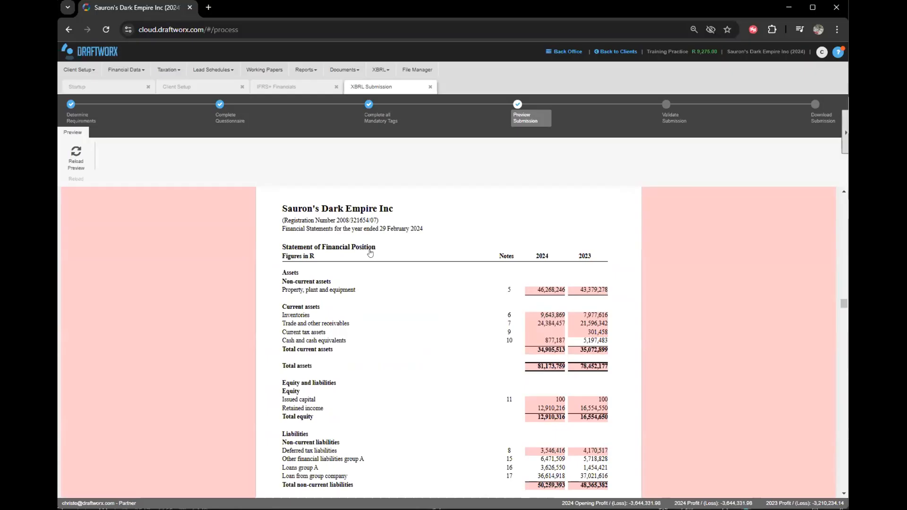
Check the XBRL details on tagged figures further down the preview.
{"action": "mouse_move", "coordinate": [552, 290]}
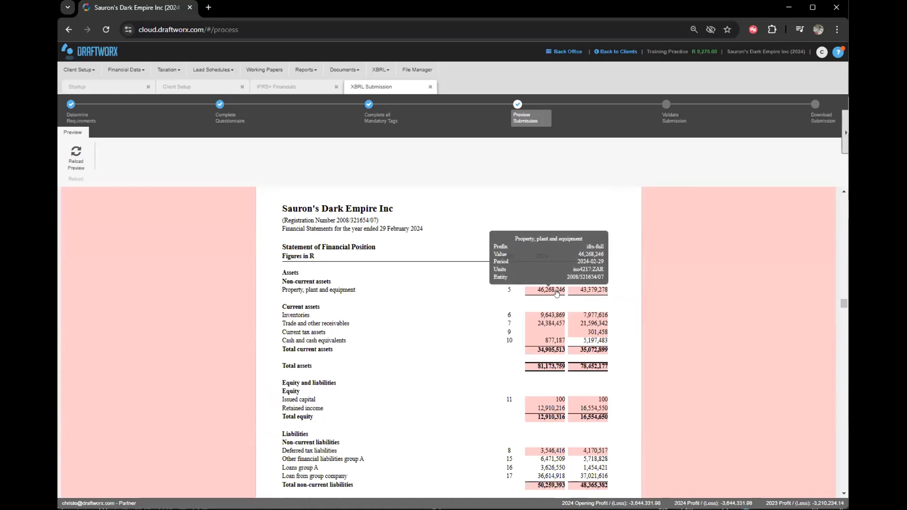
{"action": "mouse_move", "coordinate": [548, 317]}
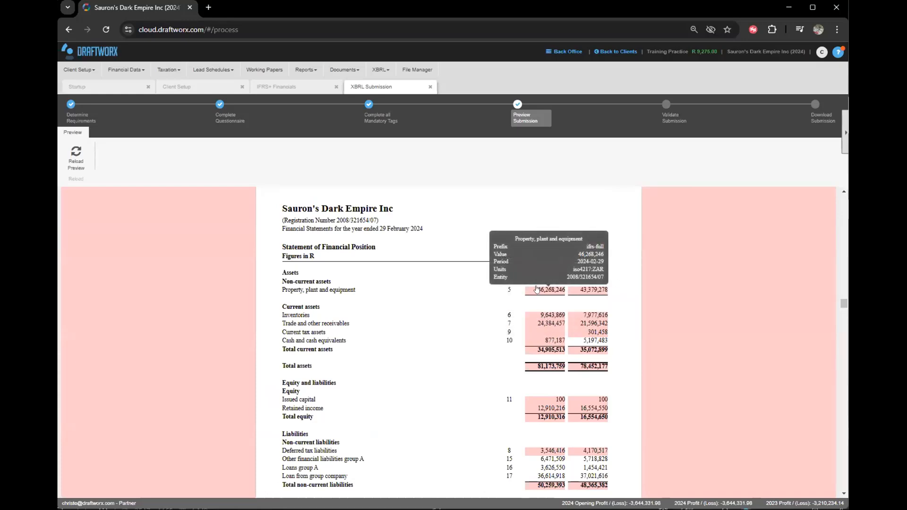
{"action": "scroll", "coordinate": [536, 289], "scroll_direction": "down", "scroll_amount": 1}
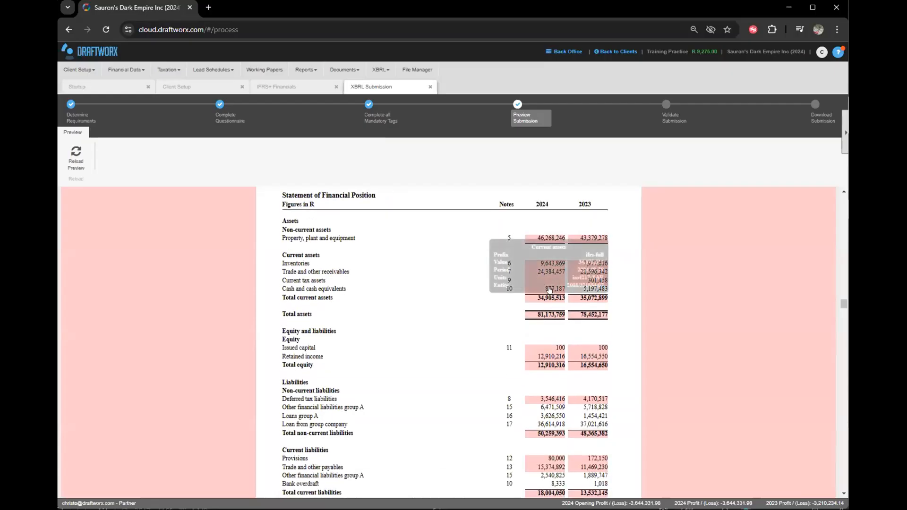
{"action": "scroll", "coordinate": [427, 288], "scroll_direction": "down", "scroll_amount": 1}
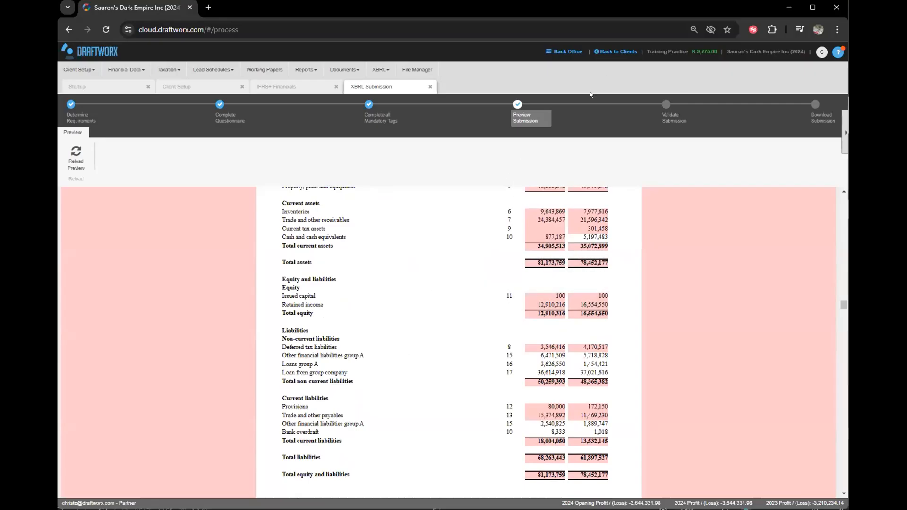
Start submission validation, view the sample CIPC validation report, then minimize Photos.
{"action": "left_click", "coordinate": [668, 119]}
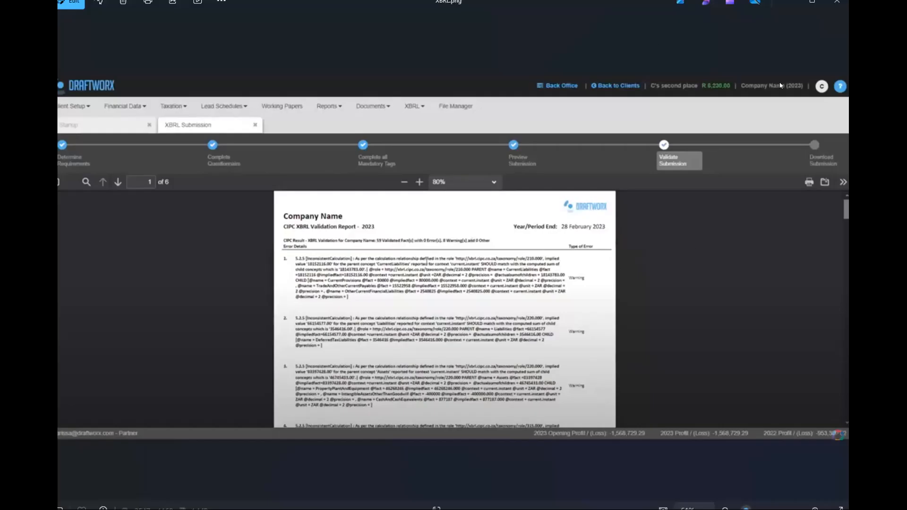
{"action": "left_click", "coordinate": [796, 6]}
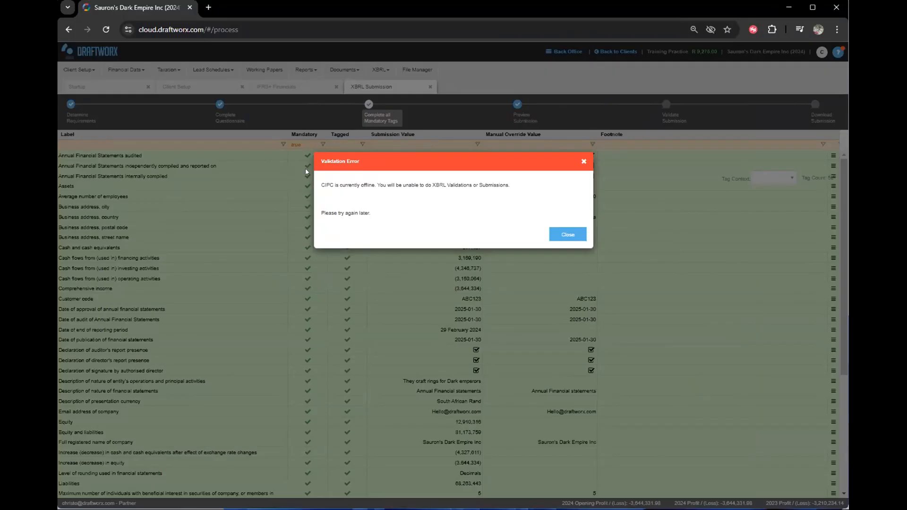
Read the CIPC-offline Validation Error message and close it.
{"action": "left_click_drag", "start_coordinate": [356, 159], "coordinate": [373, 157]}
{"action": "left_click_drag", "start_coordinate": [342, 183], "coordinate": [388, 180]}
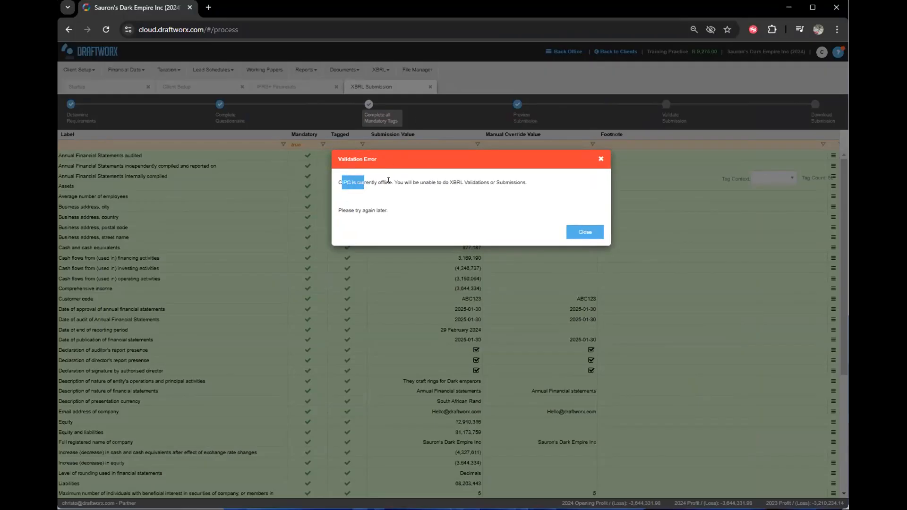
{"action": "left_click", "coordinate": [382, 235]}
{"action": "left_click", "coordinate": [590, 234]}
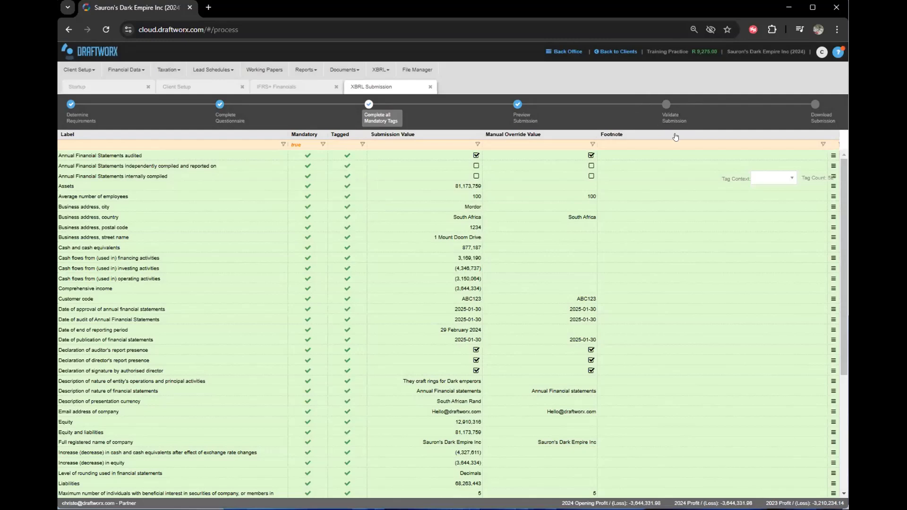
Download the XBRL submission as a 616 KB .xhtml file from the Download Submission step.
{"action": "left_click", "coordinate": [815, 115]}
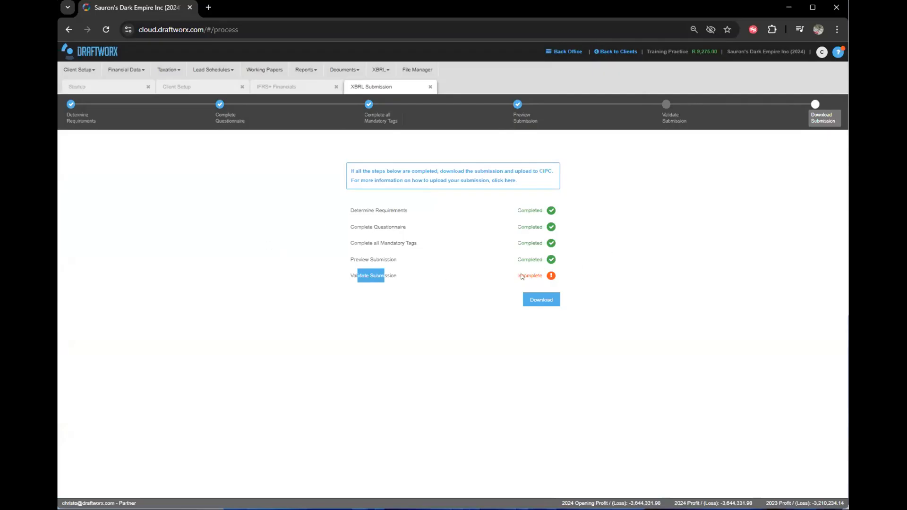
{"action": "left_click", "coordinate": [459, 330]}
{"action": "left_click", "coordinate": [538, 298]}
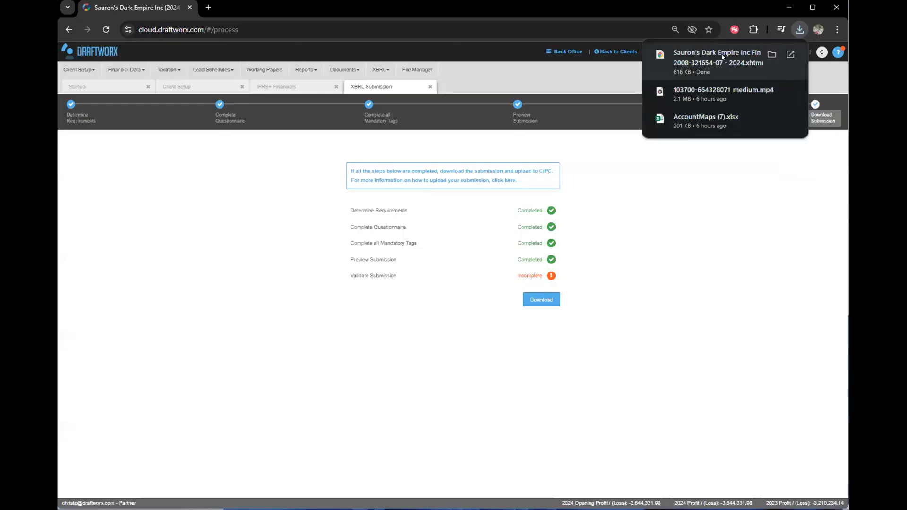
Open the downloaded .xhtml financials in Chrome, close the tab, and close the download history.
{"action": "left_click", "coordinate": [738, 71]}
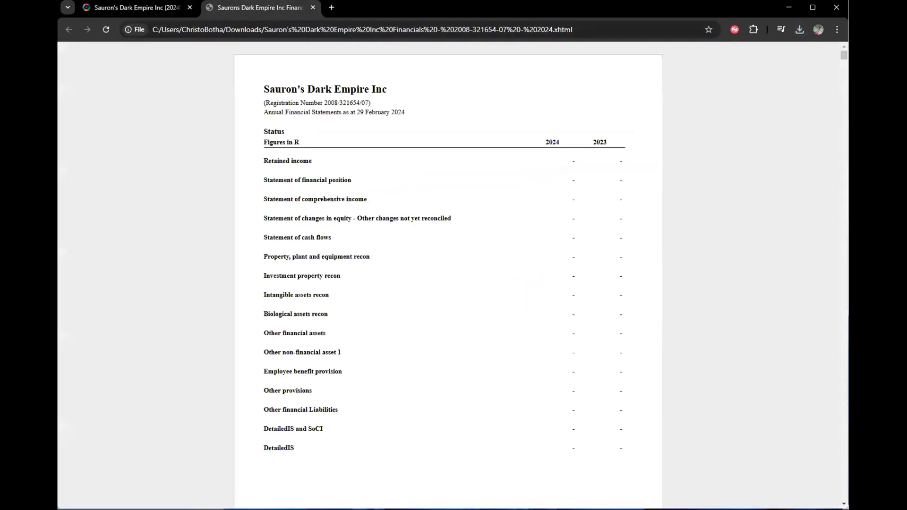
{"action": "middle_click", "coordinate": [283, 8]}
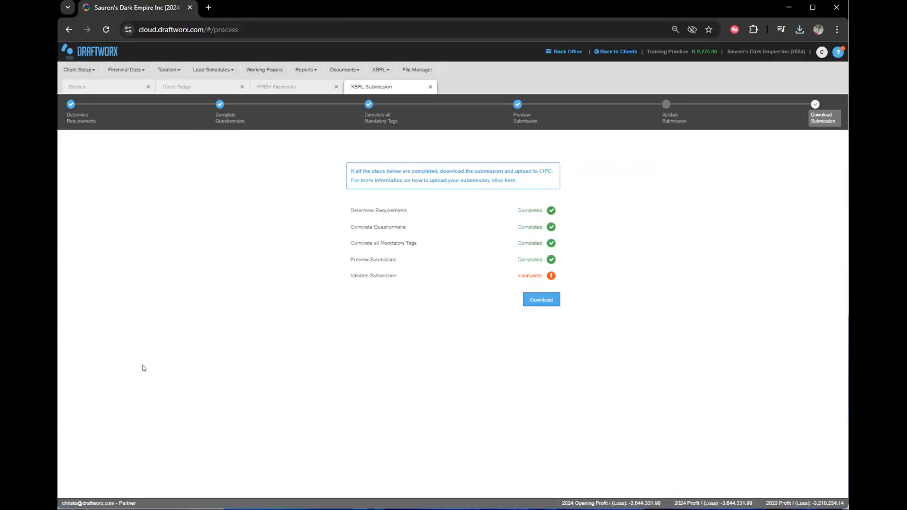
{"action": "left_click", "coordinate": [798, 29]}
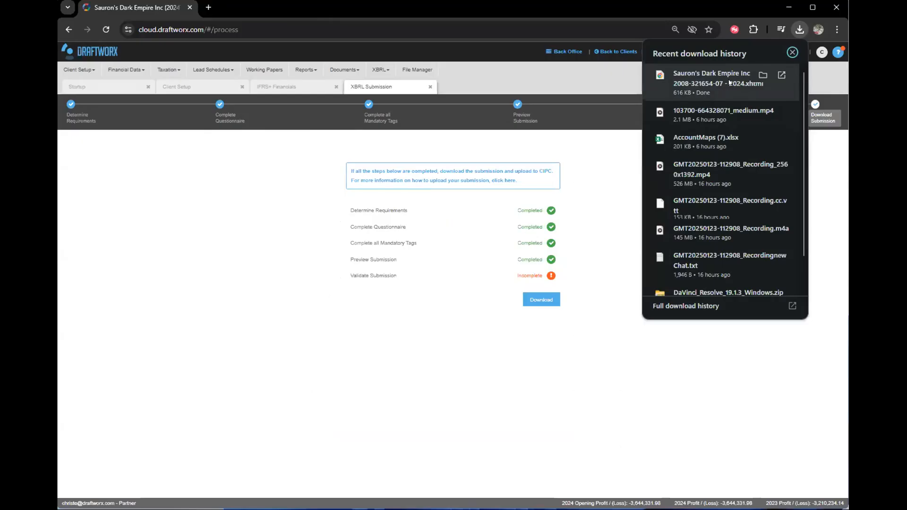
{"action": "left_click", "coordinate": [415, 155]}
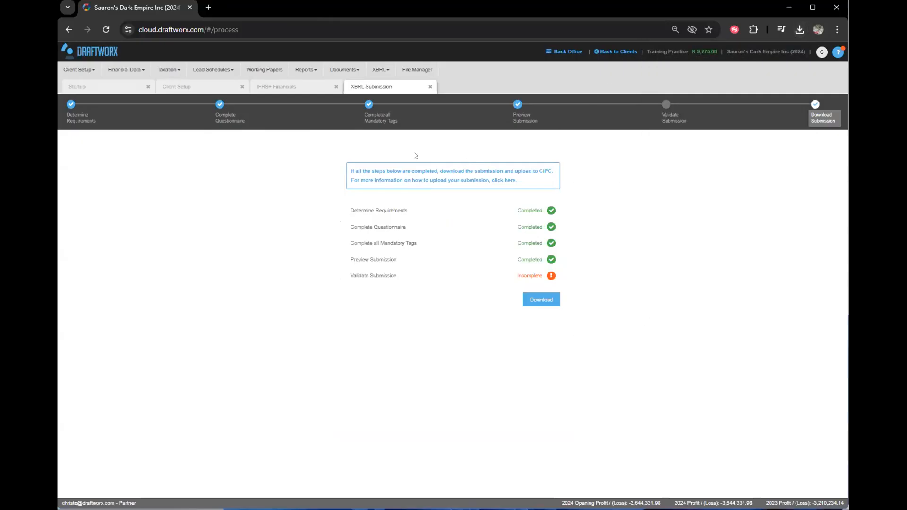